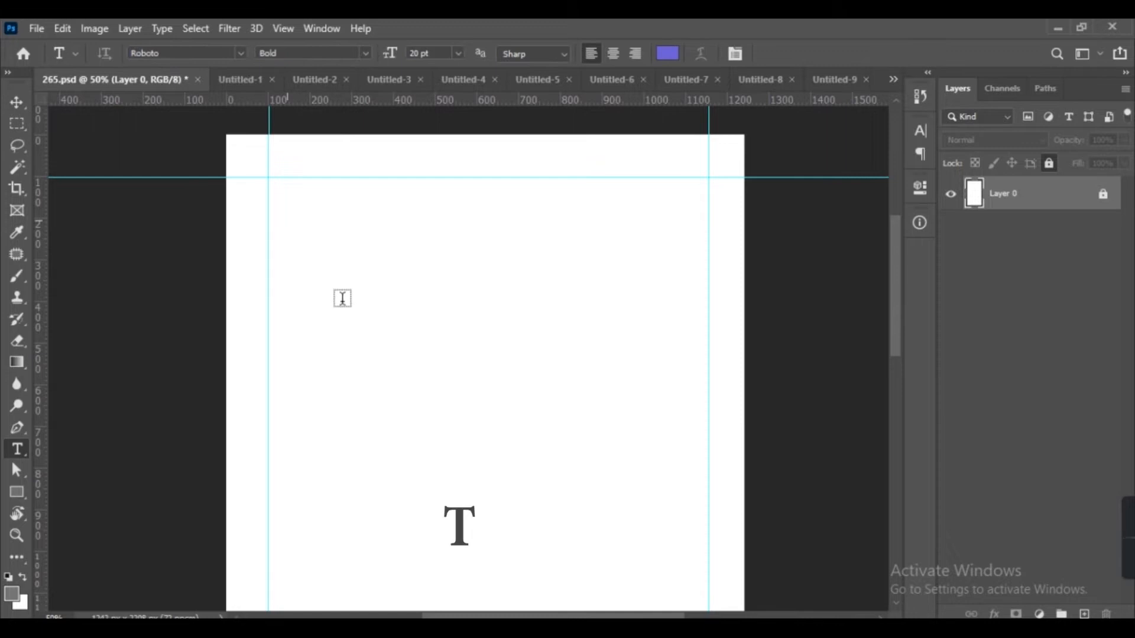
# Add the text 'Hi' near the top-left of the page.
pyautogui.click(343, 298)
pyautogui.write('Hi')
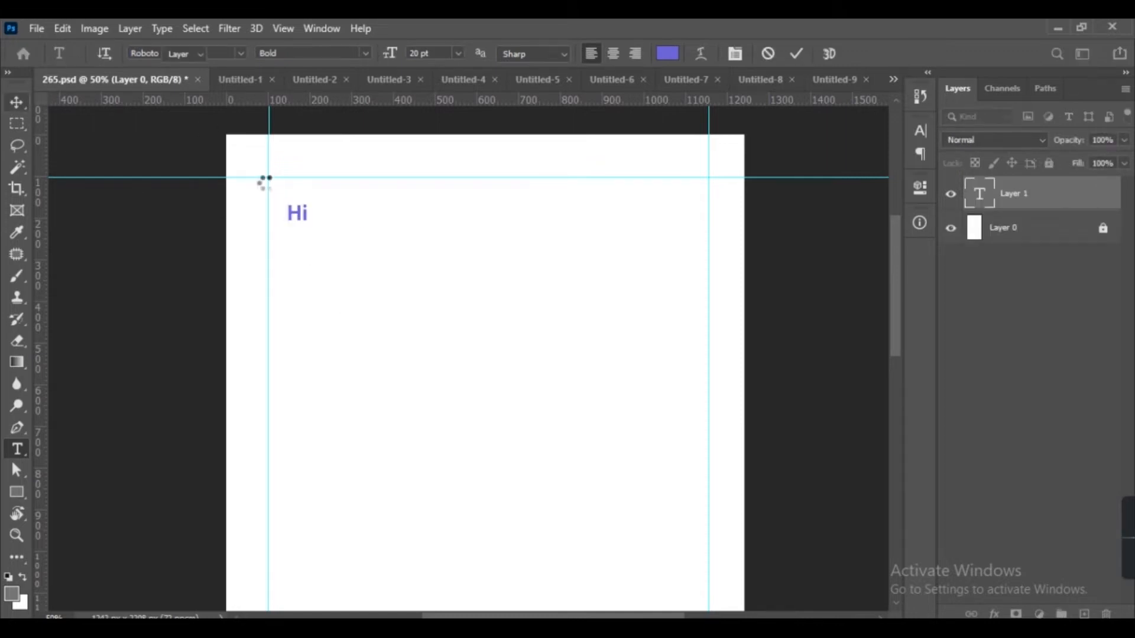
pyautogui.click(17, 103)
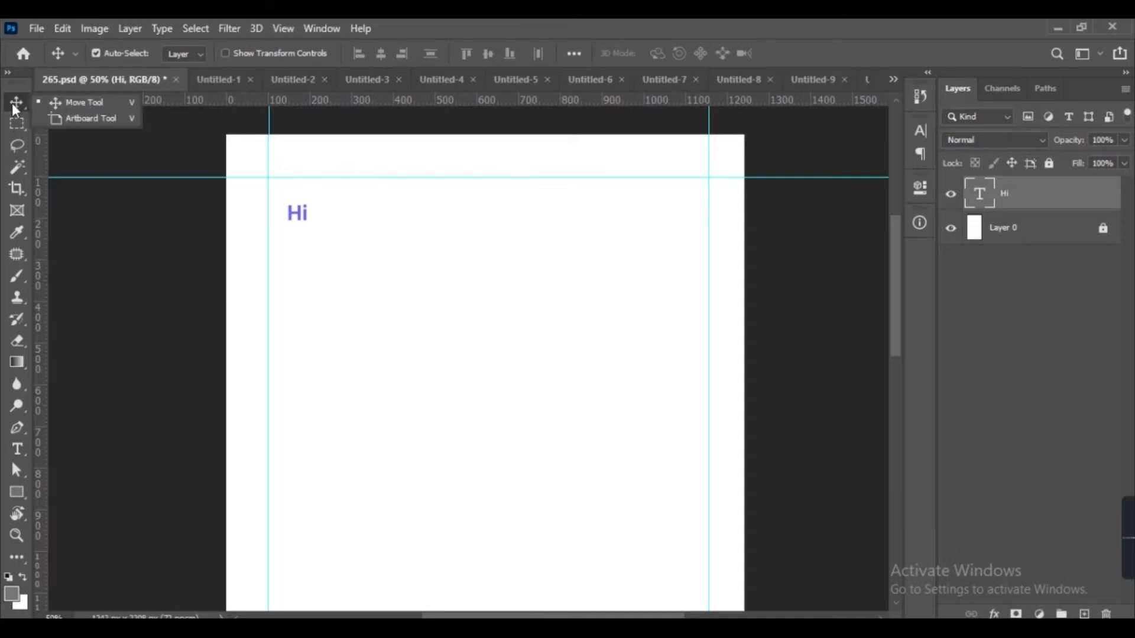
# Move the 'Hi' text to the top-left corner where the guides meet.
pyautogui.press('i')
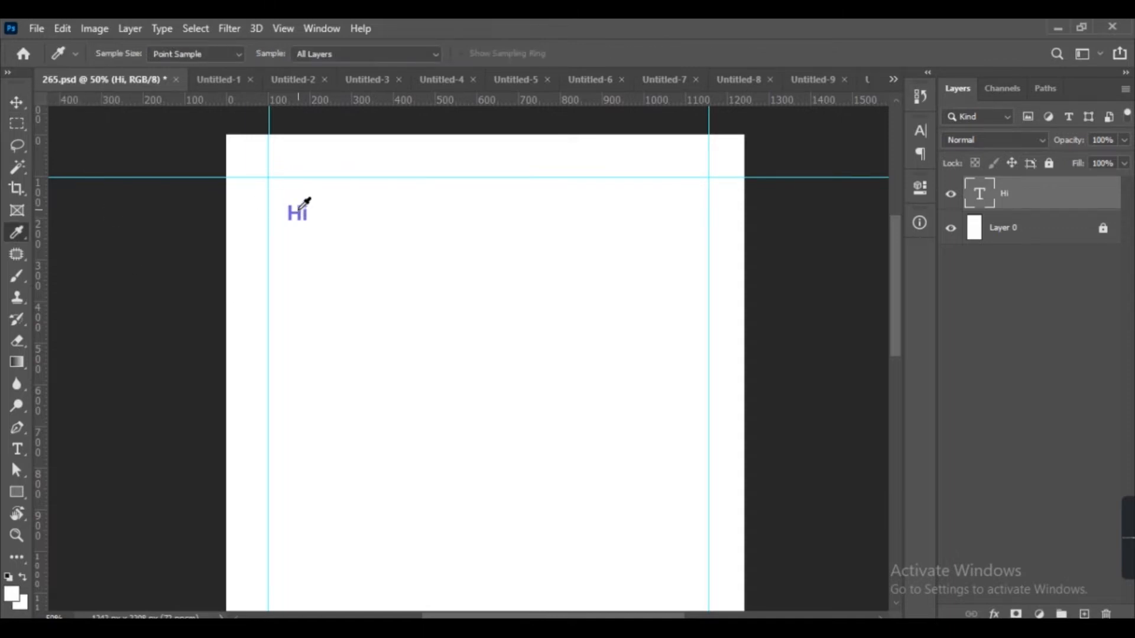
pyautogui.press('v')
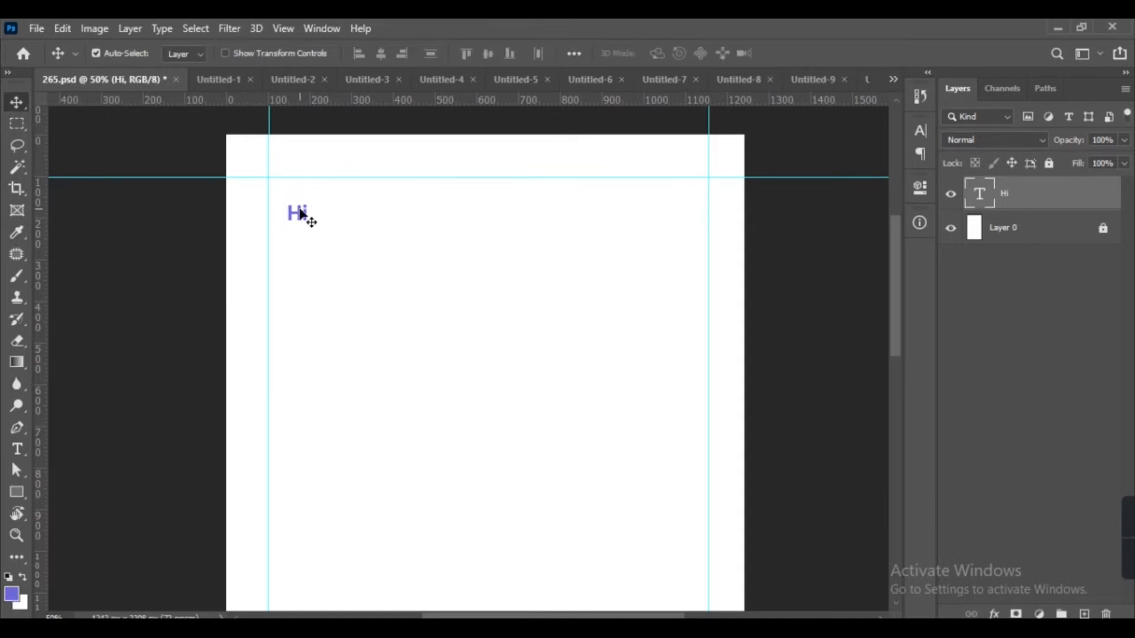
pyautogui.moveTo(298, 212); pyautogui.dragTo(279, 184)
pyautogui.doubleClick(278, 182)
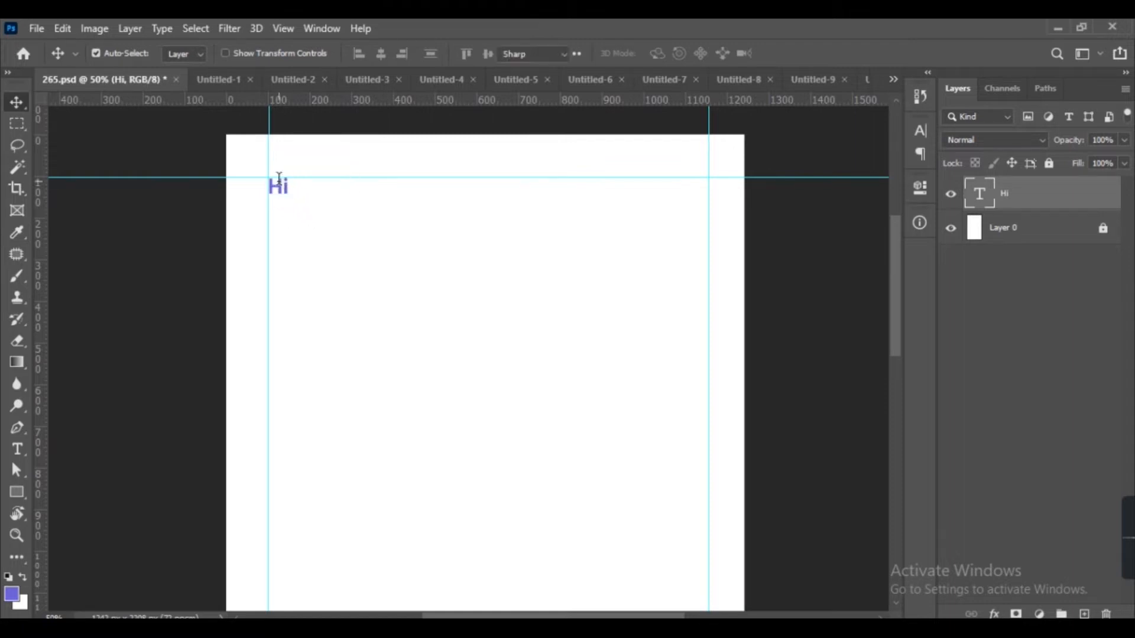
pyautogui.click(425, 53)
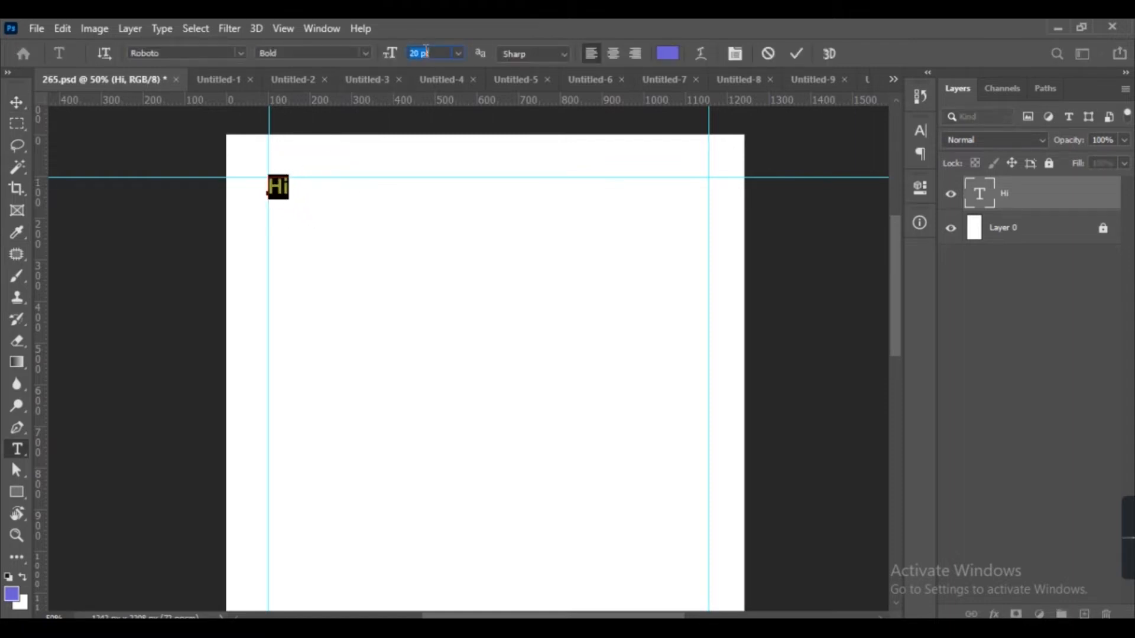
pyautogui.press('Return')
pyautogui.click(16, 104)
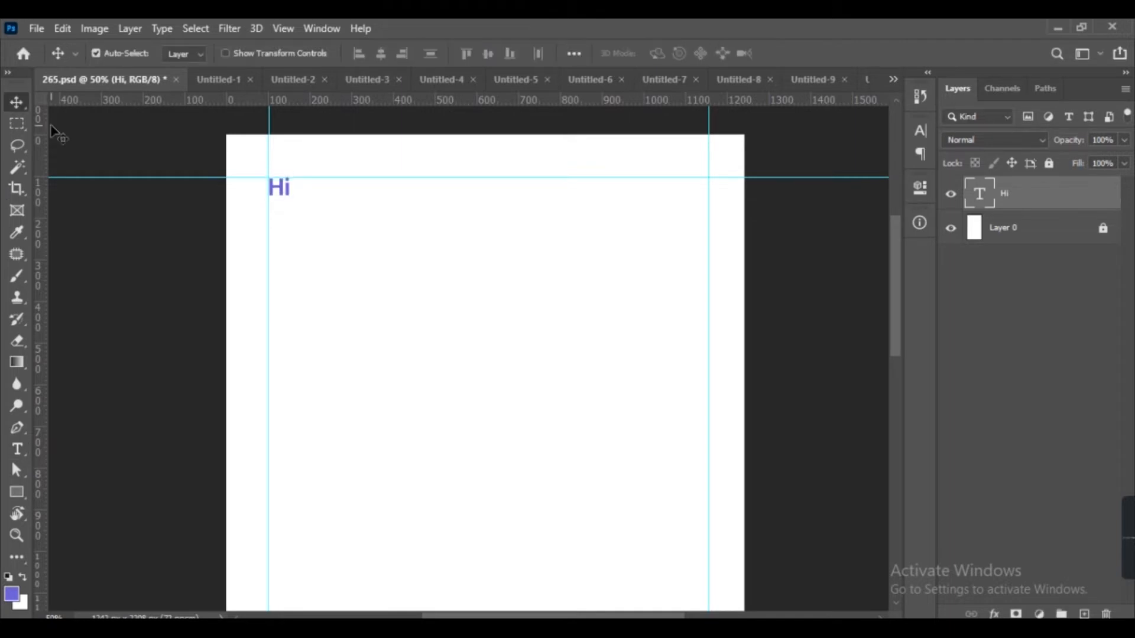
# Recolour the 'Hi' text gray.
pyautogui.click(23, 605)
pyautogui.click(620, 236)
pyautogui.click(1016, 139)
pyautogui.hotkey('ctrl', 'BackSpace')
pyautogui.press('t')
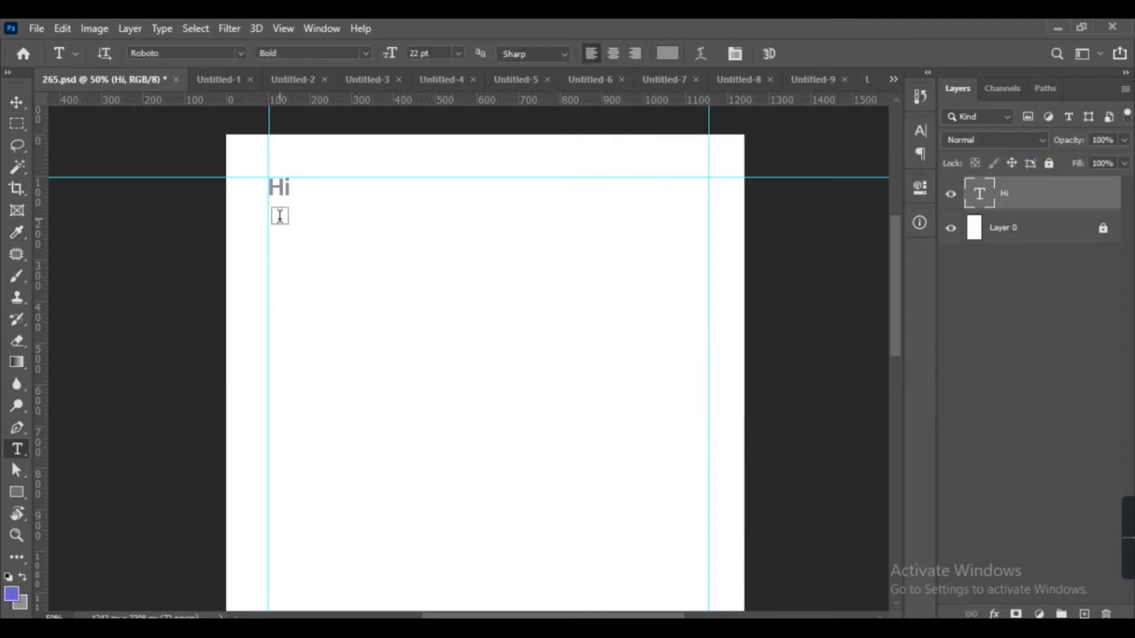
# Type 'Let's Find Your Doctor' below 'Hi' and align it with the left guide.
pyautogui.click(279, 217)
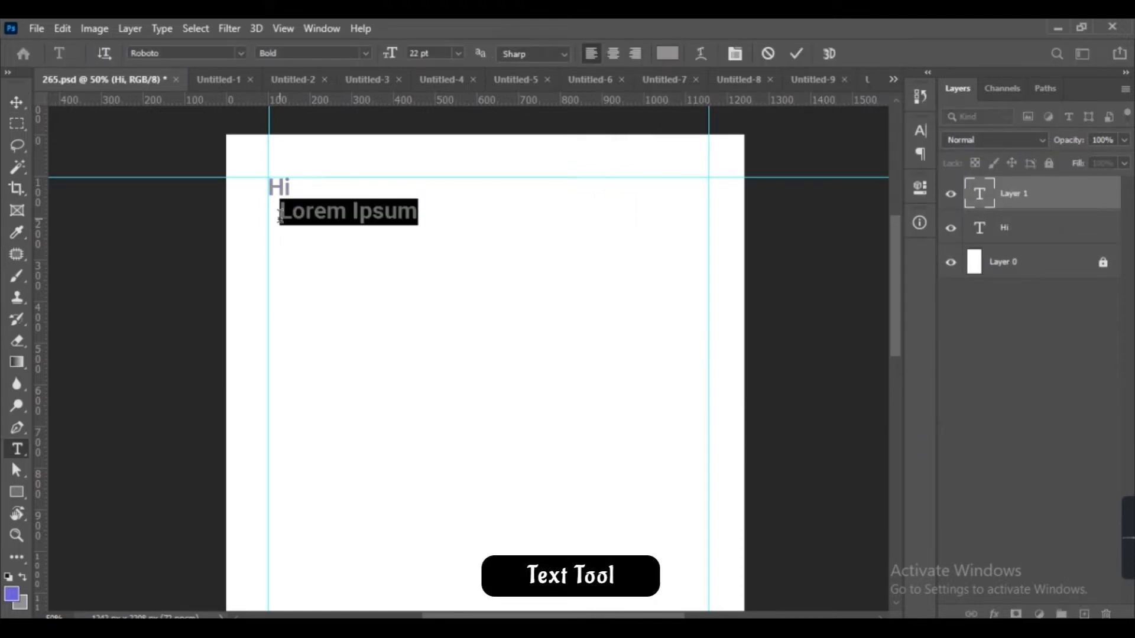
pyautogui.write('Let')
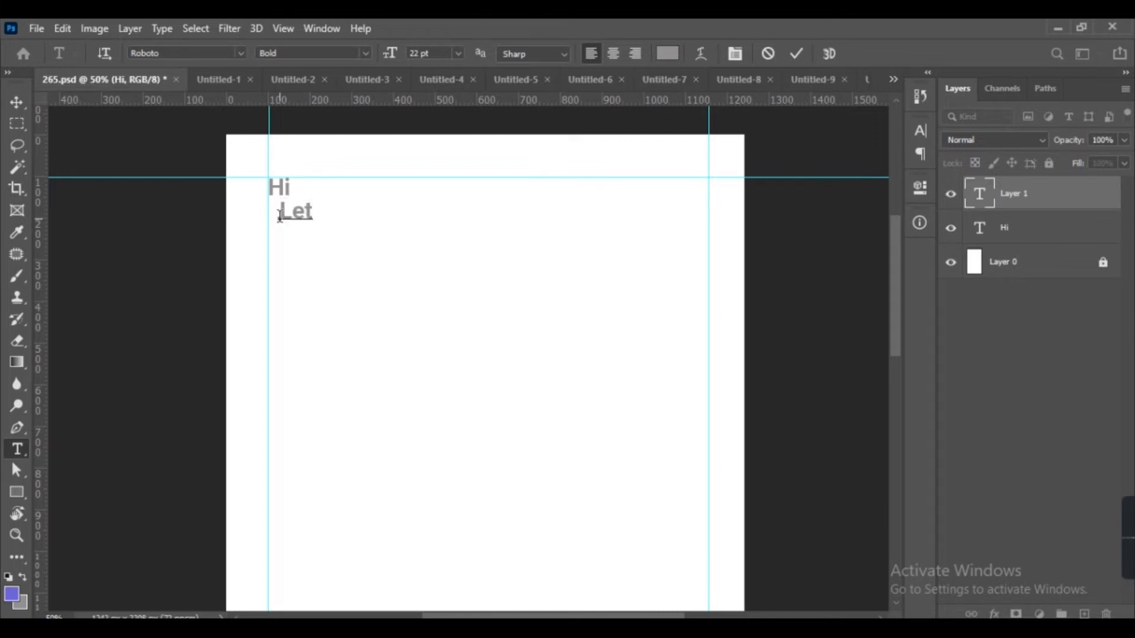
pyautogui.write("'s Fin")
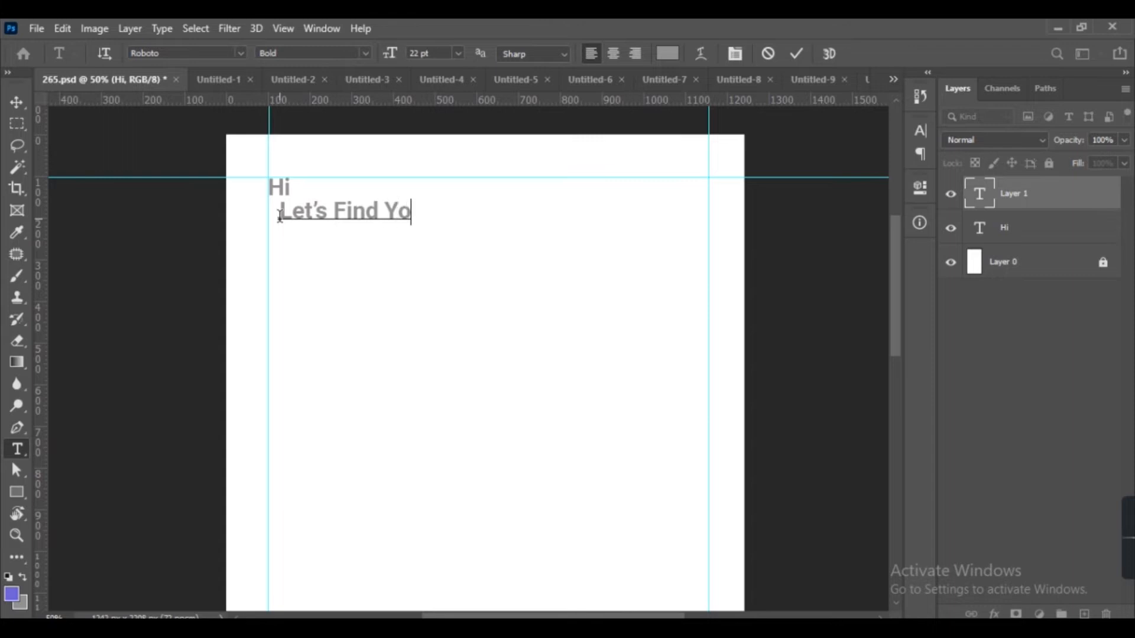
pyautogui.write('d Your C')
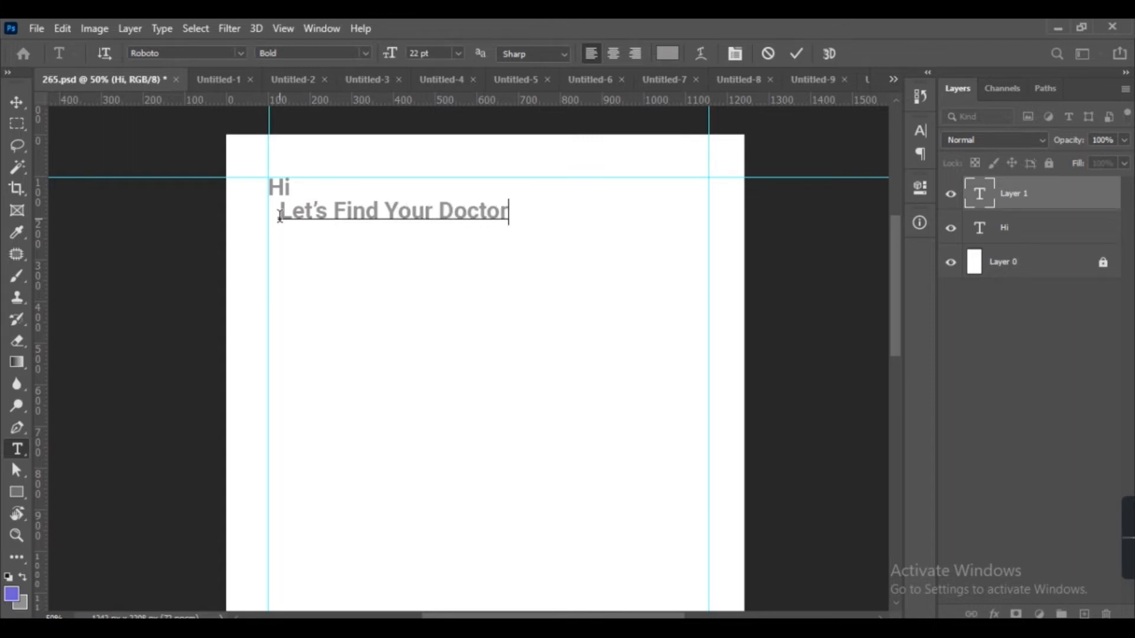
pyautogui.click(17, 103)
pyautogui.moveTo(291, 223); pyautogui.dragTo(274, 206)
# Set the 'Hi' text to the Regular font weight.
pyautogui.doubleClick(278, 186)
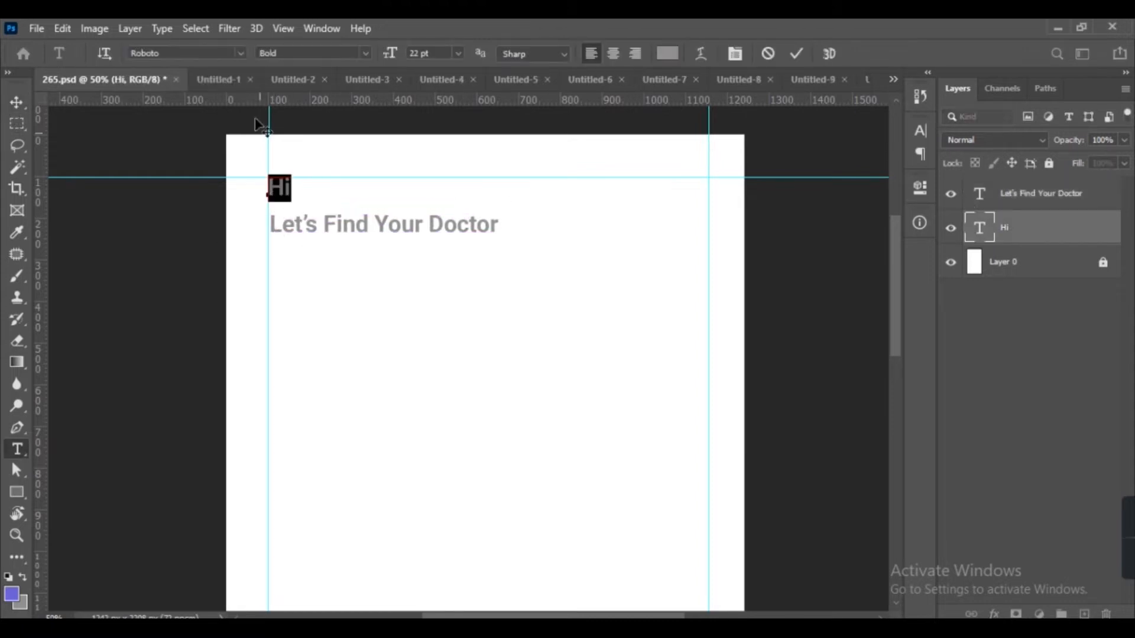
pyautogui.click(363, 54)
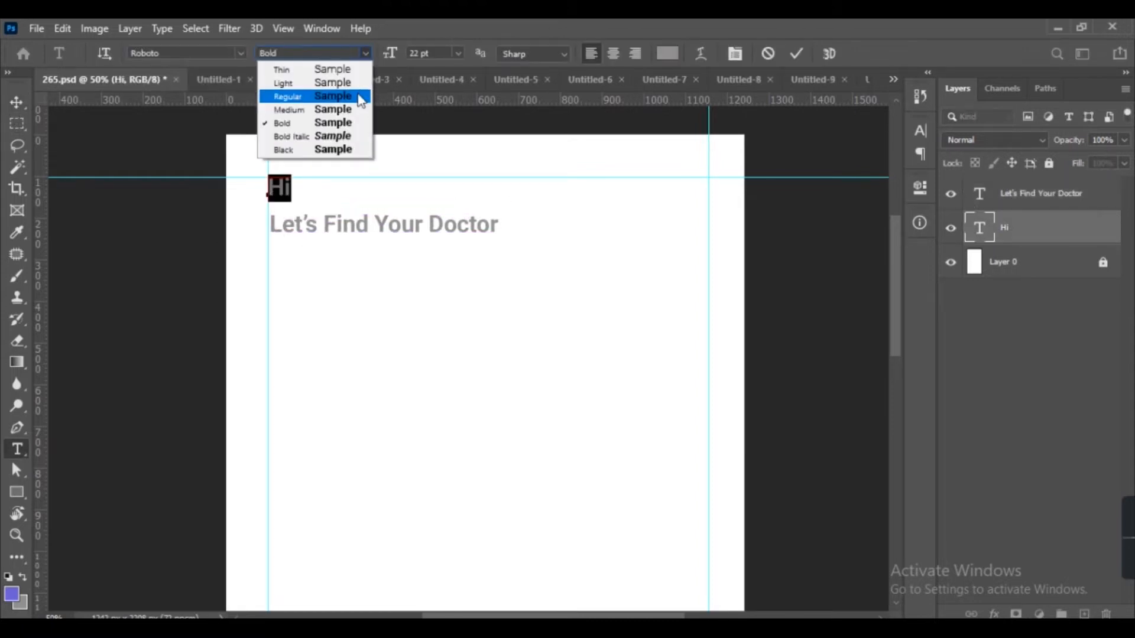
pyautogui.click(361, 96)
pyautogui.click(14, 103)
# Nudge the 'Let's Find Your Doctor' heading up under 'Hi' and set it to 24 pt purple.
pyautogui.doubleClick(299, 228)
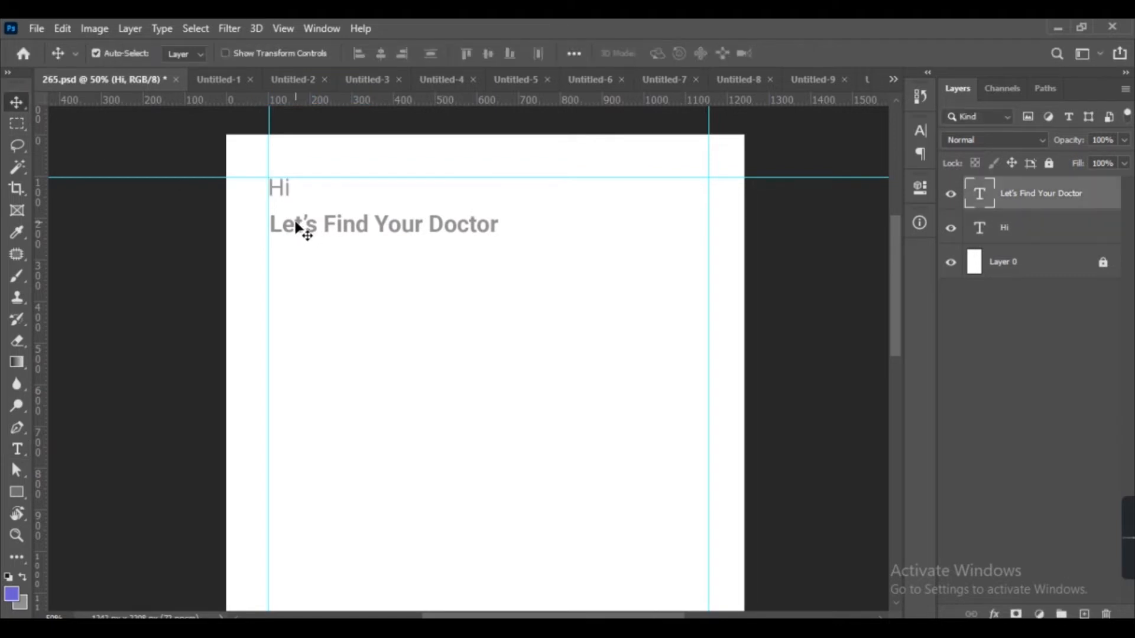
pyautogui.hotkey('ctrl', 'Return')
pyautogui.moveTo(300, 225); pyautogui.dragTo(294, 213)
pyautogui.doubleClick(294, 216)
pyautogui.click(420, 54)
pyautogui.press('Return')
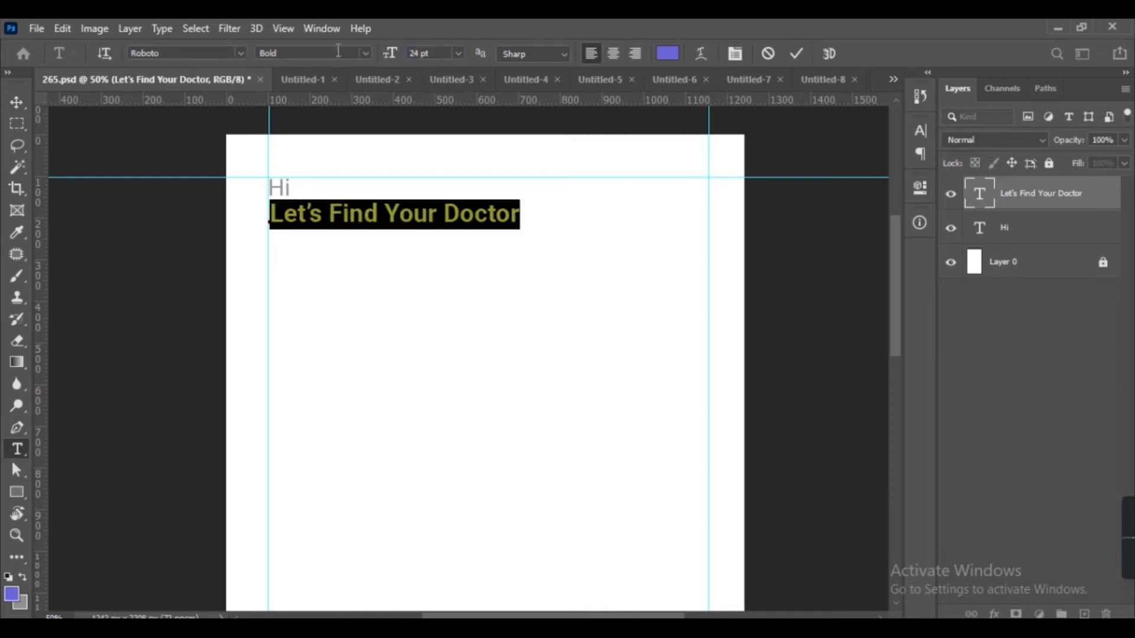
pyautogui.click(16, 104)
# Bring the bell icon from another open document into the layout.
pyautogui.hscroll(2, 447, 255)
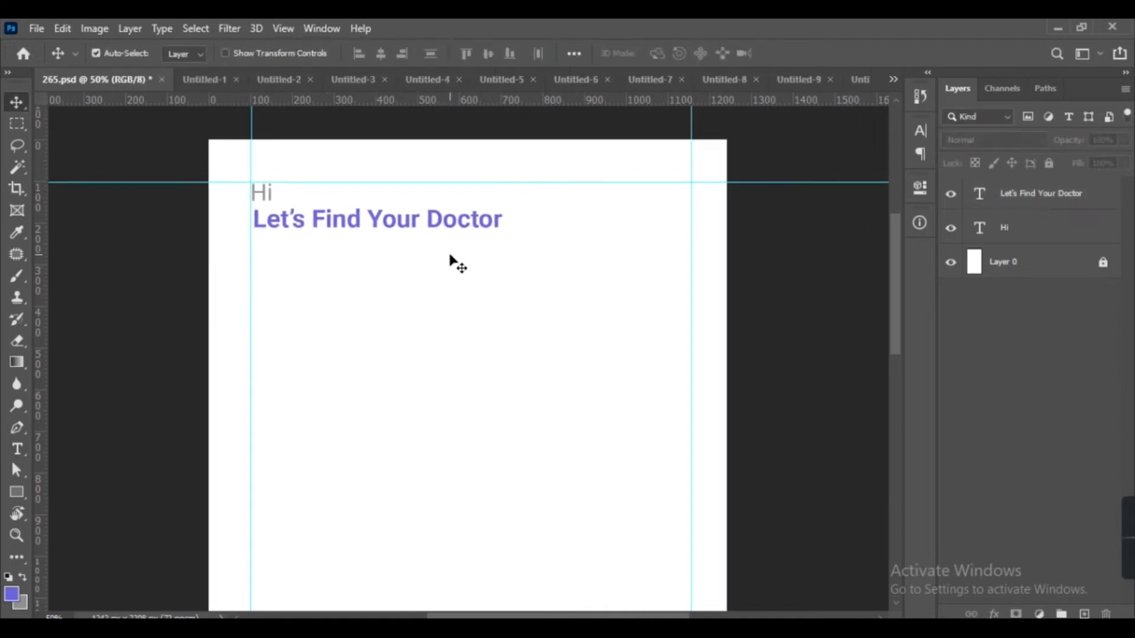
pyautogui.click(204, 80)
pyautogui.moveTo(466, 309); pyautogui.dragTo(594, 233)
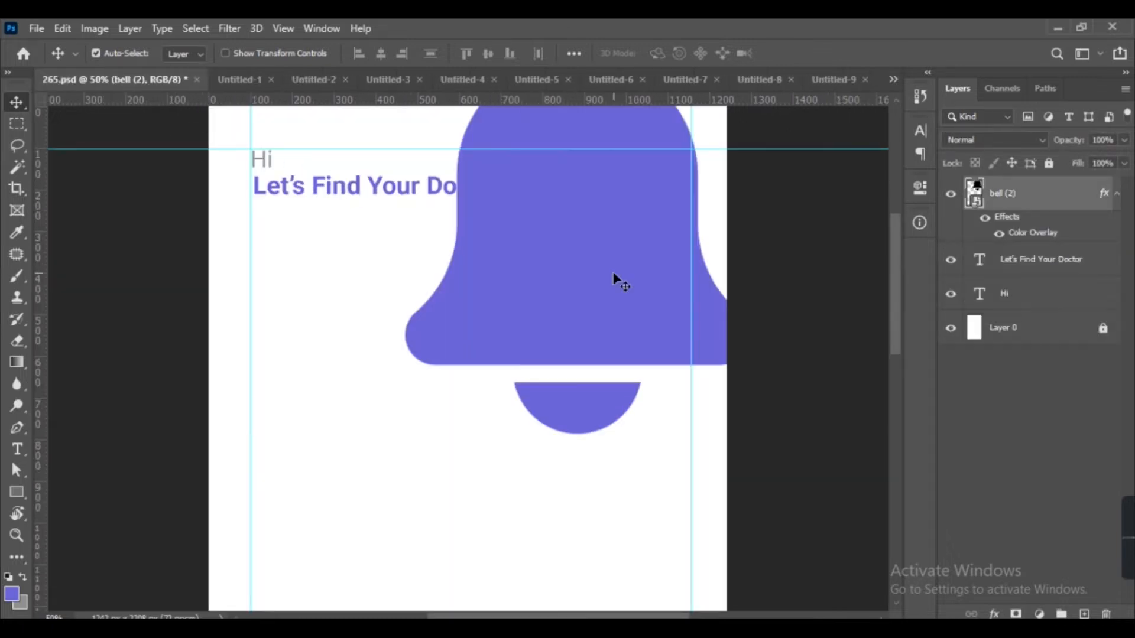
# Scale the bell icon down to 5% of its size.
pyautogui.hotkey('ctrl', 't')
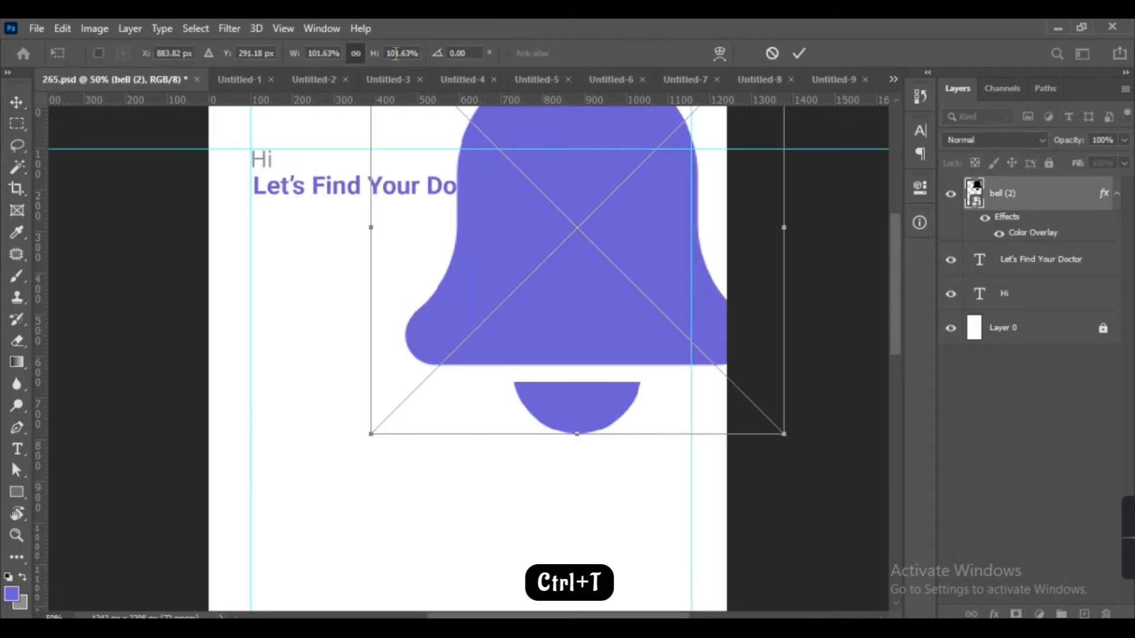
pyautogui.write('10')
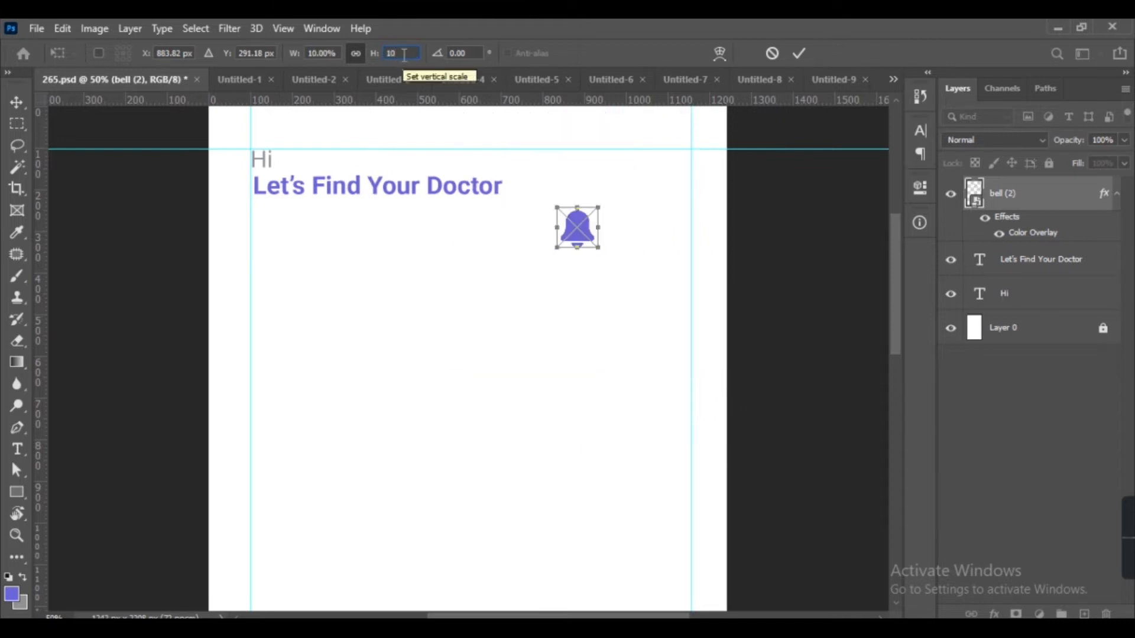
pyautogui.press('BackSpace')
pyautogui.press('BackSpace')
pyautogui.write('5')
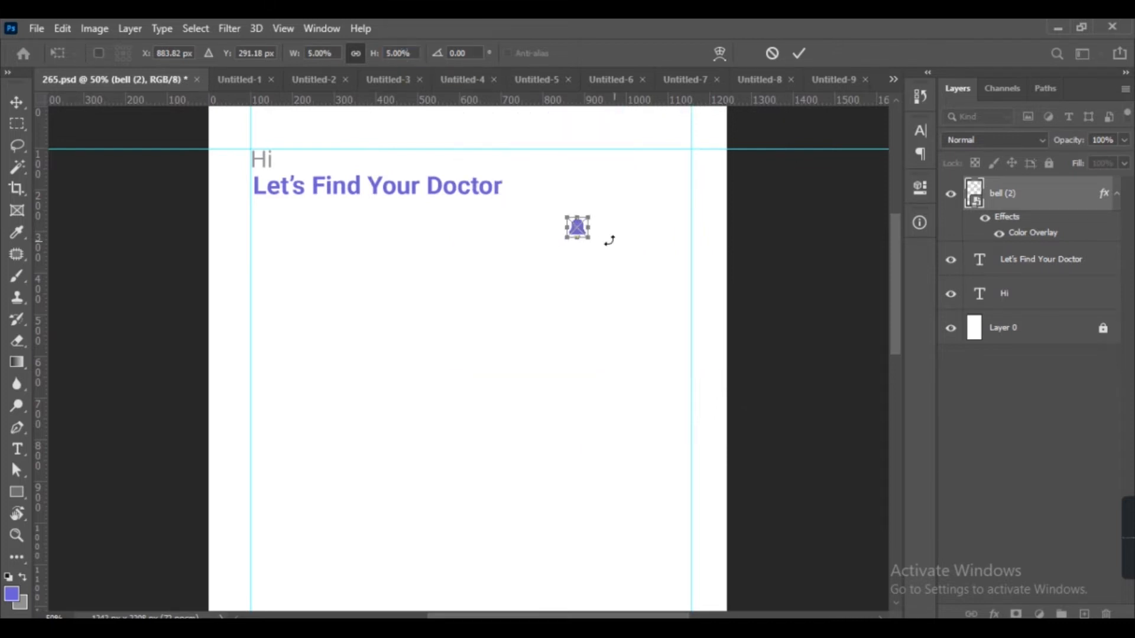
pyautogui.press('Return')
# Place and slightly resize the bell icon at the top-right corner where the guides meet.
pyautogui.moveTo(587, 238); pyautogui.dragTo(413, 515)
pyautogui.hotkey('ctrl', '+')
pyautogui.hotkey('ctrl', '+')
pyautogui.hotkey('ctrl', 't')
pyautogui.moveTo(638, 299); pyautogui.dragTo(629, 312)
pyautogui.press('Return')
pyautogui.hotkey('ctrl', '-')
pyautogui.hotkey('ctrl', '-')
pyautogui.hotkey('ctrl', '-')
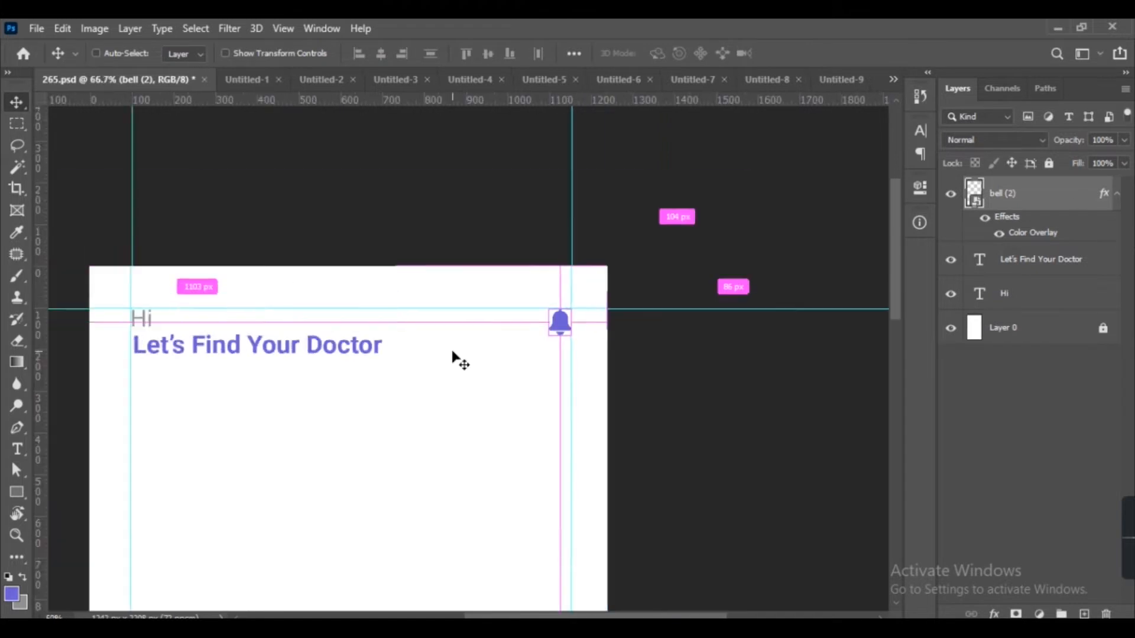
pyautogui.hotkey('ctrl', '+')
pyautogui.hotkey('ctrl', '+')
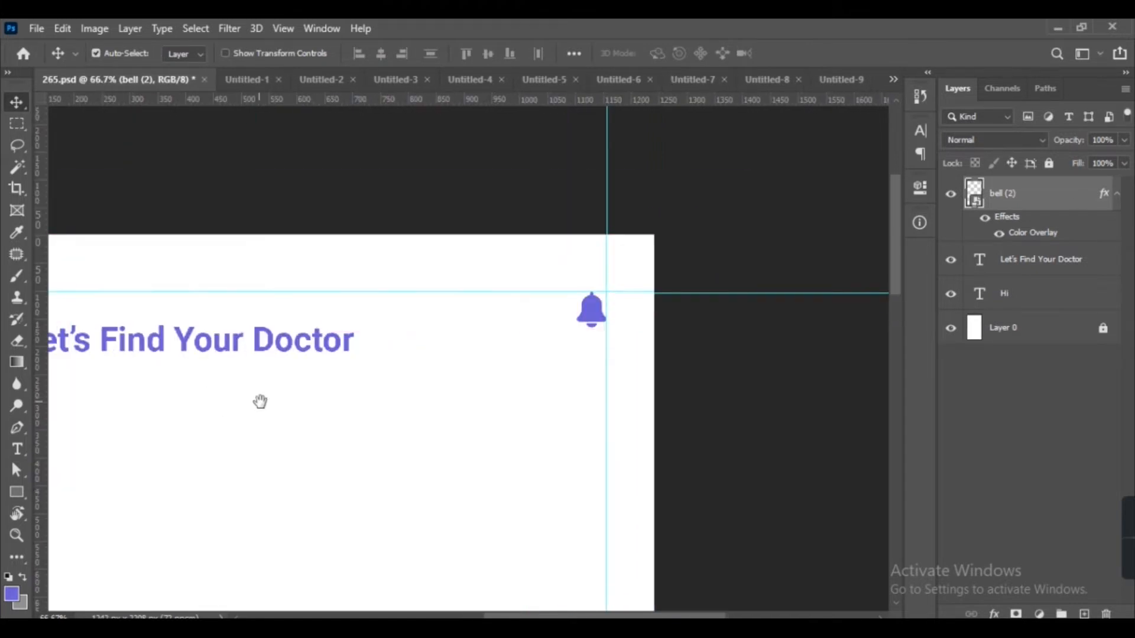
pyautogui.moveTo(259, 400); pyautogui.dragTo(421, 322)
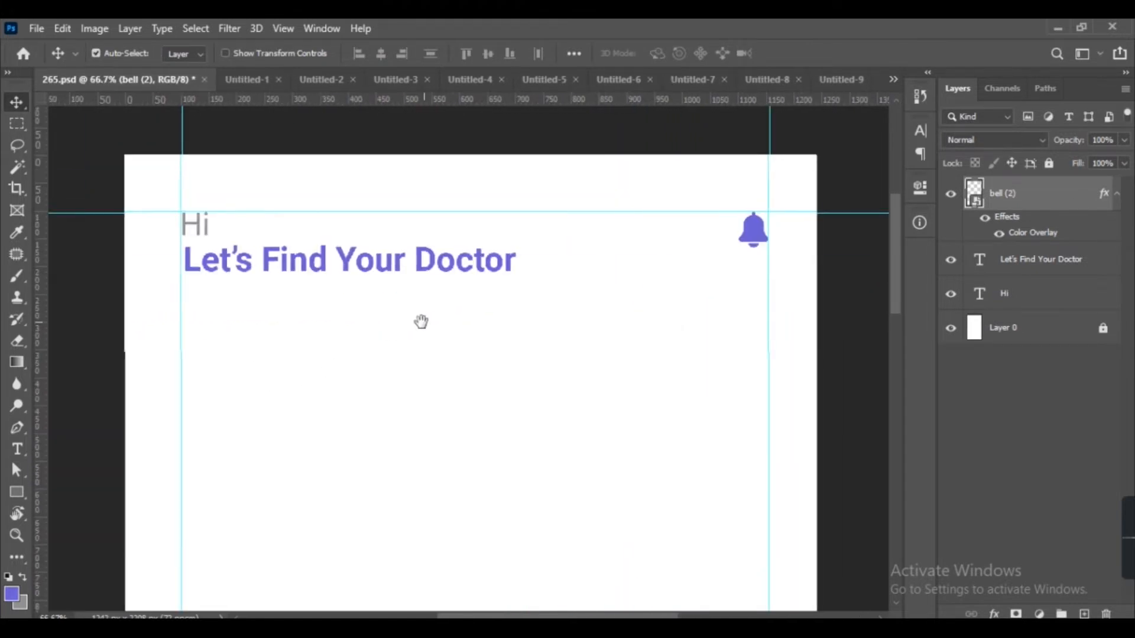
# Draw a search bar rectangle spanning the guides, about 1056 × 68 px, with a 34 px corner radius.
pyautogui.click(17, 492)
pyautogui.moveTo(190, 297); pyautogui.dragTo(246, 311)
pyautogui.hotkey('ctrl', 'z')
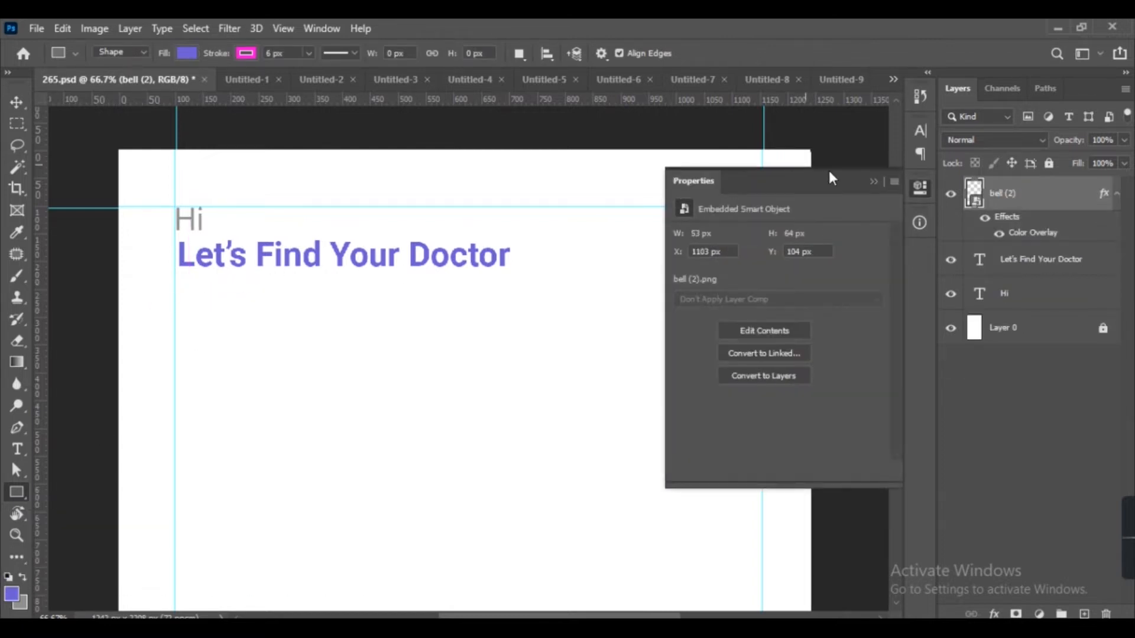
pyautogui.click(873, 181)
pyautogui.moveTo(175, 315)
pyautogui.mouseDown()
pyautogui.moveTo(573, 331)
pyautogui.moveTo(760, 363)
pyautogui.moveTo(760, 352)
pyautogui.mouseUp()
pyautogui.click(731, 348)
pyautogui.write('34')
pyautogui.press('Return')
# Set the search bar's fill to light gray.
pyautogui.click(712, 286)
pyautogui.click(693, 318)
pyautogui.click(689, 372)
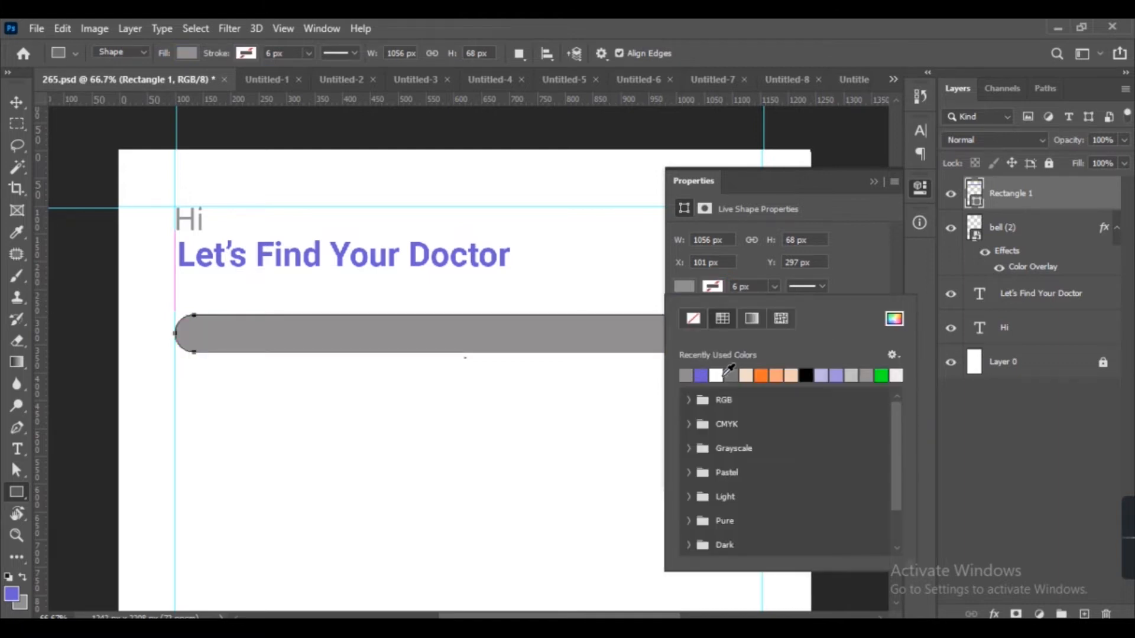
pyautogui.click(852, 375)
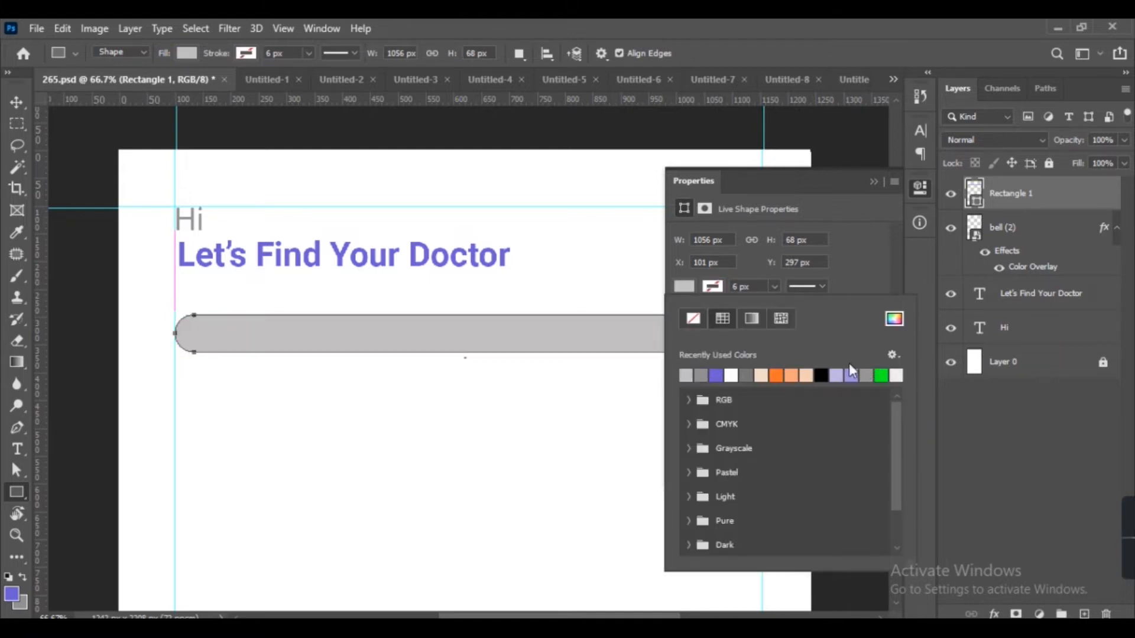
pyautogui.click(872, 182)
# Nudge the search bar up closer to the heading.
pyautogui.press('v')
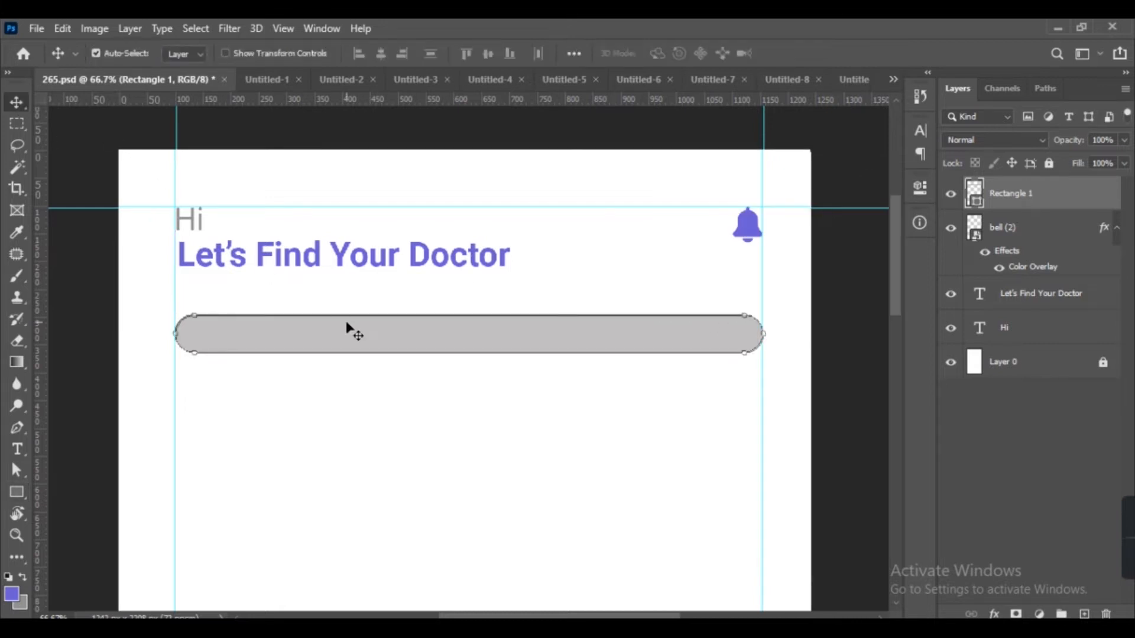
pyautogui.press('Up')
pyautogui.press('Up')
pyautogui.press('Up')
pyautogui.press('Up')
pyautogui.press('Up')
pyautogui.press('Up')
pyautogui.press('Up')
pyautogui.press('Up')
pyautogui.press('Up')
pyautogui.press('Up')
pyautogui.press('Up')
pyautogui.press('Up')
pyautogui.press('Up')
pyautogui.press('Up')
pyautogui.press('Up')
pyautogui.press('Up')
pyautogui.press('Up')
pyautogui.press('Up')
pyautogui.press('Up')
pyautogui.press('Up')
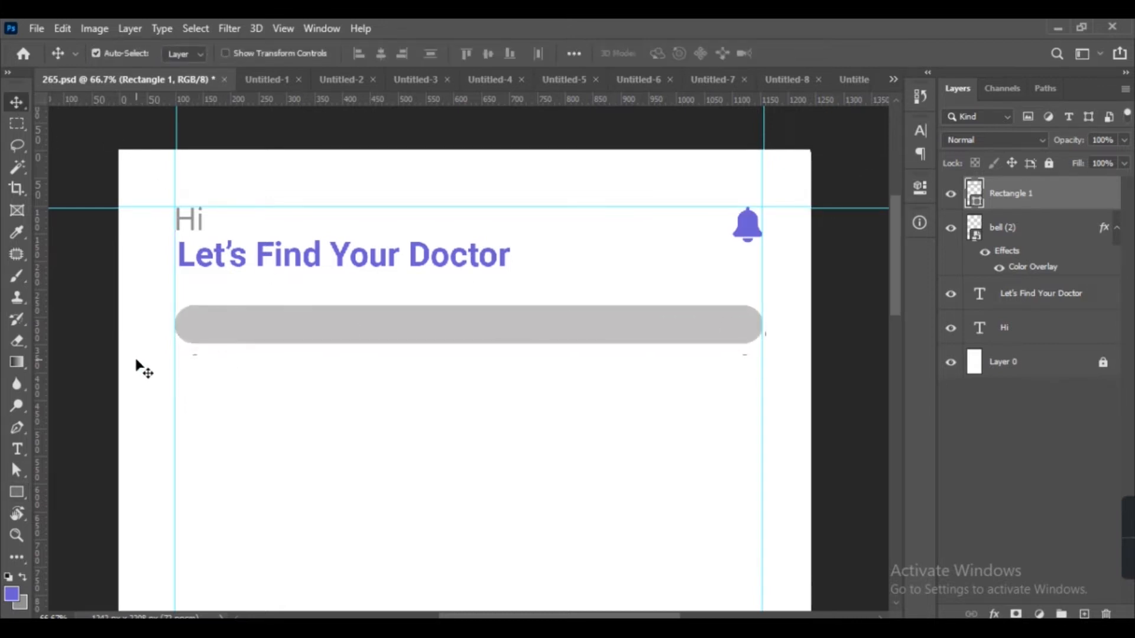
pyautogui.press('Up')
pyautogui.press('Up')
pyautogui.press('Up')
pyautogui.press('Up')
pyautogui.press('Up')
pyautogui.press('Up')
pyautogui.press('Up')
pyautogui.press('Up')
pyautogui.press('Up')
pyautogui.press('Up')
pyautogui.press('Up')
pyautogui.press('Up')
pyautogui.press('Up')
pyautogui.press('Up')
pyautogui.press('Up')
pyautogui.press('Up')
pyautogui.press('Up')
pyautogui.press('Up')
pyautogui.press('Up')
pyautogui.press('Up')
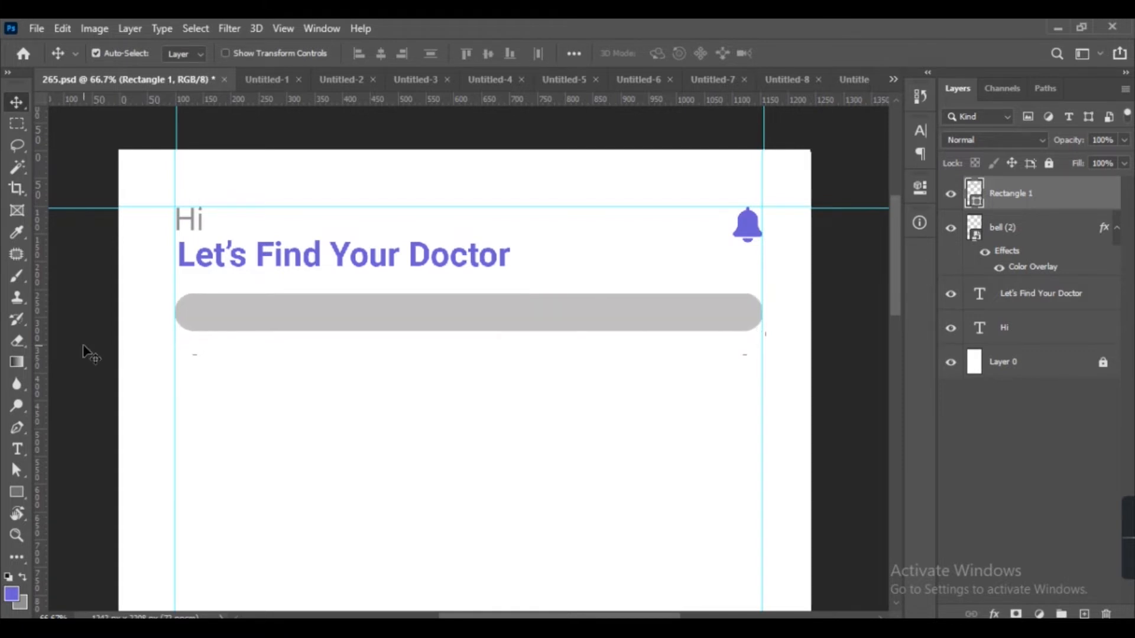
pyautogui.click(83, 344)
# Add the text 'Search' below the search bar.
pyautogui.press('t')
pyautogui.click(207, 374)
pyautogui.write('Search')
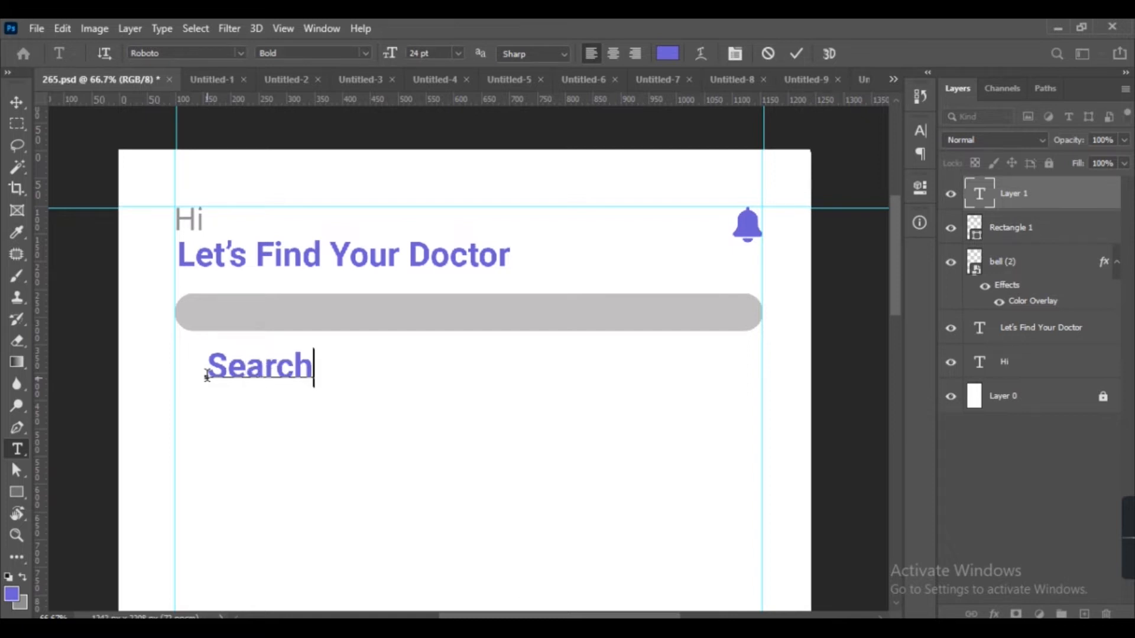
# Set the 'Search' text size to 18 pt.
pyautogui.hotkey('ctrl', 'a')
pyautogui.click(438, 53)
pyautogui.write('18')
pyautogui.press('Return')
pyautogui.click(16, 105)
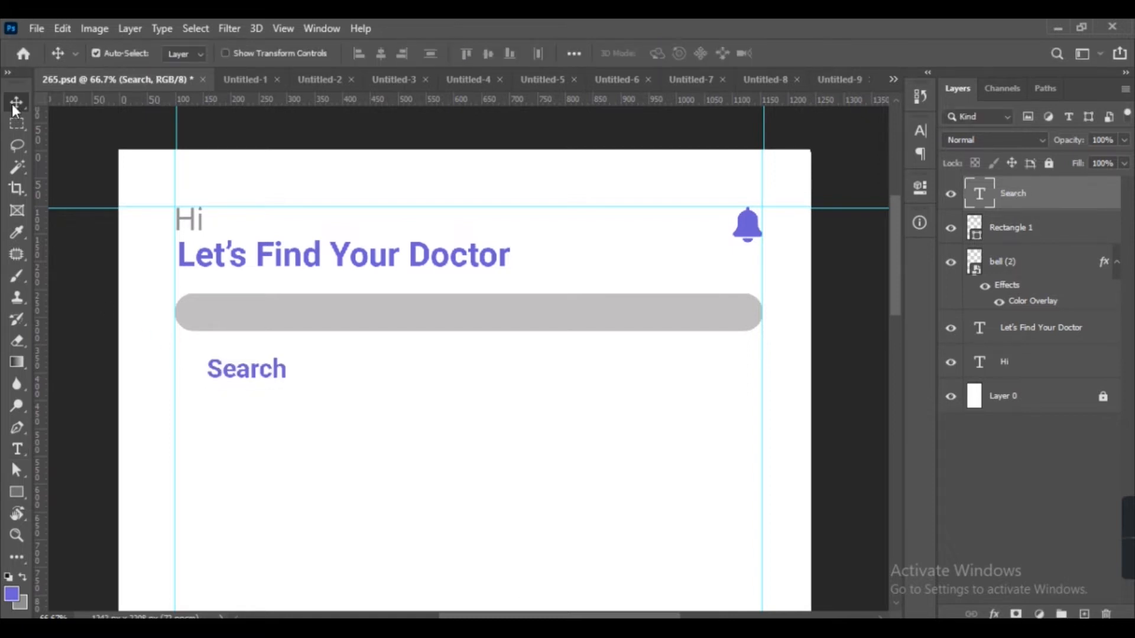
# Move the 'Search' text inside the left end of the search bar.
pyautogui.moveTo(217, 376); pyautogui.dragTo(200, 320)
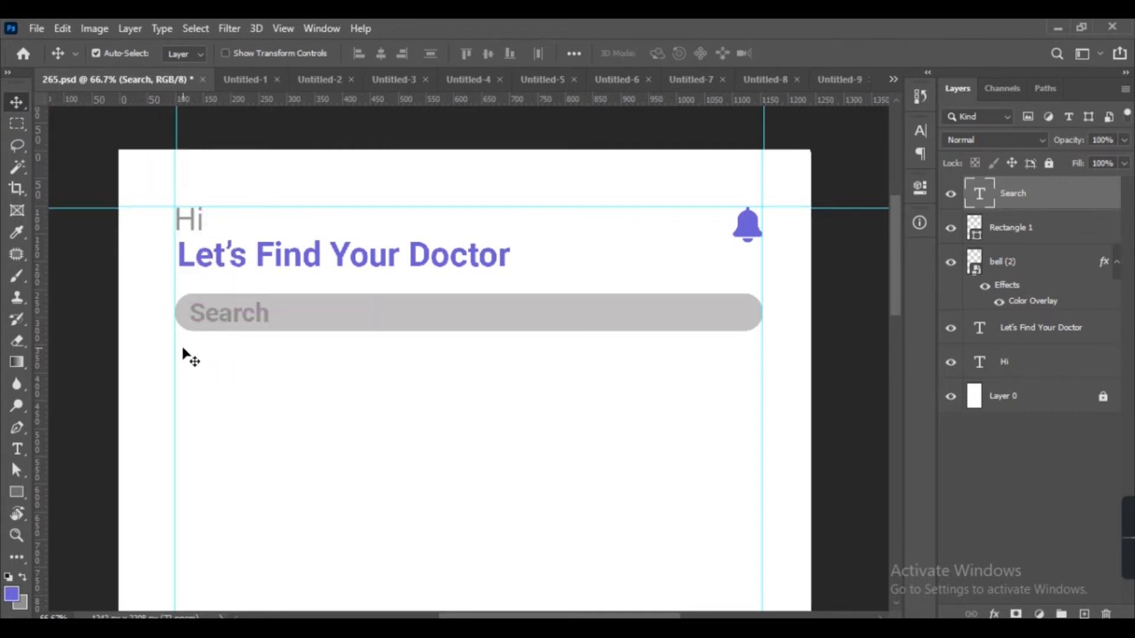
pyautogui.scroll(-3, 183, 353)
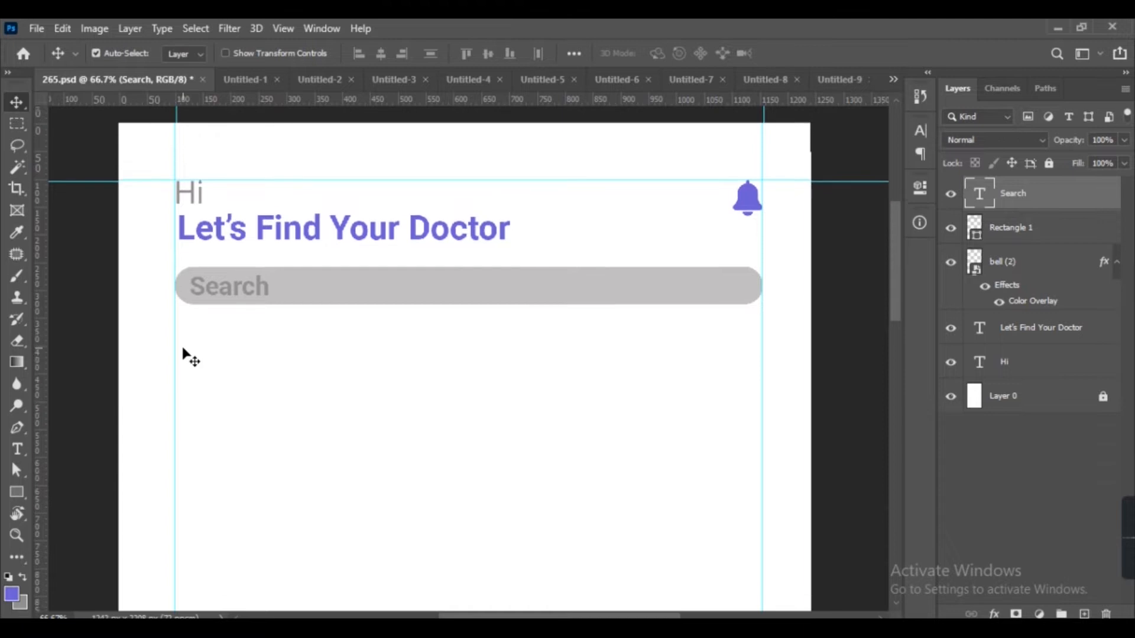
pyautogui.press('t')
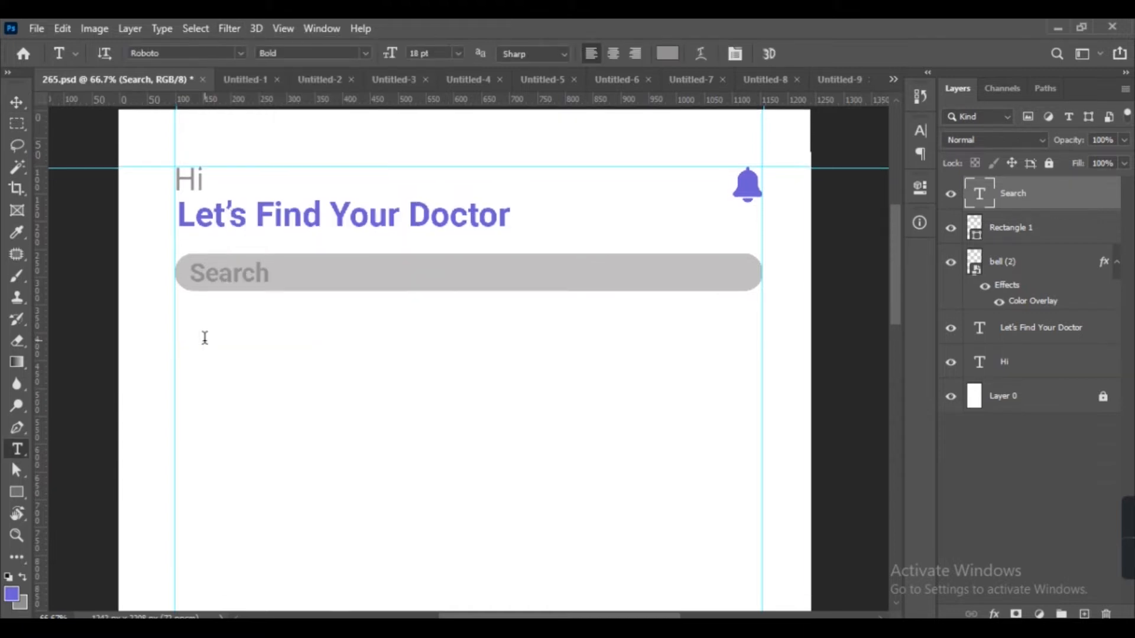
# Add the heading 'Categories' below the search bar and fill it with the purple foreground colour.
pyautogui.click(203, 335)
pyautogui.write('Cat')
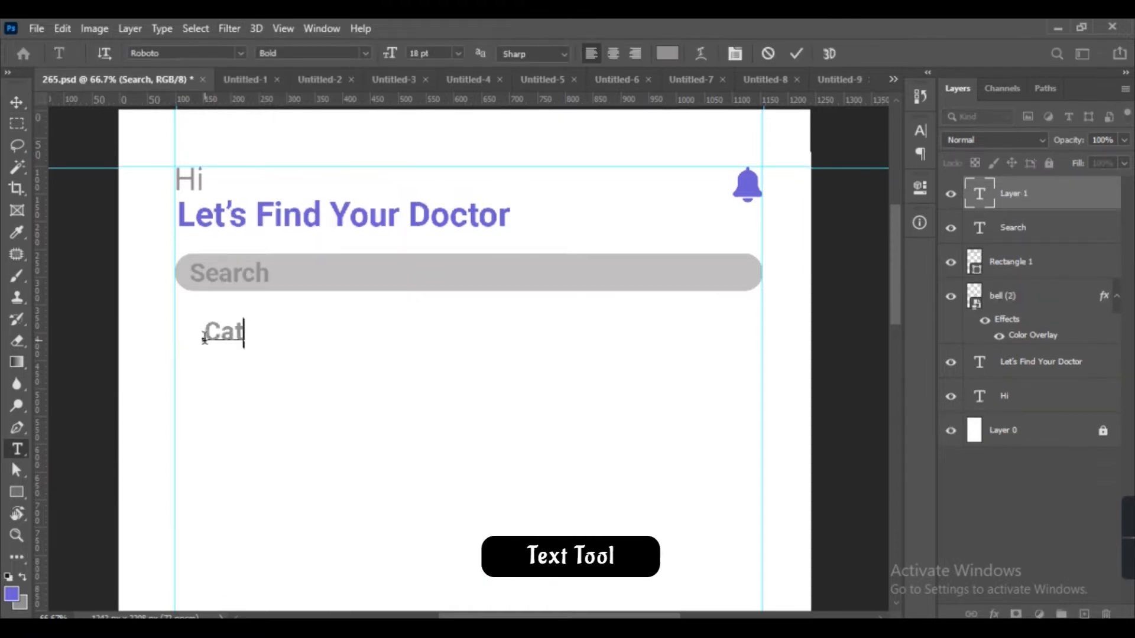
pyautogui.write('eg')
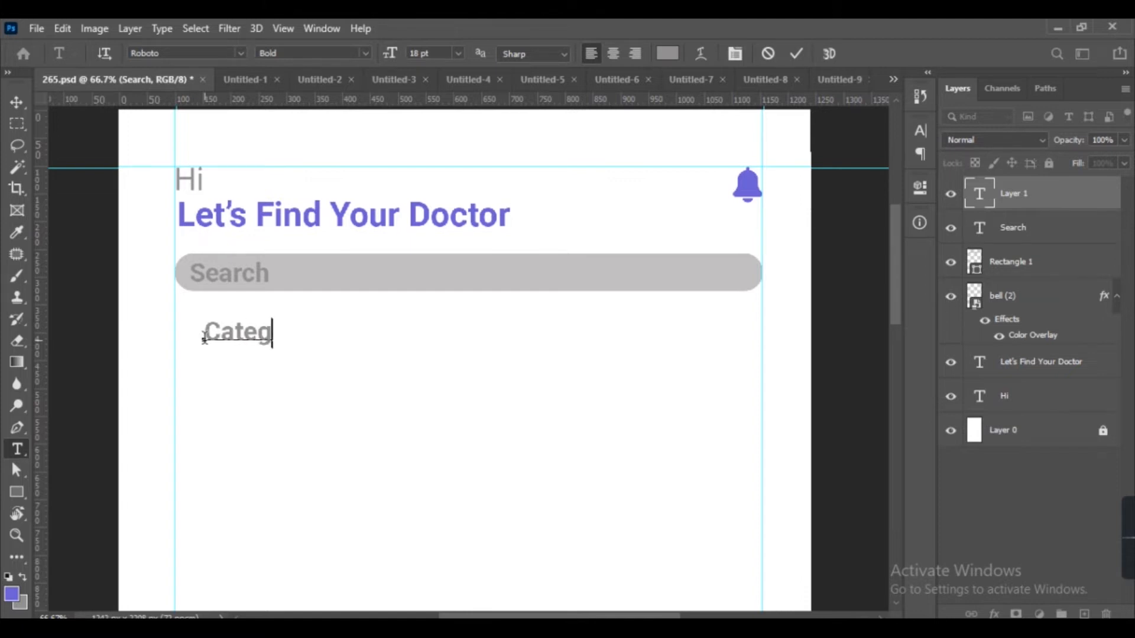
pyautogui.write('ories')
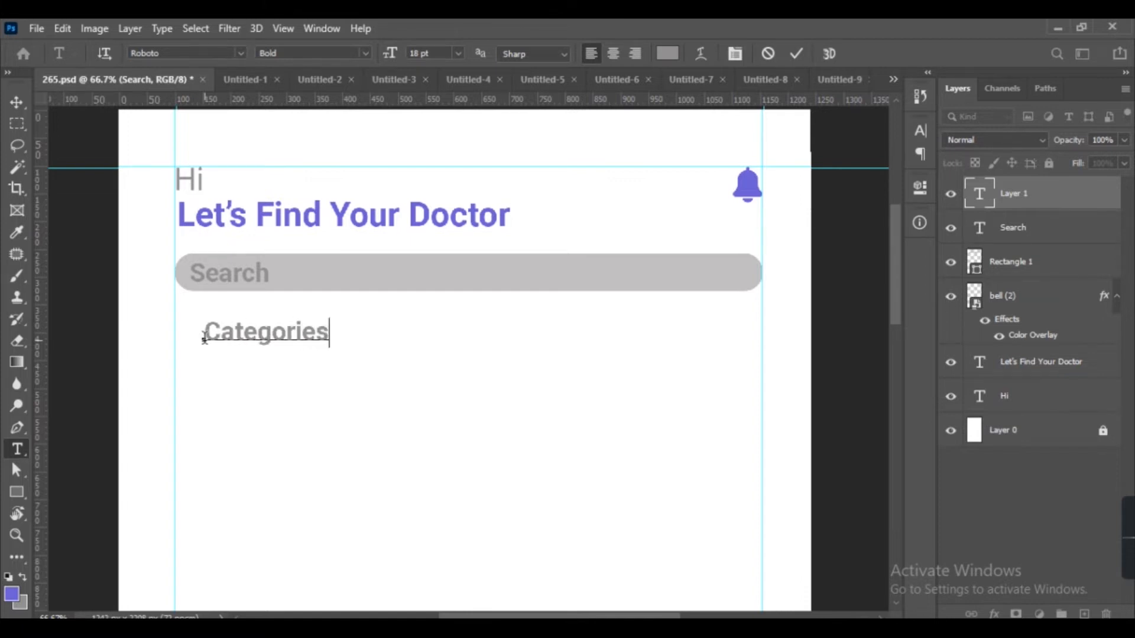
pyautogui.click(17, 104)
pyautogui.hotkey('alt', 'BackSpace')
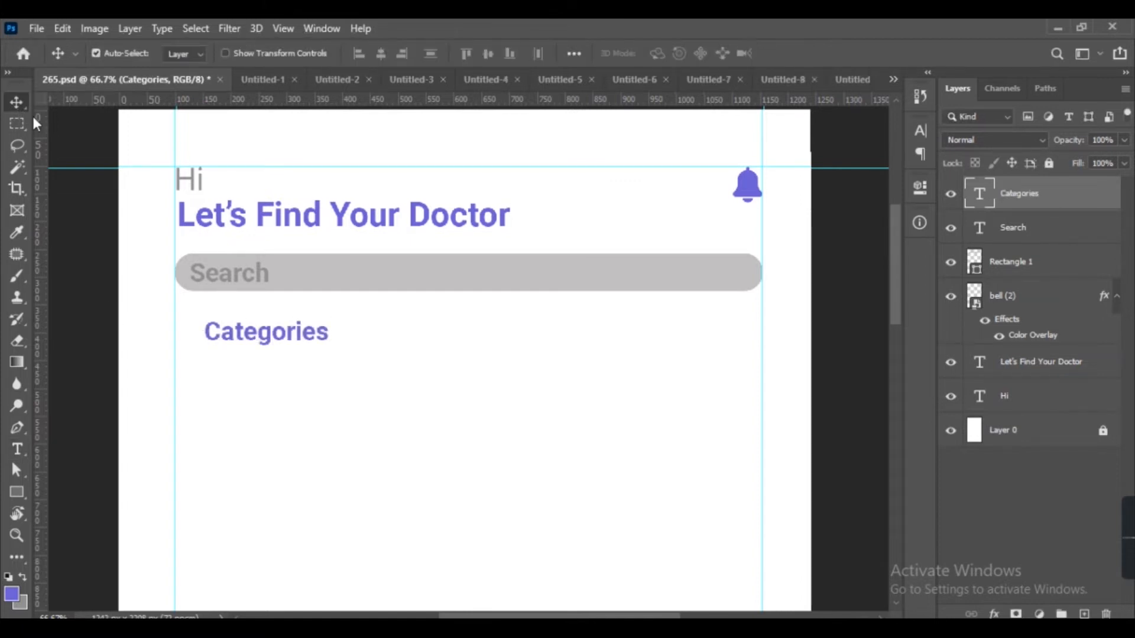
# Set the 'Categories' text size to 22 pt.
pyautogui.doubleClick(254, 332)
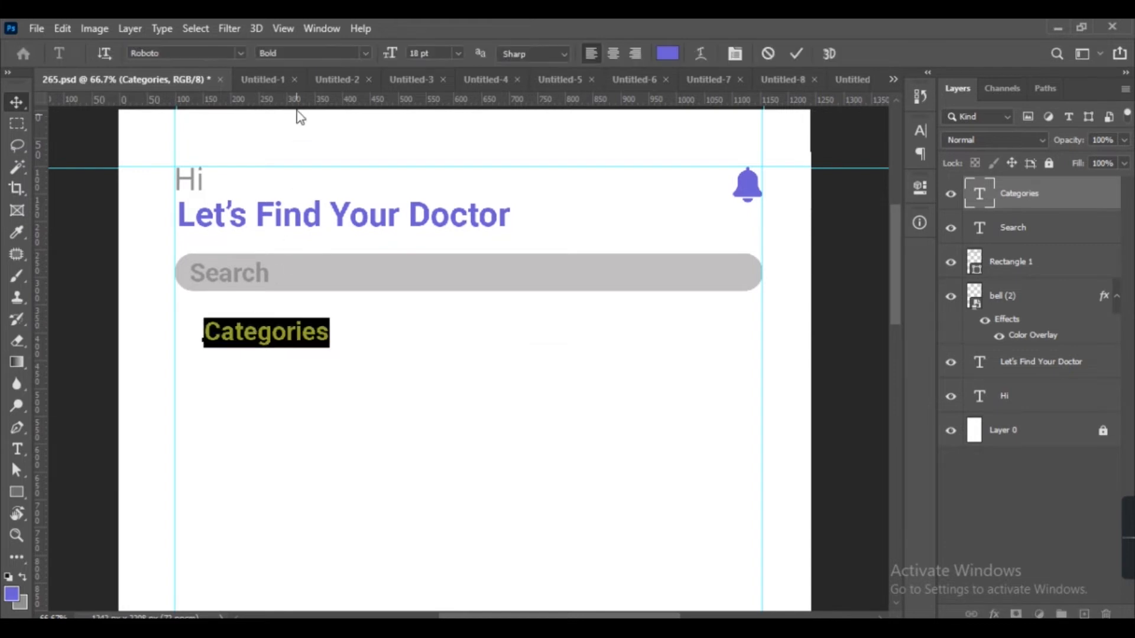
pyautogui.click(426, 53)
pyautogui.hotkey('ctrl', 'Return')
pyautogui.press('v')
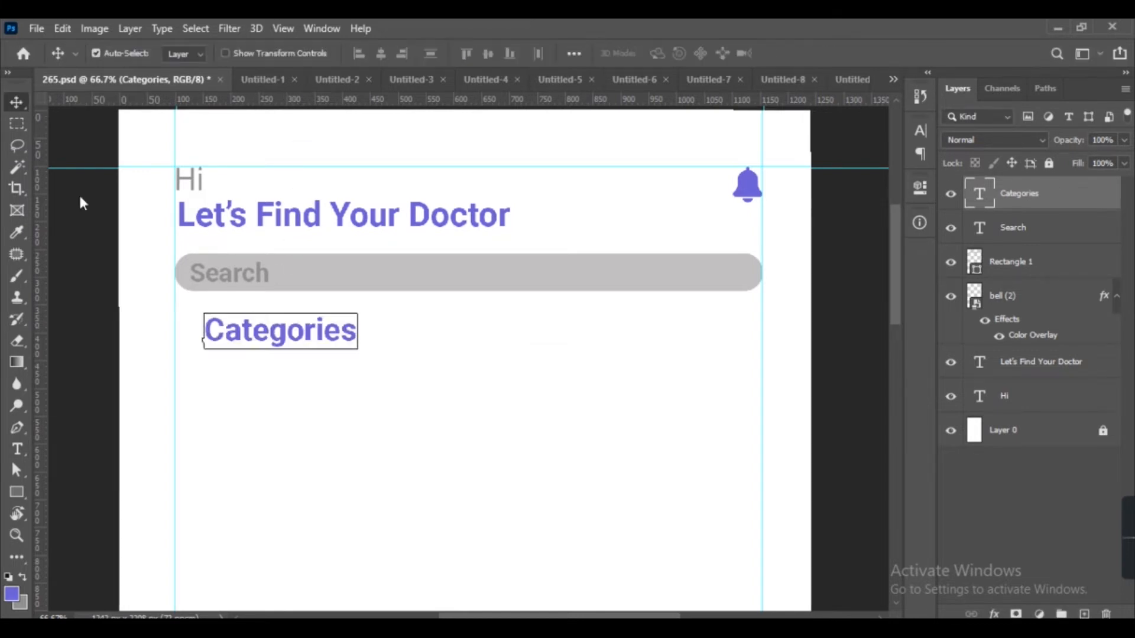
# Move the 'Categories' heading left to align with the left guide.
pyautogui.moveTo(221, 337); pyautogui.dragTo(183, 355)
pyautogui.scroll(-5, 182, 367)
# Draw a square rectangle about 244 × 244 px below the 'Categories' heading at the left guide.
pyautogui.click(17, 493)
pyautogui.press('v')
pyautogui.press('u')
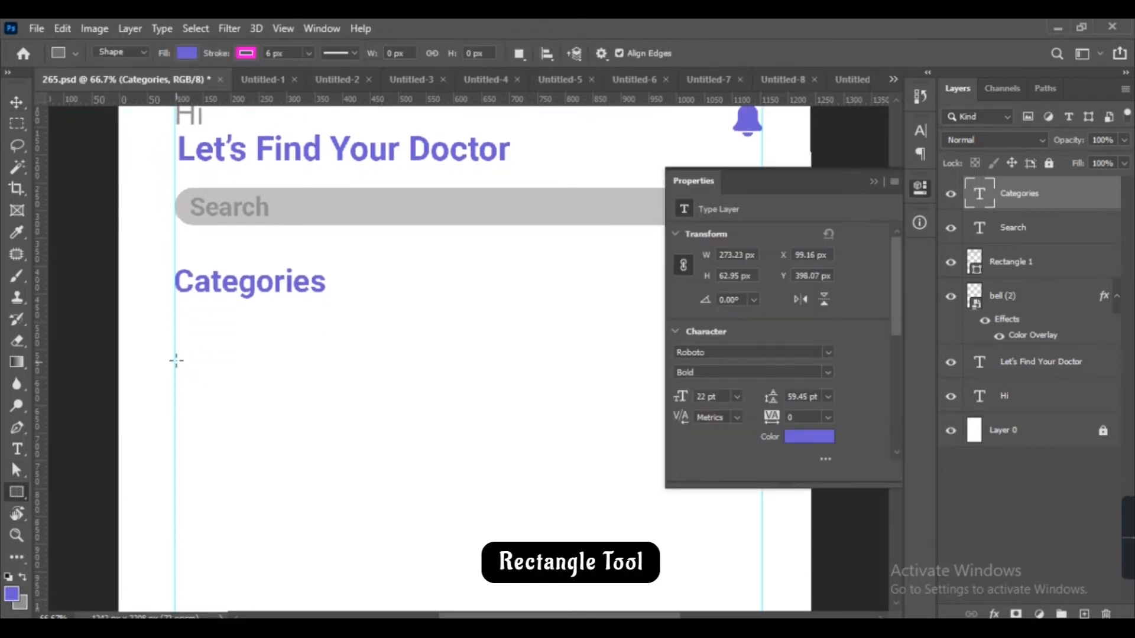
pyautogui.moveTo(176, 344); pyautogui.dragTo(309, 494)
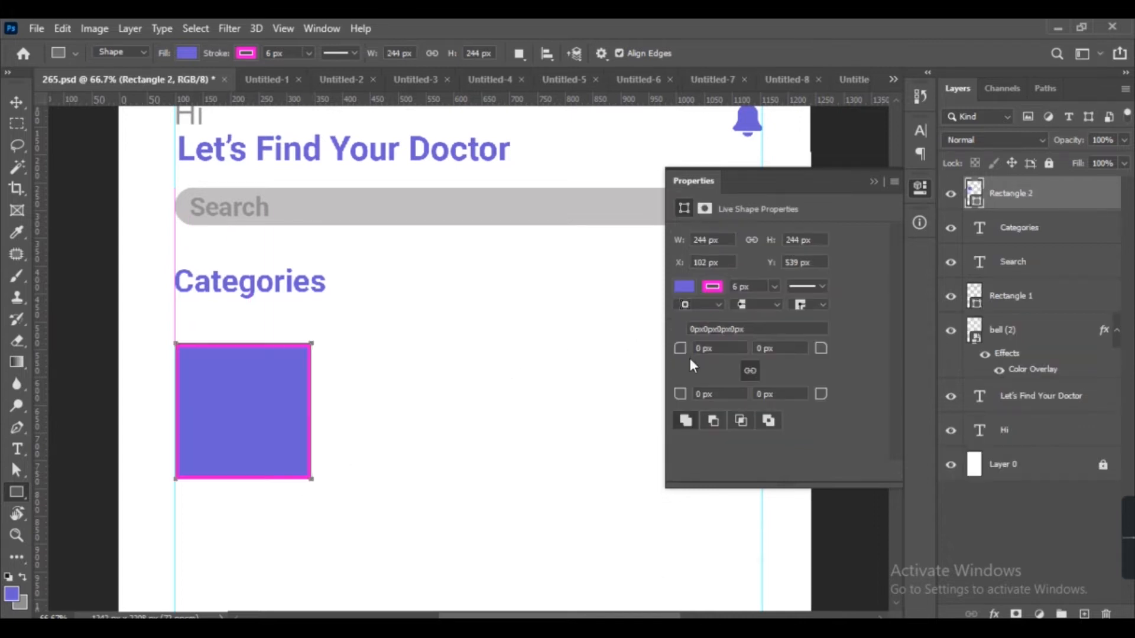
# Set the rectangle's corner radii to 30 px.
pyautogui.click(699, 348)
pyautogui.write('40')
pyautogui.press('Return')
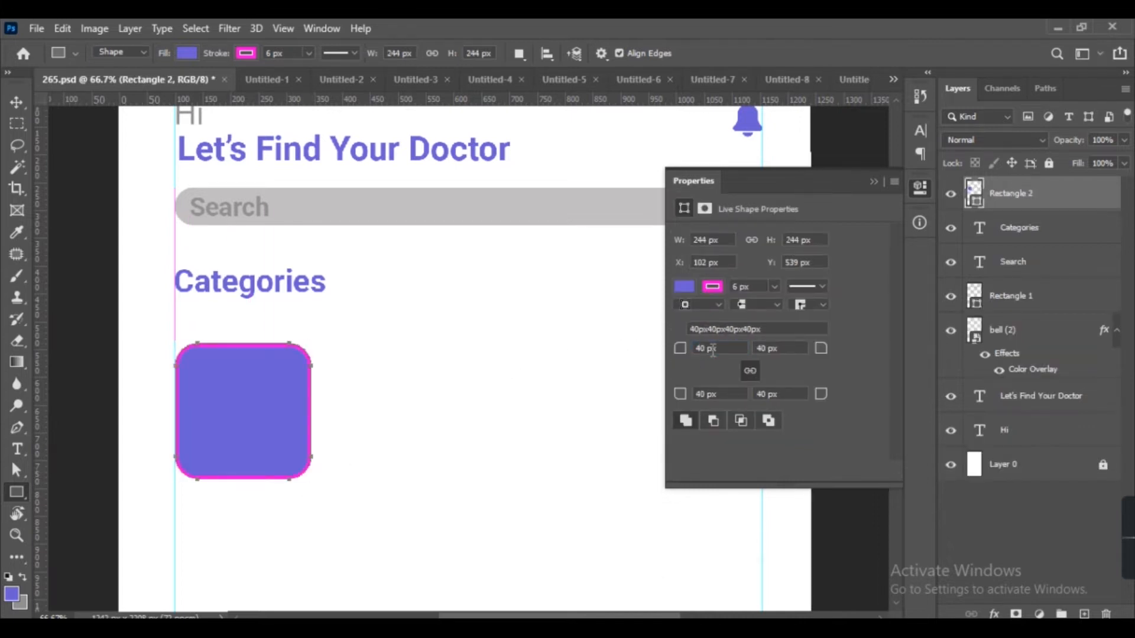
pyautogui.press('Return')
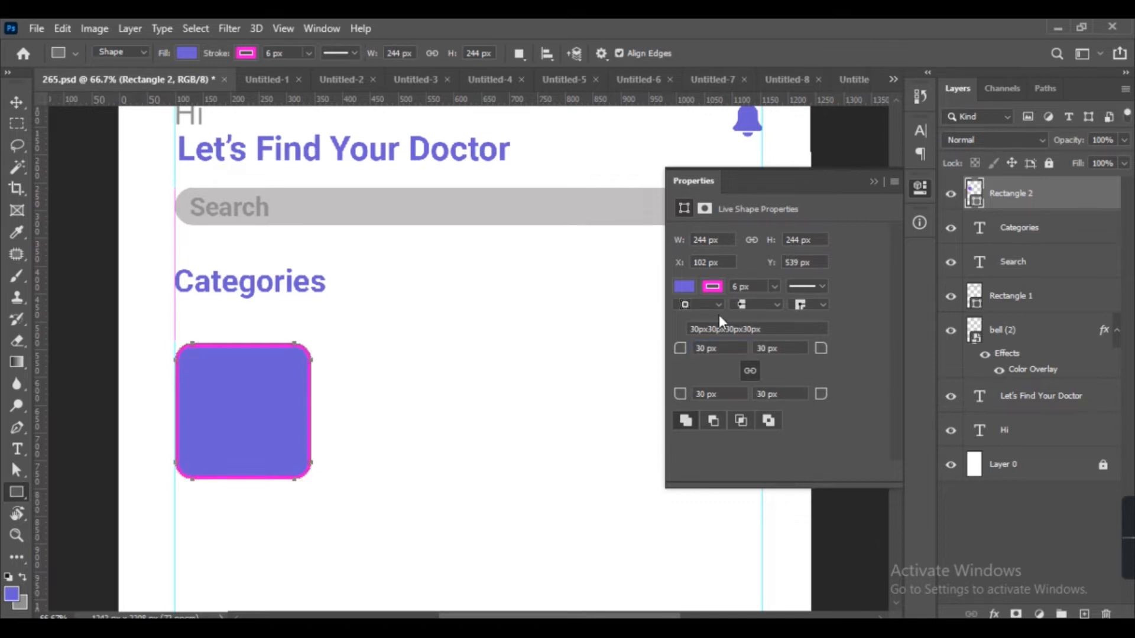
# Remove the rectangle's stroke and set its fill to white.
pyautogui.click(712, 286)
pyautogui.click(703, 311)
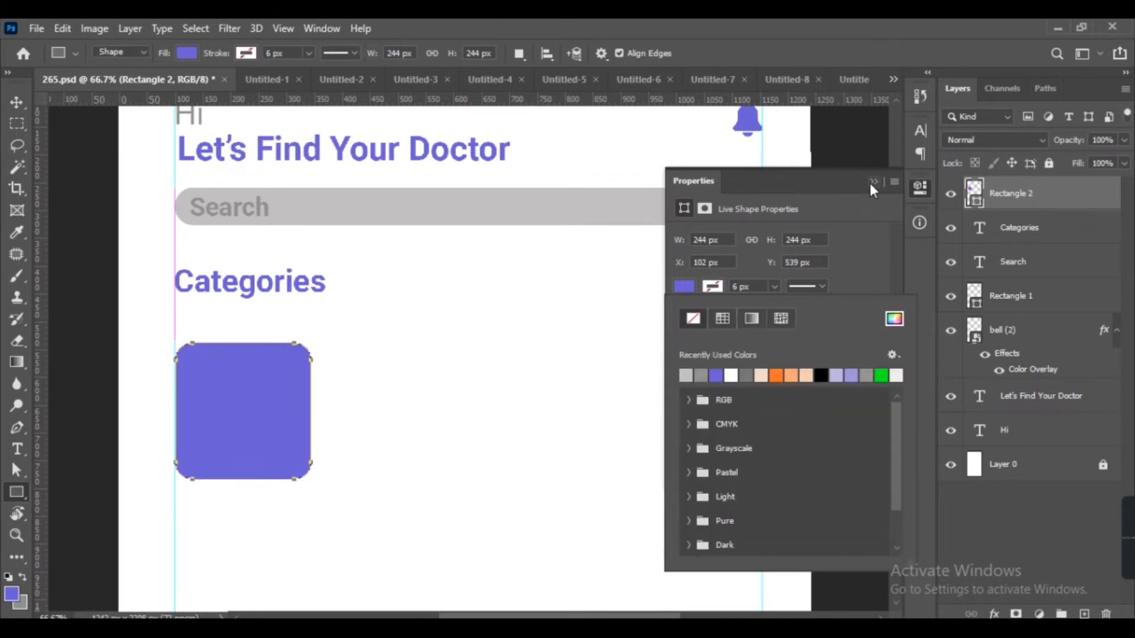
pyautogui.click(871, 182)
pyautogui.click(920, 192)
pyautogui.click(690, 287)
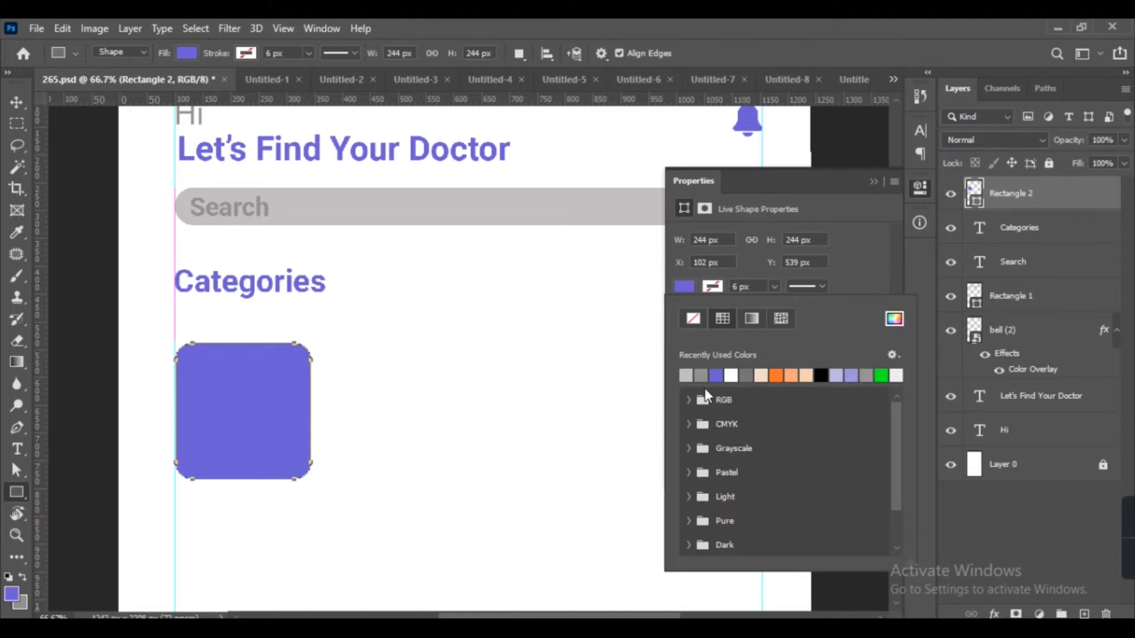
pyautogui.click(736, 374)
pyautogui.click(873, 181)
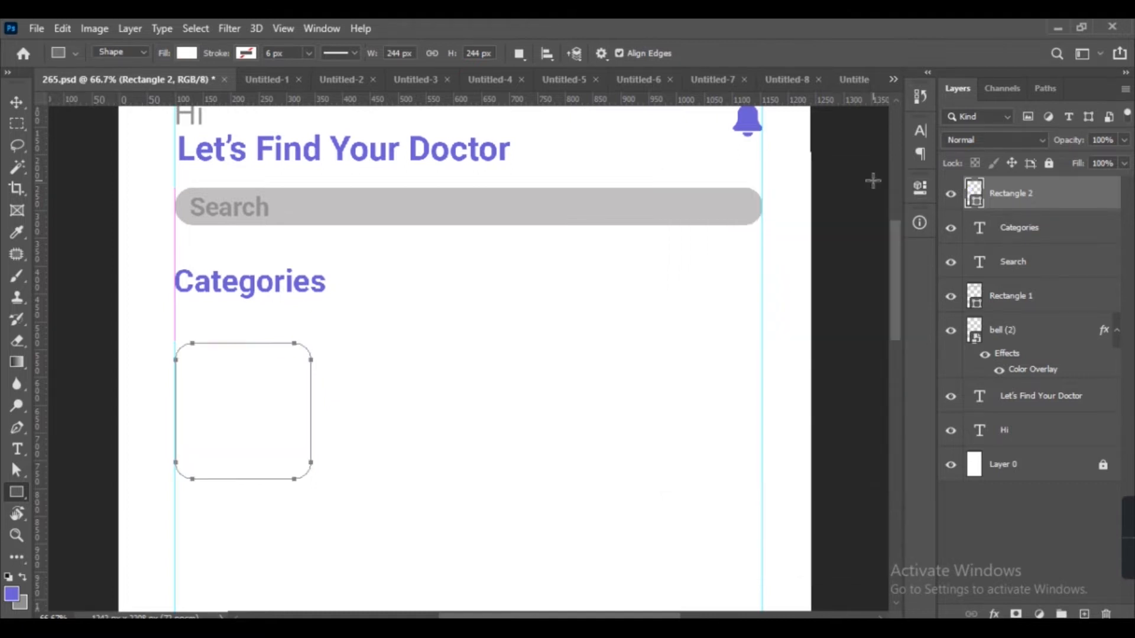
# Add a Drop Shadow layer style to the rounded rectangle card.
pyautogui.doubleClick(1073, 195)
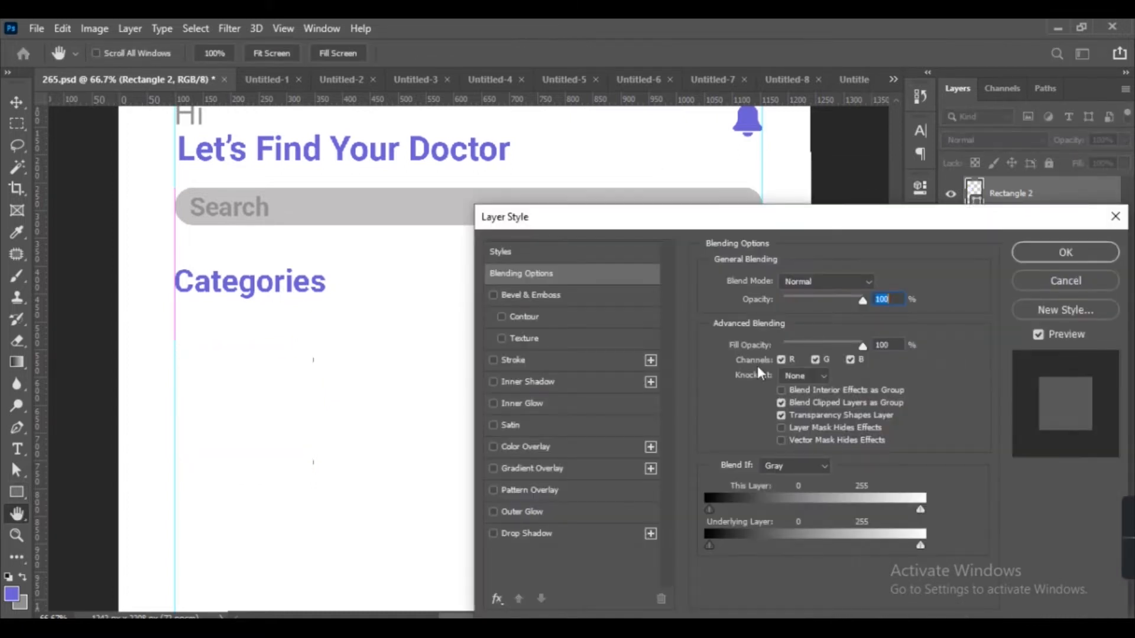
pyautogui.click(512, 533)
pyautogui.moveTo(768, 353); pyautogui.dragTo(780, 392)
pyautogui.moveTo(778, 375); pyautogui.dragTo(771, 378)
pyautogui.click(1065, 252)
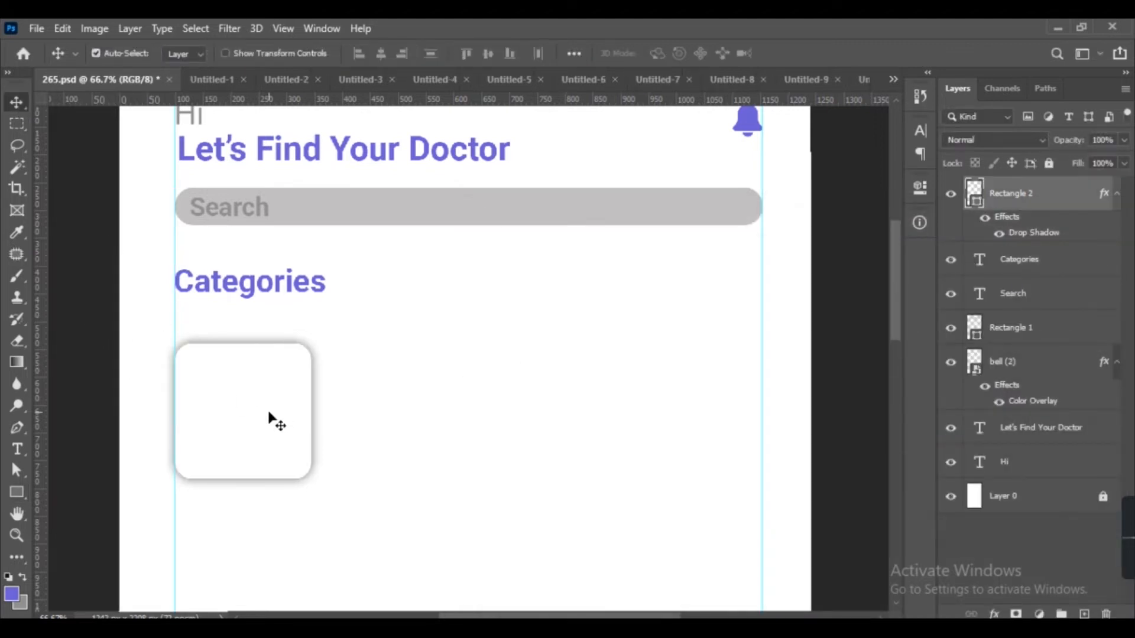
# Duplicate the card and move the copy to the right.
pyautogui.hotkey('ctrl', 'j')
pyautogui.hotkey('shift', 'Right')
pyautogui.hotkey('shift', 'Right')
pyautogui.hotkey('shift', 'Right')
pyautogui.hotkey('shift', 'Right')
pyautogui.hotkey('shift', 'Right')
pyautogui.hotkey('shift', 'Right')
pyautogui.hotkey('shift', 'Right')
pyautogui.hotkey('shift', 'Right')
pyautogui.hotkey('shift', 'Right')
pyautogui.hotkey('shift', 'Right')
pyautogui.hotkey('shift', 'Right')
pyautogui.hotkey('shift', 'Right')
pyautogui.hotkey('shift', 'Right')
pyautogui.hotkey('shift', 'Right')
pyautogui.hotkey('shift', 'Right')
pyautogui.hotkey('shift', 'Right')
pyautogui.hotkey('shift', 'Right')
pyautogui.hotkey('shift', 'Right')
pyautogui.hotkey('shift', 'Right')
pyautogui.hotkey('shift', 'Right')
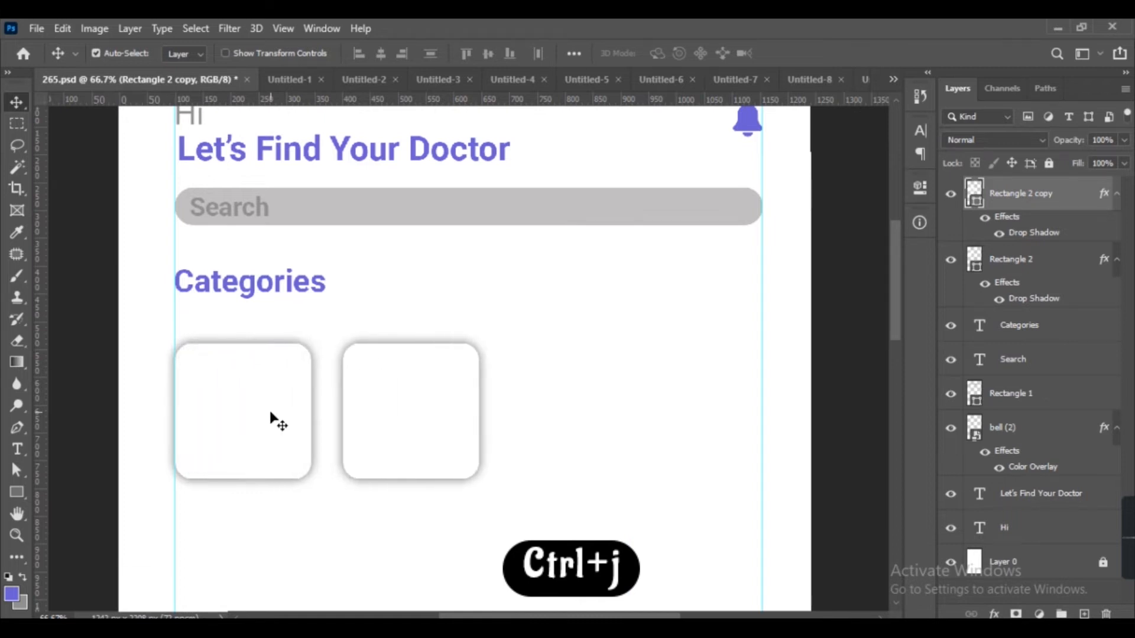
# Duplicate the card again and place the third copy further right in the row.
pyautogui.hotkey('ctrl', 'j')
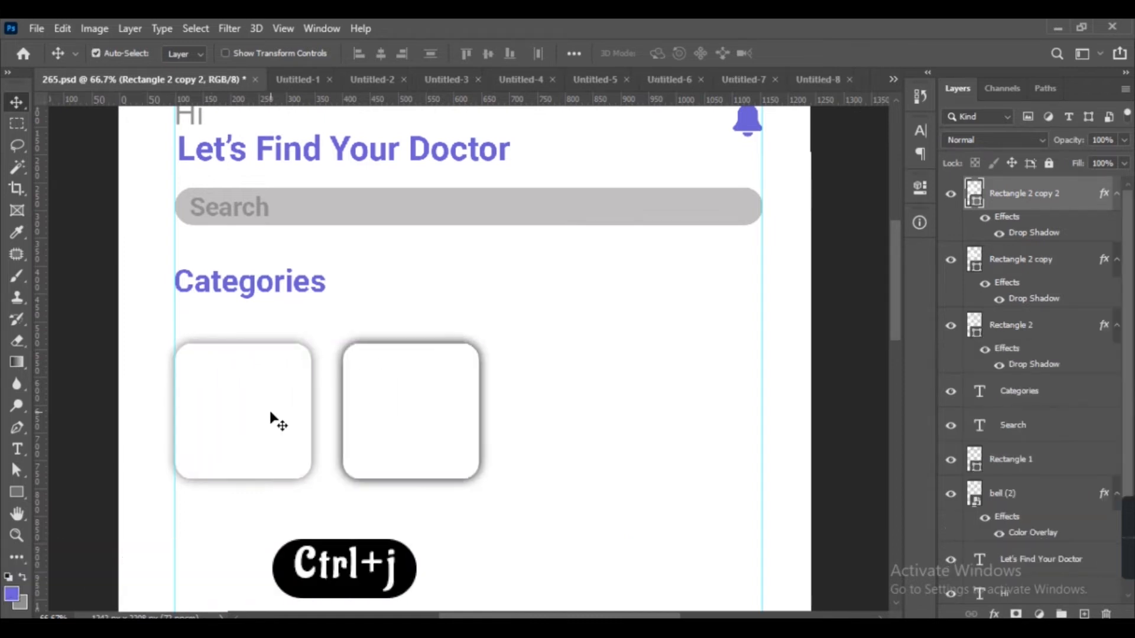
pyautogui.hotkey('shift', 'Right')
pyautogui.hotkey('shift', 'Right')
pyautogui.hotkey('shift', 'Right')
pyautogui.hotkey('shift', 'Right')
pyautogui.hotkey('shift', 'Right')
pyautogui.hotkey('shift', 'Right')
pyautogui.hotkey('shift', 'Right')
pyautogui.hotkey('shift', 'Right')
pyautogui.hotkey('shift', 'Right')
pyautogui.hotkey('shift', 'Right')
pyautogui.hotkey('shift', 'Right')
pyautogui.hotkey('shift', 'Right')
pyautogui.hotkey('shift', 'Right')
pyautogui.hotkey('shift', 'Right')
pyautogui.hotkey('shift', 'Right')
pyautogui.hotkey('shift', 'Right')
pyautogui.hotkey('shift', 'Right')
pyautogui.hotkey('shift', 'Right')
pyautogui.hotkey('shift', 'Right')
pyautogui.hotkey('shift', 'Right')
pyautogui.hotkey('shift', 'Right')
pyautogui.hotkey('shift', 'Right')
pyautogui.hotkey('shift', 'Right')
pyautogui.hotkey('shift', 'Right')
pyautogui.hotkey('shift', 'Right')
pyautogui.hotkey('shift', 'Right')
pyautogui.hotkey('shift', 'Right')
pyautogui.hotkey('shift', 'Right')
pyautogui.hotkey('shift', 'Right')
pyautogui.hotkey('shift', 'Right')
pyautogui.hotkey('shift', 'Right')
pyautogui.hotkey('shift', 'Left')
pyautogui.hotkey('shift', 'Left')
pyautogui.hotkey('shift', 'Left')
pyautogui.hotkey('shift', 'Left')
pyautogui.hotkey('shift', 'Left')
pyautogui.hotkey('shift', 'Left')
pyautogui.hotkey('shift', 'Left')
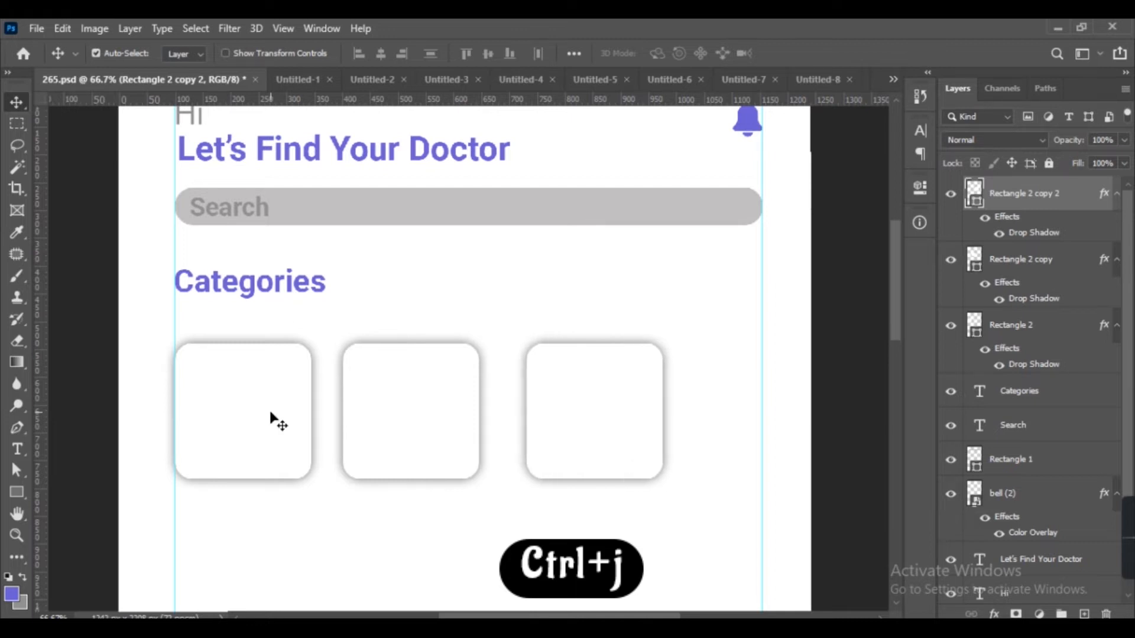
pyautogui.press('Right')
pyautogui.press('Right')
pyautogui.press('Right')
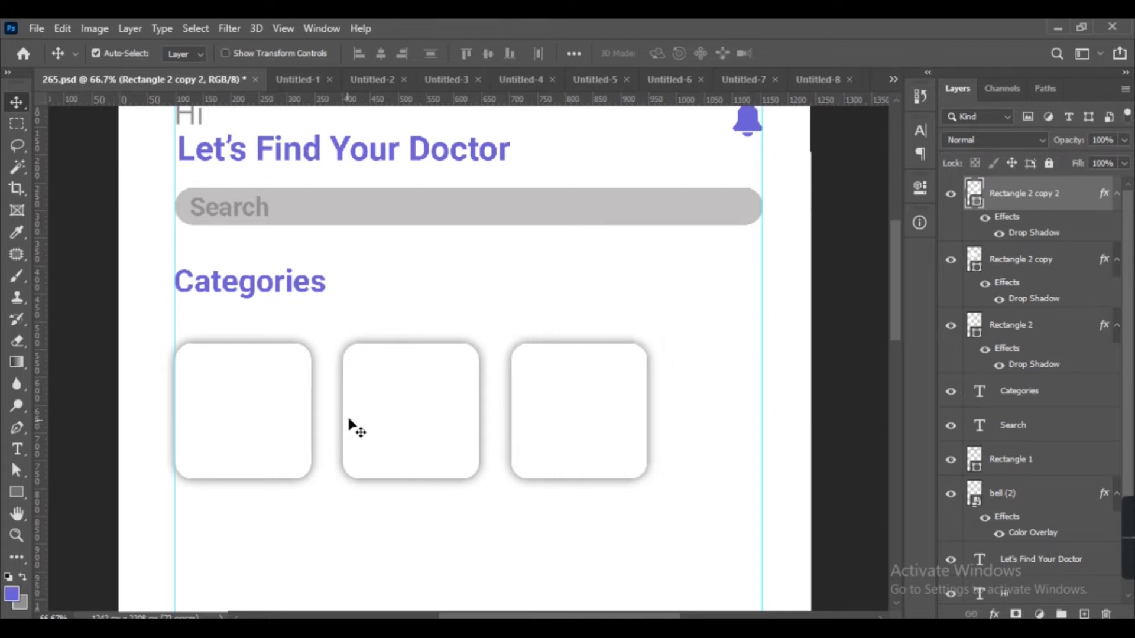
# Select all three cards and scale them together so the row spans between the guides.
pyautogui.keyDown('shift'); pyautogui.click(365, 417); pyautogui.keyUp('shift')
pyautogui.keyDown('shift'); pyautogui.click(261, 410); pyautogui.keyUp('shift')
pyautogui.hotkey('ctrl', 't')
pyautogui.moveTo(651, 485); pyautogui.dragTo(759, 514)
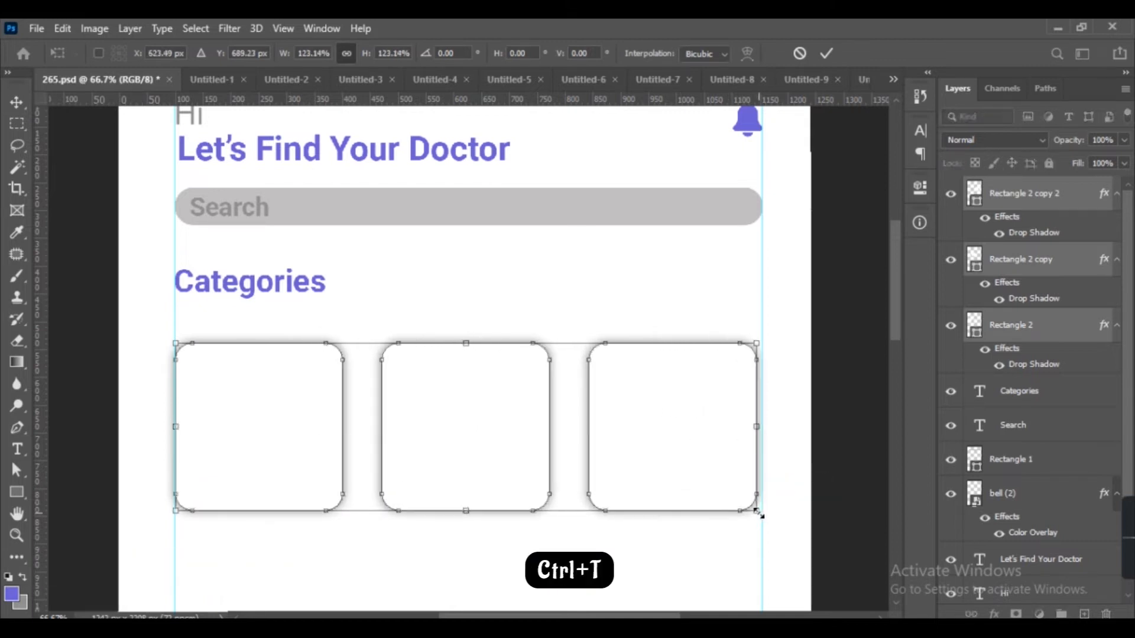
pyautogui.press('Return')
pyautogui.scroll(-3, 760, 519)
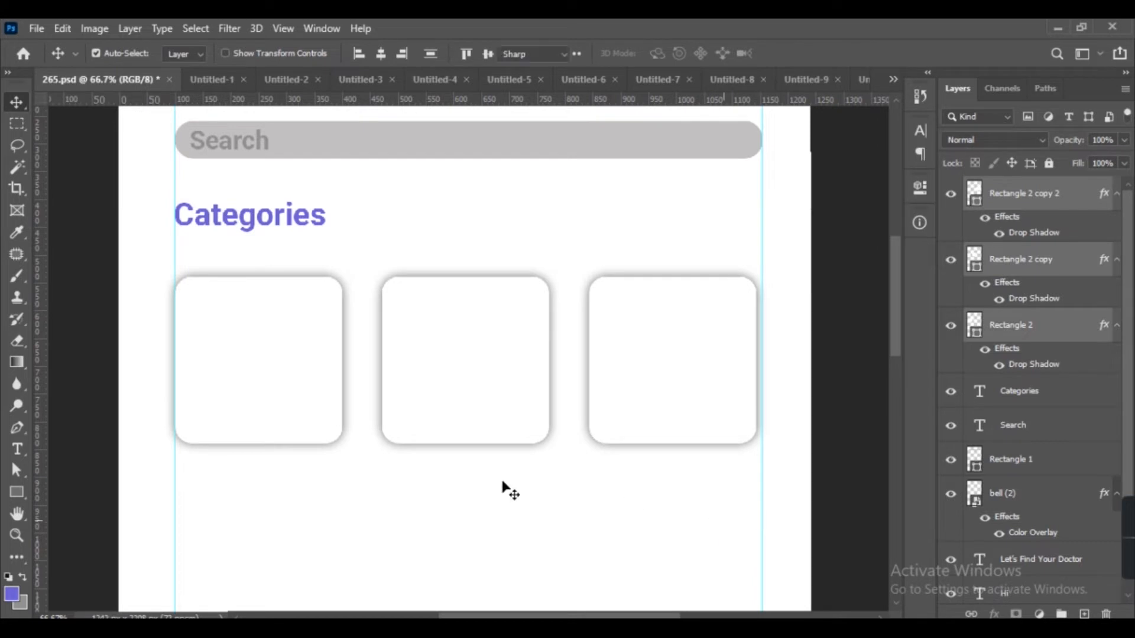
pyautogui.press('t')
pyautogui.click(198, 418)
pyautogui.click(19, 105)
pyautogui.hotkey('ctrl', 'z')
# Add the text label 'Heart' below the cards.
pyautogui.press('t')
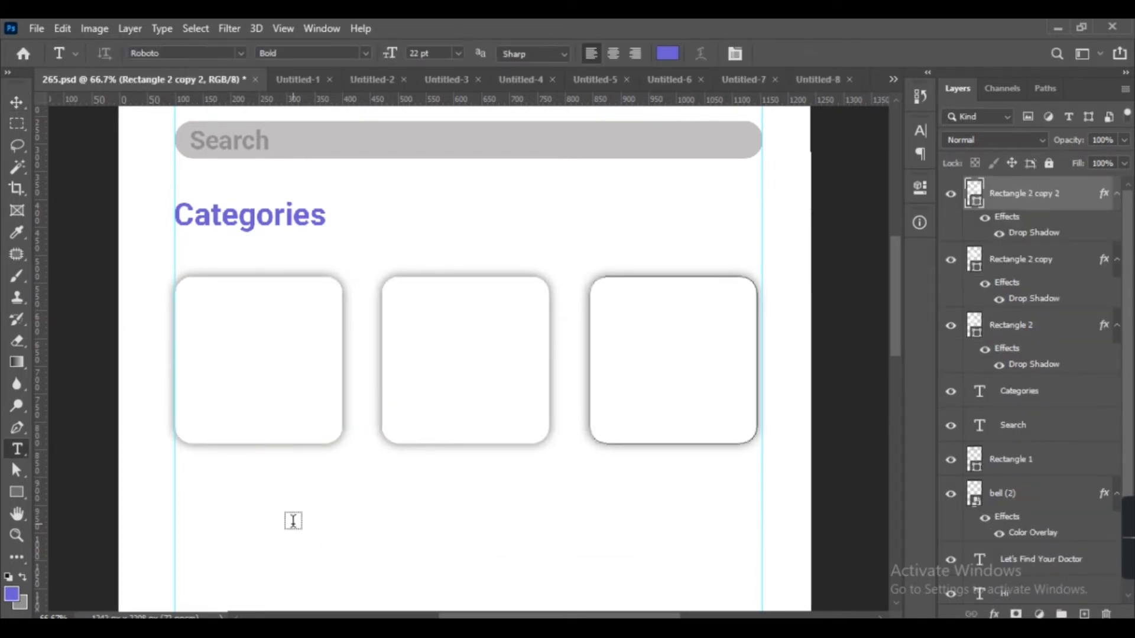
pyautogui.click(293, 520)
pyautogui.write('Heart')
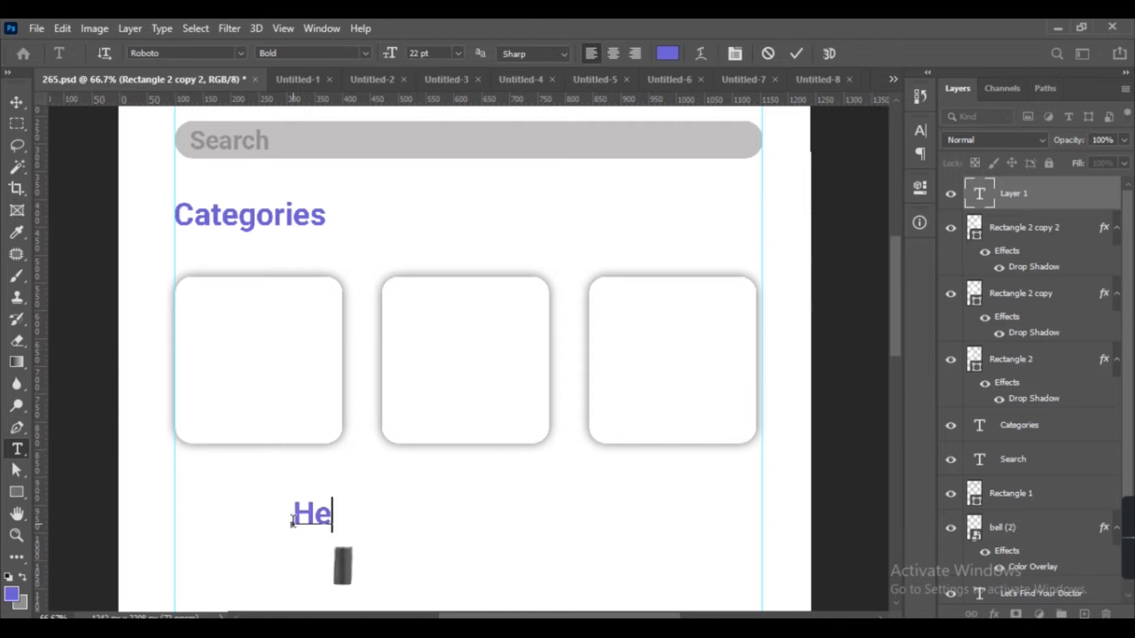
# Move the 'Heart' label into the bottom of the first card.
pyautogui.click(17, 103)
pyautogui.moveTo(331, 517); pyautogui.dragTo(231, 383)
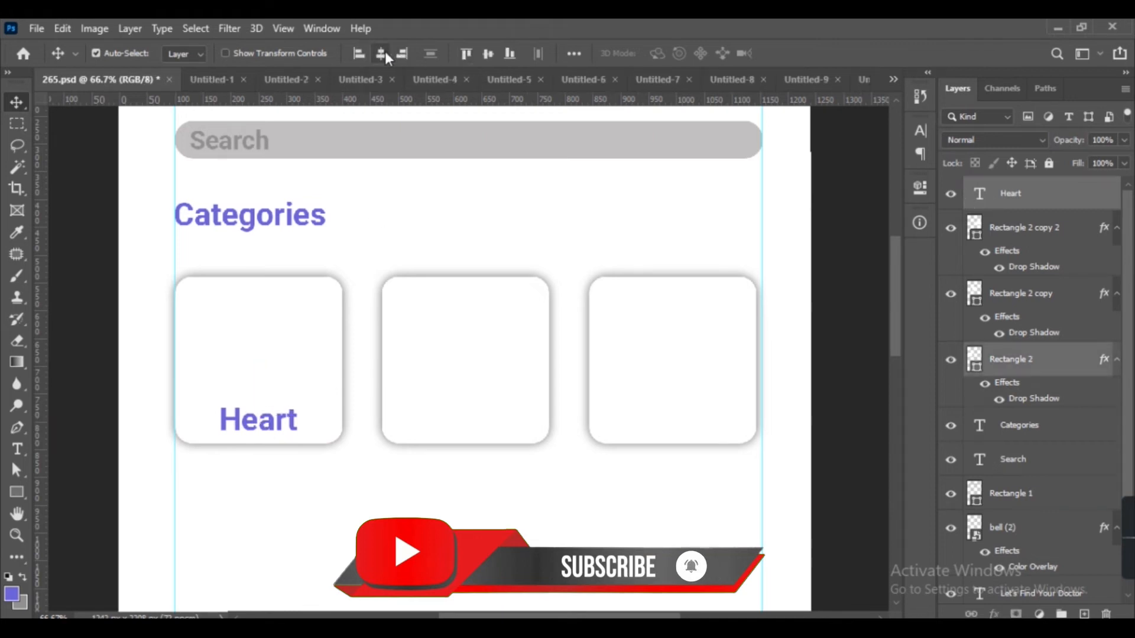
pyautogui.click(263, 425)
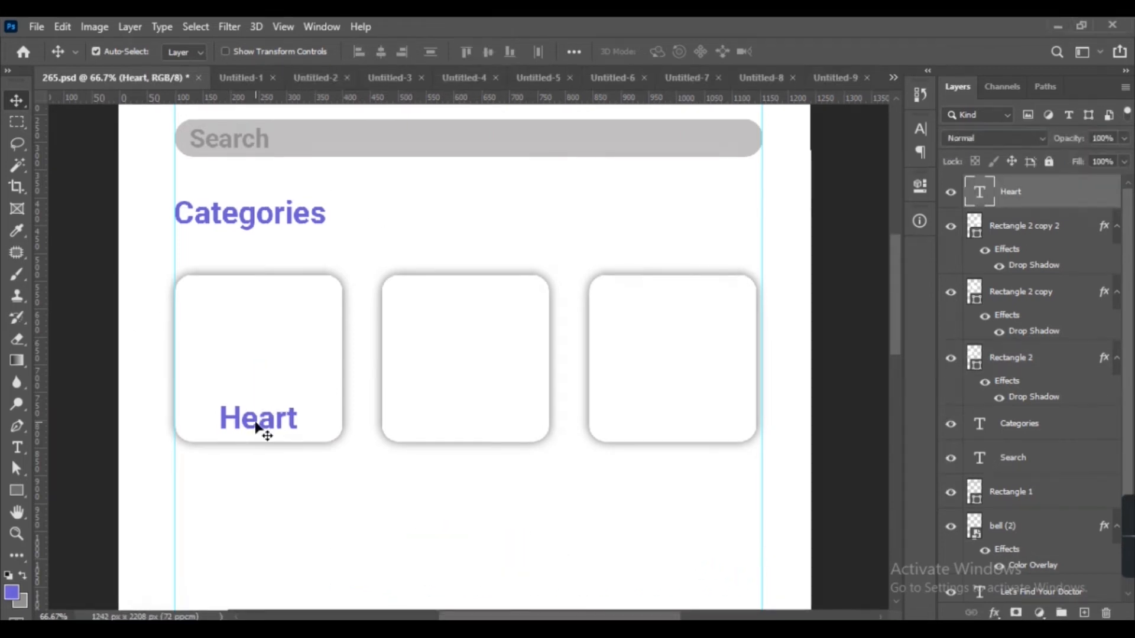
# Duplicate the 'Heart' label and move the copy into the second card.
pyautogui.hotkey('ctrl', 'j')
pyautogui.moveTo(260, 429); pyautogui.dragTo(531, 441)
# Change the copied label's text to 'Dental'.
pyautogui.doubleClick(465, 431)
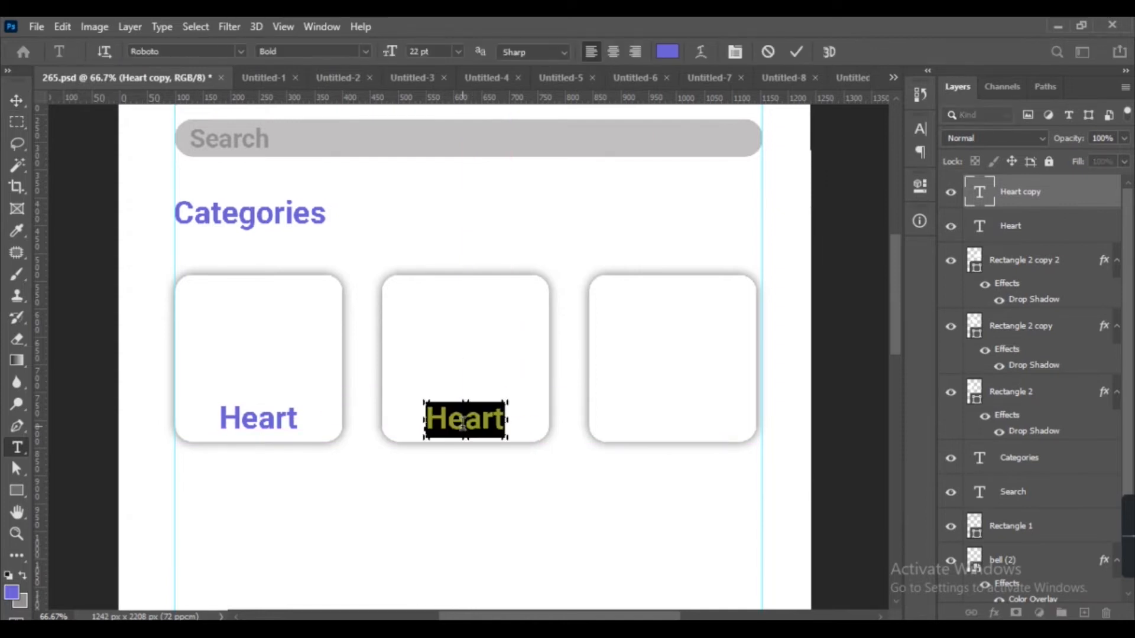
pyautogui.write('De')
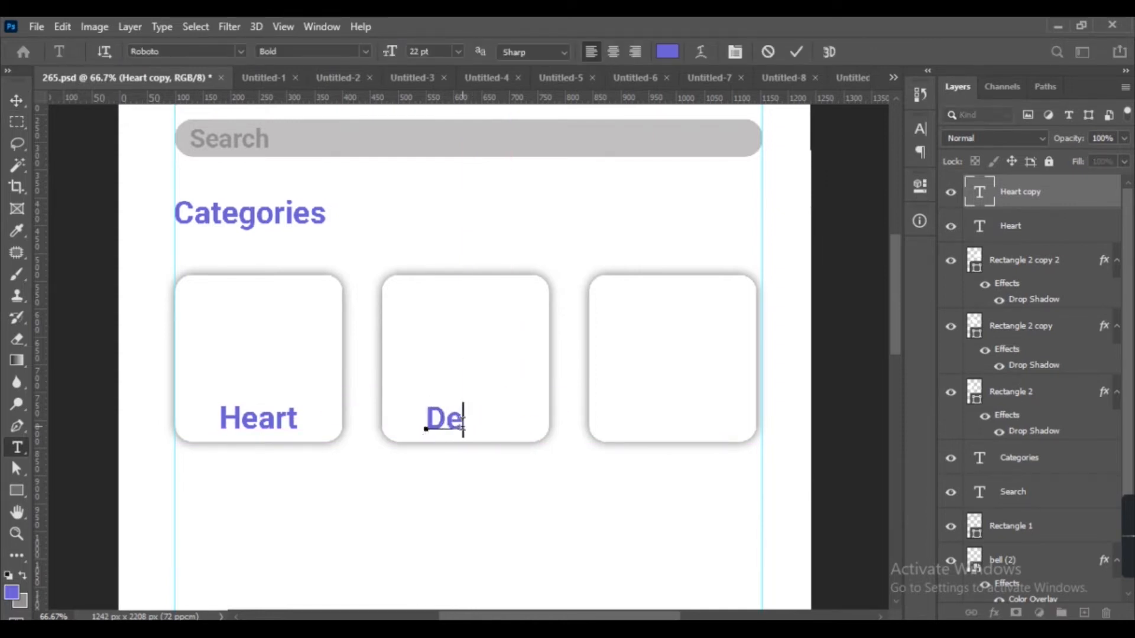
pyautogui.write('ntal')
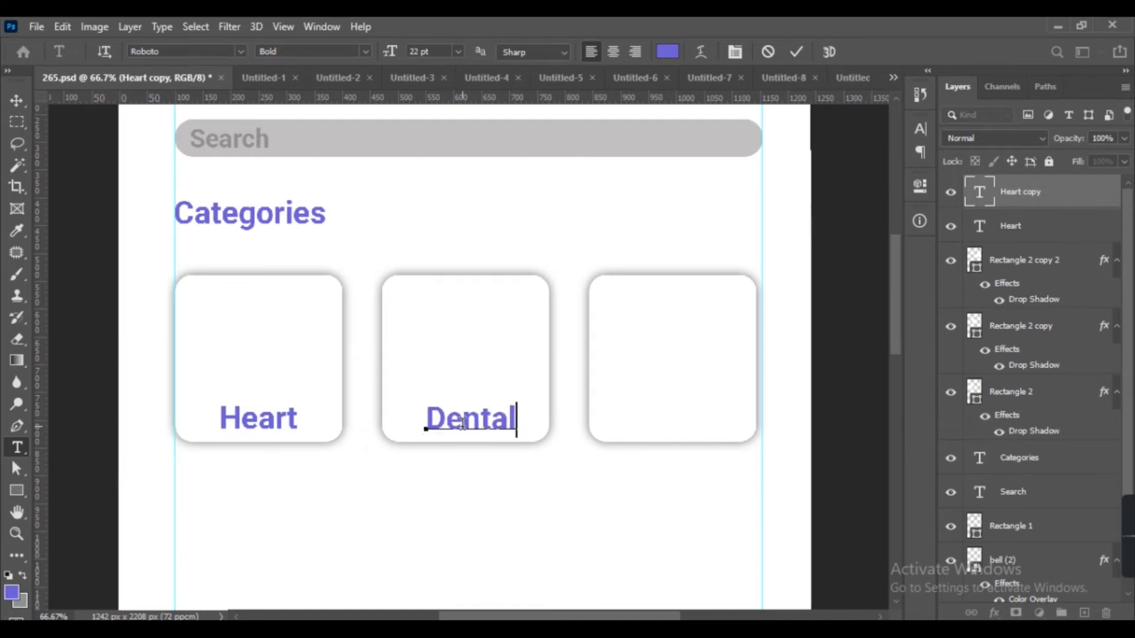
pyautogui.click(21, 103)
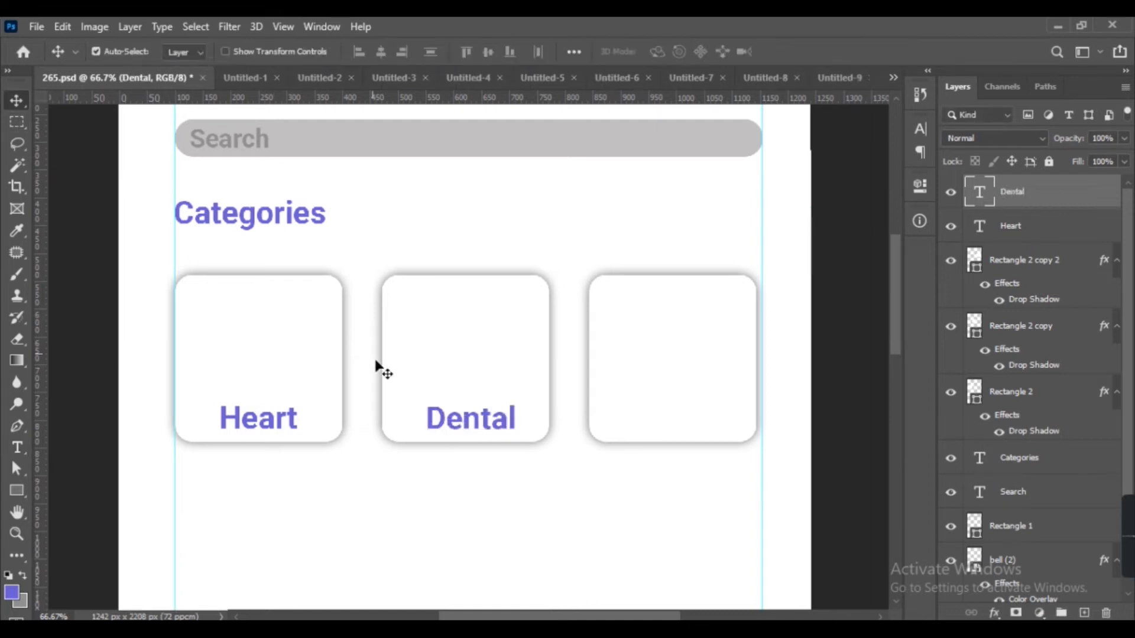
# Nudge the 'Dental' label to center it in the second card.
pyautogui.moveTo(483, 418); pyautogui.dragTo(479, 413)
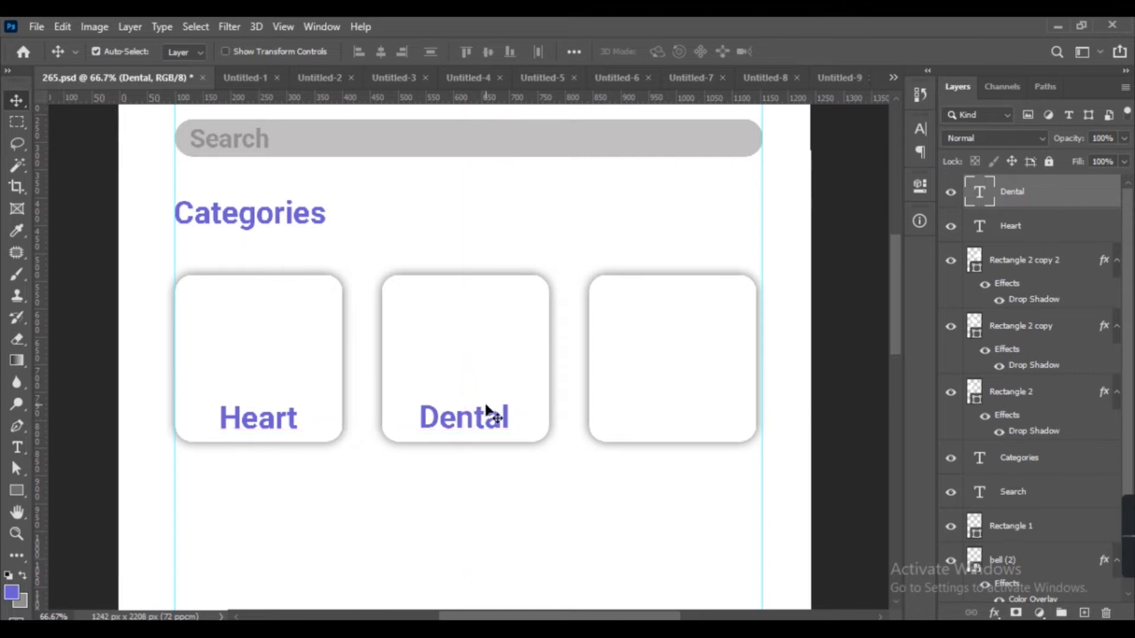
pyautogui.hscroll(3, 593, 468)
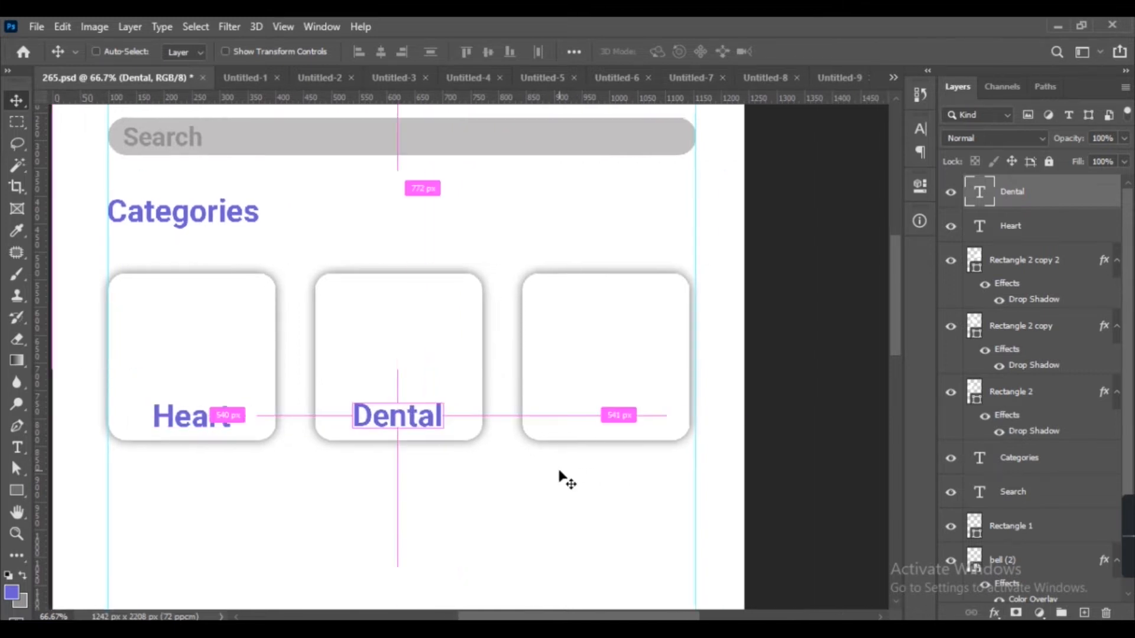
# Duplicate the 'Dental' label and move the copy into the third card.
pyautogui.hotkey('ctrl', 'j')
pyautogui.moveTo(435, 424); pyautogui.dragTo(643, 427)
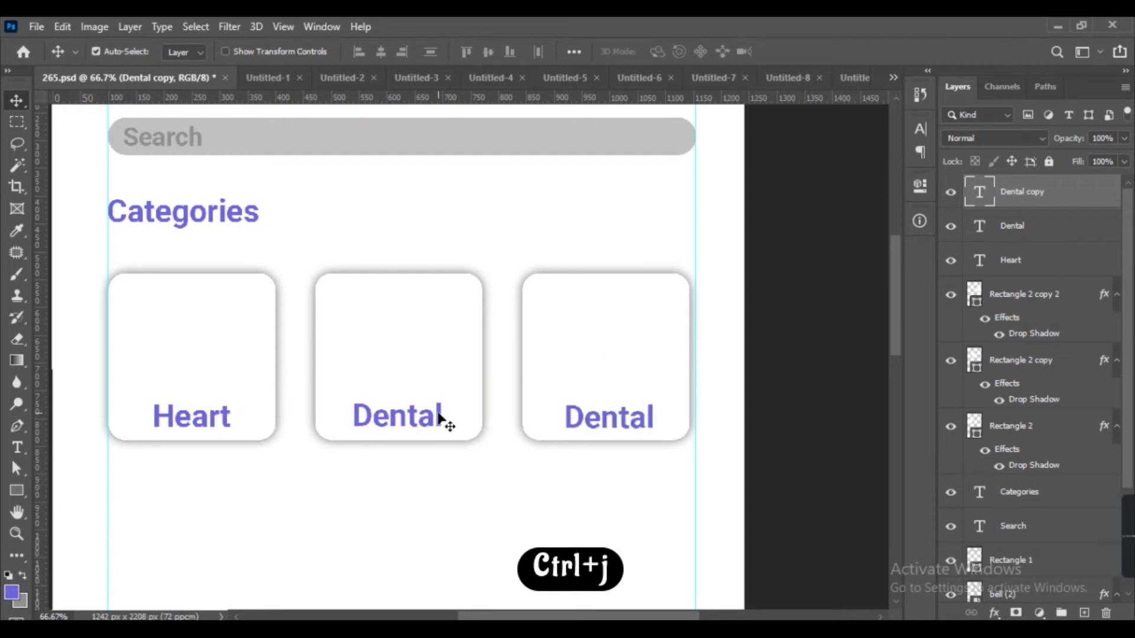
# Select all three card labels and nudge them up together.
pyautogui.keyDown('shift'); pyautogui.click(440, 417); pyautogui.keyUp('shift')
pyautogui.click(508, 52)
pyautogui.keyDown('shift'); pyautogui.click(226, 423); pyautogui.keyUp('shift')
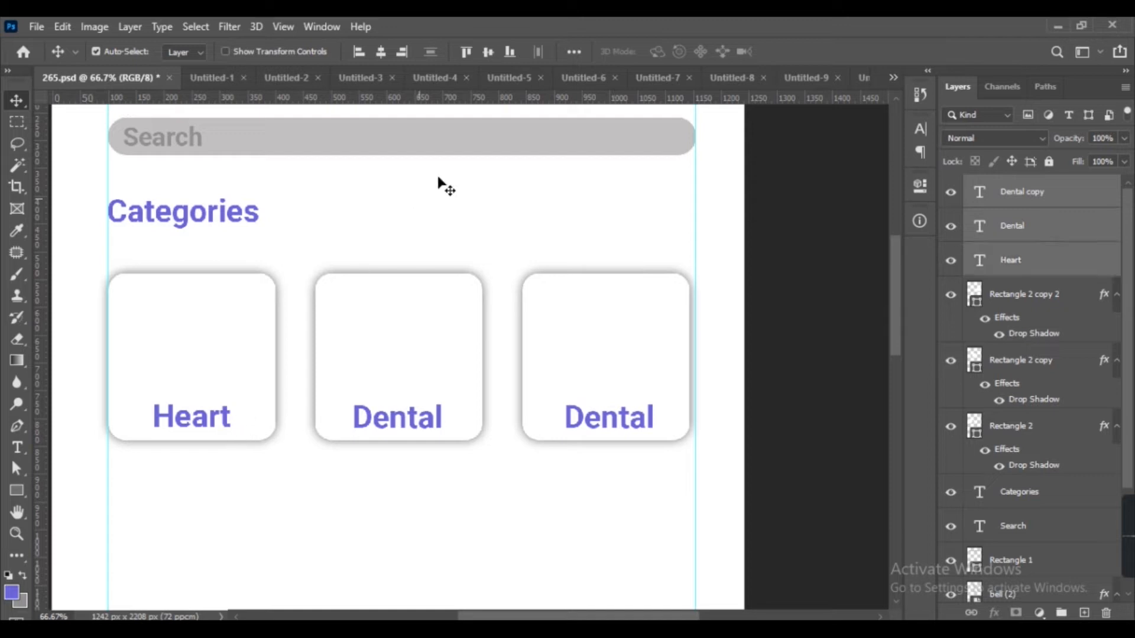
pyautogui.press('Up')
pyautogui.press('Up')
pyautogui.press('Up')
pyautogui.press('Up')
pyautogui.press('Up')
pyautogui.press('Up')
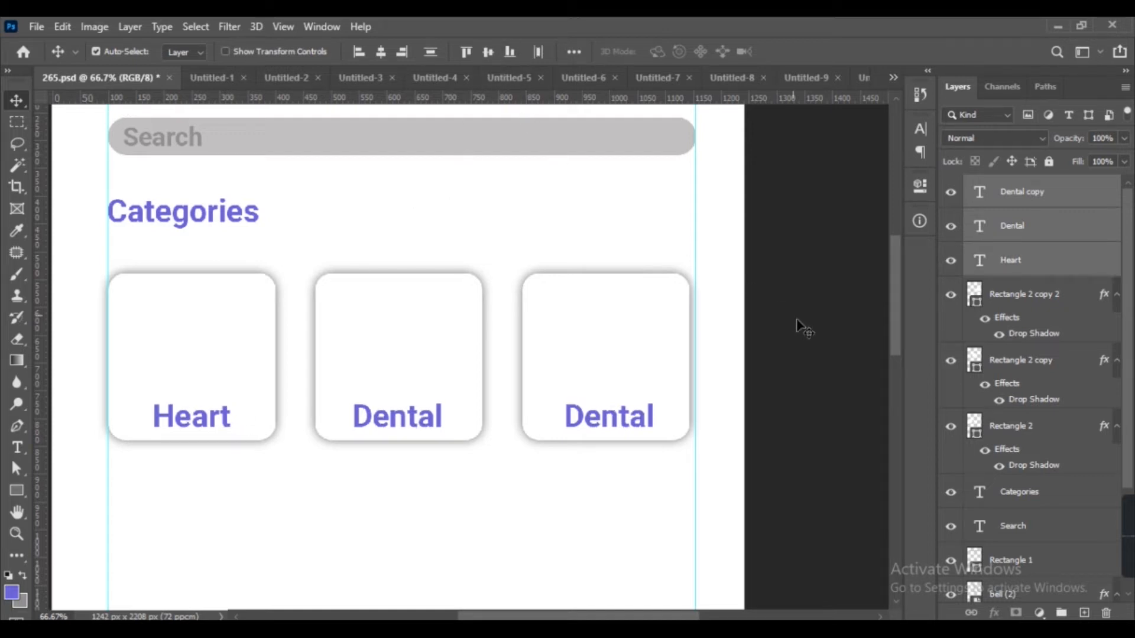
# Change the third card's label text to 'Eye' and nudge it to center within the card.
pyautogui.doubleClick(626, 421)
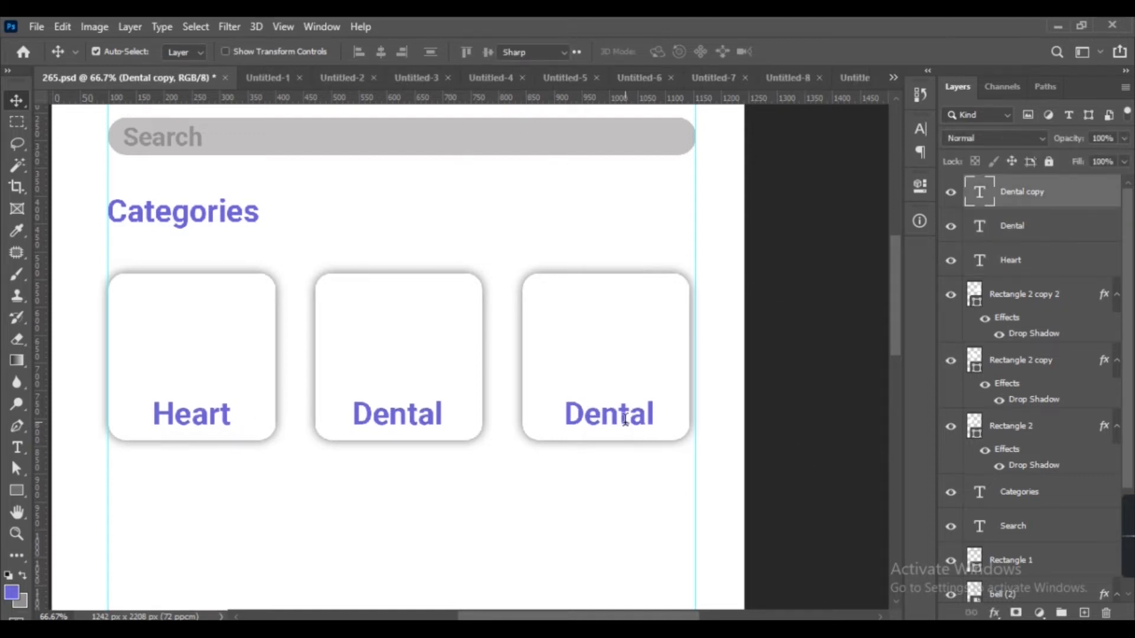
pyautogui.write('Eye')
pyautogui.click(17, 101)
pyautogui.moveTo(588, 424)
pyautogui.mouseDown()
pyautogui.moveTo(616, 420)
pyautogui.moveTo(603, 421)
pyautogui.mouseUp()
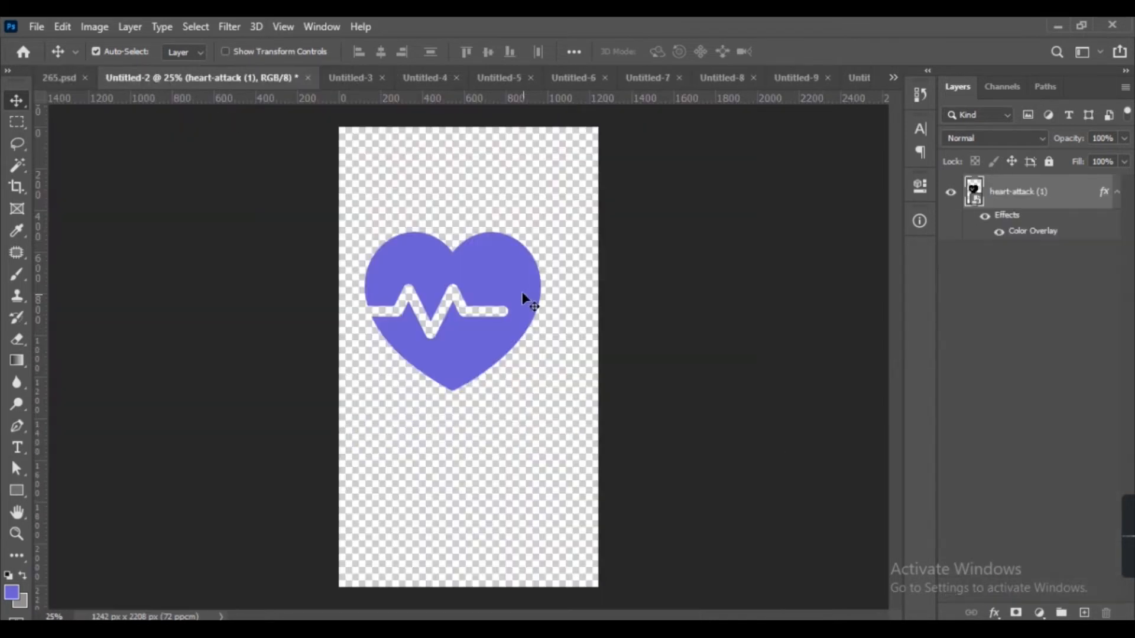
# Bring the heart icon into the mockup, scale it to 10% and place it above the 'Heart' label.
pyautogui.moveTo(523, 294); pyautogui.dragTo(214, 335)
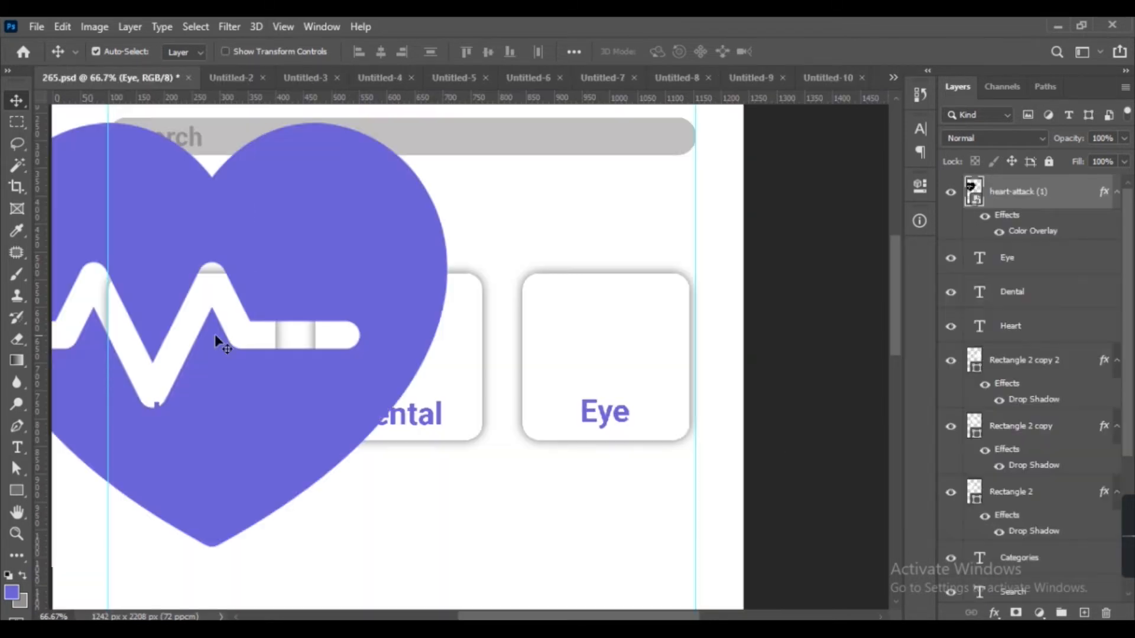
pyautogui.hotkey('ctrl', 't')
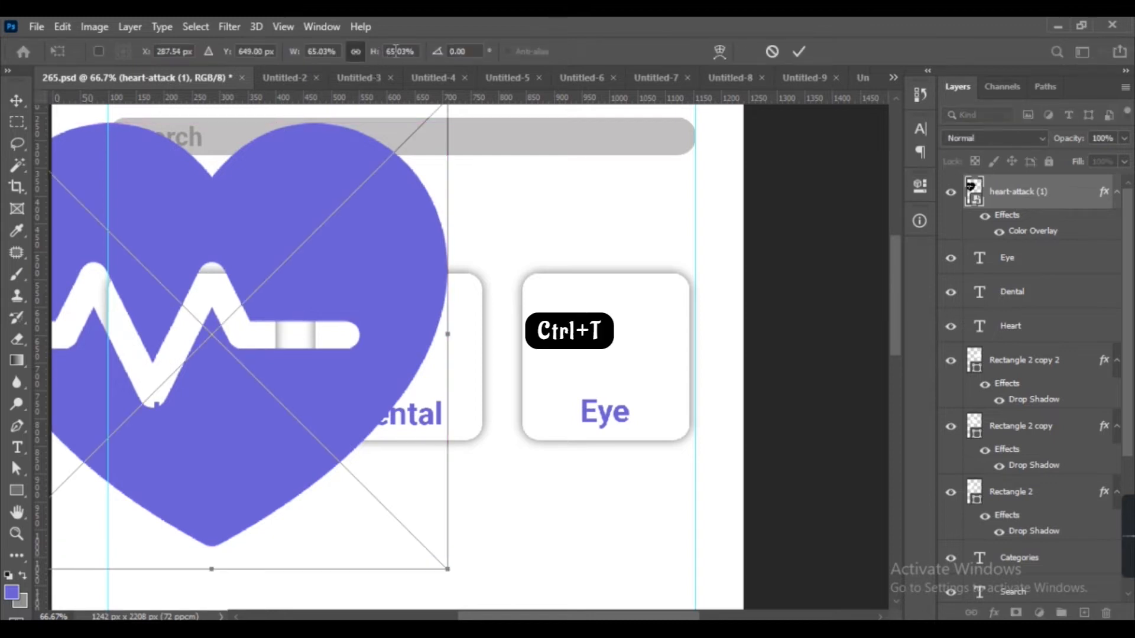
pyautogui.write('20')
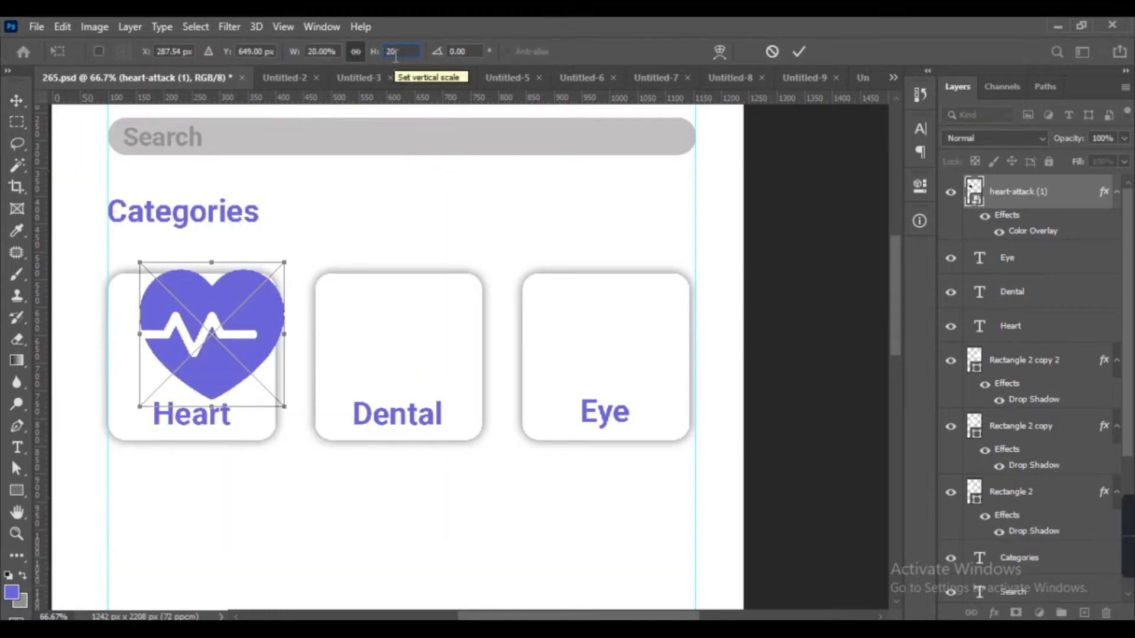
pyautogui.press('BackSpace')
pyautogui.press('BackSpace')
pyautogui.write('10')
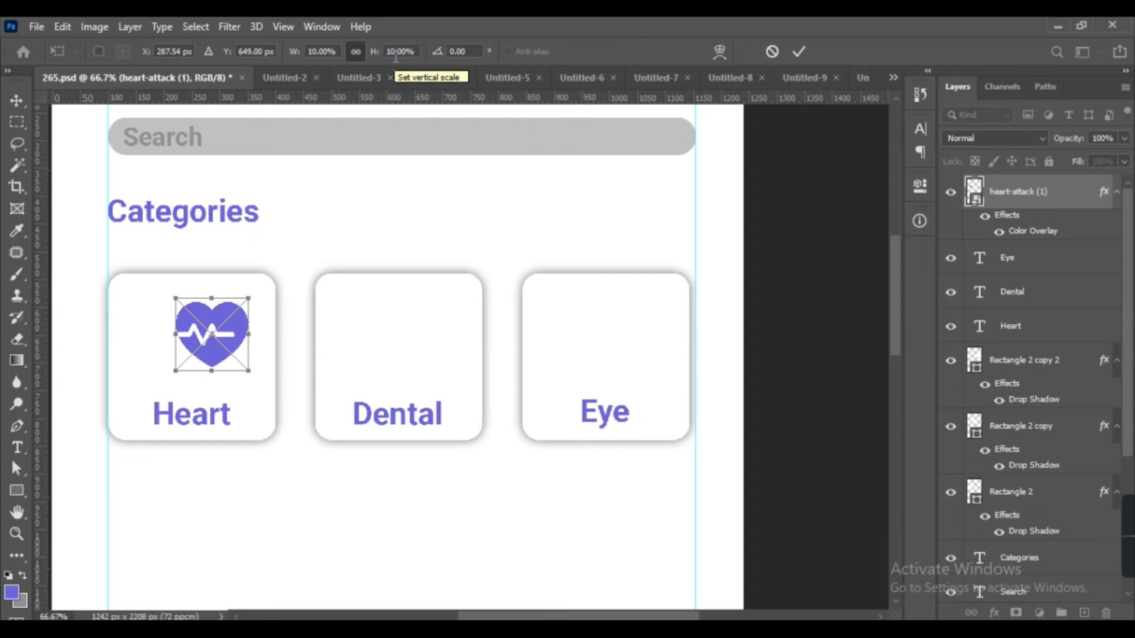
pyautogui.moveTo(229, 310); pyautogui.dragTo(203, 324)
pyautogui.press('Return')
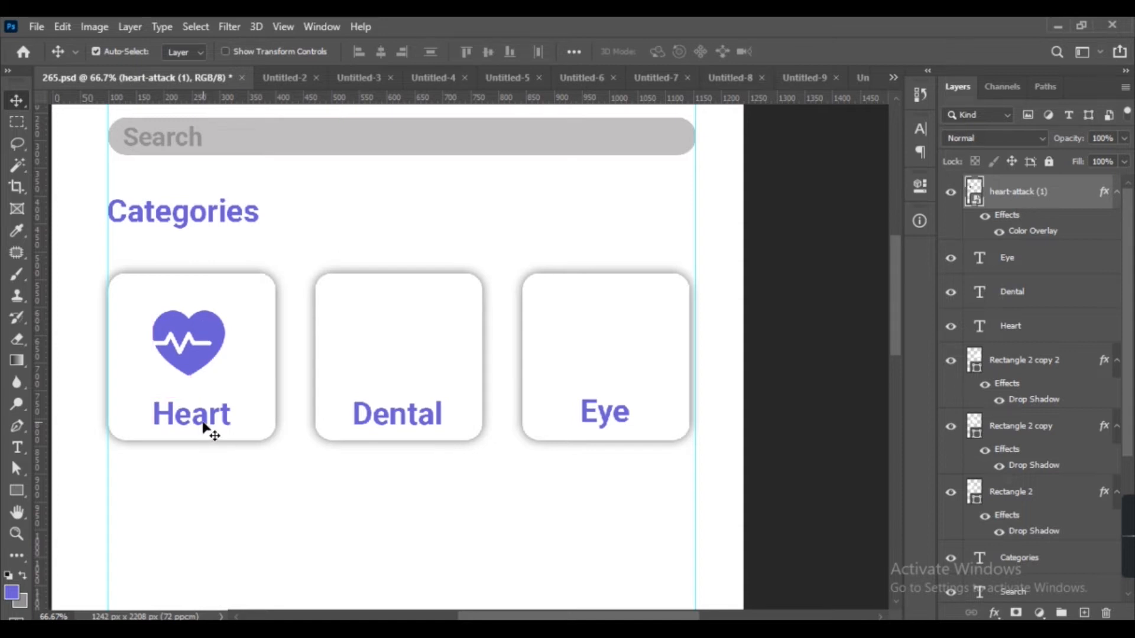
# Align the heart icon and the 'Heart' label to their horizontal centers.
pyautogui.keyDown('shift'); pyautogui.click(208, 420); pyautogui.keyUp('shift')
pyautogui.click(381, 51)
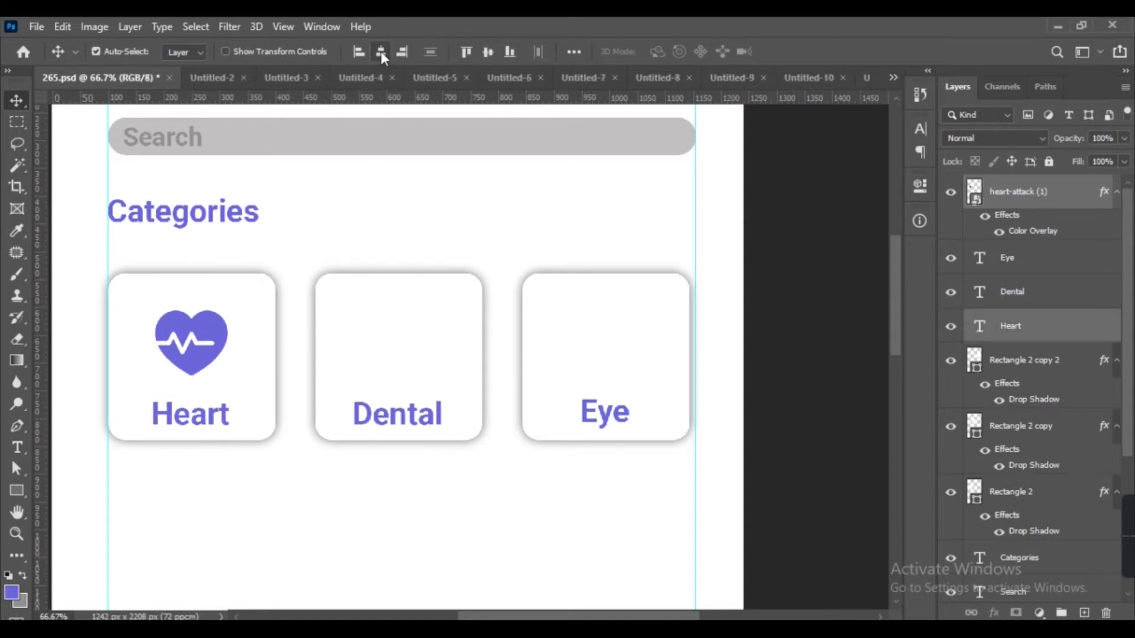
pyautogui.keyDown('shift'); pyautogui.click(279, 315); pyautogui.keyUp('shift')
pyautogui.click(385, 49)
pyautogui.click(814, 387)
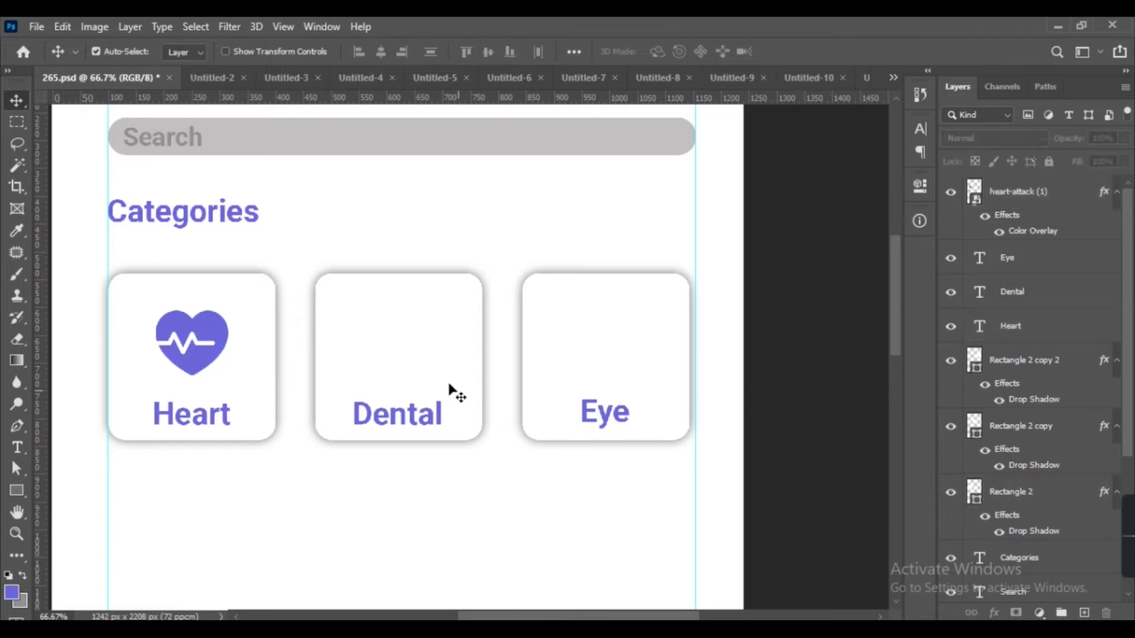
# Bring the tooth icon from its document into the mockup and scale it to 15%.
pyautogui.click(215, 83)
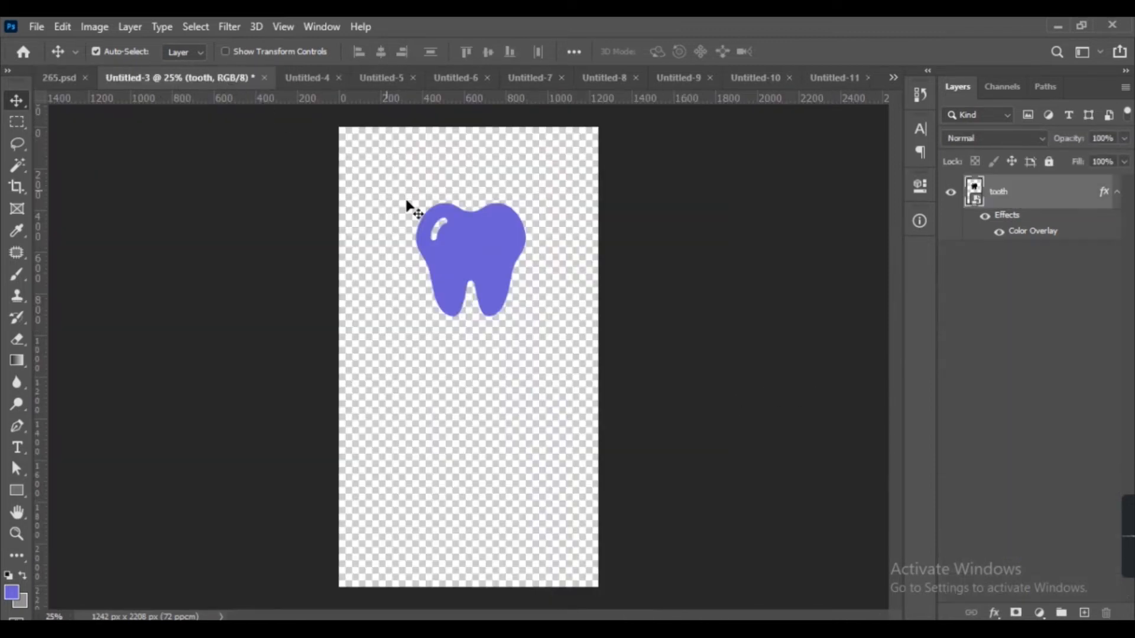
pyautogui.moveTo(486, 245); pyautogui.dragTo(346, 355)
pyautogui.hotkey('ctrl', 't')
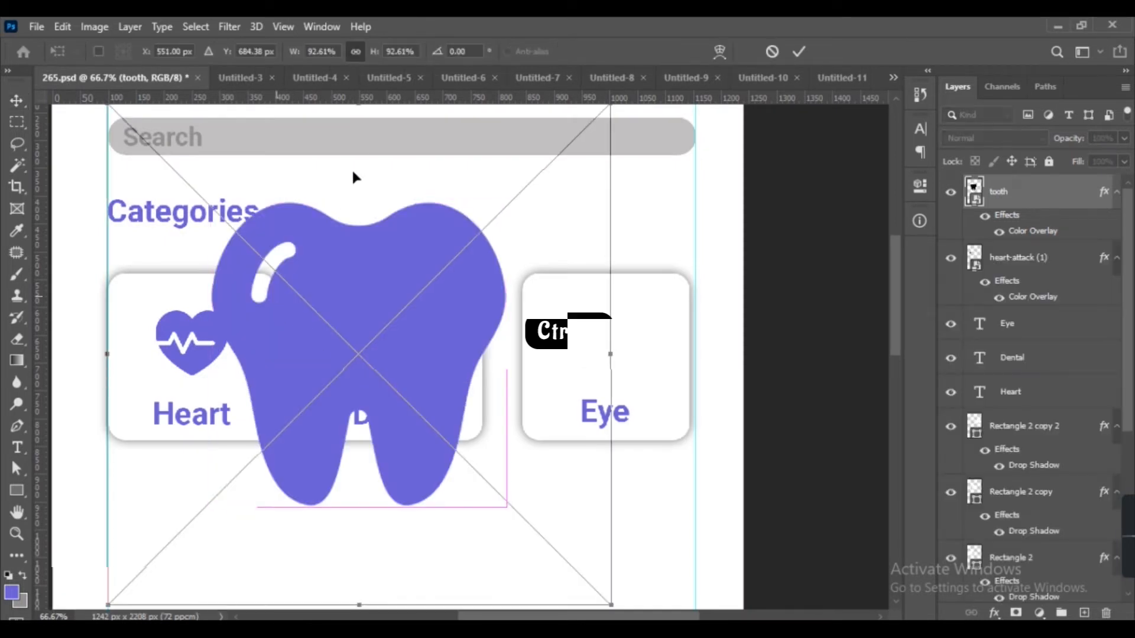
pyautogui.write('10')
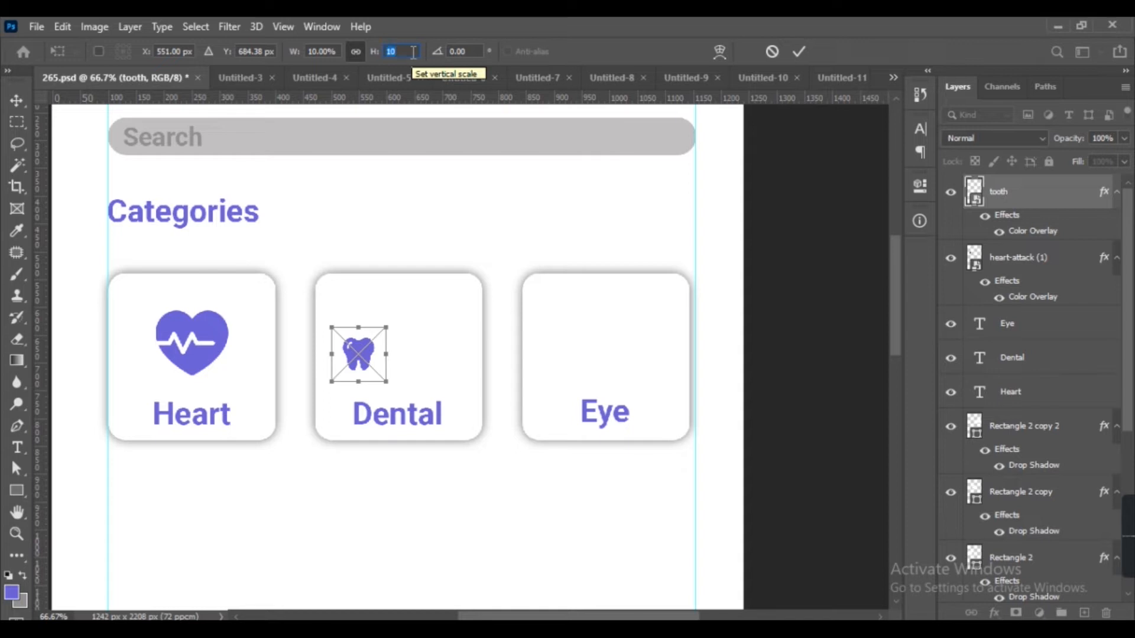
pyautogui.write('15')
pyautogui.press('Return')
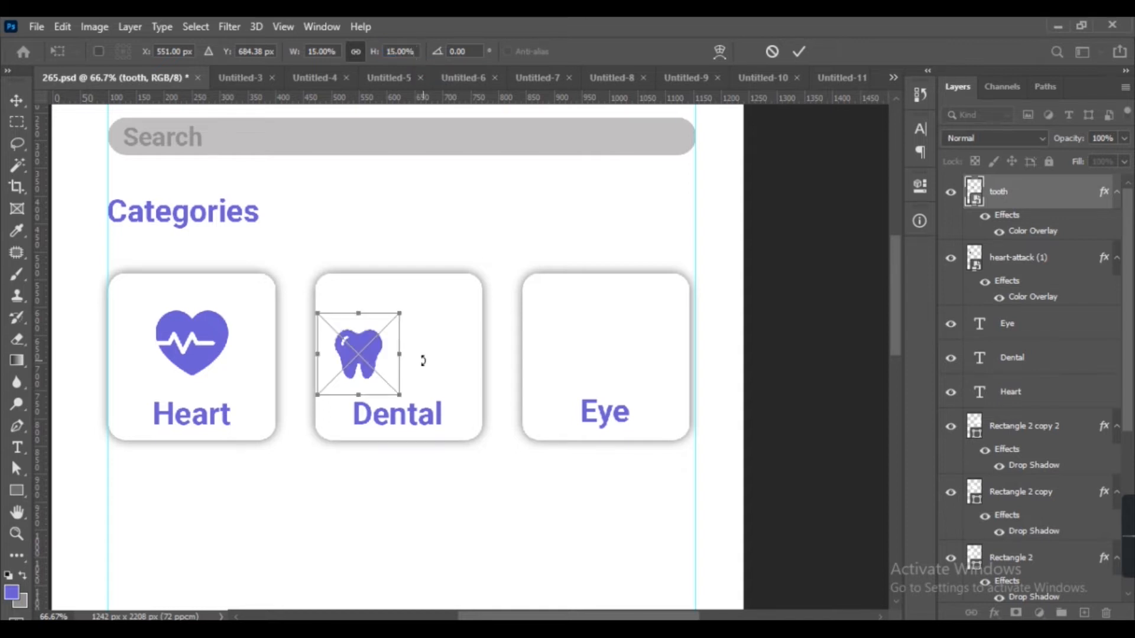
# Enlarge the tooth icon to about 20% and position it centered above the 'Dental' label.
pyautogui.moveTo(400, 395); pyautogui.dragTo(425, 420)
pyautogui.hotkey('ctrl', 'z')
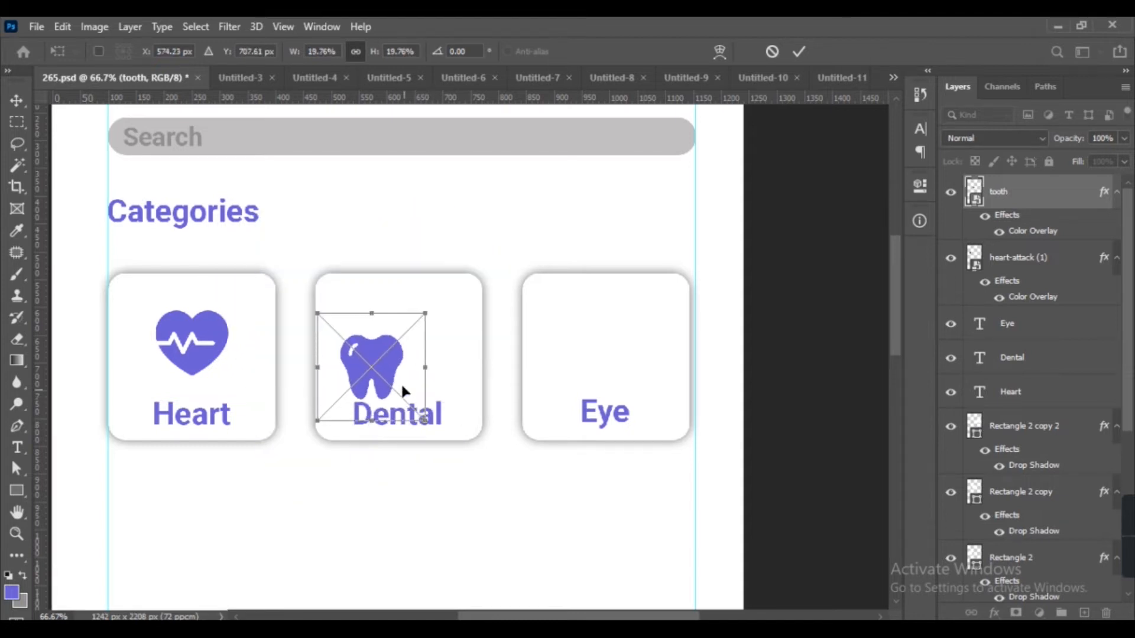
pyautogui.moveTo(400, 366); pyautogui.dragTo(416, 353)
pyautogui.press('Up')
pyautogui.press('Up')
pyautogui.press('Up')
pyautogui.press('Up')
pyautogui.press('Up')
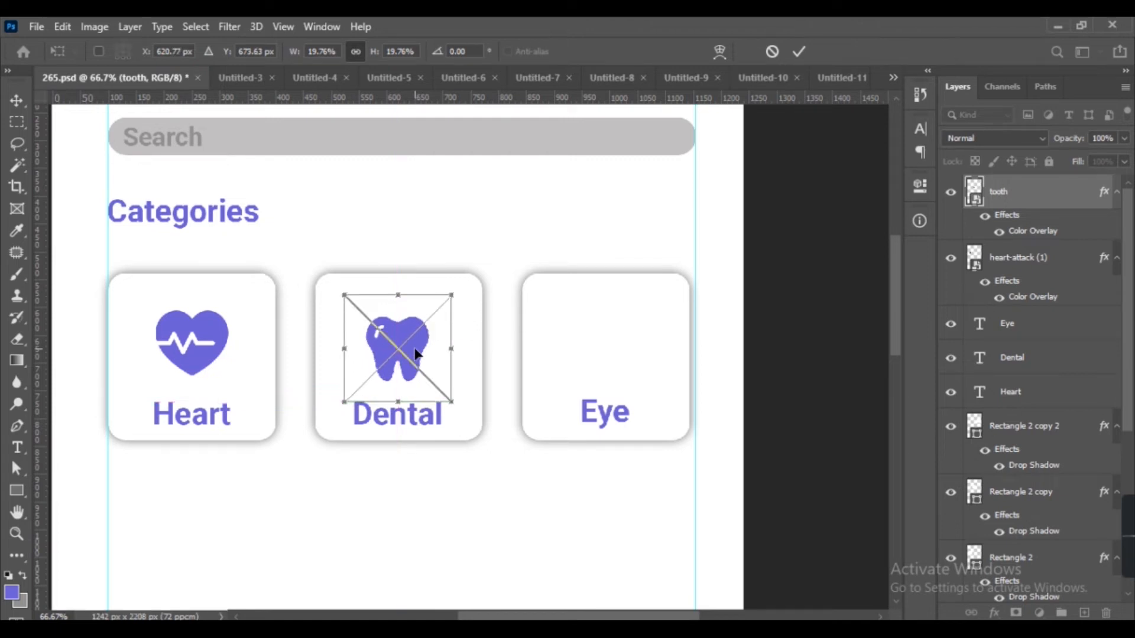
pyautogui.press('Up')
pyautogui.press('Up')
pyautogui.press('Up')
pyautogui.press('Up')
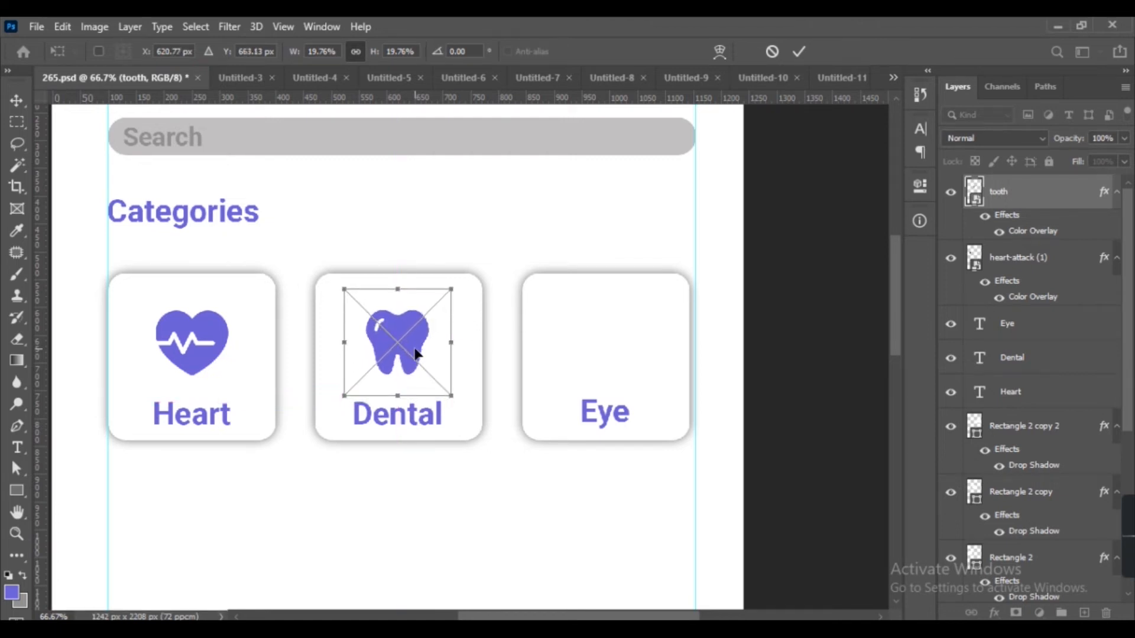
pyautogui.press('Return')
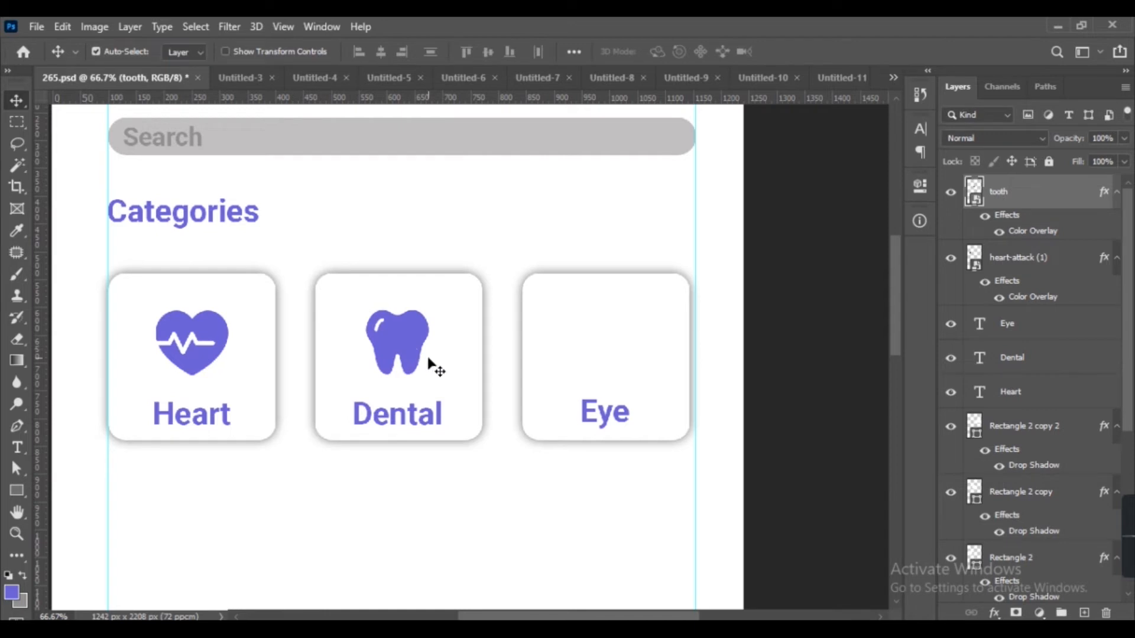
# Bring the eye icon into the mockup, scale it to 15% and place it above the 'Eye' label.
pyautogui.click(225, 81)
pyautogui.moveTo(519, 350); pyautogui.dragTo(478, 332)
pyautogui.moveTo(579, 334); pyautogui.dragTo(539, 334)
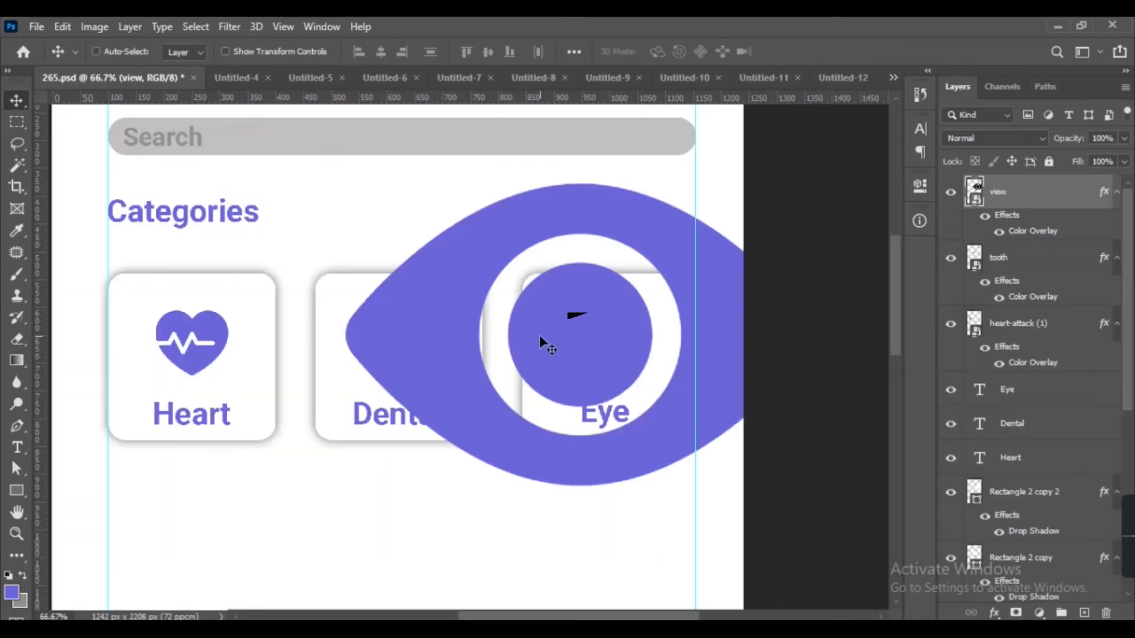
pyautogui.hotkey('ctrl', 't')
pyautogui.write('10')
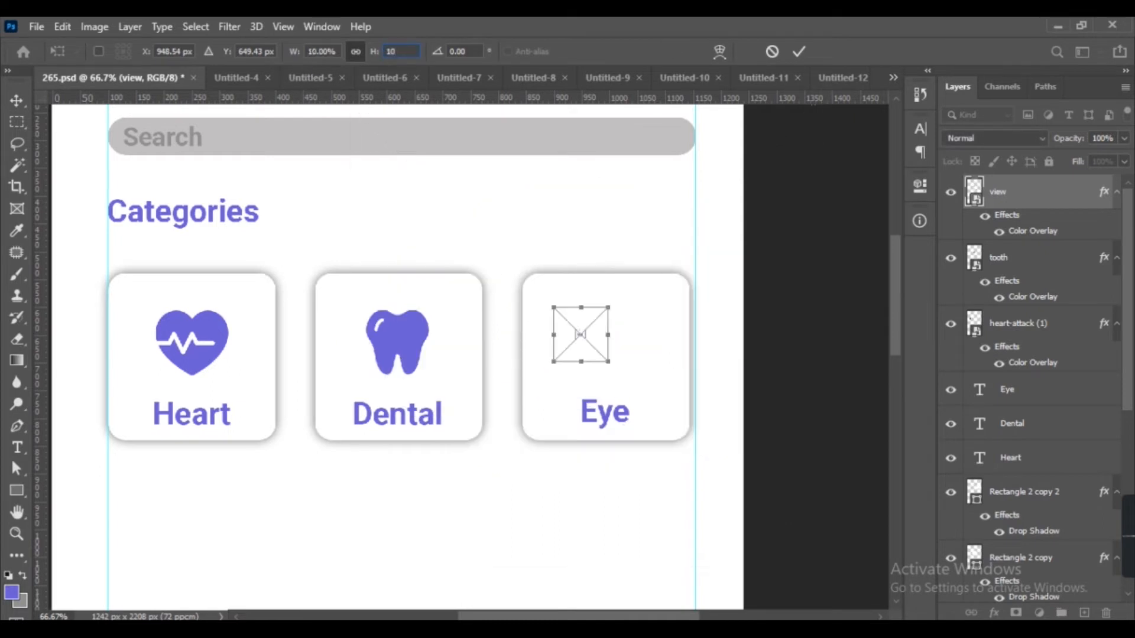
pyautogui.write('15')
pyautogui.press('Return')
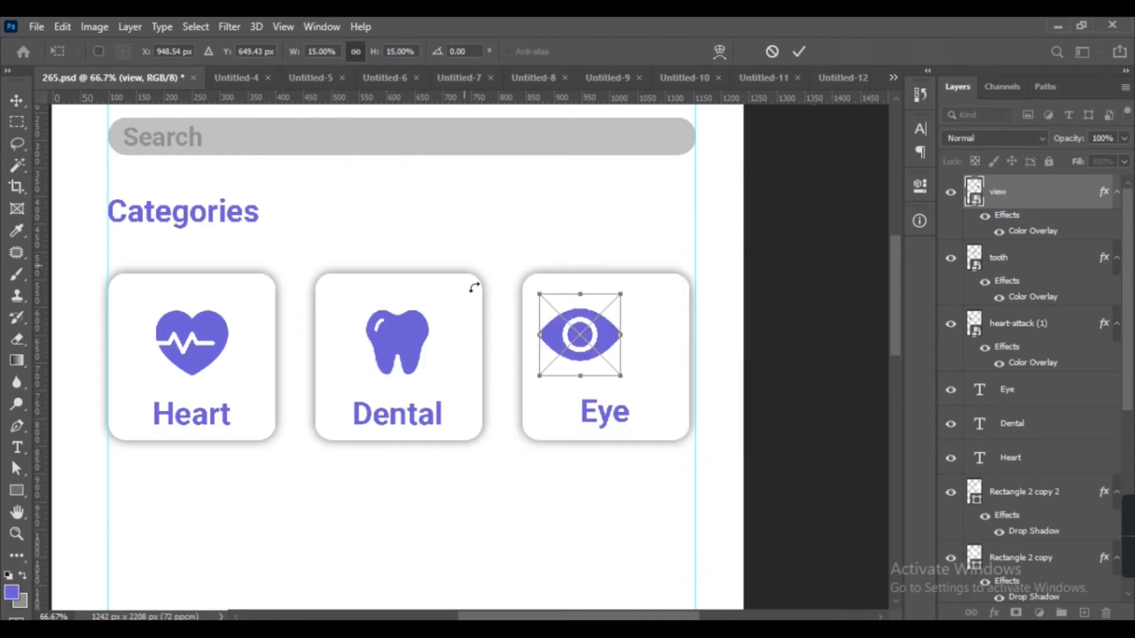
pyautogui.moveTo(581, 336); pyautogui.dragTo(605, 344)
pyautogui.press('Return')
# Draw a banner rectangle about 1056 × 244 px below the cards and set its corner radii to 10 px.
pyautogui.scroll(-5, 552, 397)
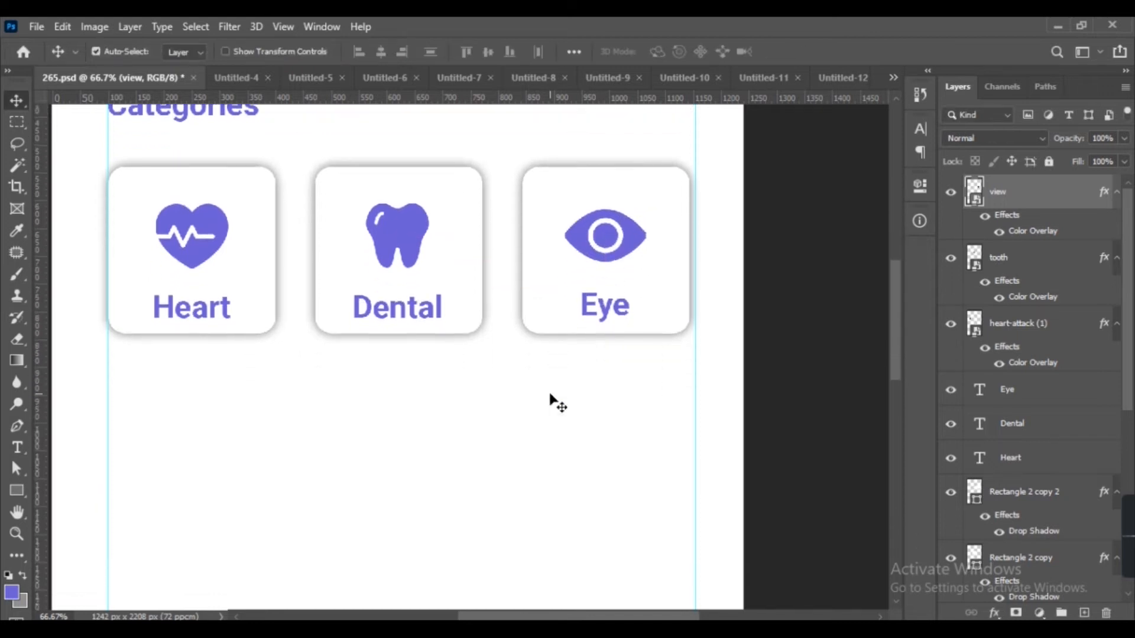
pyautogui.click(16, 490)
pyautogui.moveTo(109, 394)
pyautogui.mouseDown()
pyautogui.moveTo(444, 520)
pyautogui.moveTo(696, 530)
pyautogui.mouseUp()
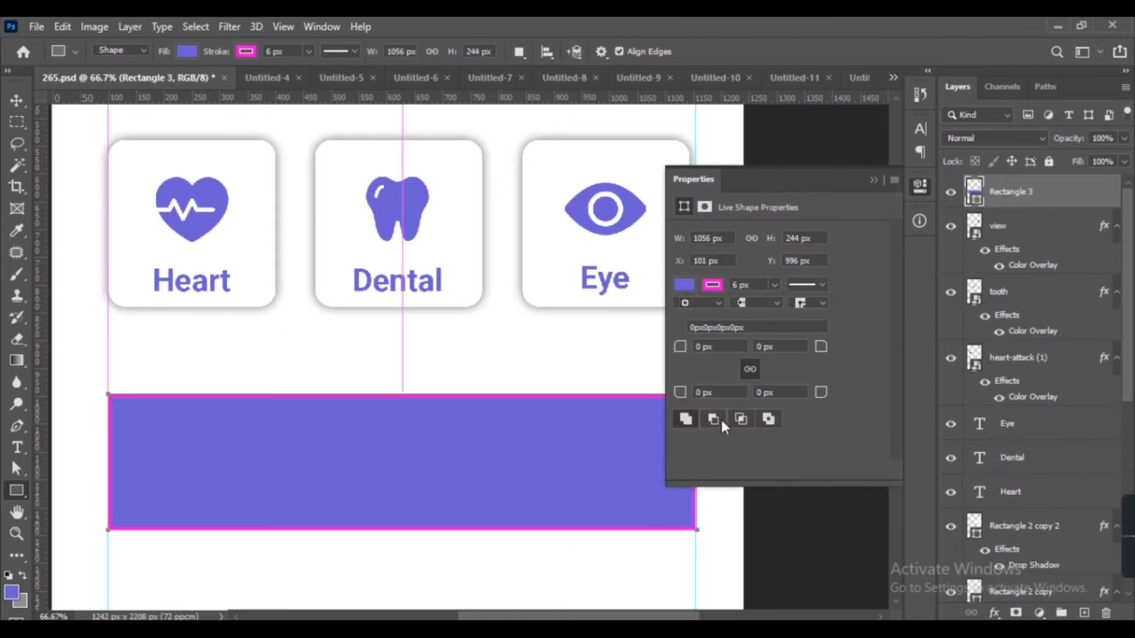
pyautogui.click(717, 351)
pyautogui.write('10')
pyautogui.press('Return')
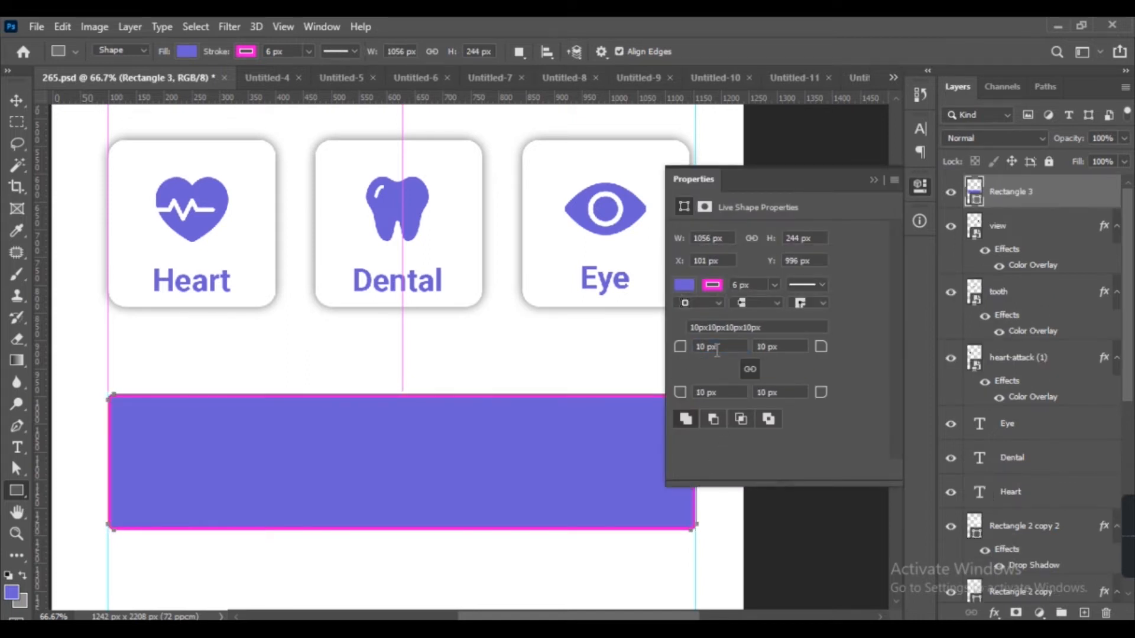
pyautogui.press('Return')
# Remove the banner's stroke and stretch its top edge up to about 263 px height.
pyautogui.click(712, 285)
pyautogui.click(695, 318)
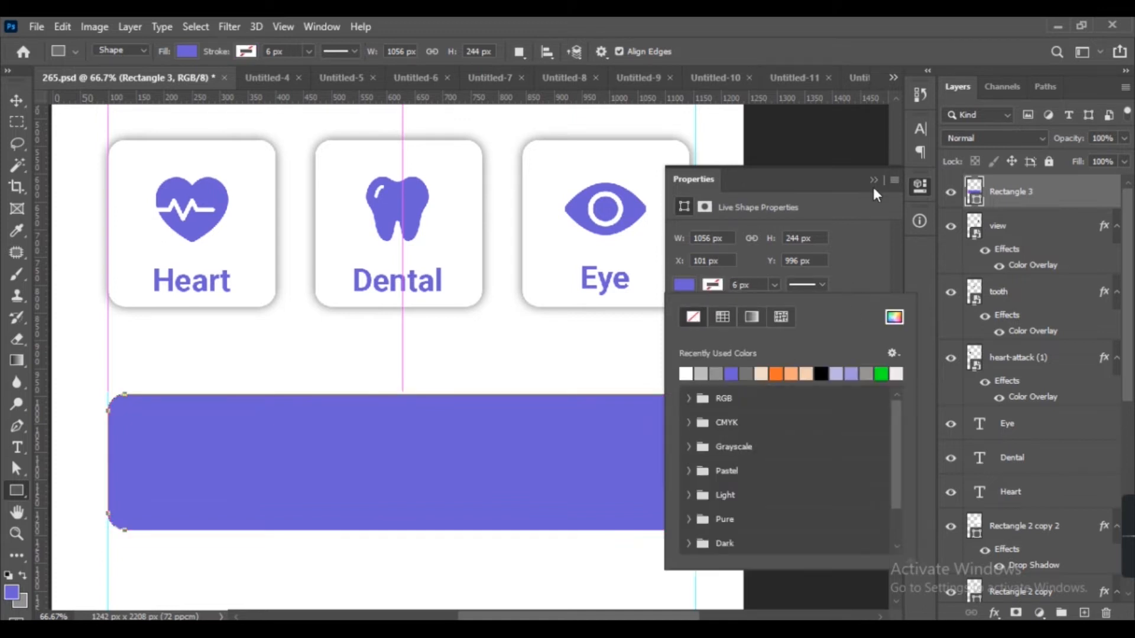
pyautogui.click(874, 180)
pyautogui.hotkey('ctrl', 't')
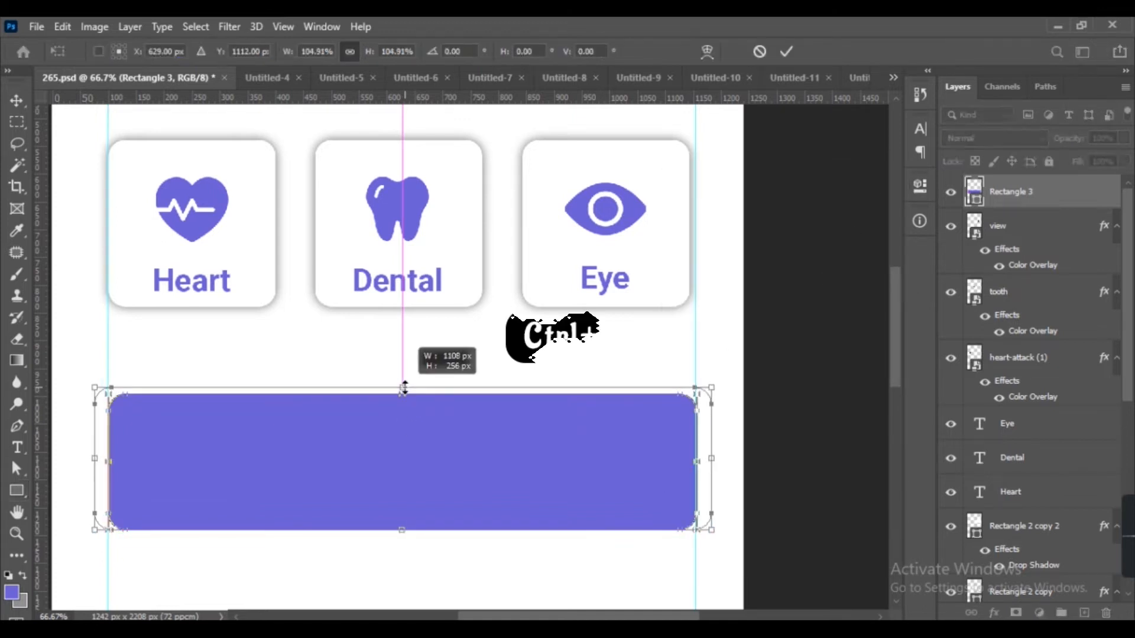
pyautogui.moveTo(403, 391); pyautogui.dragTo(409, 378)
pyautogui.press('Return')
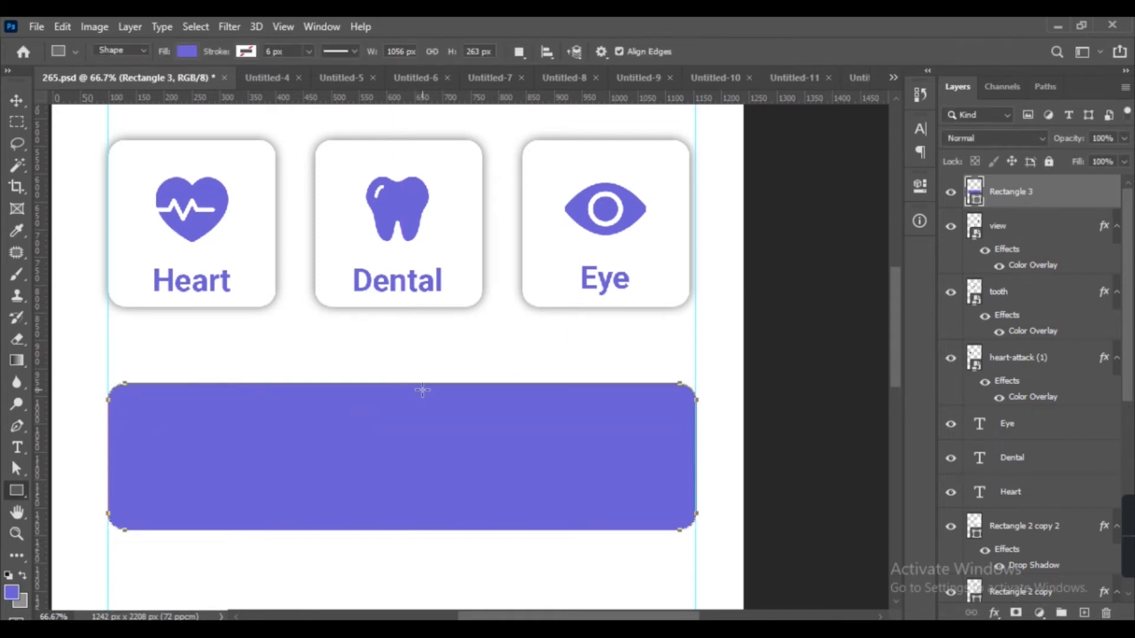
# Apply a drop shadow to the banner rectangle.
pyautogui.press('v')
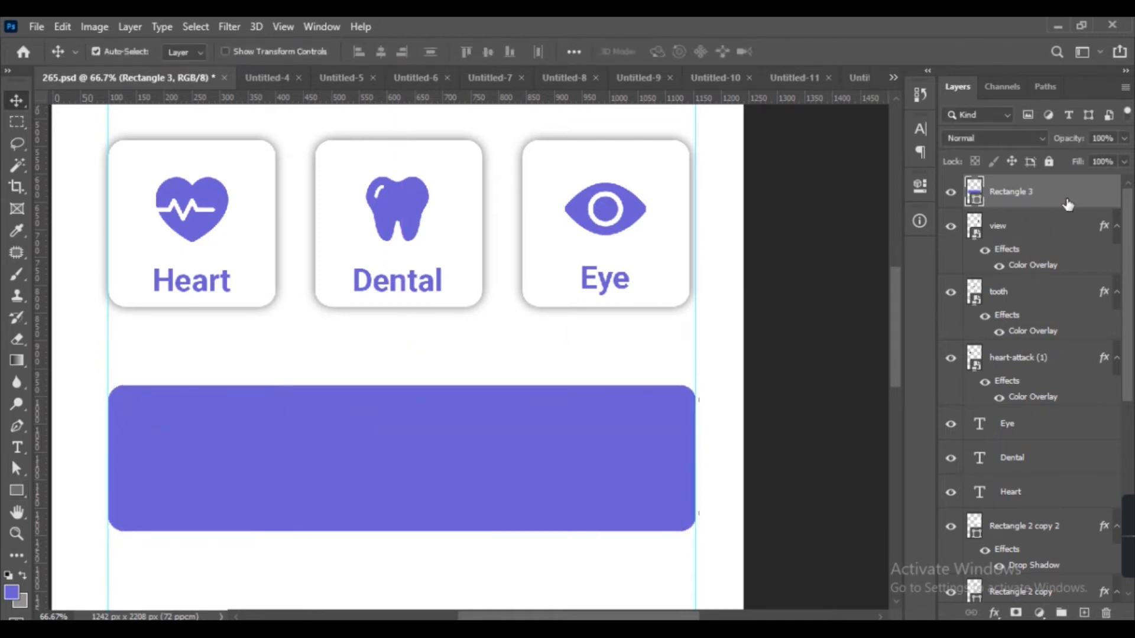
pyautogui.click(557, 533)
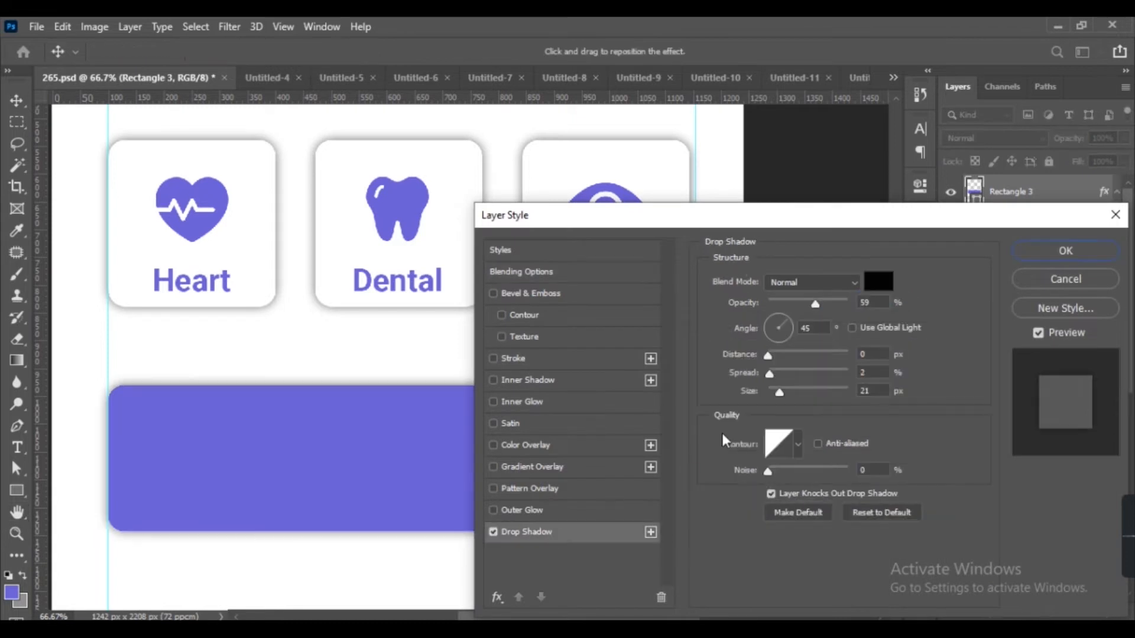
pyautogui.press('Return')
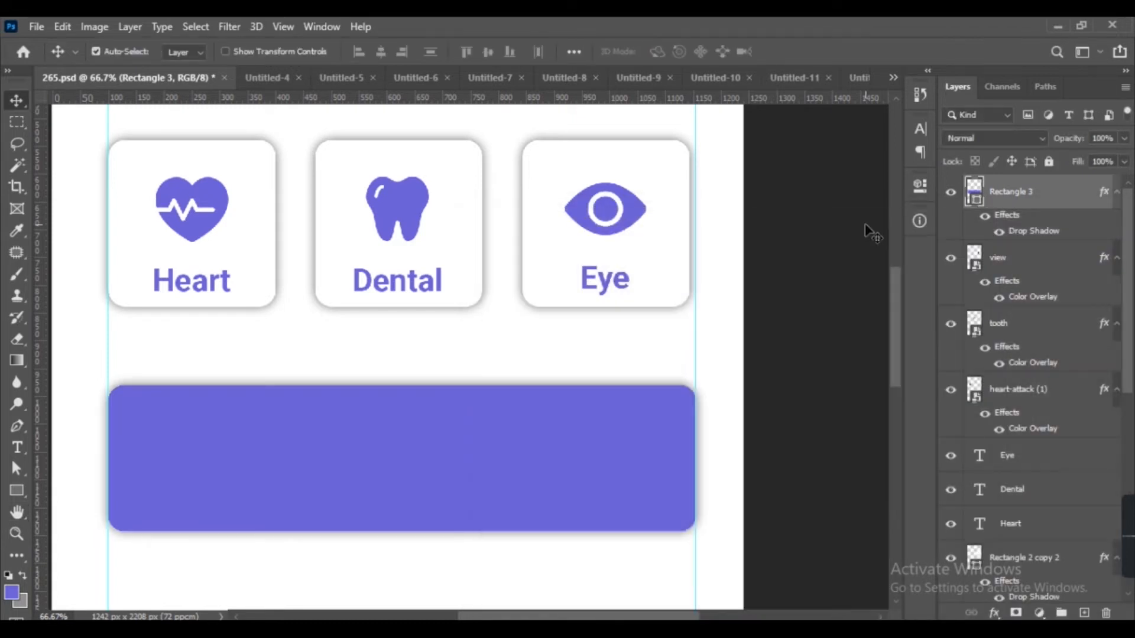
# Nudge the banner rectangle up slightly below the category cards.
pyautogui.scroll(-2, 718, 405)
pyautogui.moveTo(352, 385); pyautogui.dragTo(383, 382)
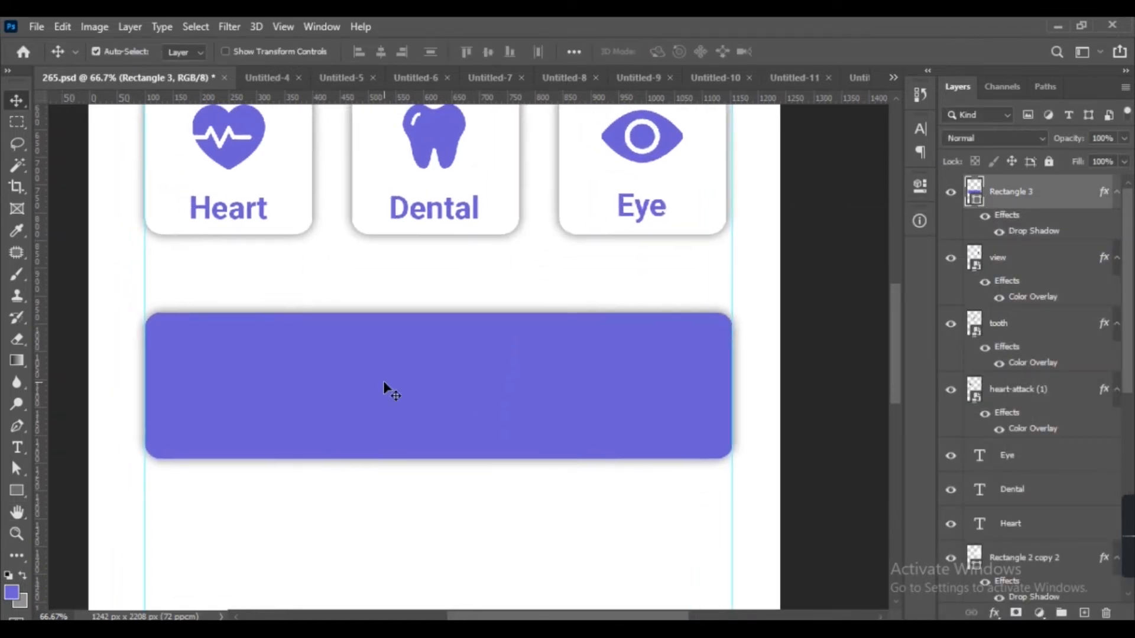
pyautogui.hotkey('ctrl', '-')
pyautogui.hotkey('ctrl', '-')
pyautogui.hotkey('ctrl', '-')
pyautogui.click(421, 349)
pyautogui.press('Up')
pyautogui.press('Up')
pyautogui.press('Up')
pyautogui.press('Up')
pyautogui.press('Up')
pyautogui.hotkey('ctrl', '+')
pyautogui.hotkey('ctrl', '+')
pyautogui.hotkey('ctrl', '+')
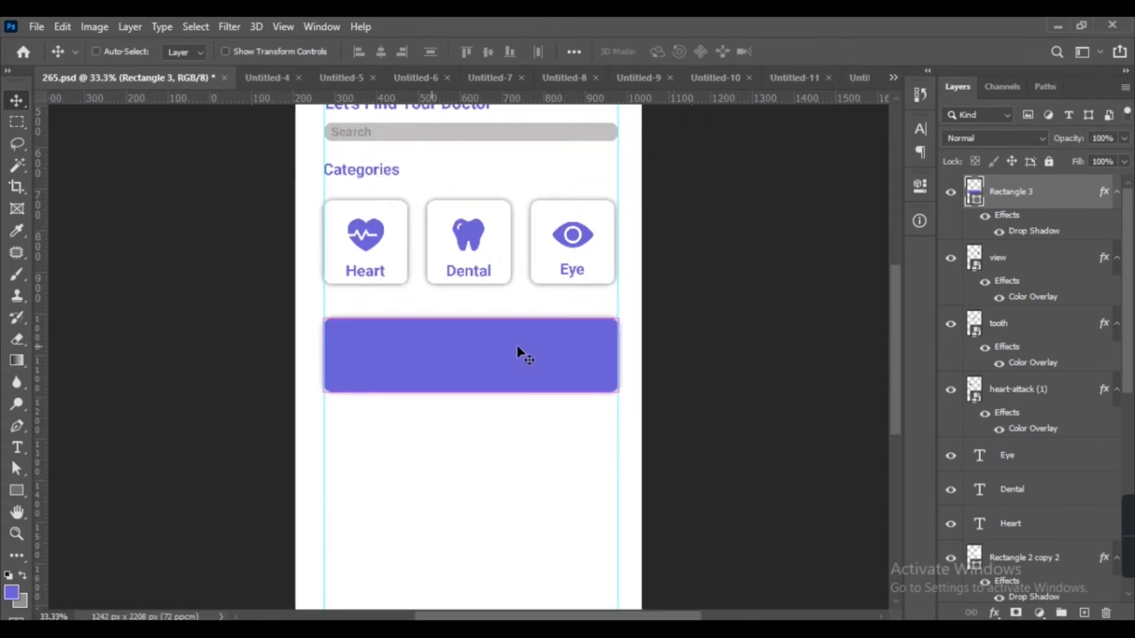
# Add white two-line headline text 'How To Save Your Life' / 'From Covid-19' at the banner's upper left.
pyautogui.click(97, 397)
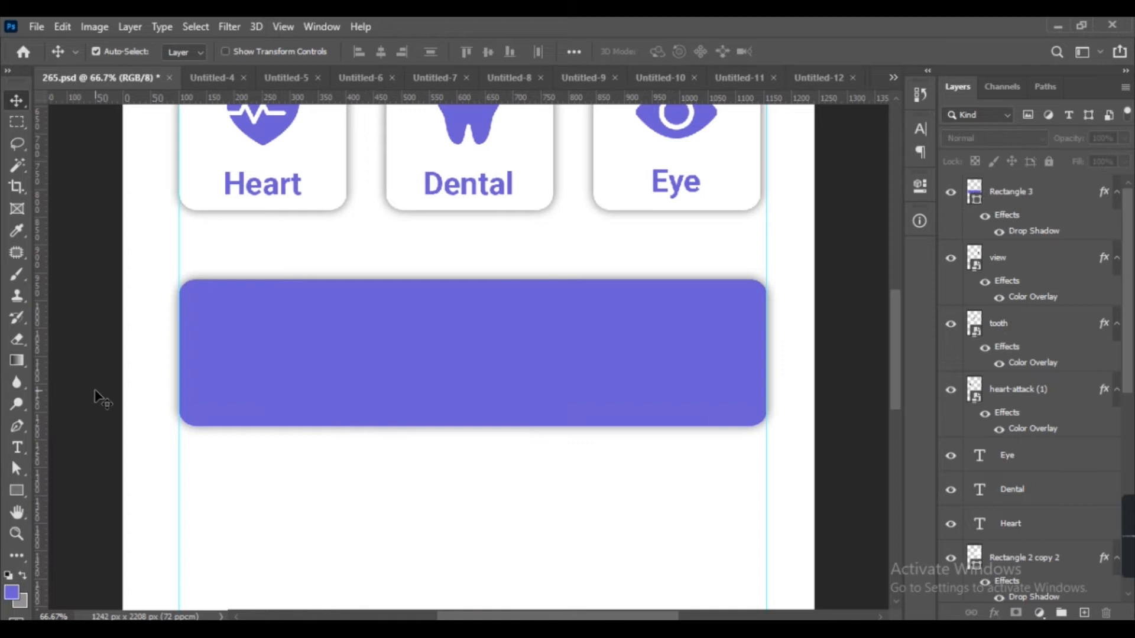
pyautogui.press('t')
pyautogui.click(257, 351)
pyautogui.press('BackSpace')
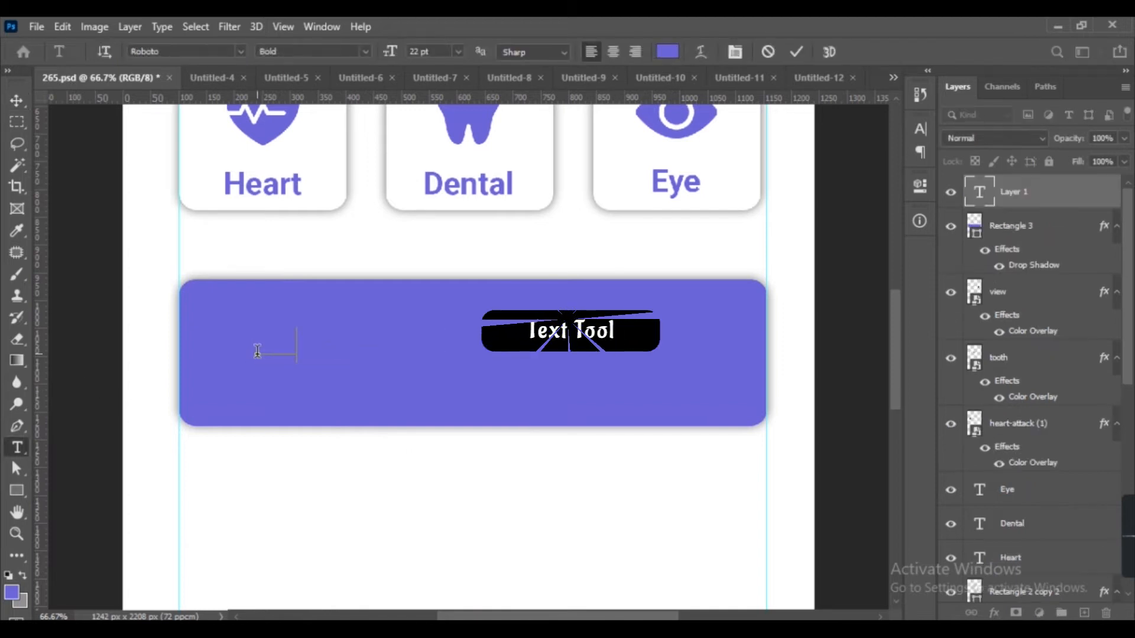
pyautogui.click(676, 51)
pyautogui.moveTo(633, 144); pyautogui.dragTo(601, 130)
pyautogui.click(967, 135)
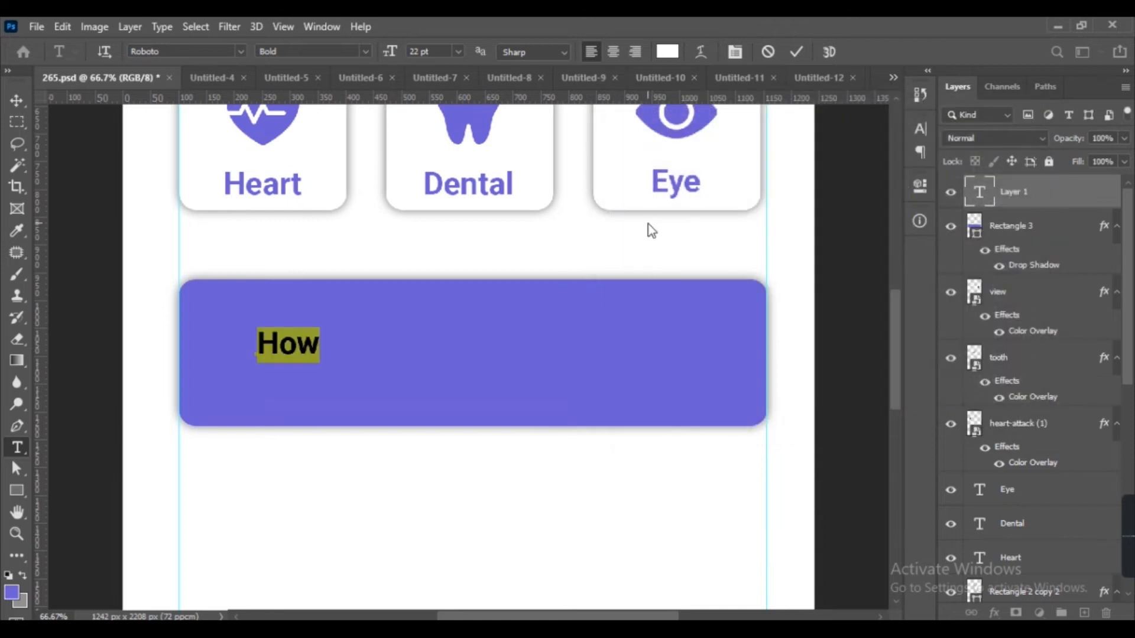
pyautogui.write('To Save Your')
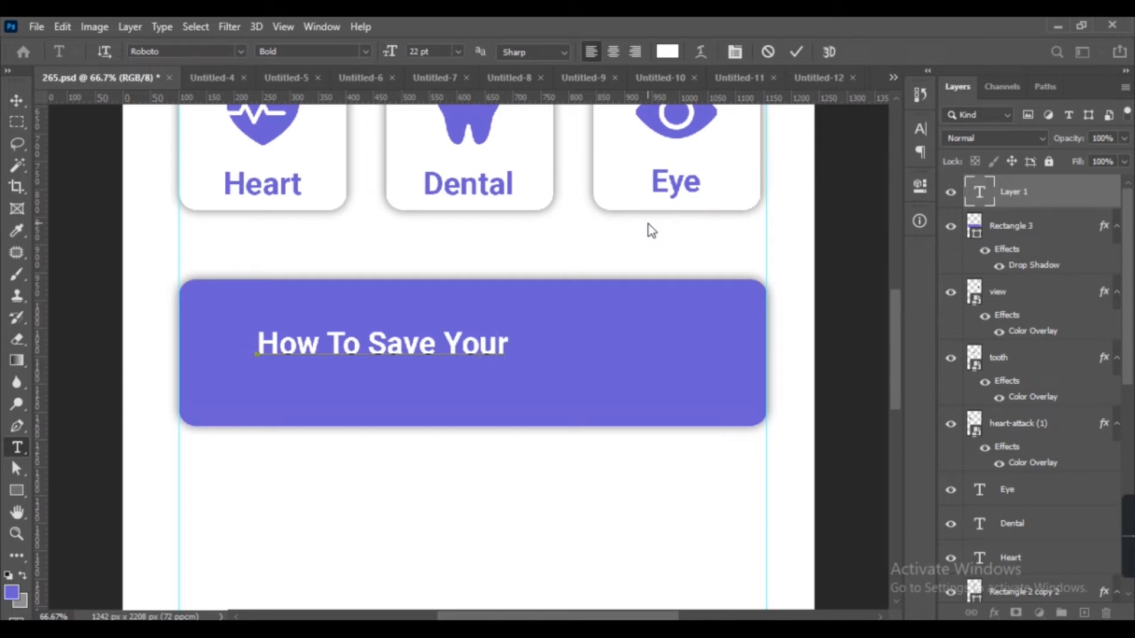
pyautogui.write(' Life')
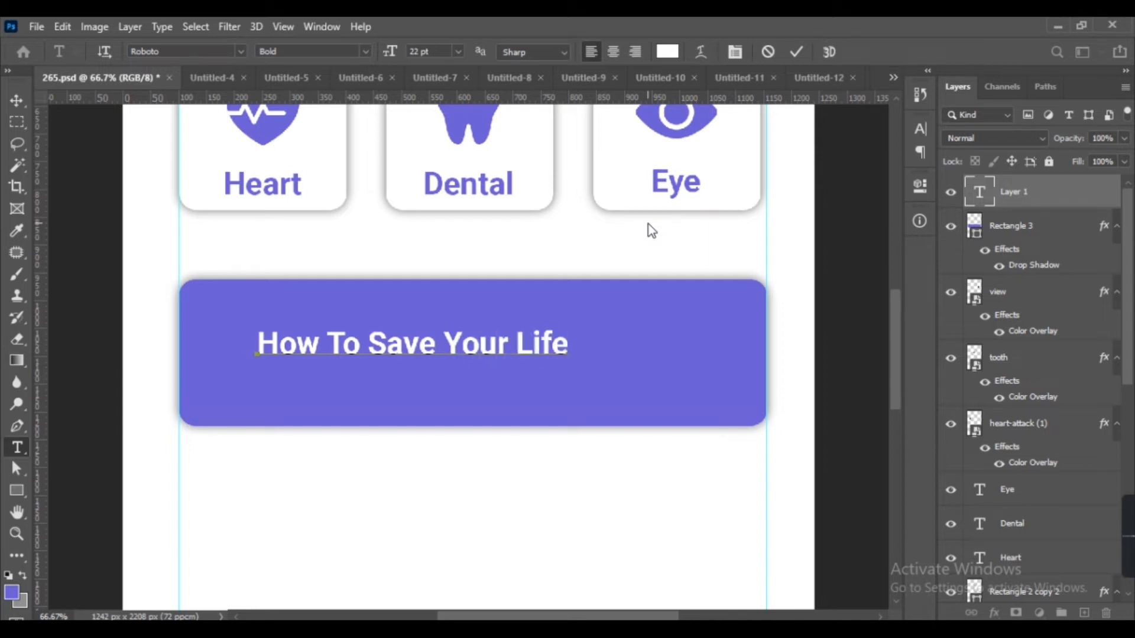
pyautogui.press('Return')
pyautogui.write('Er')
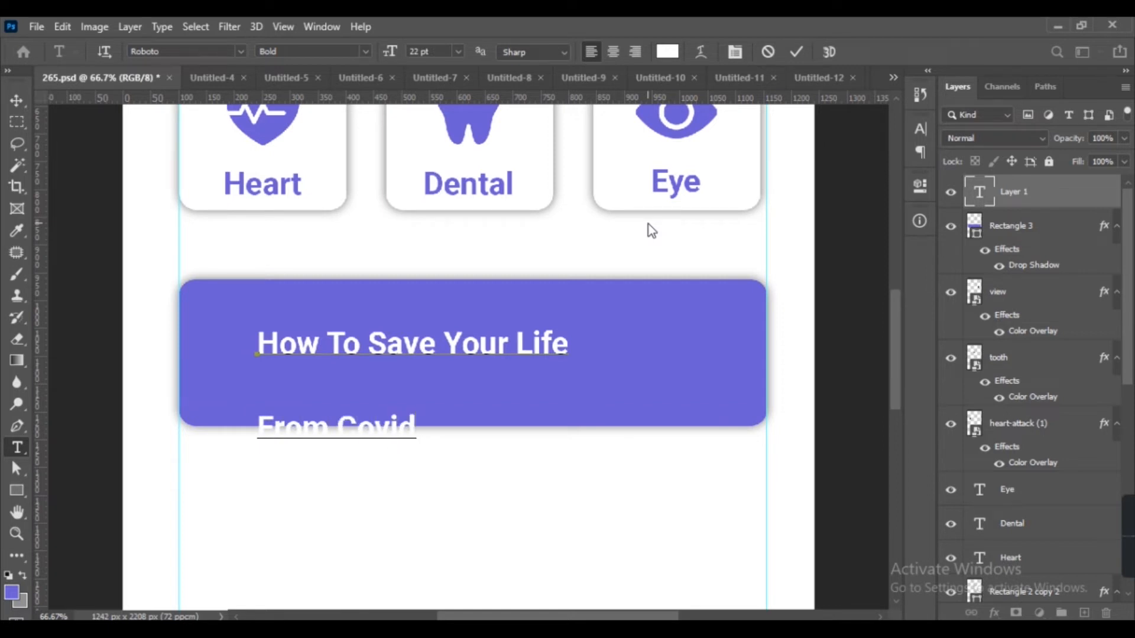
pyautogui.click(16, 101)
pyautogui.moveTo(276, 347); pyautogui.dragTo(223, 310)
# Stretch the banner rectangle's bottom edge downward to make it taller.
pyautogui.click(578, 380)
pyautogui.hotkey('ctrl', 't')
pyautogui.moveTo(473, 430); pyautogui.dragTo(469, 463)
pyautogui.press('Return')
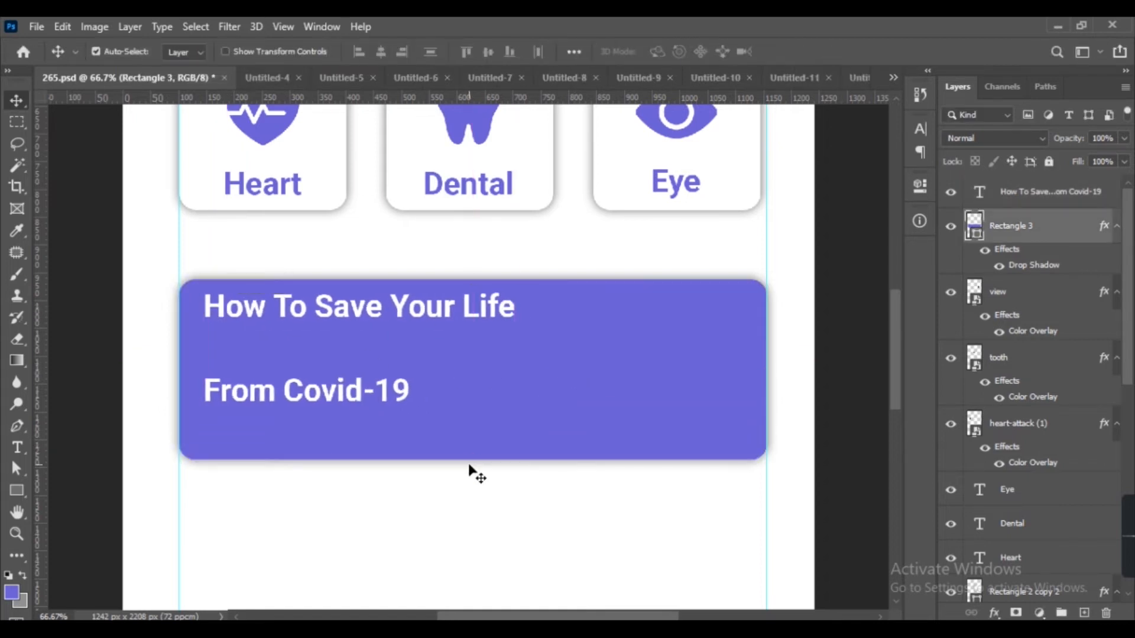
# Set the headline's leading to 25 pt.
pyautogui.doubleClick(408, 323)
pyautogui.click(919, 187)
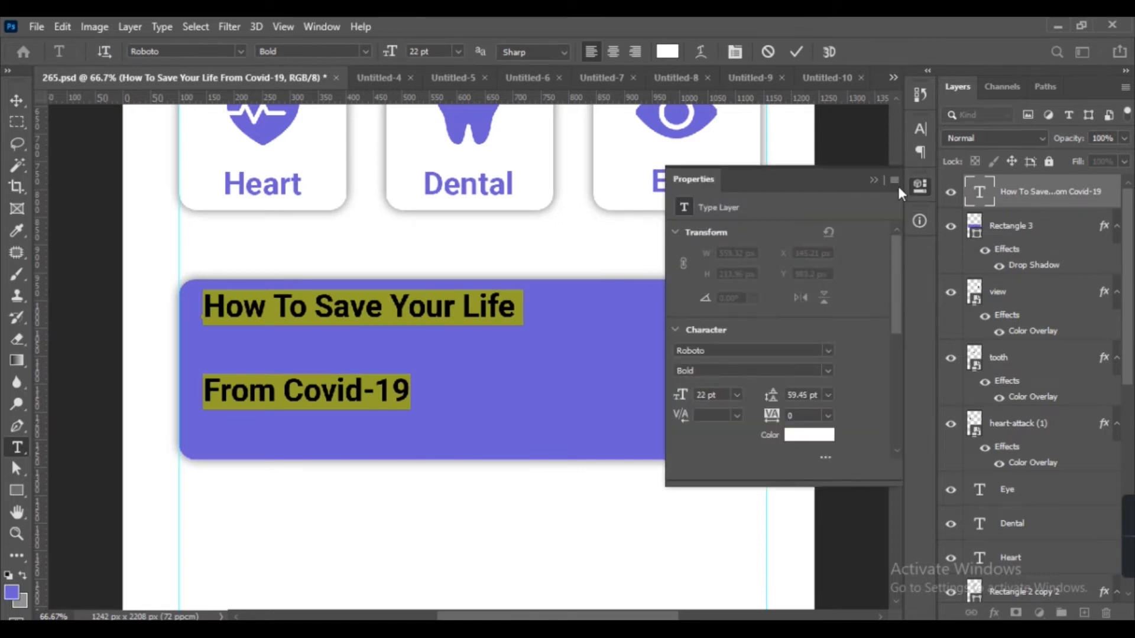
pyautogui.click(920, 129)
pyautogui.click(873, 173)
pyautogui.write('2')
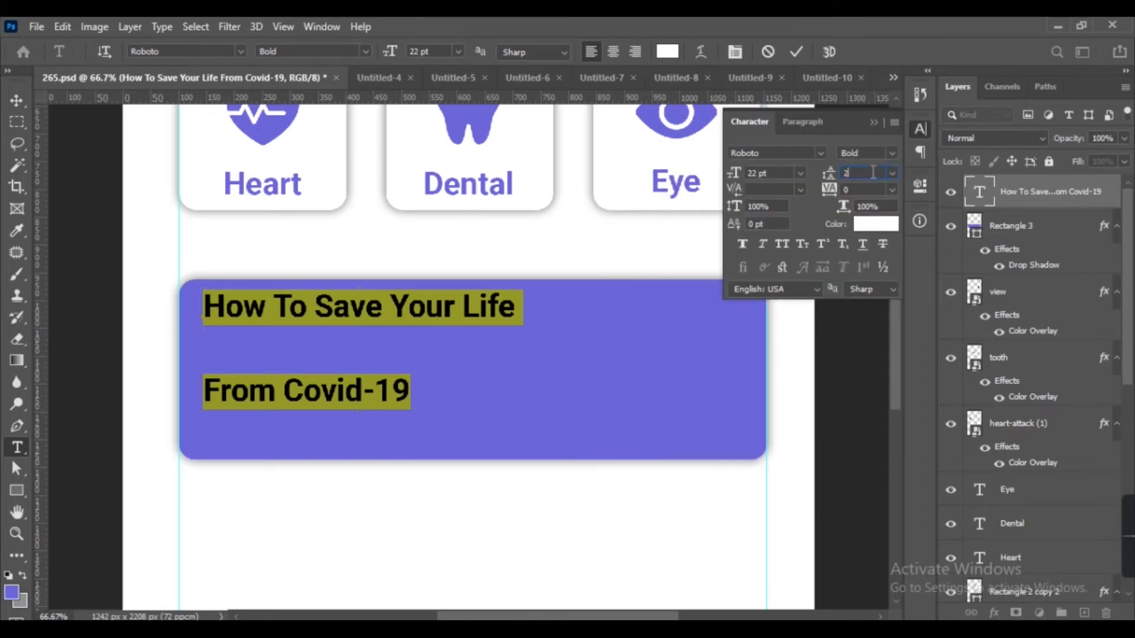
pyautogui.write('5')
pyautogui.press('Return')
# Add a vertical guide along the headline's left edge.
pyautogui.click(17, 101)
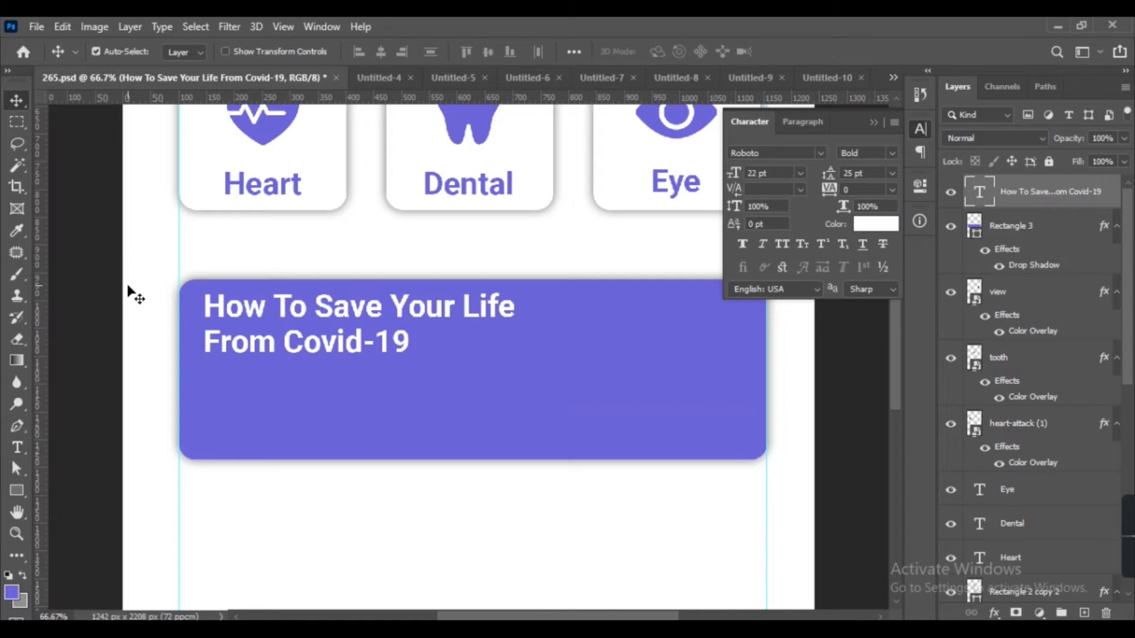
pyautogui.click(67, 326)
pyautogui.moveTo(48, 316); pyautogui.dragTo(203, 334)
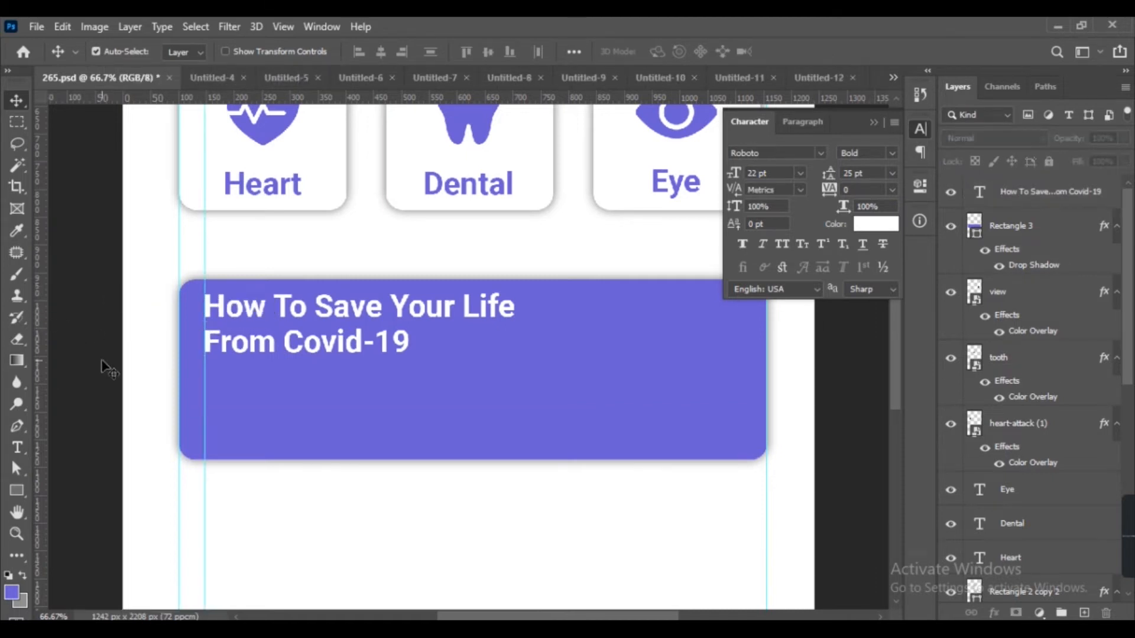
# Draw a button rectangle about 270 × 38 px below the headline and set its corner radii to 19 px.
pyautogui.hotkey('ctrl', '+')
pyautogui.hotkey('ctrl', '+')
pyautogui.moveTo(179, 372); pyautogui.dragTo(571, 345)
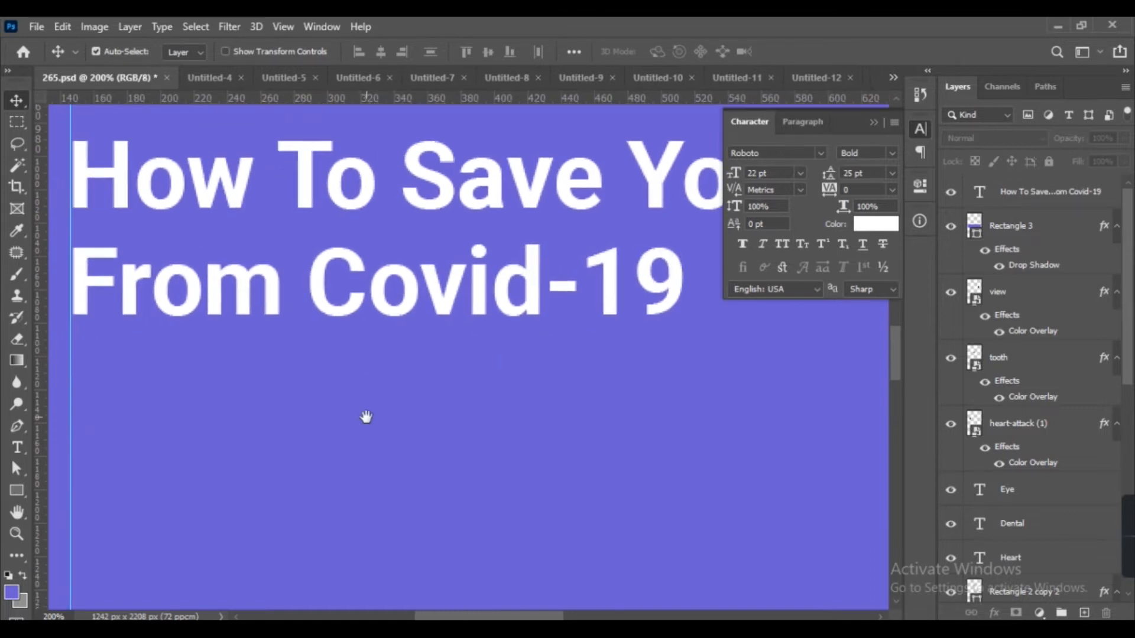
pyautogui.moveTo(366, 417); pyautogui.dragTo(467, 418)
pyautogui.click(16, 490)
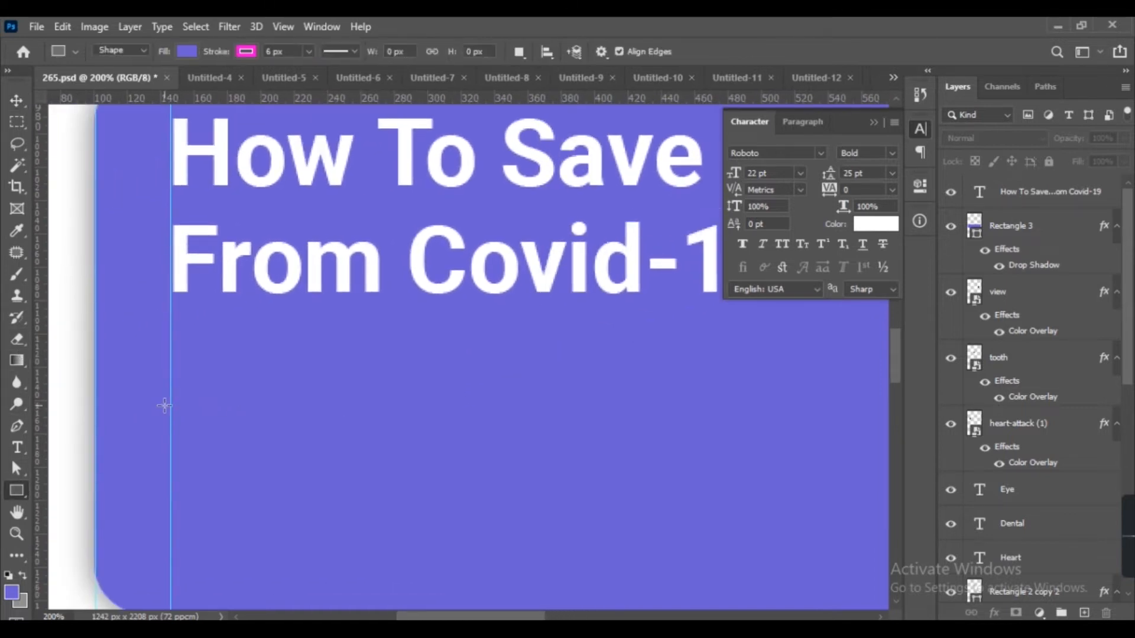
pyautogui.moveTo(171, 407); pyautogui.dragTo(619, 471)
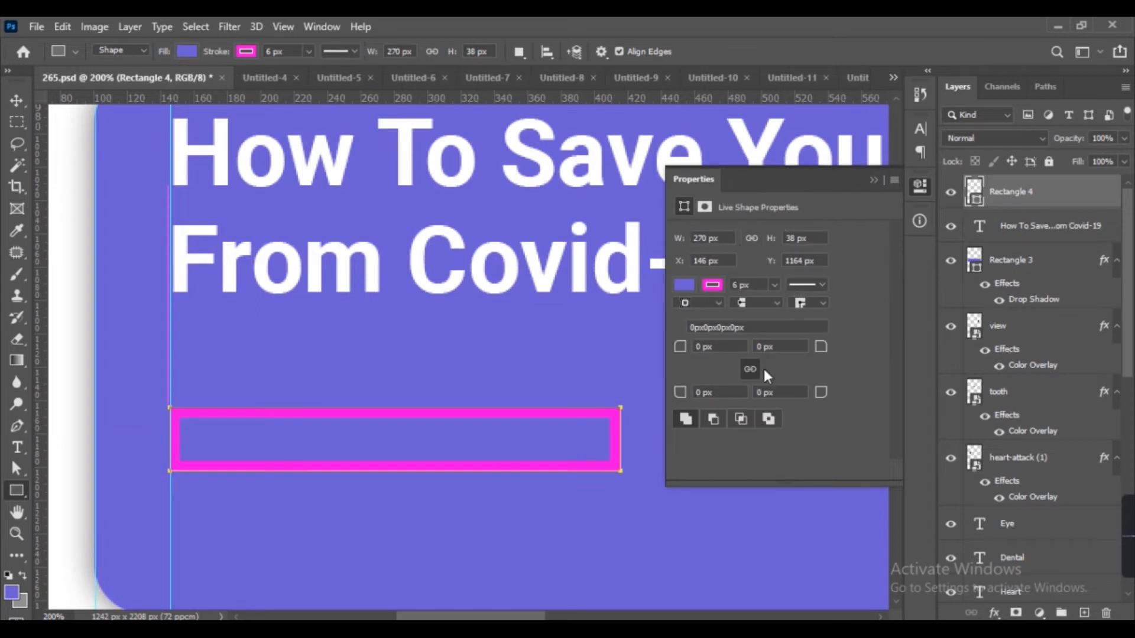
pyautogui.click(731, 348)
pyautogui.write('19')
pyautogui.press('Return')
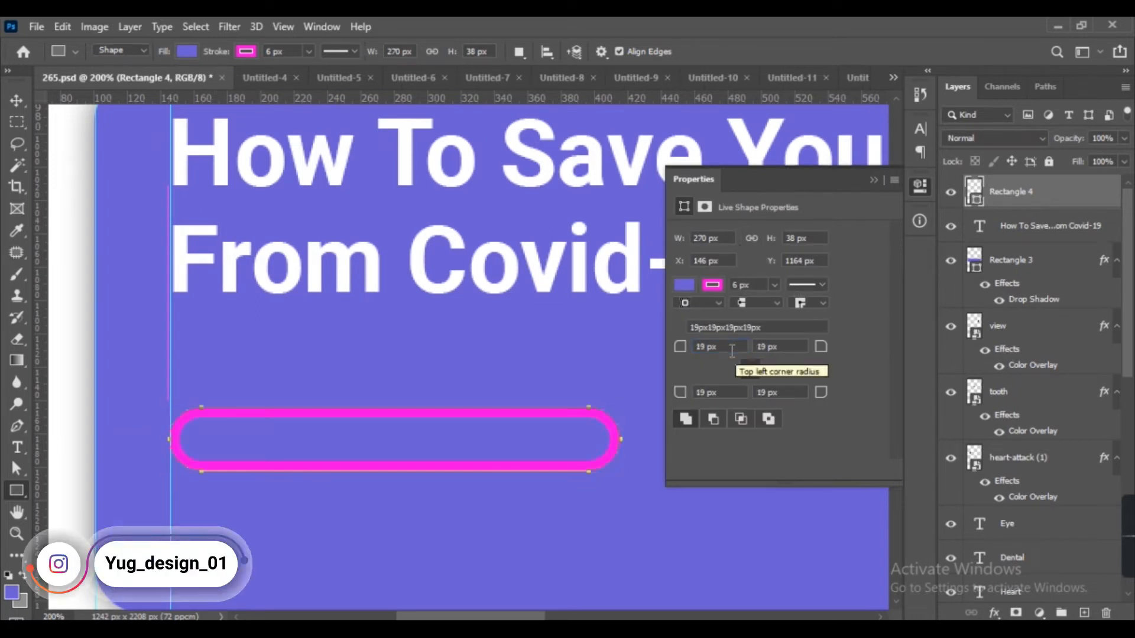
# Remove the button's stroke and fill it with white.
pyautogui.click(712, 285)
pyautogui.click(694, 318)
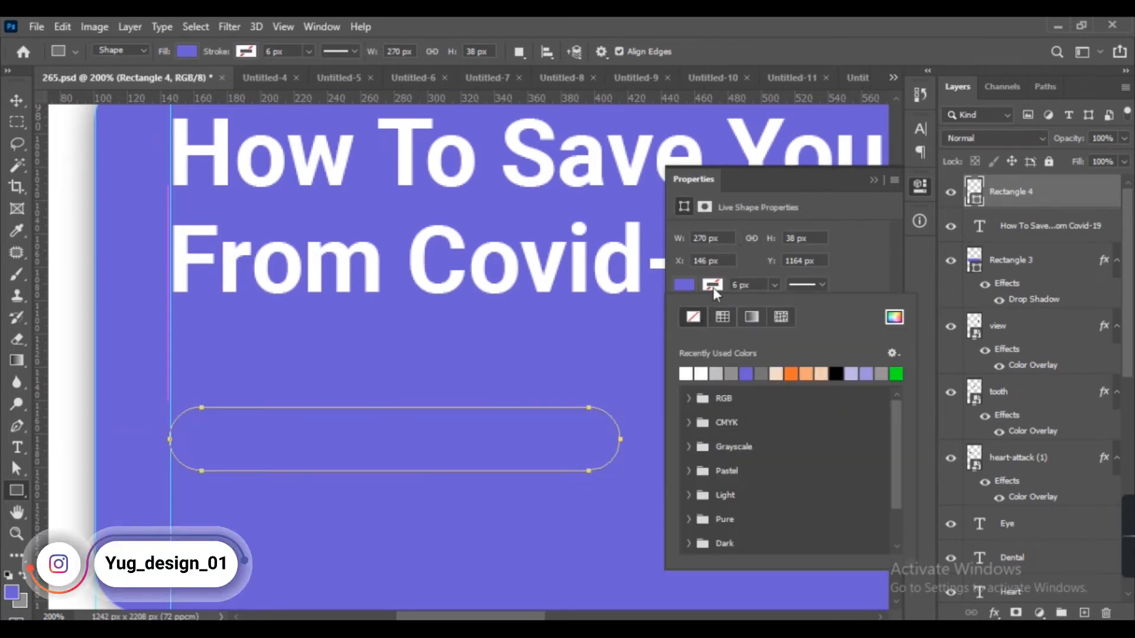
pyautogui.click(689, 377)
pyautogui.click(877, 179)
pyautogui.click(875, 180)
# Stretch the button's bottom edge down to about 50 px height.
pyautogui.hotkey('ctrl', 't')
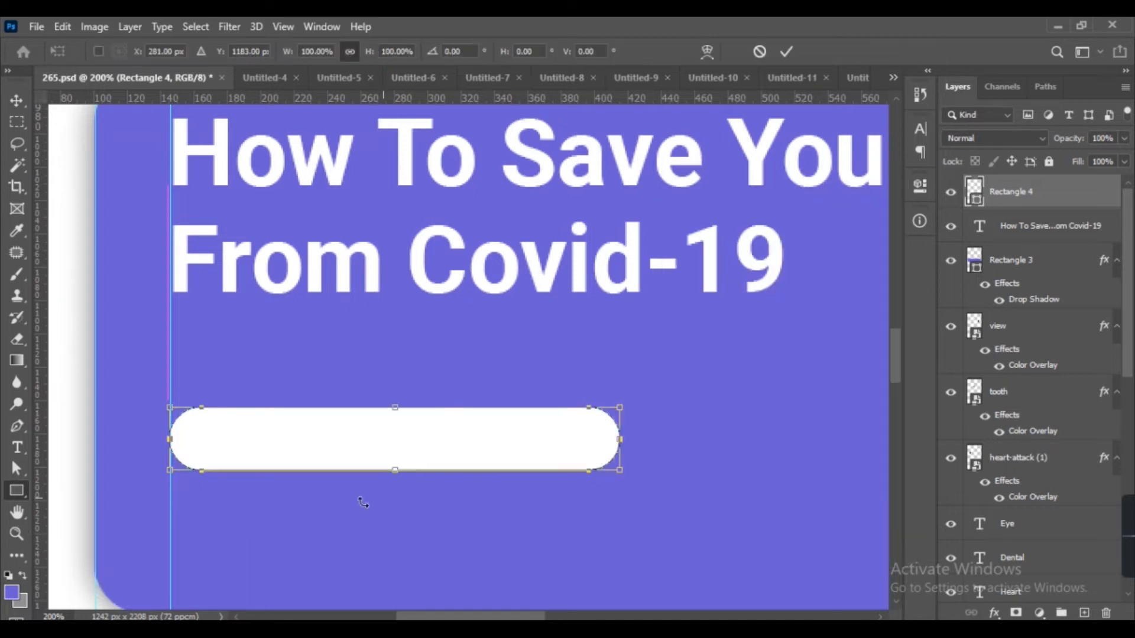
pyautogui.moveTo(395, 471); pyautogui.dragTo(394, 492)
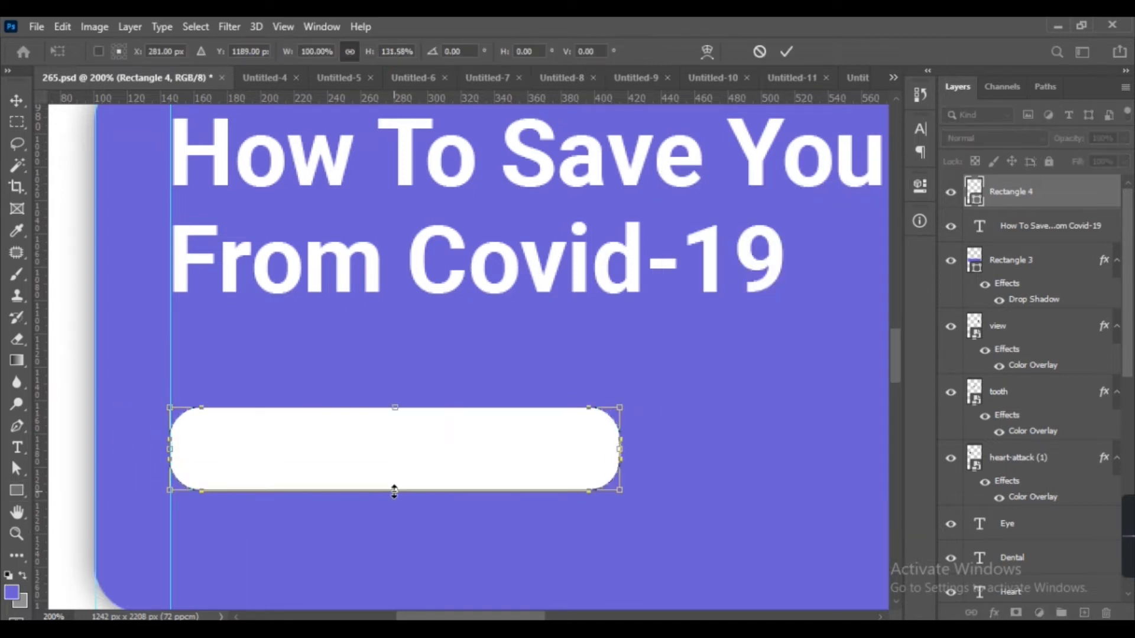
pyautogui.press('Return')
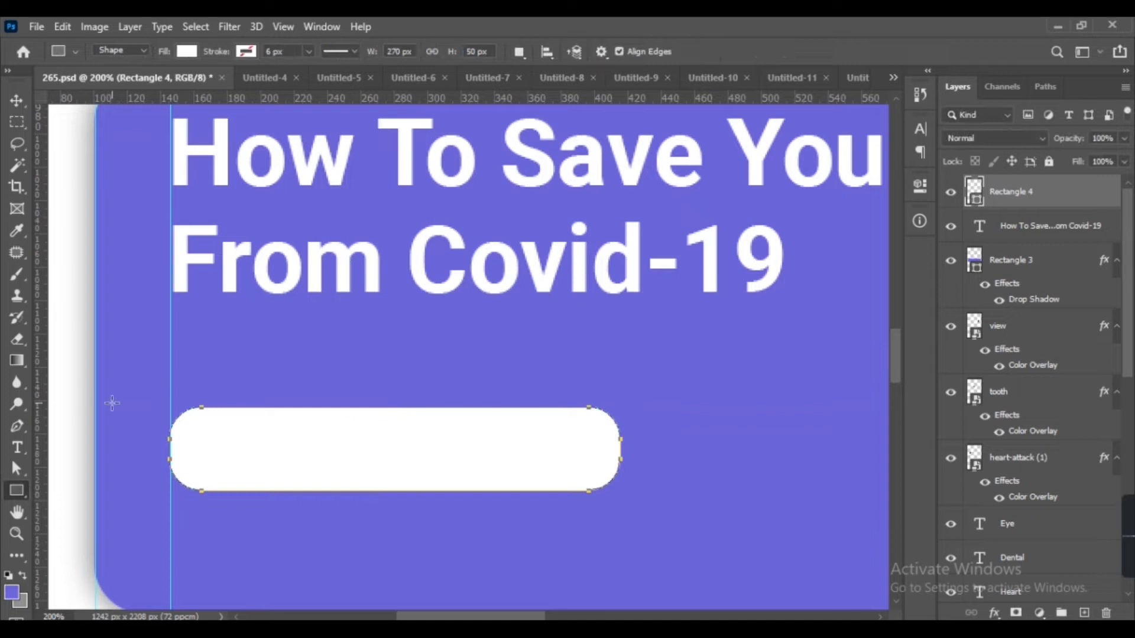
# Type 'Read More' as text on the white button.
pyautogui.press('v')
pyautogui.click(255, 387)
pyautogui.press('t')
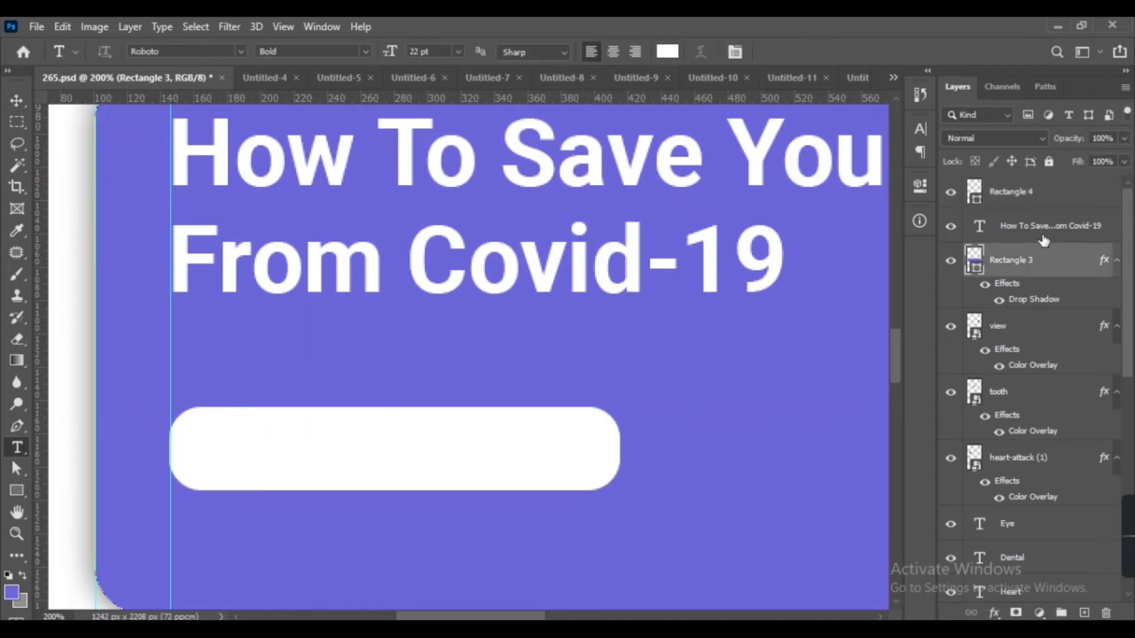
pyautogui.moveTo(304, 450); pyautogui.dragTo(717, 453)
pyautogui.press('v')
pyautogui.click(276, 420)
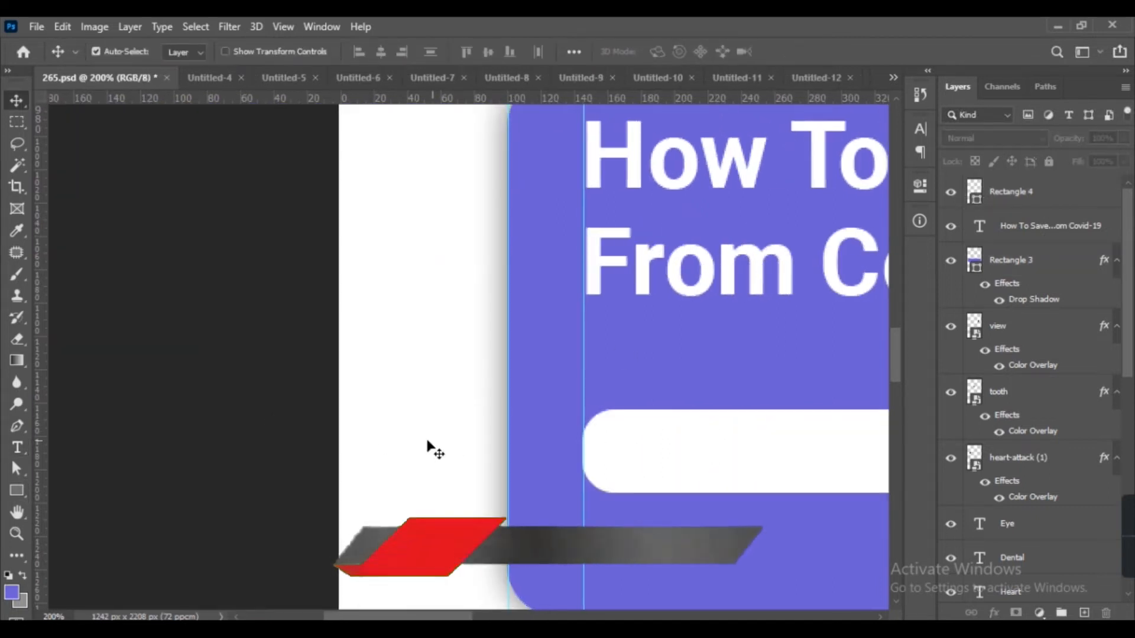
pyautogui.moveTo(646, 400); pyautogui.dragTo(292, 398)
pyautogui.press('t')
pyautogui.click(318, 441)
pyautogui.write('Rea')
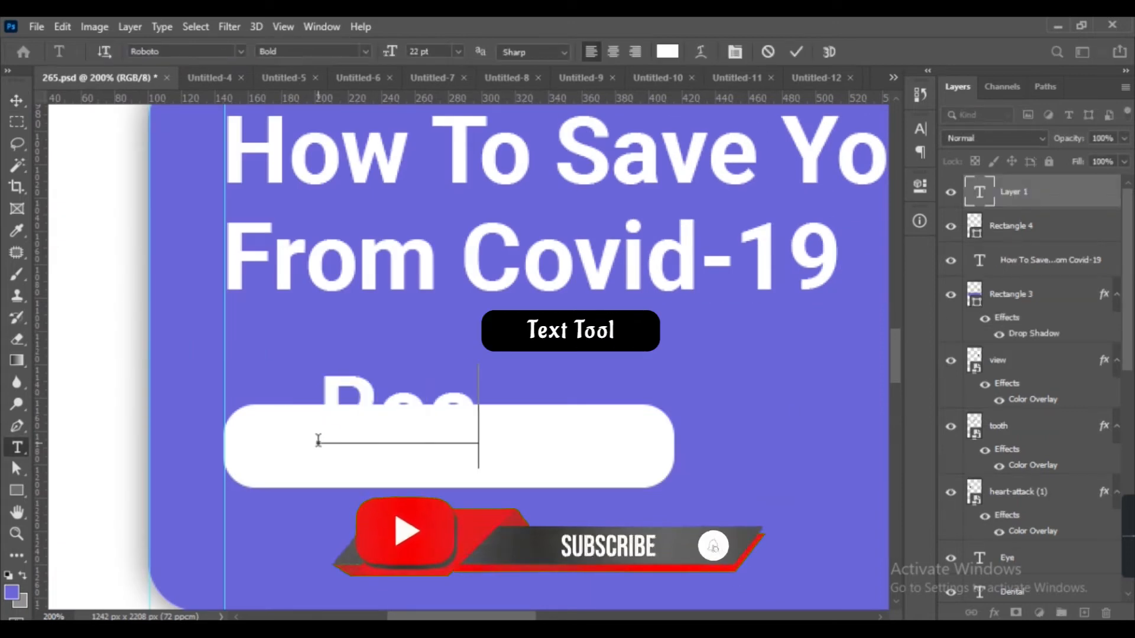
pyautogui.write('d More')
pyautogui.hotkey('ctrl', 'a')
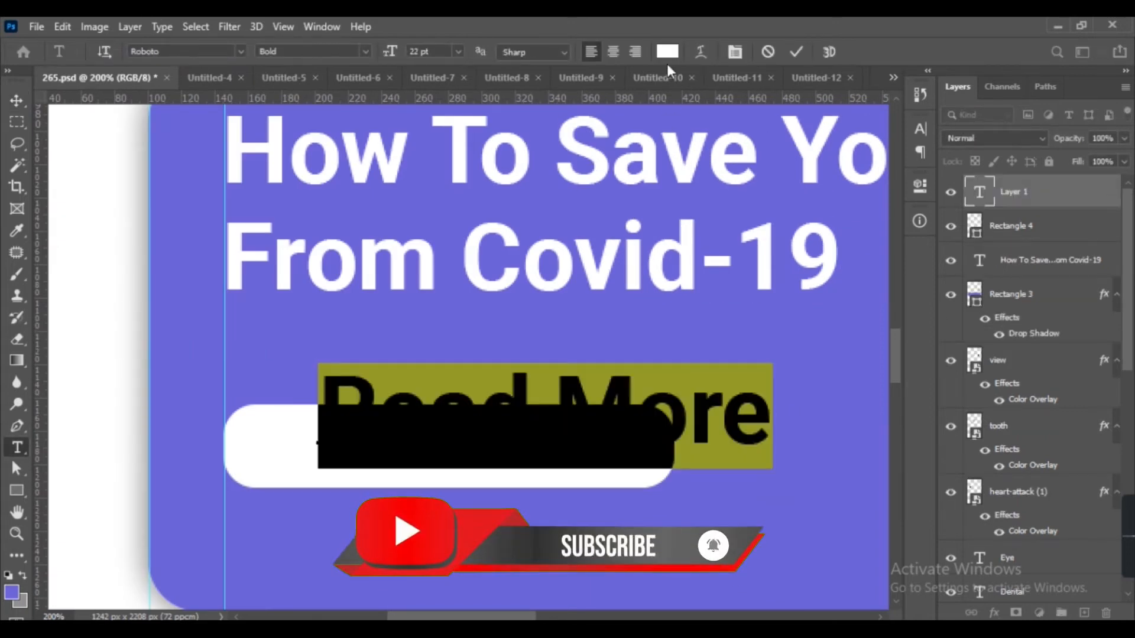
# Color the 'Read More' text with the banner's purple sampled from the canvas.
pyautogui.click(667, 51)
pyautogui.click(342, 304)
pyautogui.press('Return')
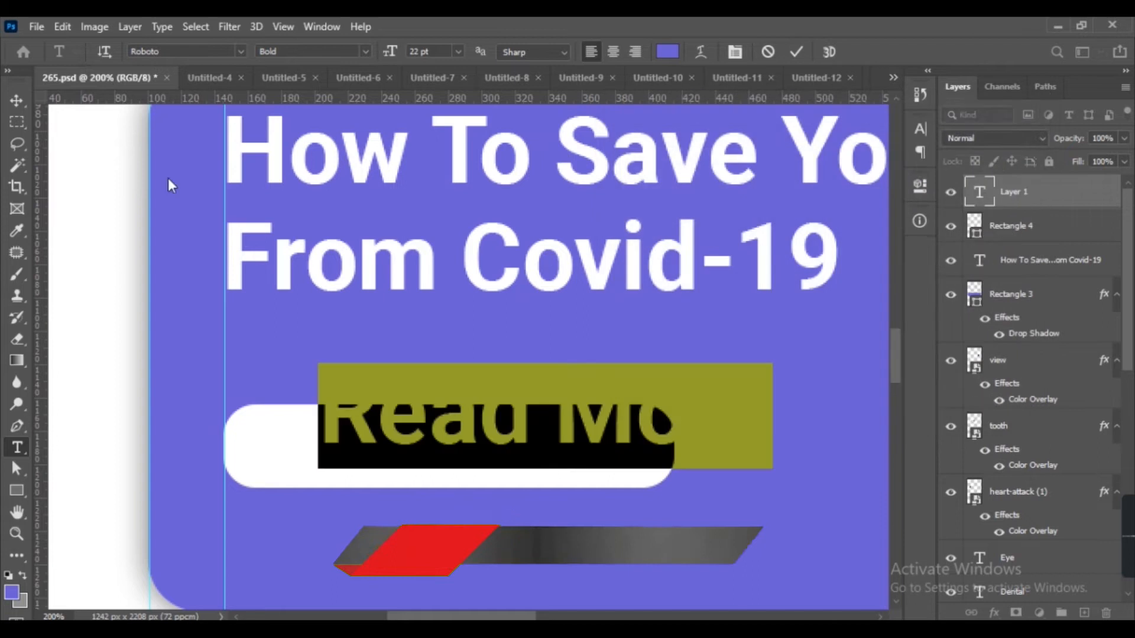
# Set the 'Read More' text to 12 pt size and Regular weight.
pyautogui.click(437, 49)
pyautogui.write('10')
pyautogui.press('Return')
pyautogui.write('12')
pyautogui.press('Return')
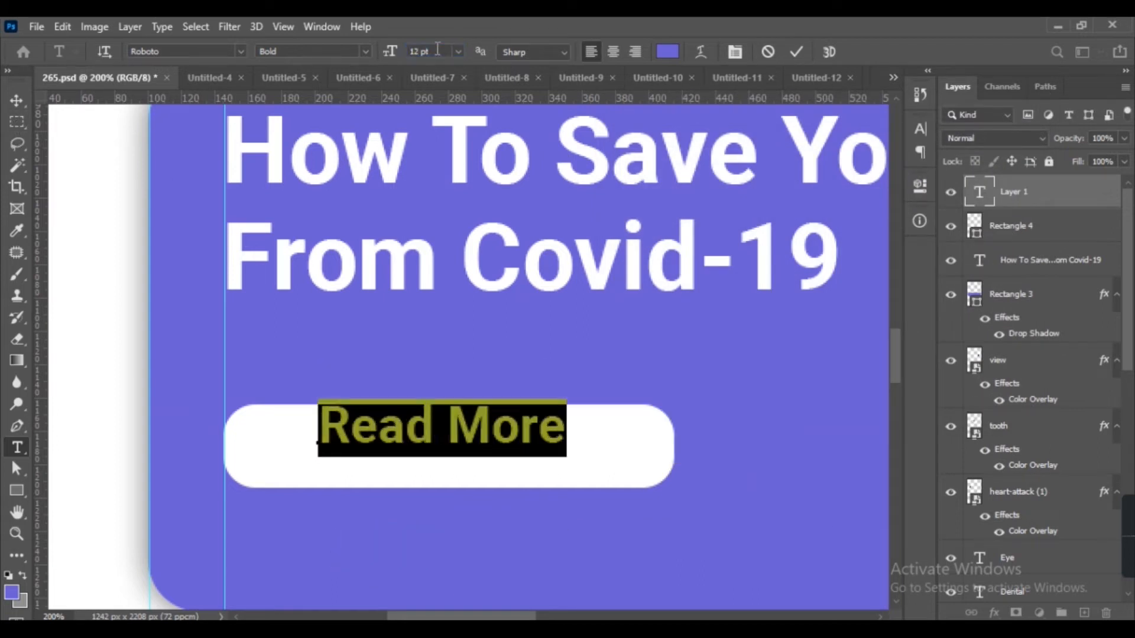
pyautogui.click(365, 52)
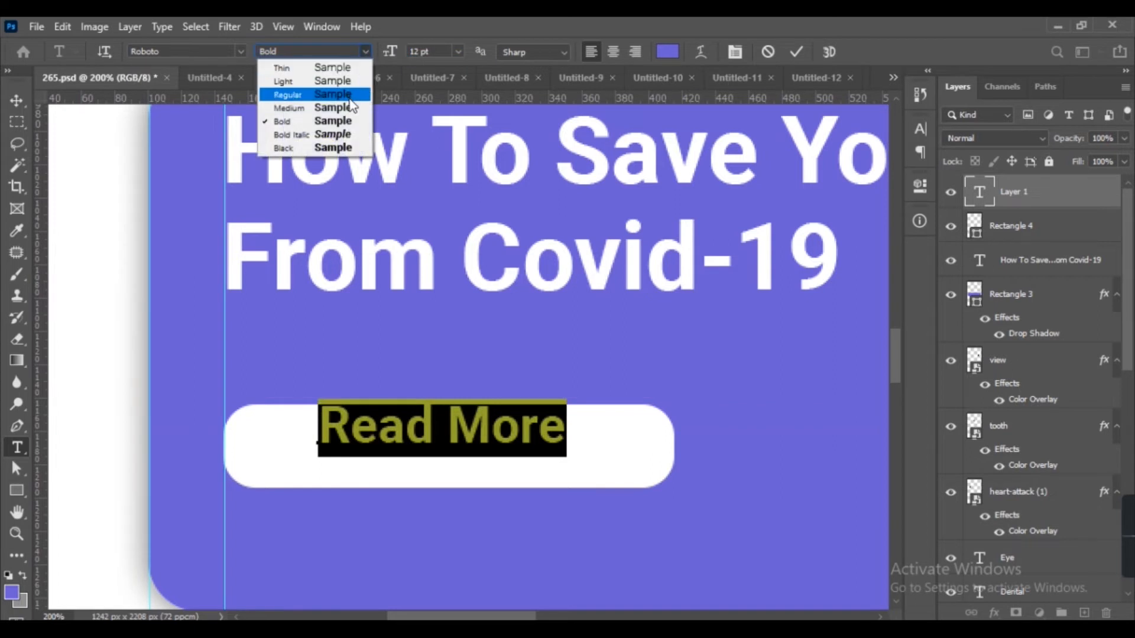
pyautogui.click(356, 94)
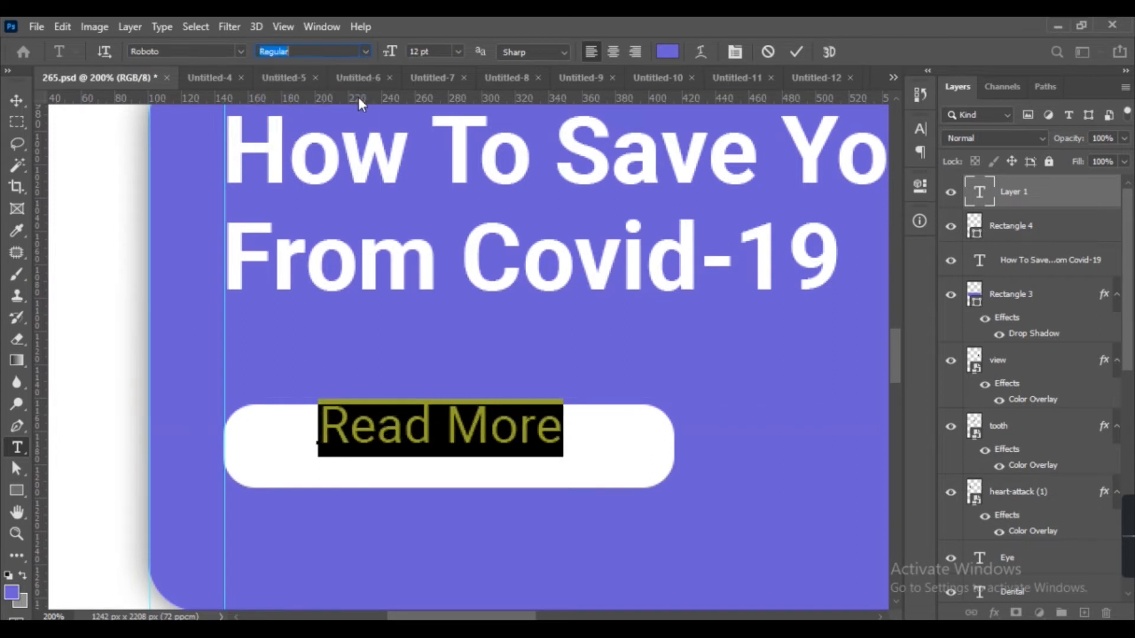
# Enlarge the 'Read More' text to 14 pt and move it toward the button's left end.
pyautogui.click(16, 101)
pyautogui.moveTo(431, 448); pyautogui.dragTo(437, 461)
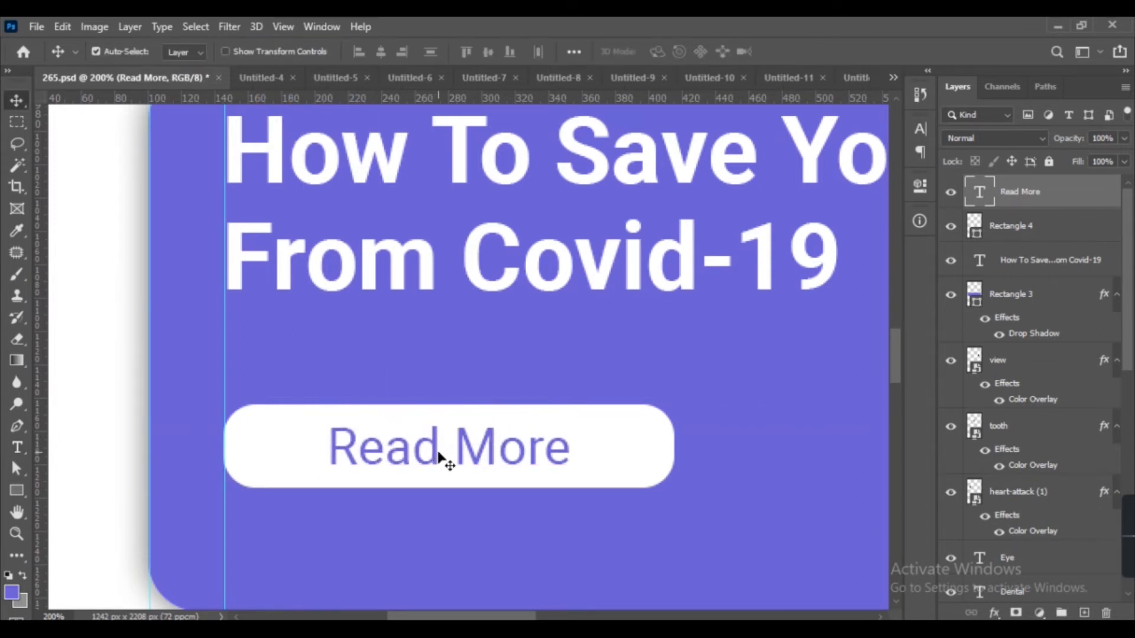
pyautogui.doubleClick(443, 456)
pyautogui.click(420, 52)
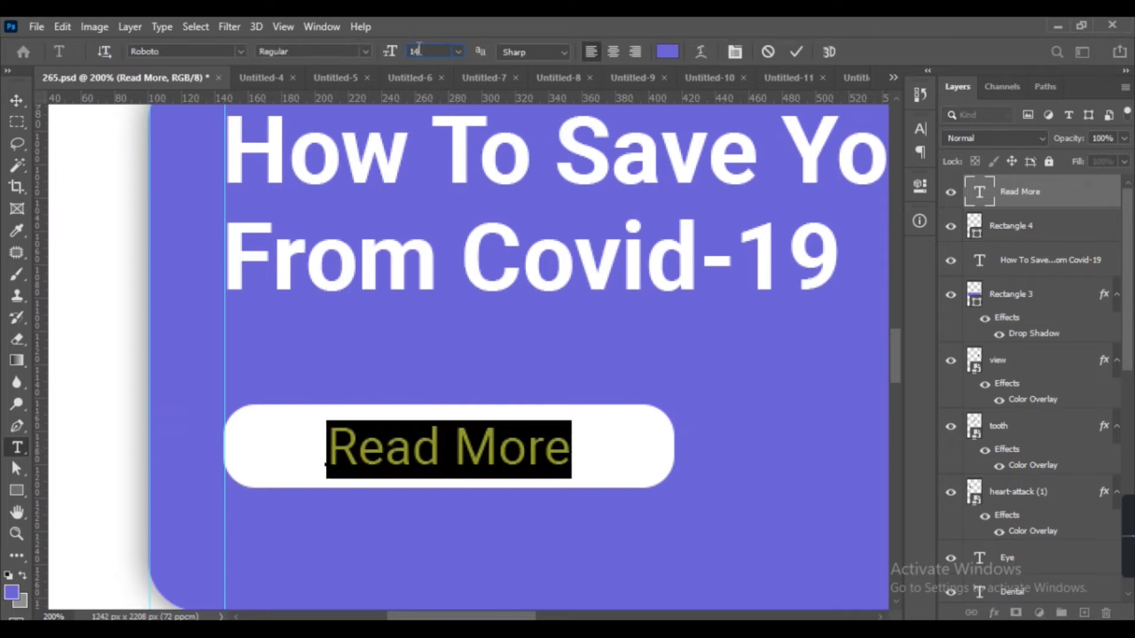
pyautogui.write('14')
pyautogui.press('Return')
pyautogui.click(17, 100)
pyautogui.moveTo(455, 444); pyautogui.dragTo(372, 450)
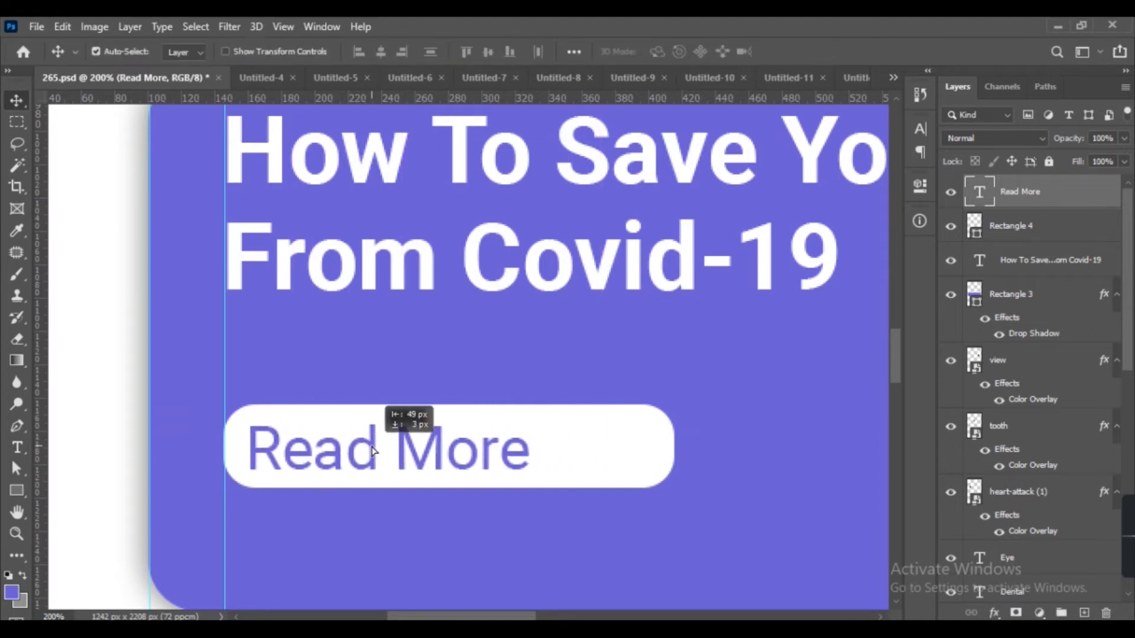
# Shorten the button from its right end to fit the text and nudge it down slightly.
pyautogui.keyDown('shift'); pyautogui.click(455, 420); pyautogui.keyUp('shift')
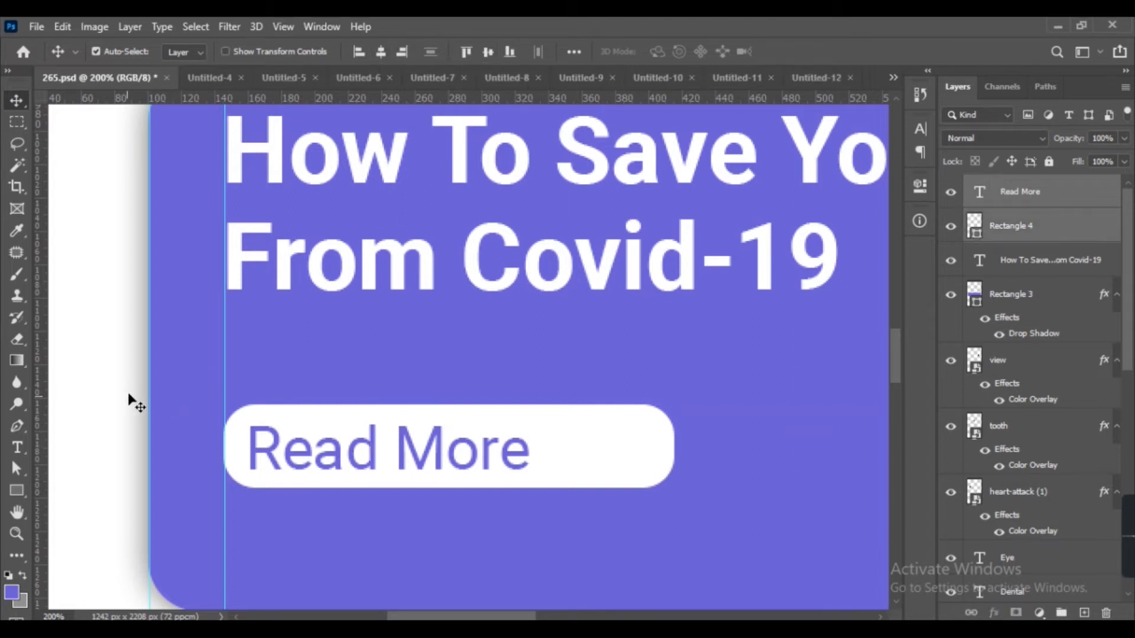
pyautogui.click(639, 451)
pyautogui.hotkey('ctrl', 't')
pyautogui.moveTo(673, 449); pyautogui.dragTo(583, 458)
pyautogui.press('Return')
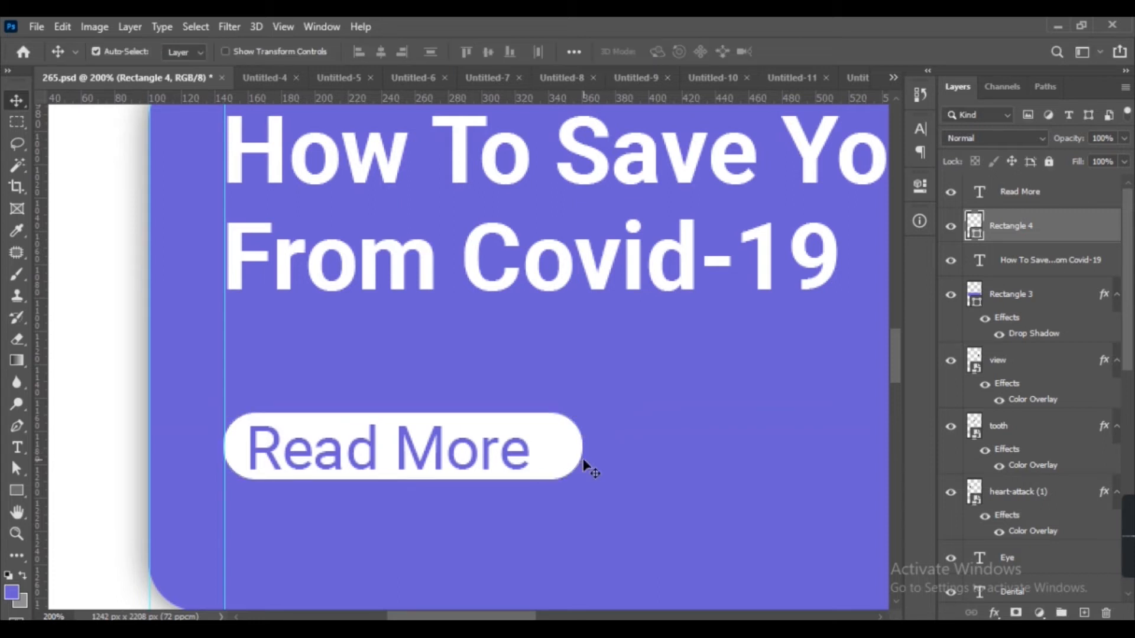
pyautogui.press('Down')
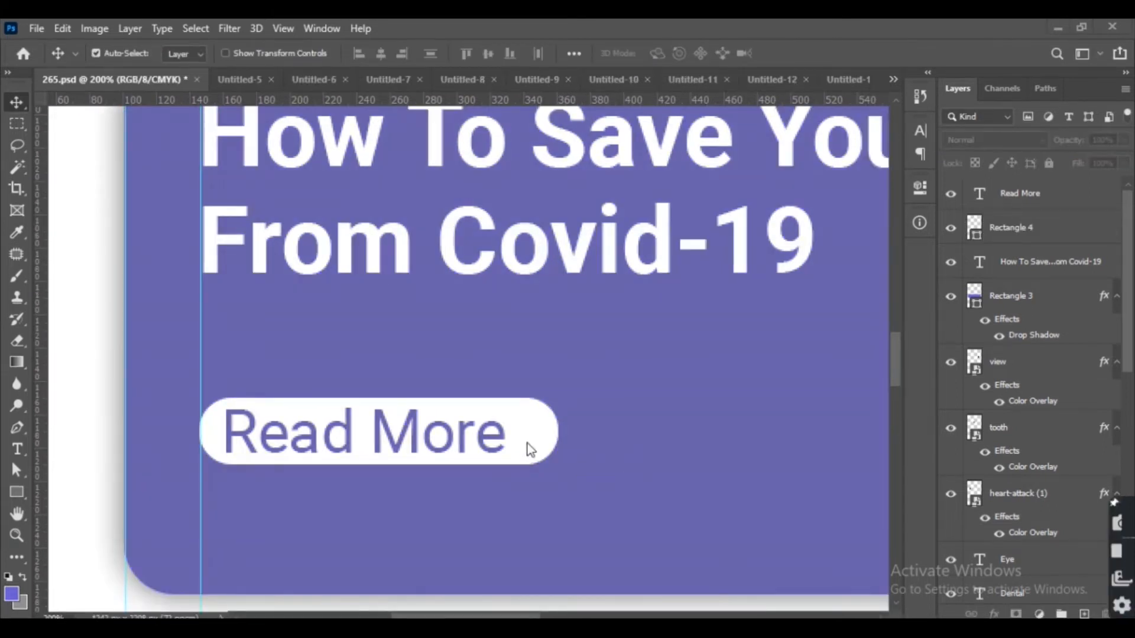
pyautogui.press('t')
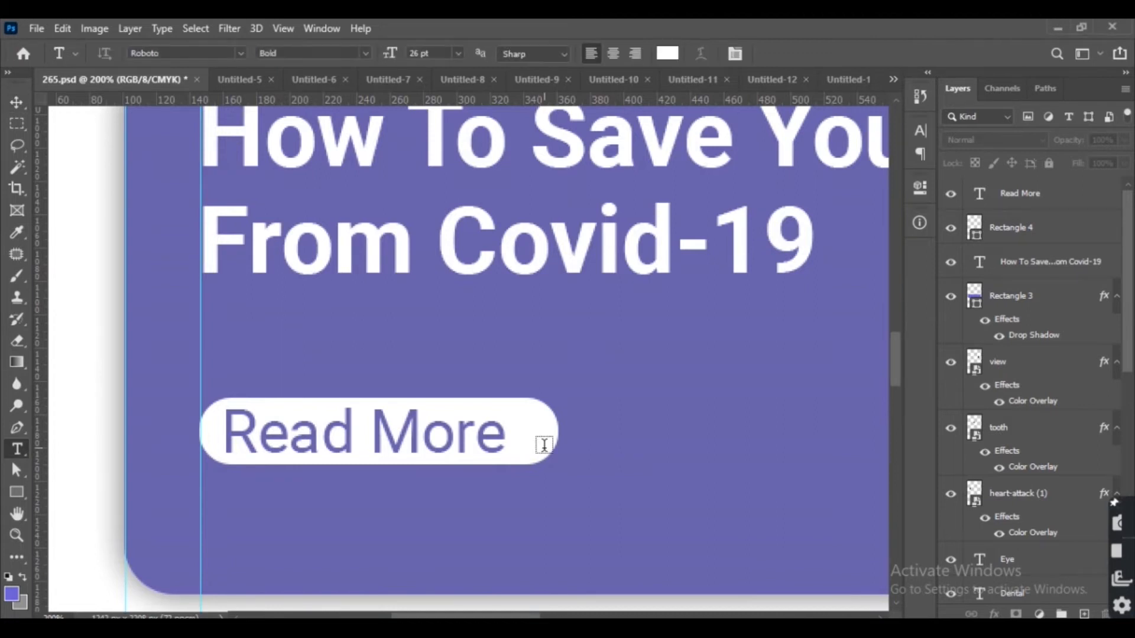
pyautogui.press('v')
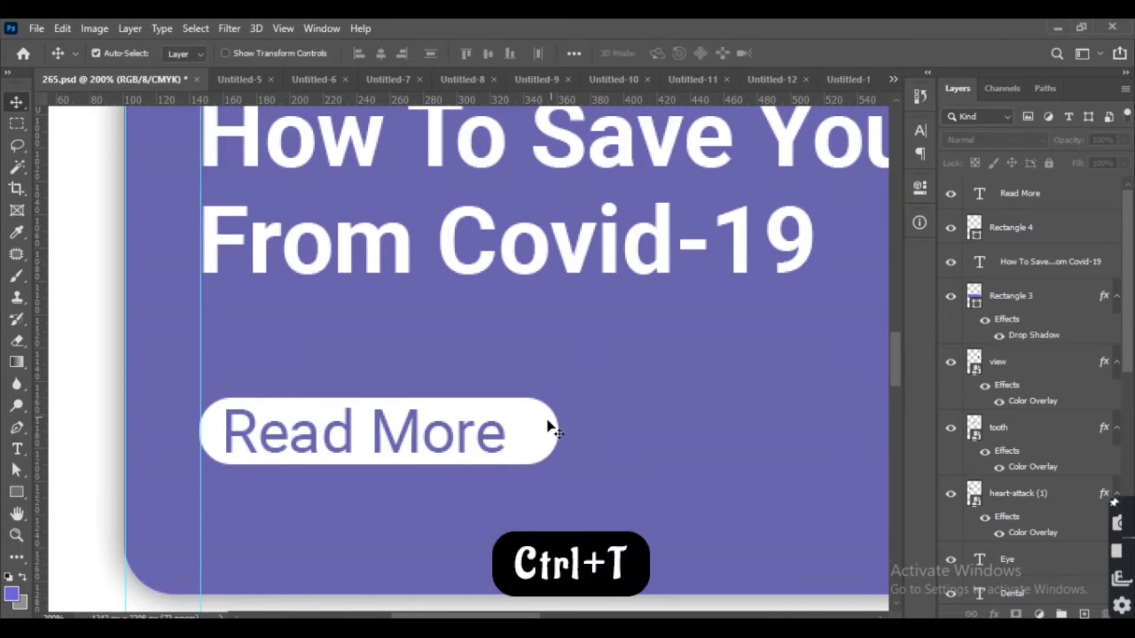
# Widen the Read More button rectangle toward the right.
pyautogui.click(560, 440)
pyautogui.hotkey('ctrl', 't')
pyautogui.moveTo(559, 397); pyautogui.dragTo(638, 351)
pyautogui.press('Return')
# Set the 'Read More' text to 16 pt and Bold weight.
pyautogui.doubleClick(508, 449)
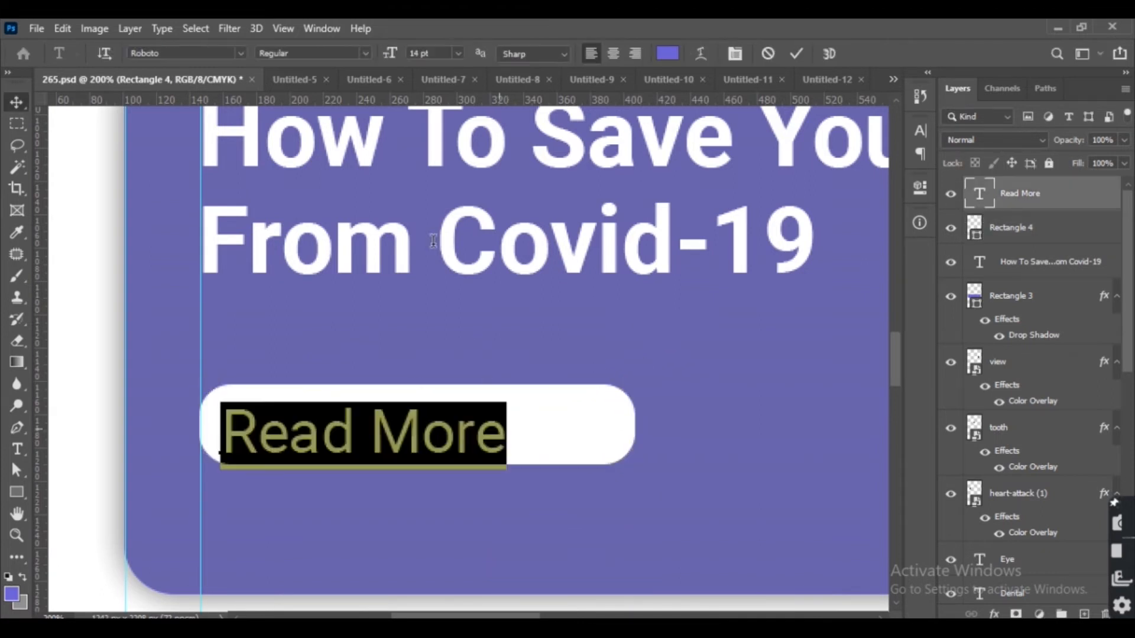
pyautogui.click(442, 55)
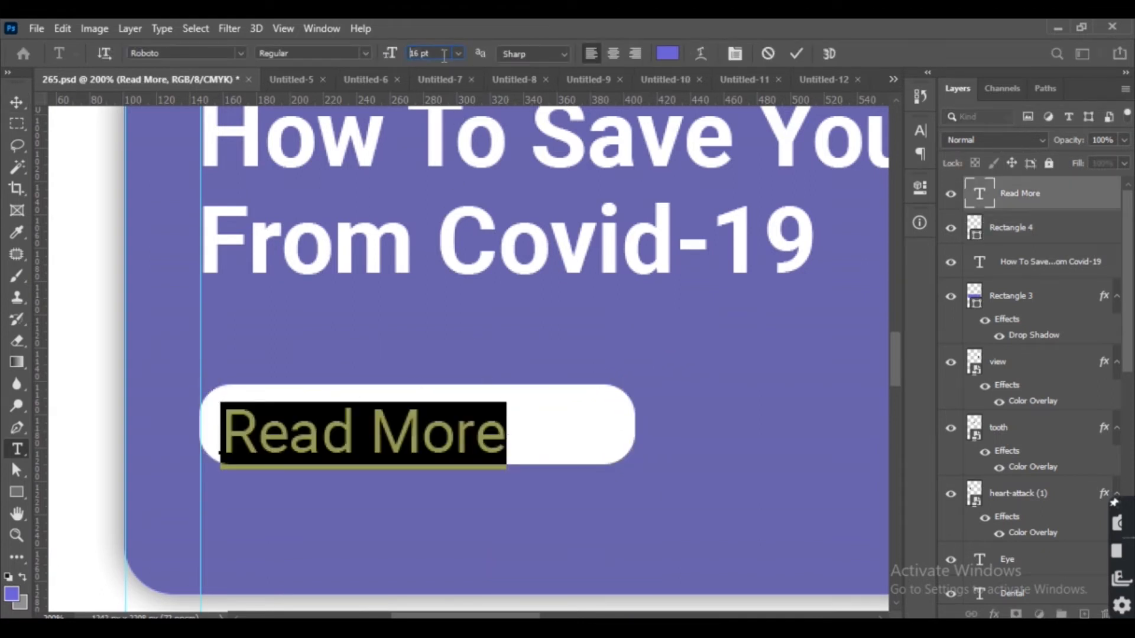
pyautogui.press('Return')
pyautogui.click(365, 53)
pyautogui.click(362, 124)
# Center the 'Read More' text horizontally on the white button.
pyautogui.click(16, 104)
pyautogui.moveTo(540, 432); pyautogui.dragTo(568, 429)
pyautogui.keyDown('shift'); pyautogui.click(601, 418); pyautogui.keyUp('shift')
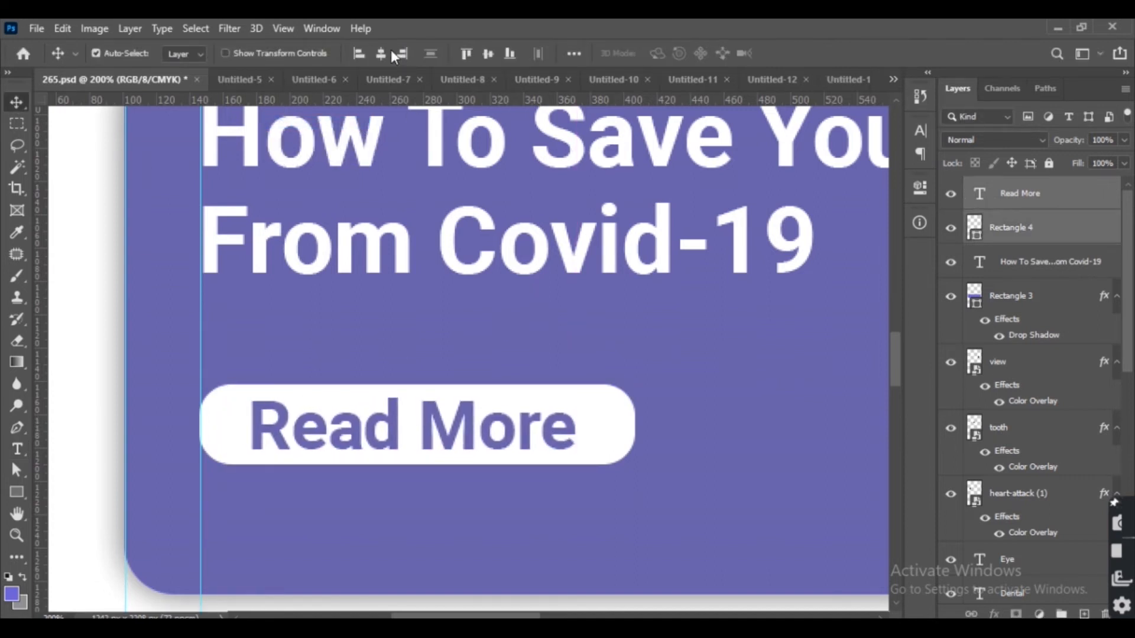
pyautogui.click(380, 54)
pyautogui.click(113, 390)
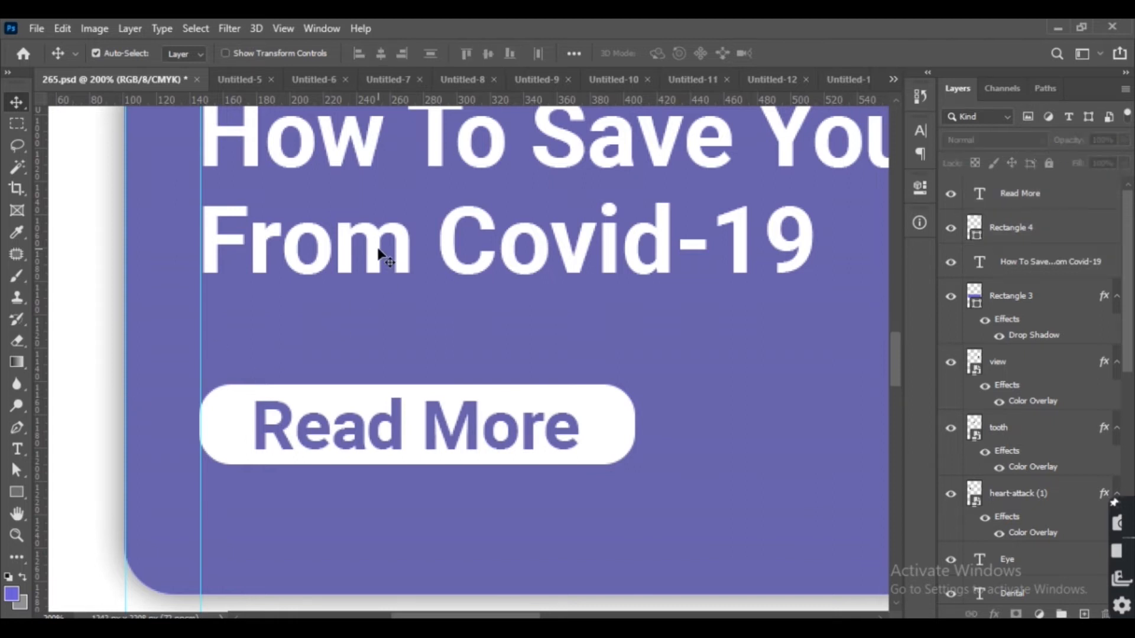
# Set the banner headline to 26 pt with 30 pt leading.
pyautogui.click(378, 251)
pyautogui.hotkey('ctrl', '-')
pyautogui.moveTo(371, 364); pyautogui.dragTo(232, 457)
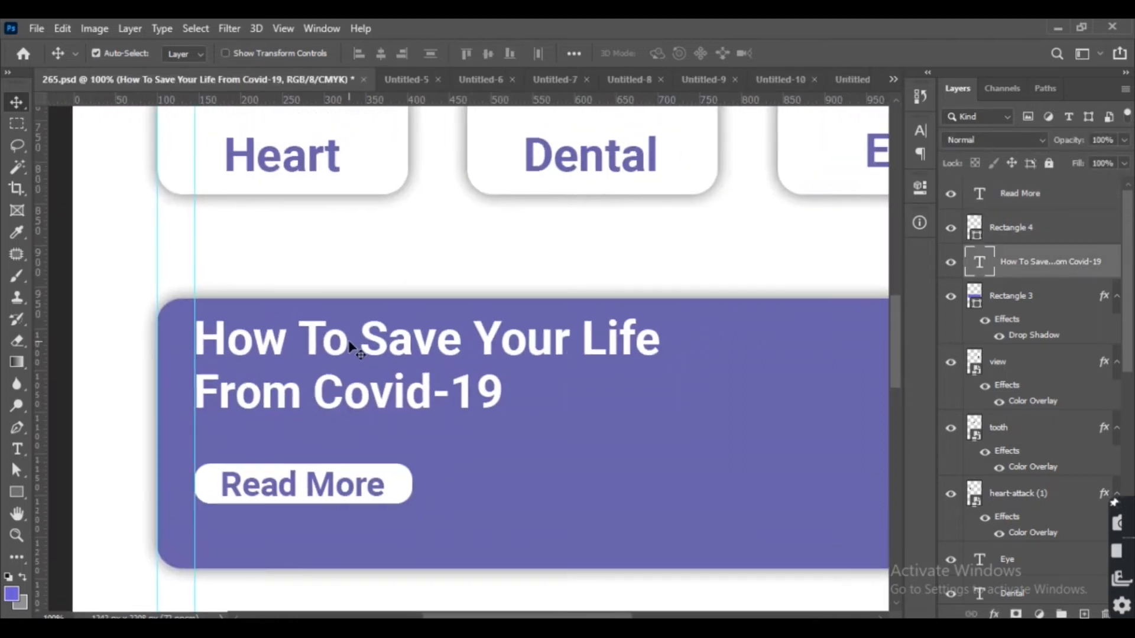
pyautogui.doubleClick(356, 345)
pyautogui.click(417, 55)
pyautogui.write('26')
pyautogui.press('Return')
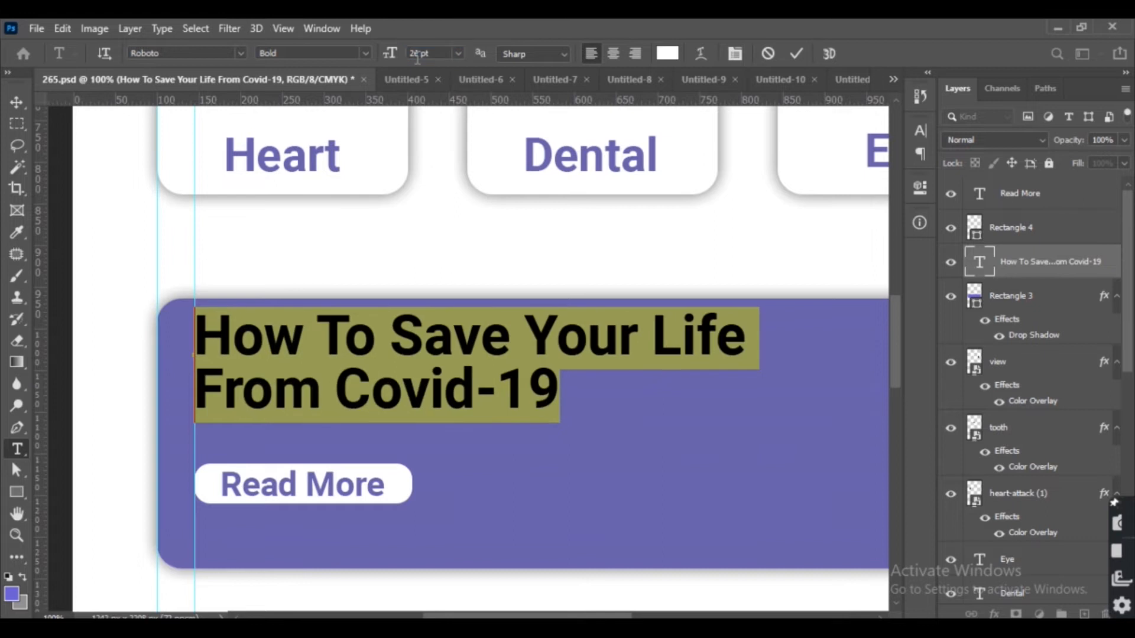
pyautogui.click(920, 130)
pyautogui.click(867, 174)
pyautogui.write('30')
pyautogui.press('Return')
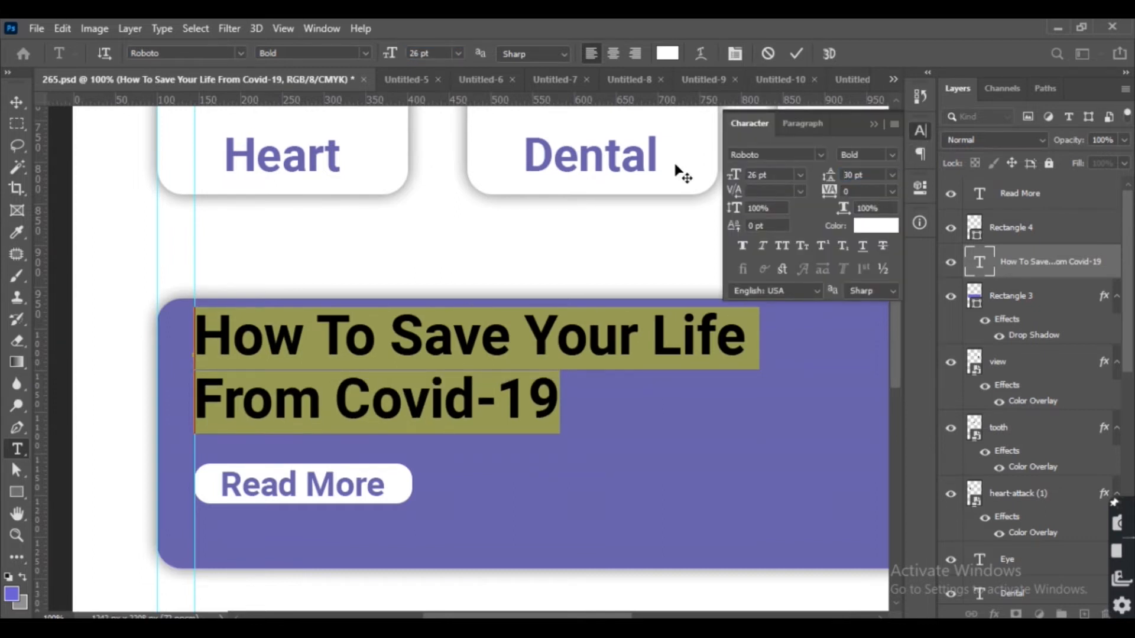
# Place the female doctor illustration on the banner's right side and nudge it up and right.
pyautogui.click(14, 101)
pyautogui.hotkey('ctrl', '-')
pyautogui.hotkey('ctrl', '-')
pyautogui.hotkey('ctrl', '-')
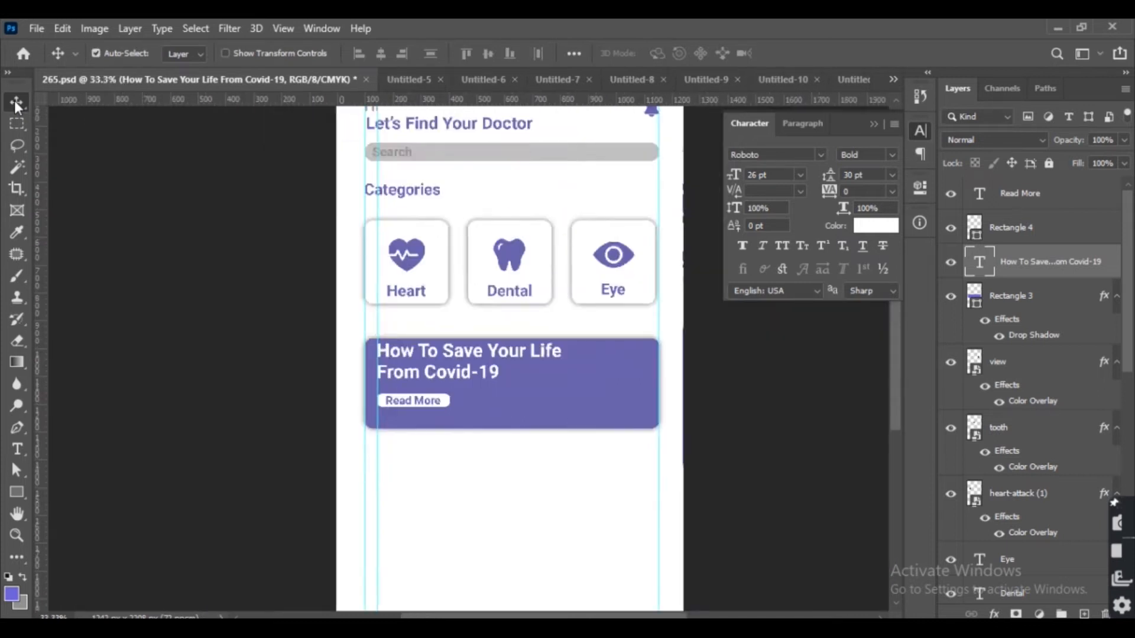
pyautogui.hotkey('ctrl', '+')
pyautogui.hotkey('ctrl', '+')
pyautogui.moveTo(411, 403); pyautogui.dragTo(244, 395)
pyautogui.click(433, 76)
pyautogui.moveTo(400, 291); pyautogui.dragTo(600, 375)
pyautogui.press('Up')
pyautogui.press('Up')
pyautogui.press('Up')
pyautogui.press('Up')
pyautogui.press('Up')
pyautogui.press('Right')
pyautogui.press('Right')
pyautogui.press('Right')
pyautogui.press('Right')
pyautogui.press('Right')
pyautogui.press('Right')
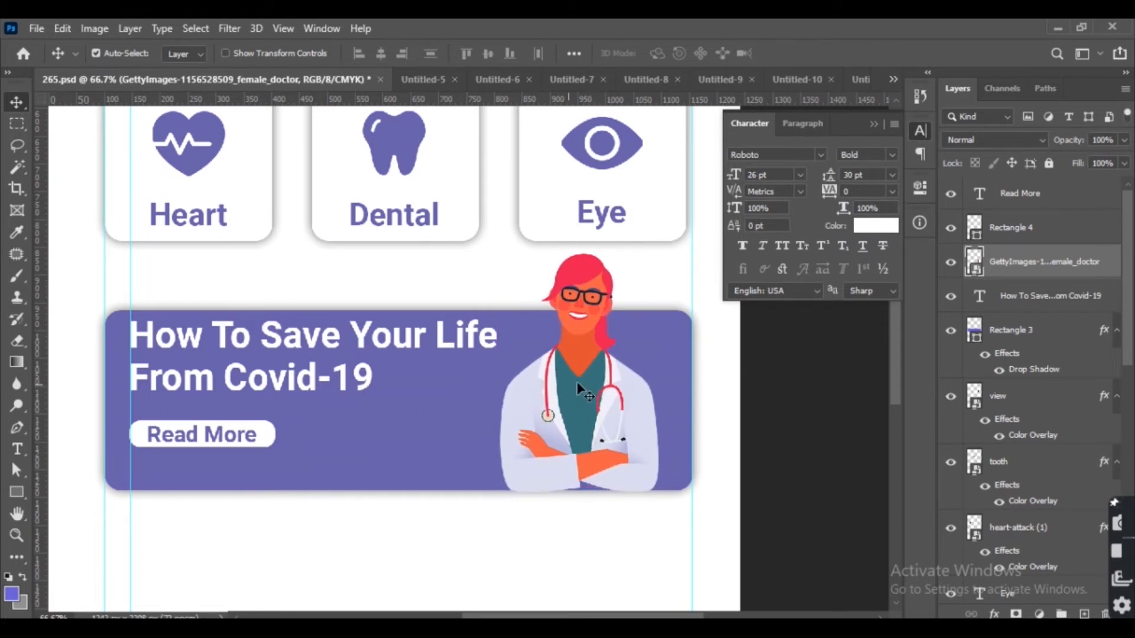
# Select all banner elements and nudge them down three pixels.
pyautogui.moveTo(768, 314); pyautogui.dragTo(106, 520)
pyautogui.press('Down')
pyautogui.press('Down')
pyautogui.press('Down')
pyautogui.press('Down')
pyautogui.press('Down')
pyautogui.press('Down')
pyautogui.press('Down')
pyautogui.press('Down')
pyautogui.press('Down')
pyautogui.press('Down')
pyautogui.press('Down')
pyautogui.press('Down')
pyautogui.press('Down')
pyautogui.press('Down')
pyautogui.press('Down')
pyautogui.press('Down')
pyautogui.press('Down')
pyautogui.press('Down')
pyautogui.press('Down')
pyautogui.press('Down')
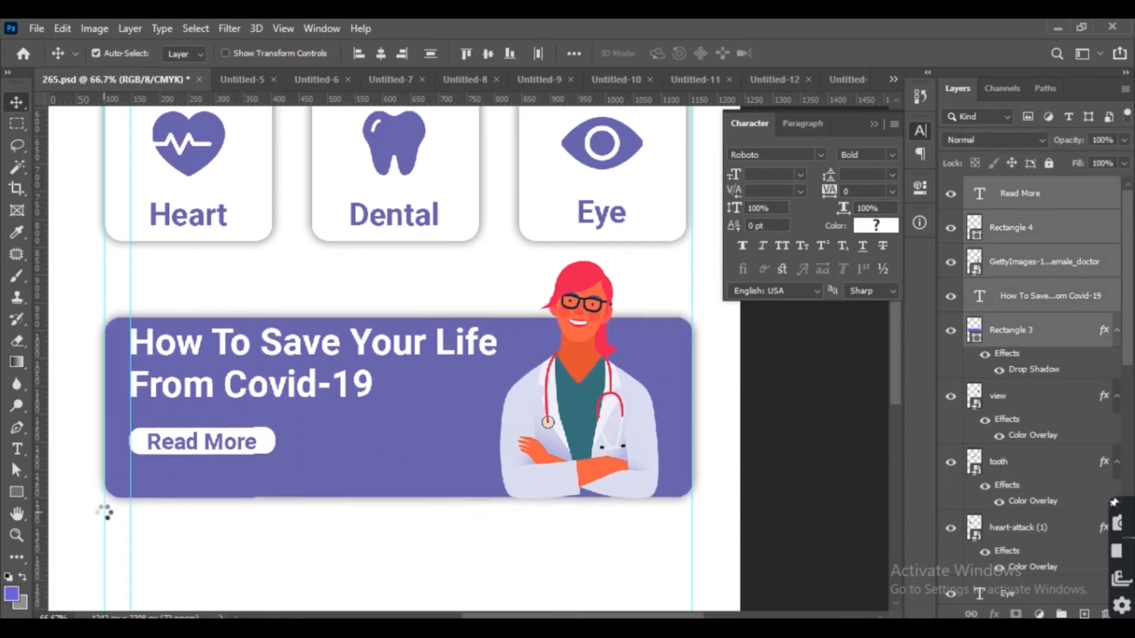
# Draw a closed wavy background shape with the Pen tool below the banner, extending past the canvas edges.
pyautogui.click(807, 387)
pyautogui.hotkey('ctrl', '-')
pyautogui.hotkey('ctrl', '-')
pyautogui.hotkey('ctrl', '+')
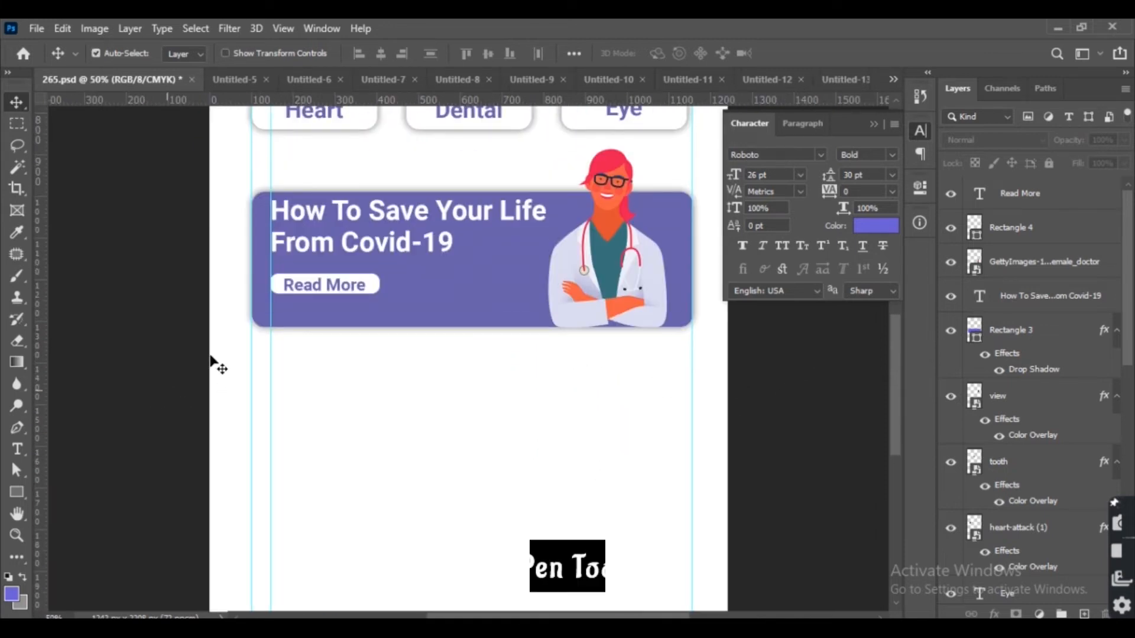
pyautogui.press('p')
pyautogui.click(196, 305)
pyautogui.moveTo(292, 405); pyautogui.dragTo(396, 403)
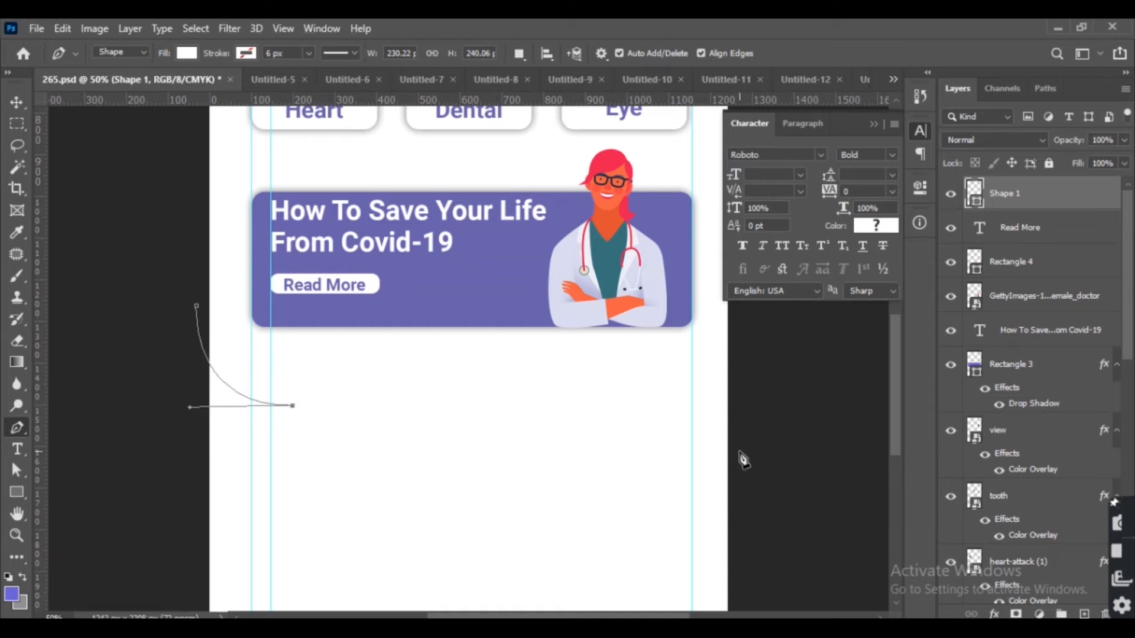
pyautogui.moveTo(662, 438); pyautogui.dragTo(694, 477)
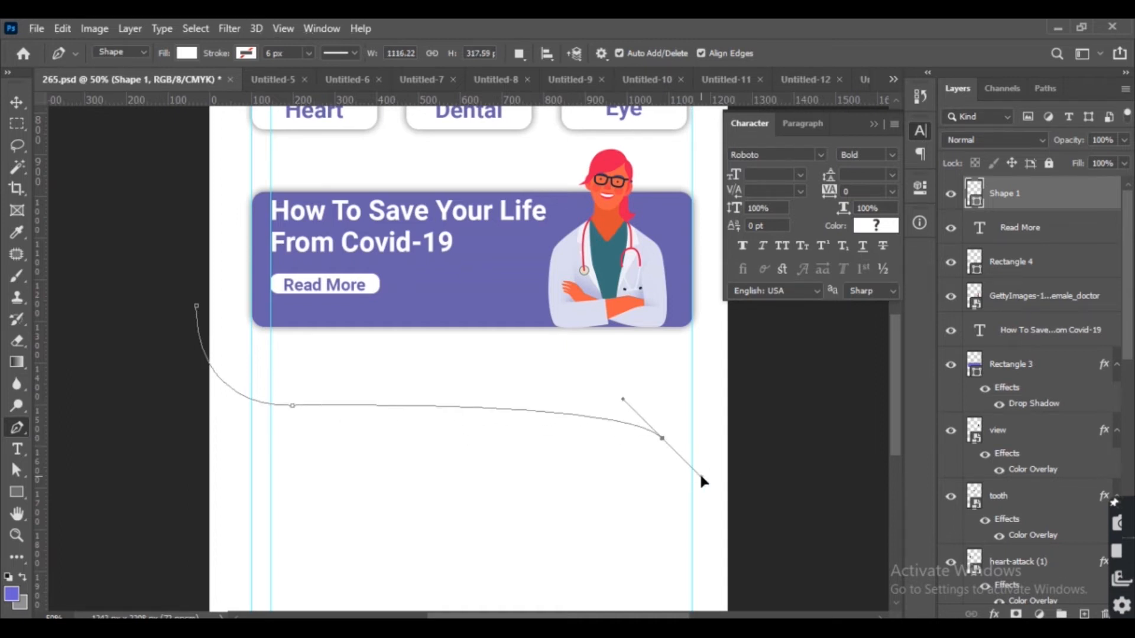
pyautogui.hotkey('ctrl', 'z')
pyautogui.click(608, 404)
pyautogui.hotkey('ctrl', 'z')
pyautogui.click(604, 406)
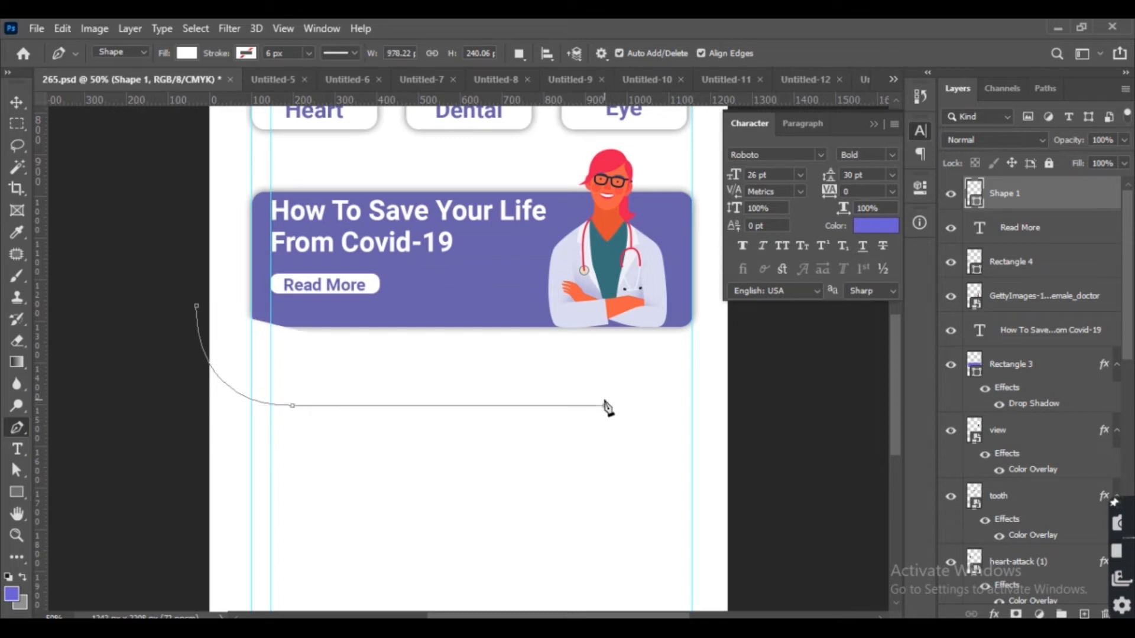
pyautogui.moveTo(740, 473); pyautogui.dragTo(786, 550)
pyautogui.keyDown('alt'); pyautogui.click(740, 473); pyautogui.keyUp('alt')
pyautogui.scroll(-1, 741, 475)
pyautogui.scroll(-3, 744, 482)
pyautogui.click(770, 551)
pyautogui.click(375, 530)
pyautogui.click(151, 525)
pyautogui.click(151, 362)
pyautogui.click(156, 247)
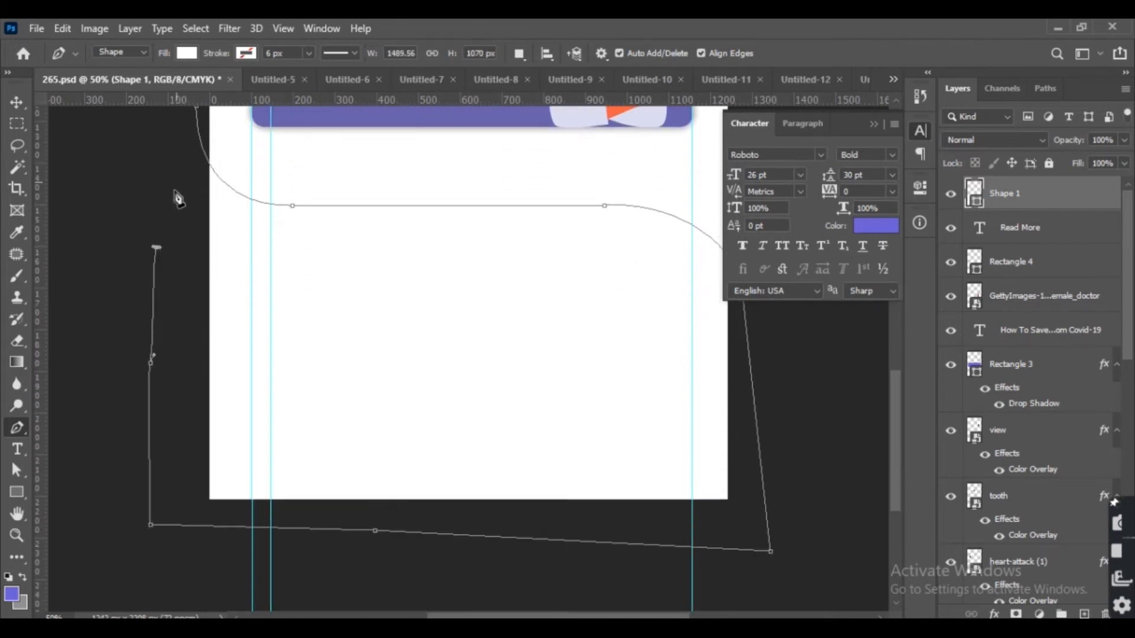
pyautogui.scroll(2, 174, 207)
pyautogui.click(197, 213)
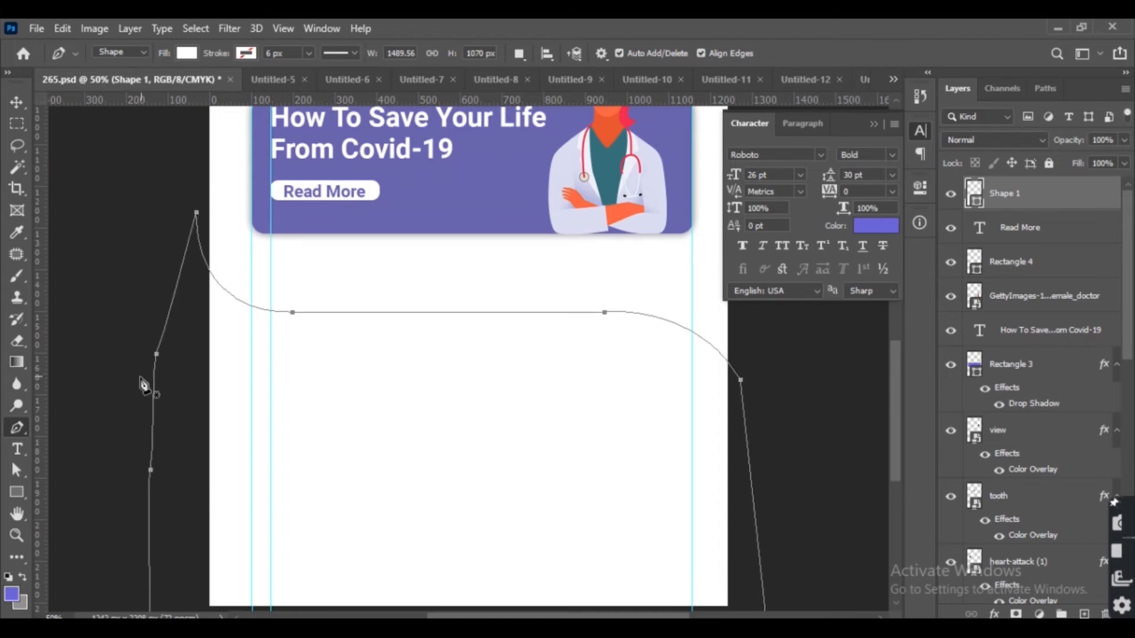
# Fill the wavy shape with a light lavender color chosen in the color picker.
pyautogui.press('v')
pyautogui.click(14, 594)
pyautogui.moveTo(694, 187); pyautogui.dragTo(684, 179)
pyautogui.click(992, 140)
pyautogui.hotkey('alt', 'BackSpace')
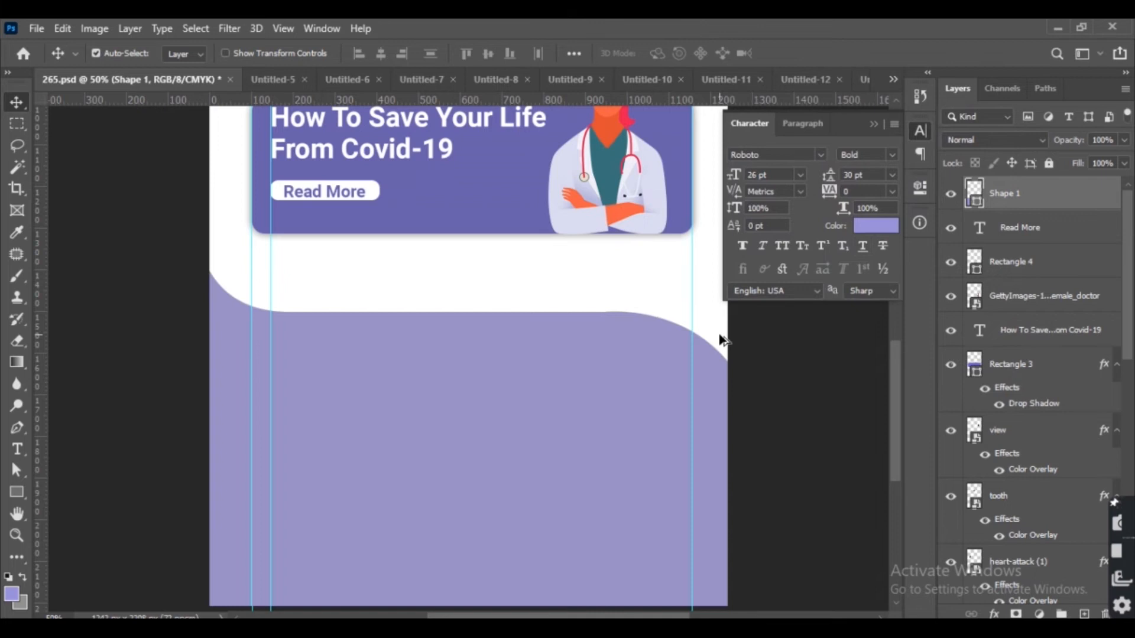
pyautogui.click(13, 595)
pyautogui.moveTo(682, 190); pyautogui.dragTo(664, 184)
pyautogui.click(987, 134)
pyautogui.hotkey('alt', 'BackSpace')
pyautogui.scroll(-1, 792, 408)
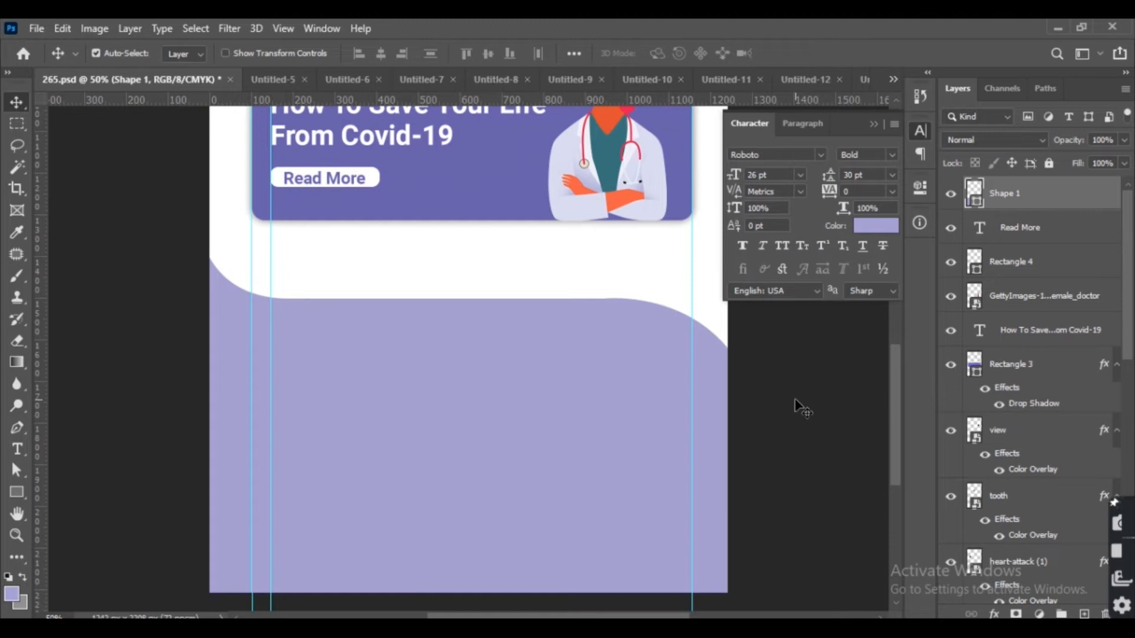
# Add a bold 26 pt 'Popular' text layer on the lavender area.
pyautogui.click(795, 400)
pyautogui.hotkey('ctrl', '+')
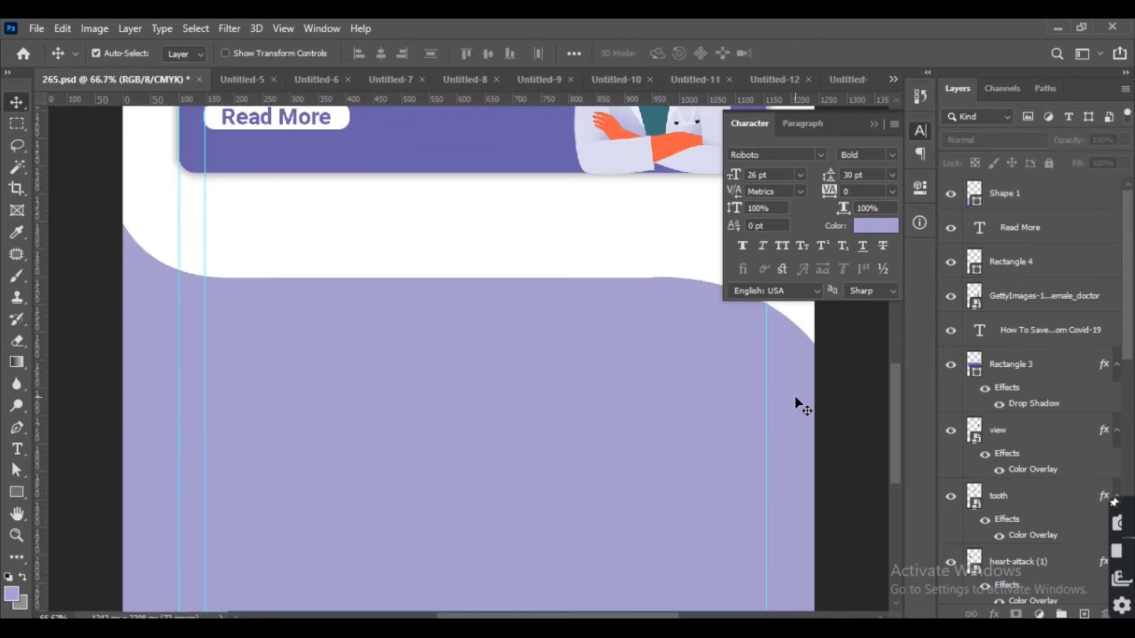
pyautogui.moveTo(270, 311); pyautogui.dragTo(300, 322)
pyautogui.press('t')
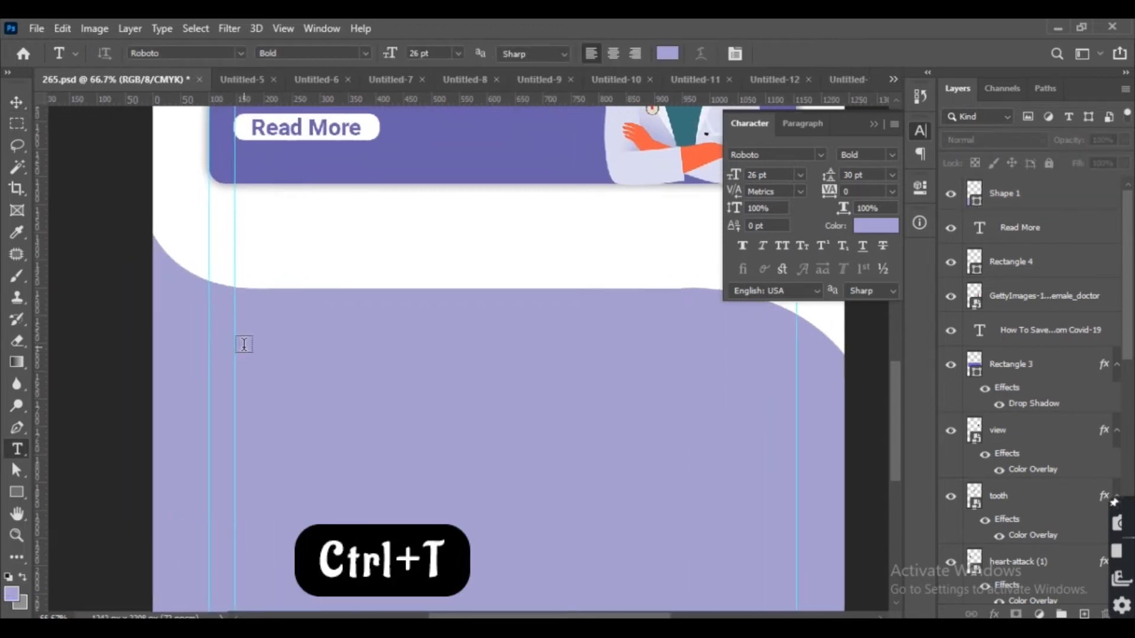
pyautogui.click(244, 344)
pyautogui.write('Po')
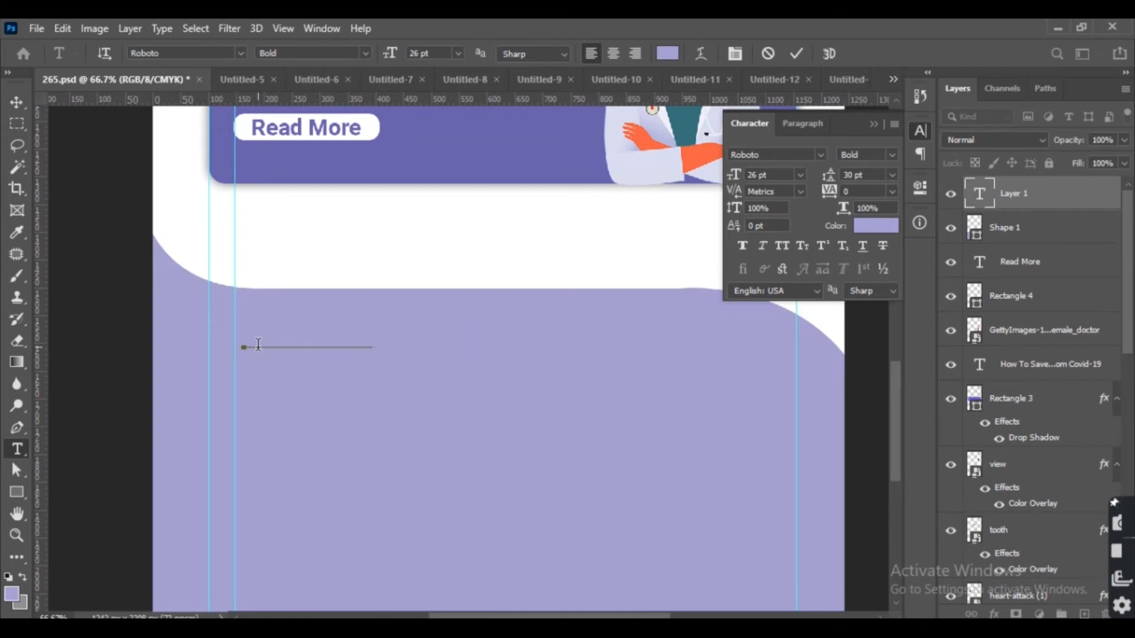
pyautogui.hotkey('ctrl', 'Return')
# Fill the 'Popular' text with the purple foreground color.
pyautogui.press('i')
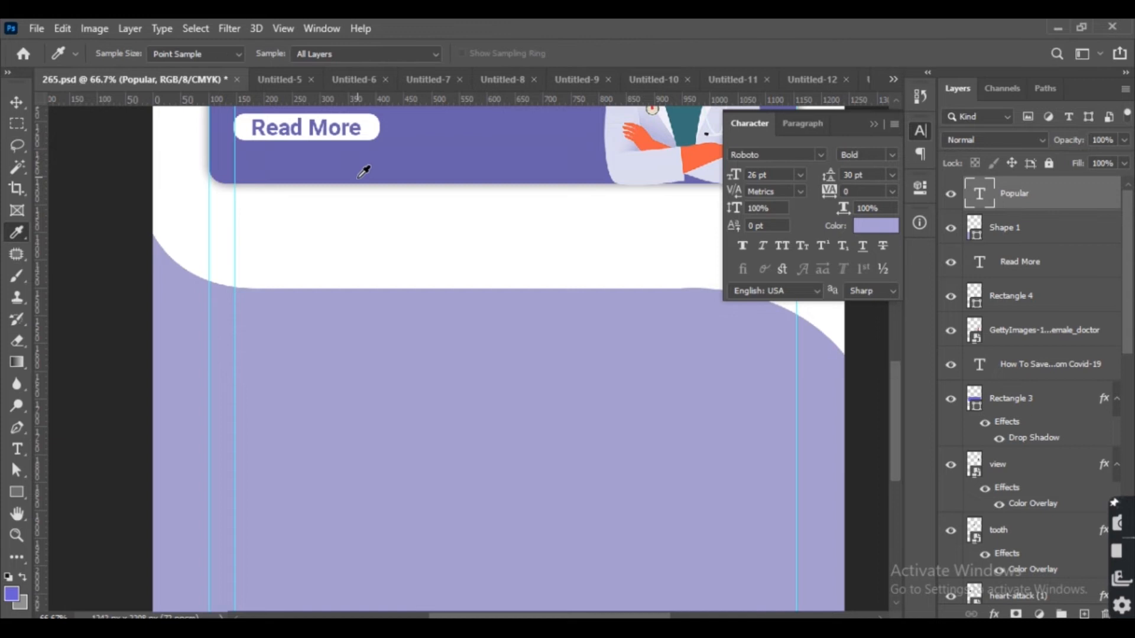
pyautogui.press('v')
pyautogui.hotkey('alt', 'BackSpace')
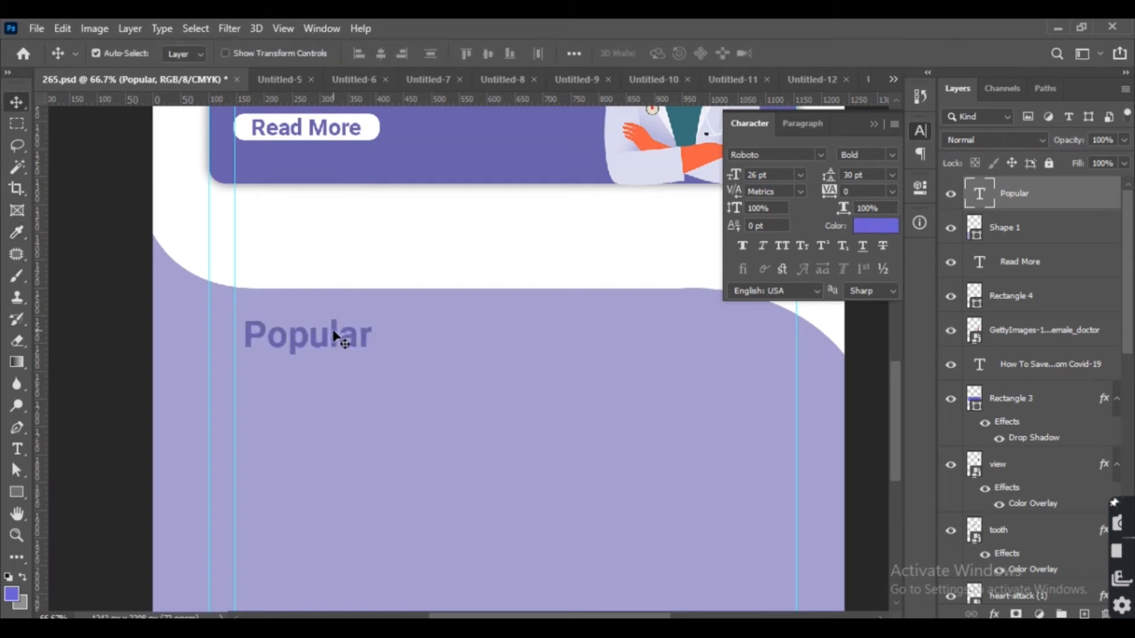
# Fill the 'Popular' text with white and nudge it three pixels left.
pyautogui.press('i')
pyautogui.press('v')
pyautogui.hotkey('ctrl', 'BackSpace')
pyautogui.press('Left')
pyautogui.press('Left')
pyautogui.press('Left')
pyautogui.press('Left')
pyautogui.press('Left')
pyautogui.press('Left')
pyautogui.press('Left')
pyautogui.press('Left')
pyautogui.press('Left')
pyautogui.press('Left')
pyautogui.press('Left')
pyautogui.press('Left')
pyautogui.press('Left')
# Extend the heading text to read 'Popular Doctors'.
pyautogui.doubleClick(331, 338)
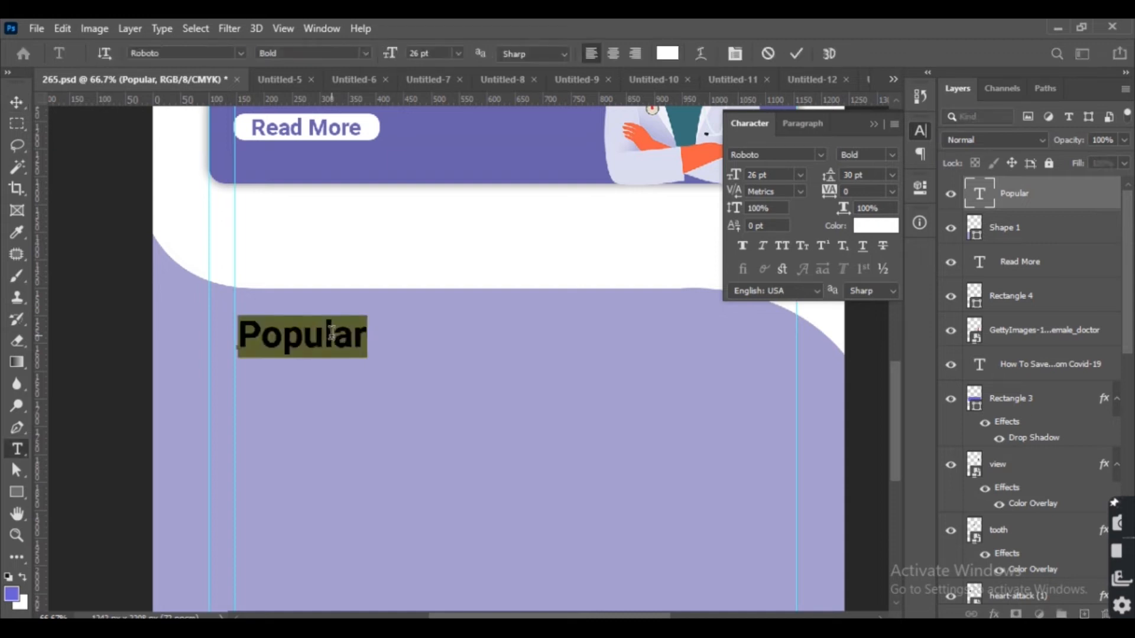
pyautogui.press('Escape')
pyautogui.press('v')
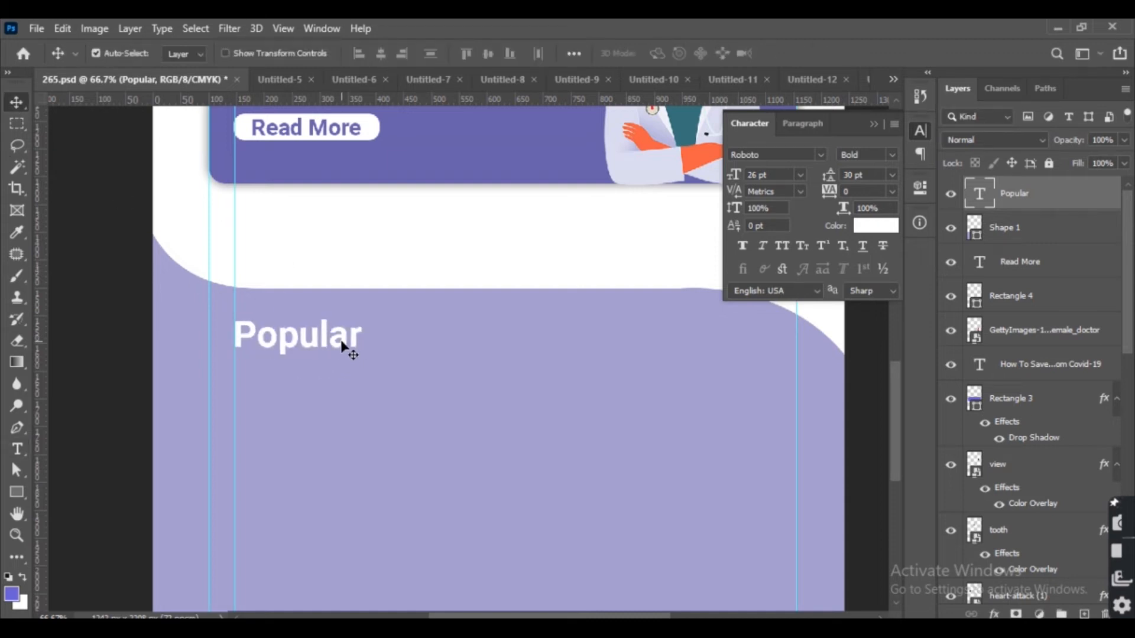
pyautogui.doubleClick(342, 340)
pyautogui.press('End')
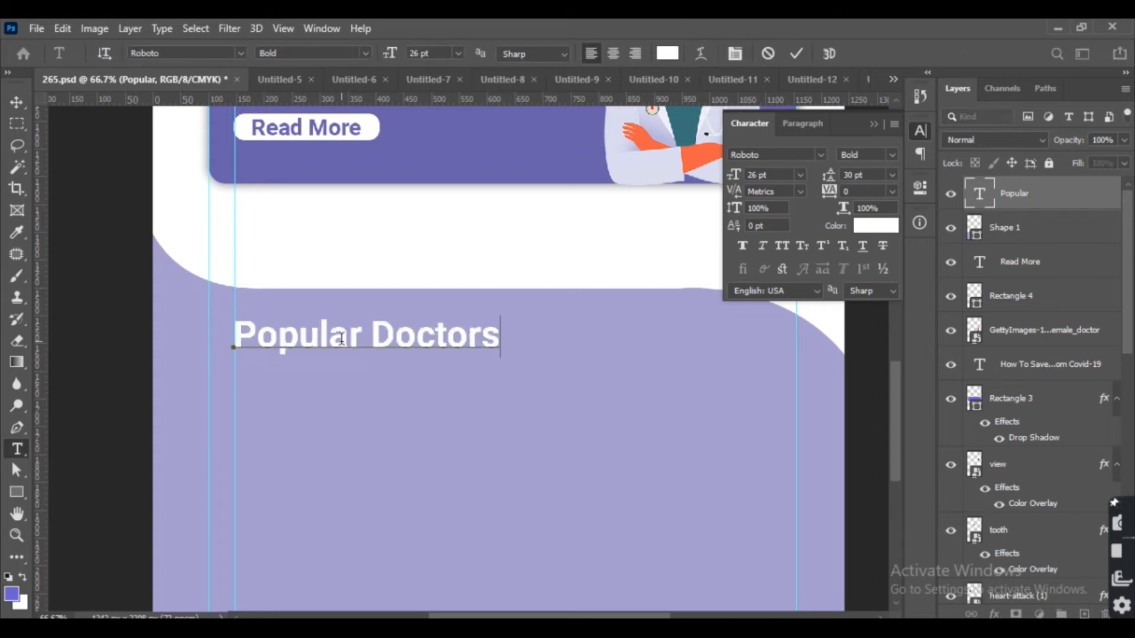
pyautogui.click(21, 106)
# Draw a rectangle about 448 × 140 px below the 'Popular Doctors' heading.
pyautogui.scroll(-2, 170, 309)
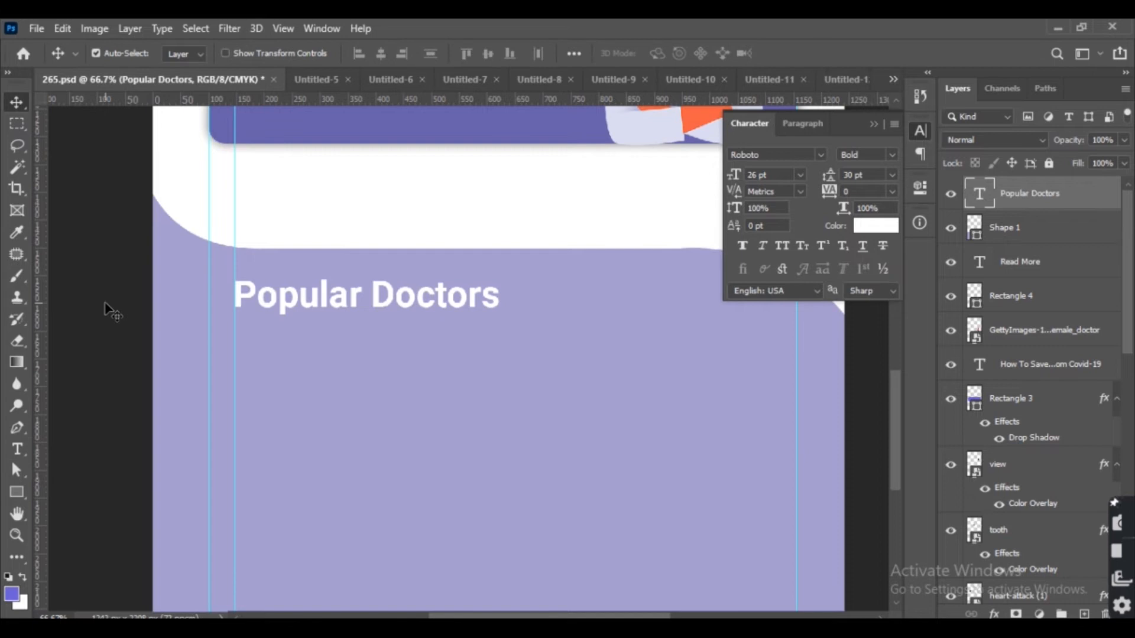
pyautogui.click(110, 308)
pyautogui.click(23, 495)
pyautogui.moveTo(235, 348); pyautogui.dragTo(483, 426)
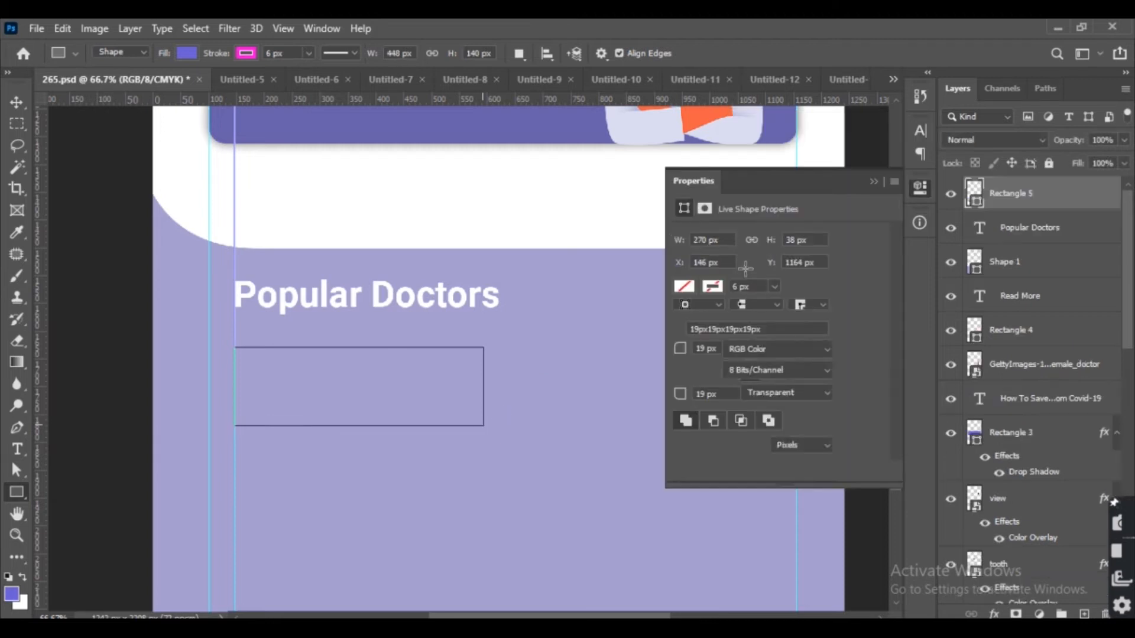
pyautogui.press('Return')
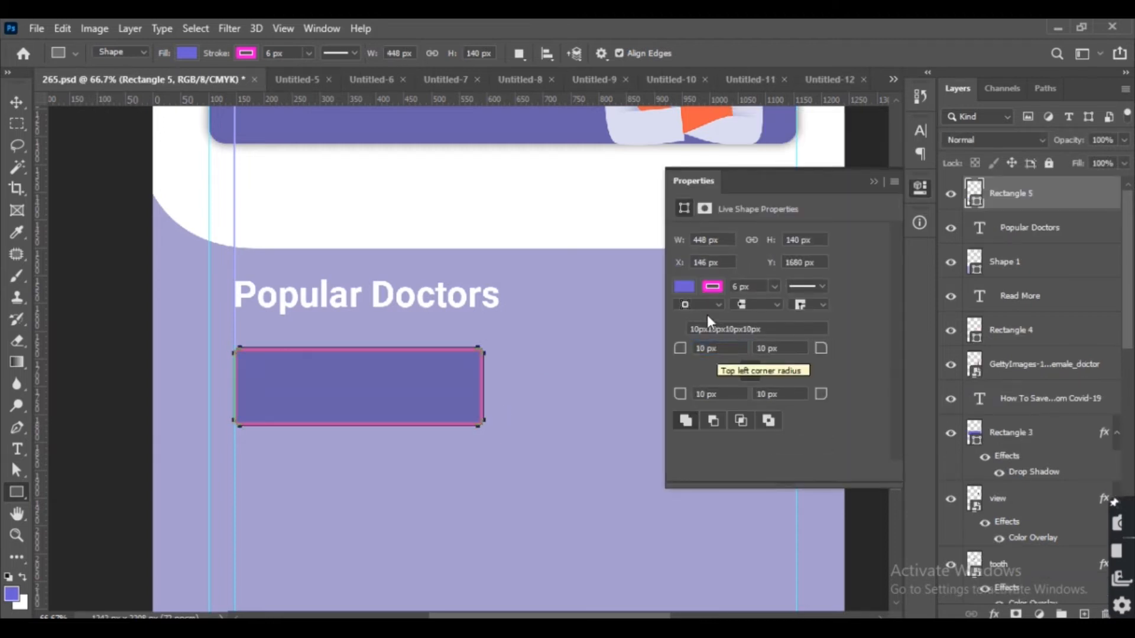
# Remove the rectangle's stroke and set its fill to white.
pyautogui.click(713, 287)
pyautogui.click(694, 320)
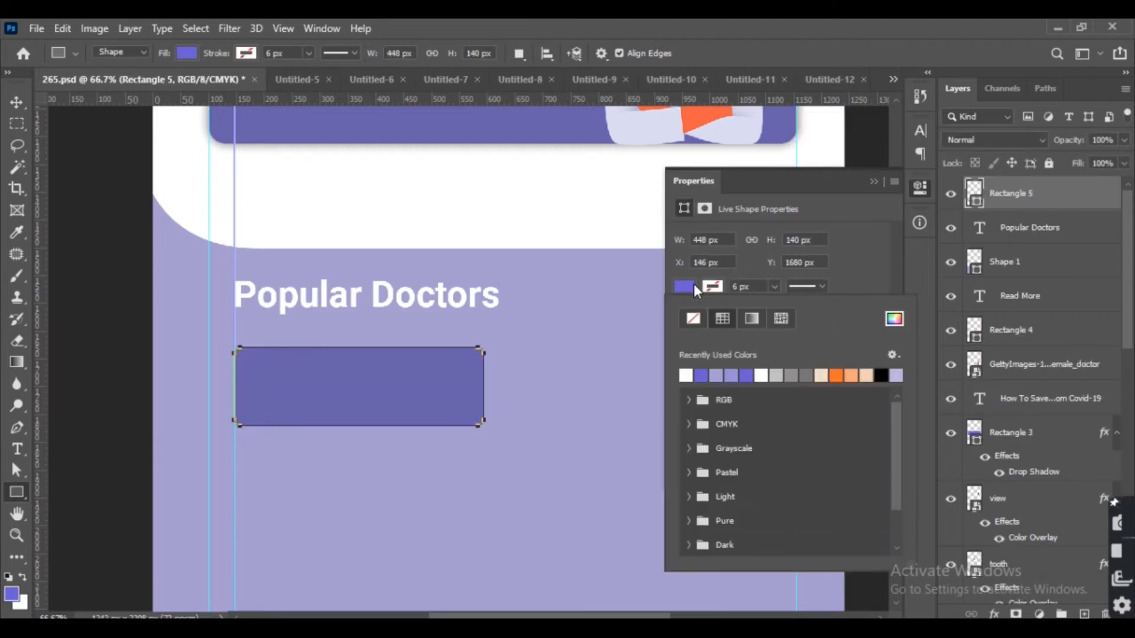
pyautogui.click(685, 376)
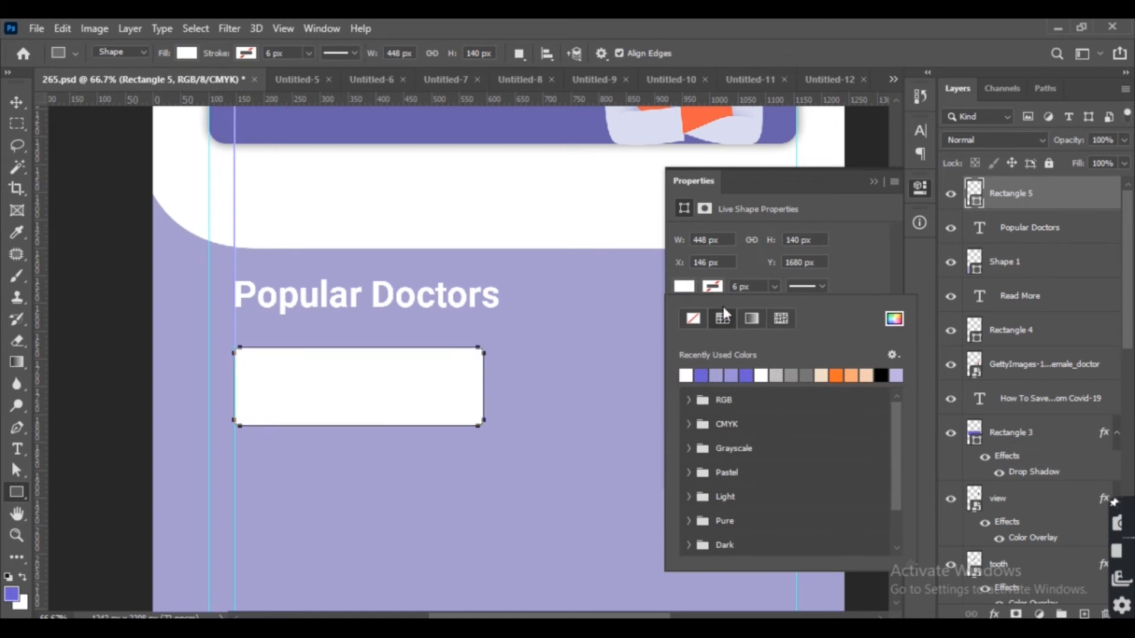
# Apply a drop shadow to the white card rectangle.
pyautogui.click(872, 183)
pyautogui.click(573, 530)
pyautogui.press('Return')
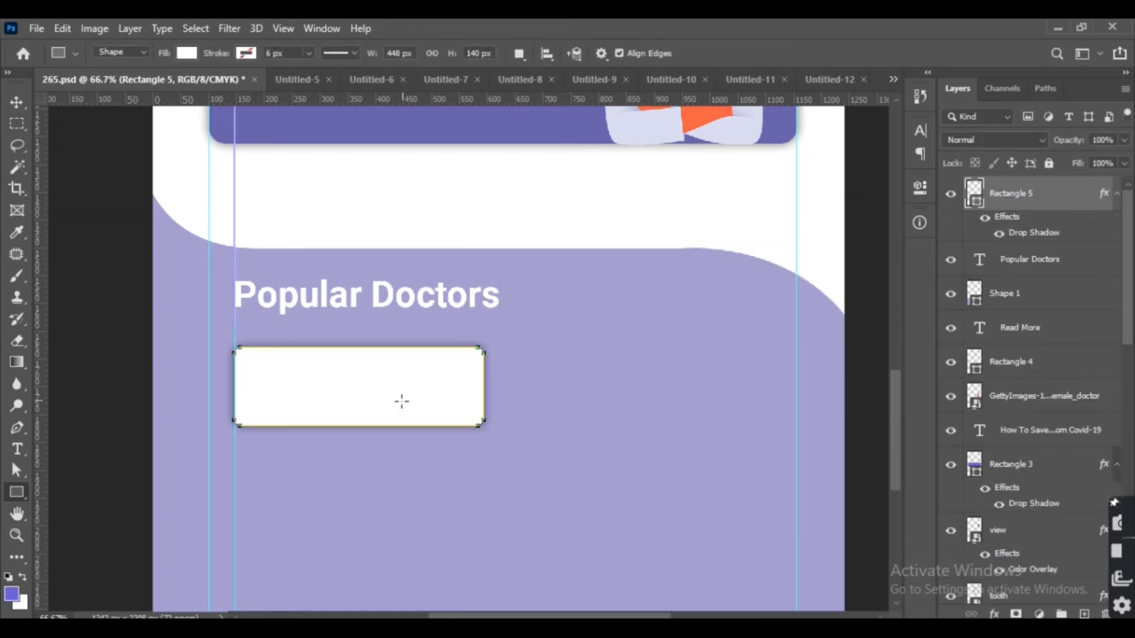
pyautogui.press('v')
pyautogui.hotkey('ctrl', 'j')
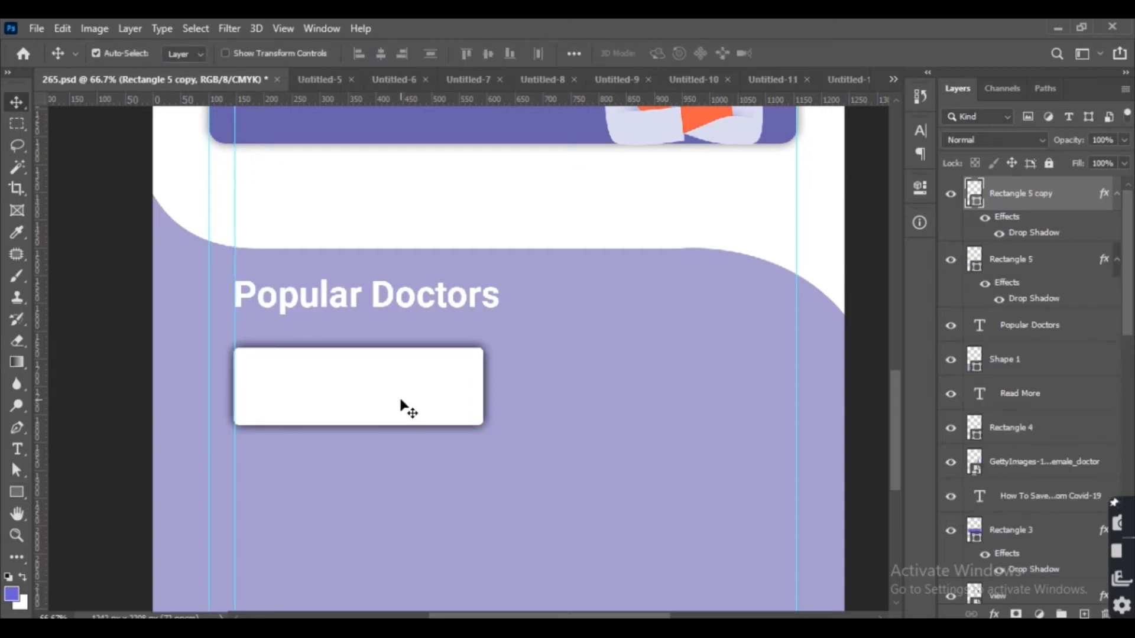
pyautogui.hotkey('ctrl', 'z')
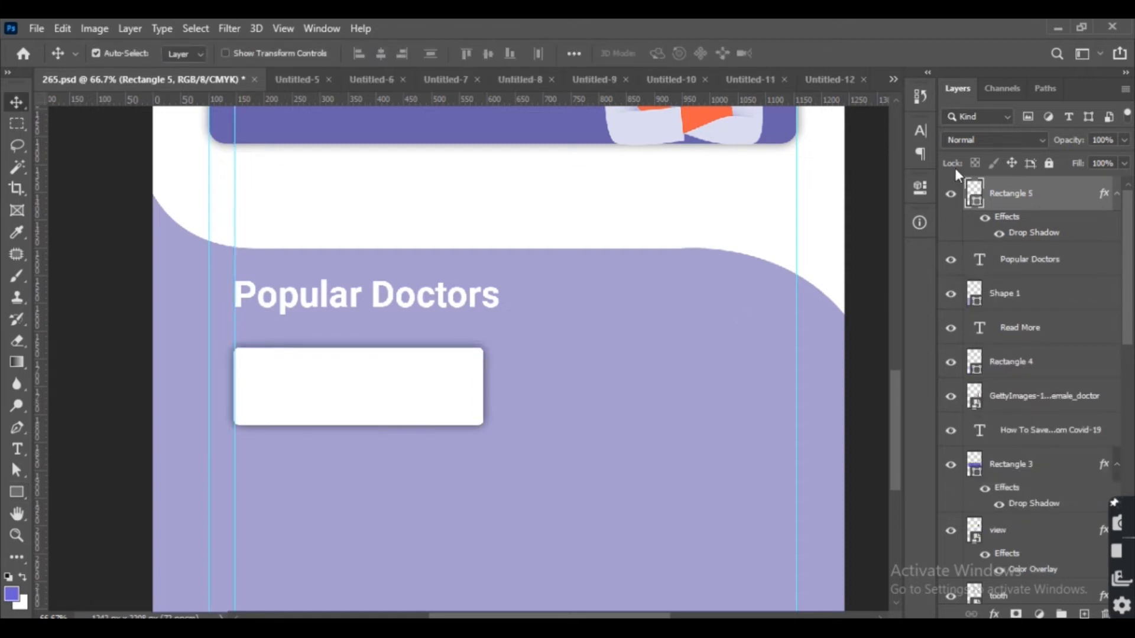
# Round the card rectangle's corners to 30 px.
pyautogui.click(920, 187)
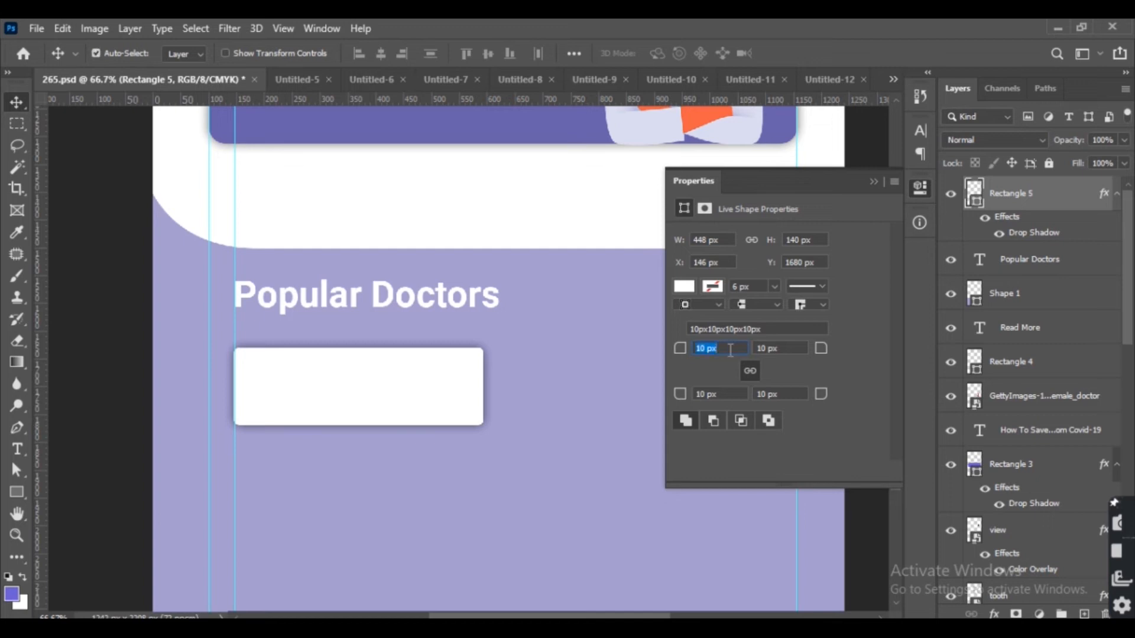
pyautogui.press('Return')
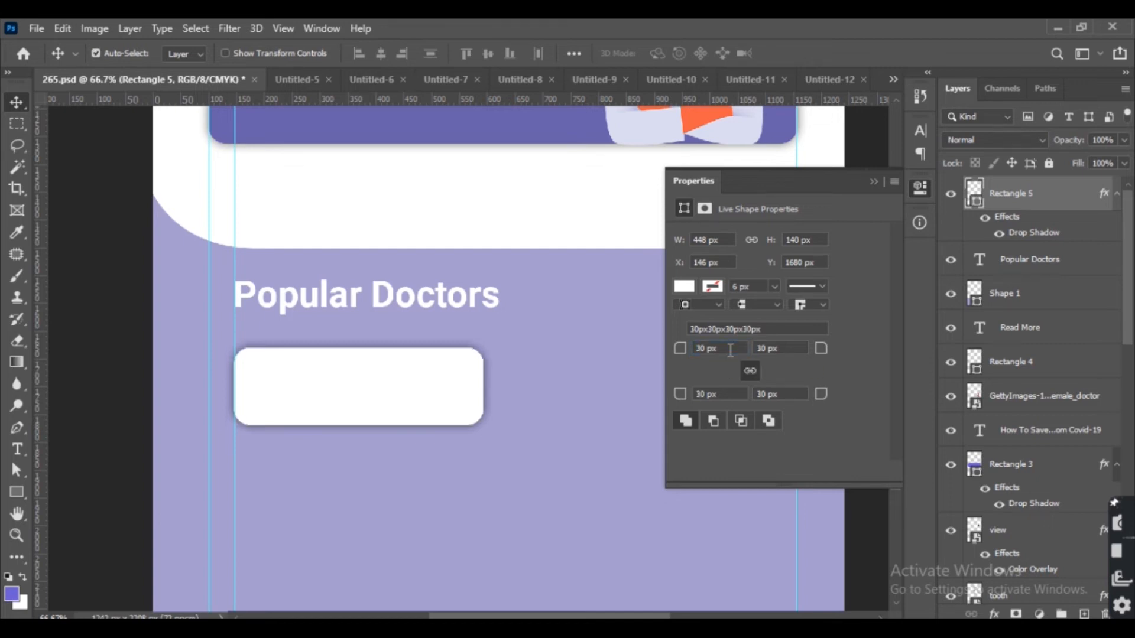
pyautogui.click(872, 182)
# Scale the card up to about 110%.
pyautogui.hotkey('ctrl', 't')
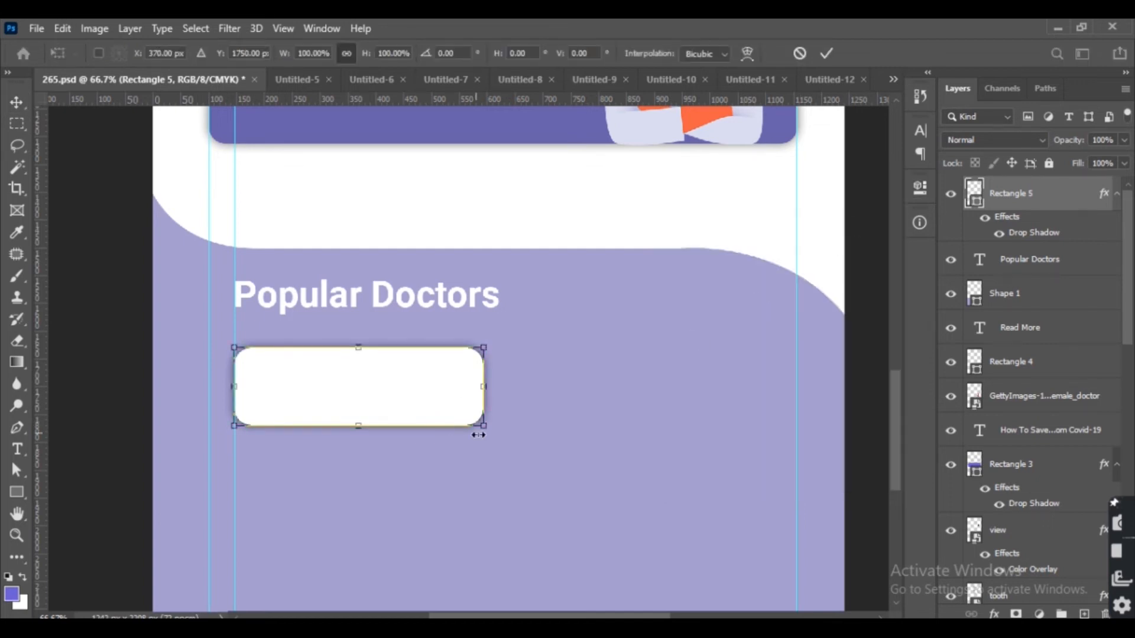
pyautogui.moveTo(484, 425); pyautogui.dragTo(506, 447)
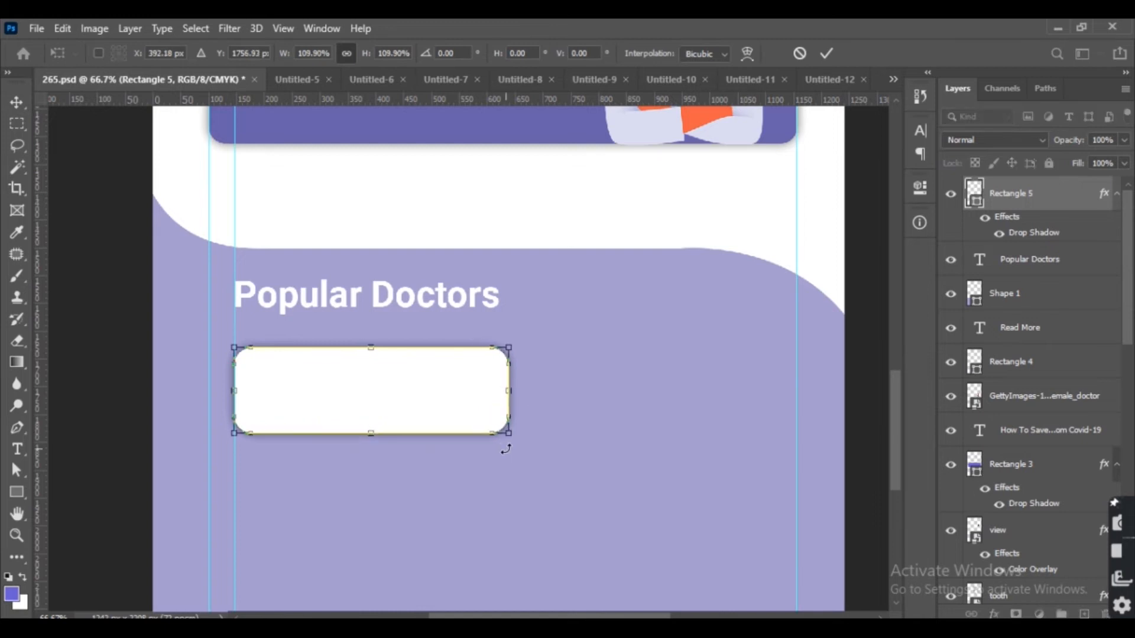
pyautogui.press('Return')
# Duplicate the card and move the copy to the right so two cards sit side by side.
pyautogui.hotkey('ctrl', 'j')
pyautogui.hotkey('shift', 'Right')
pyautogui.hotkey('shift', 'Right')
pyautogui.hotkey('shift', 'Right')
pyautogui.hotkey('shift', 'Right')
pyautogui.hotkey('shift', 'Right')
pyautogui.hotkey('shift', 'Right')
pyautogui.hotkey('shift', 'Right')
pyautogui.hotkey('shift', 'Right')
pyautogui.hotkey('shift', 'Right')
pyautogui.hotkey('shift', 'Right')
pyautogui.hotkey('shift', 'Right')
pyautogui.hotkey('shift', 'Right')
pyautogui.hotkey('shift', 'Right')
pyautogui.hotkey('shift', 'Right')
pyautogui.hotkey('shift', 'Right')
pyautogui.hotkey('shift', 'Right')
pyautogui.hotkey('shift', 'Right')
pyautogui.hotkey('shift', 'Right')
pyautogui.hotkey('shift', 'Right')
pyautogui.hotkey('shift', 'Right')
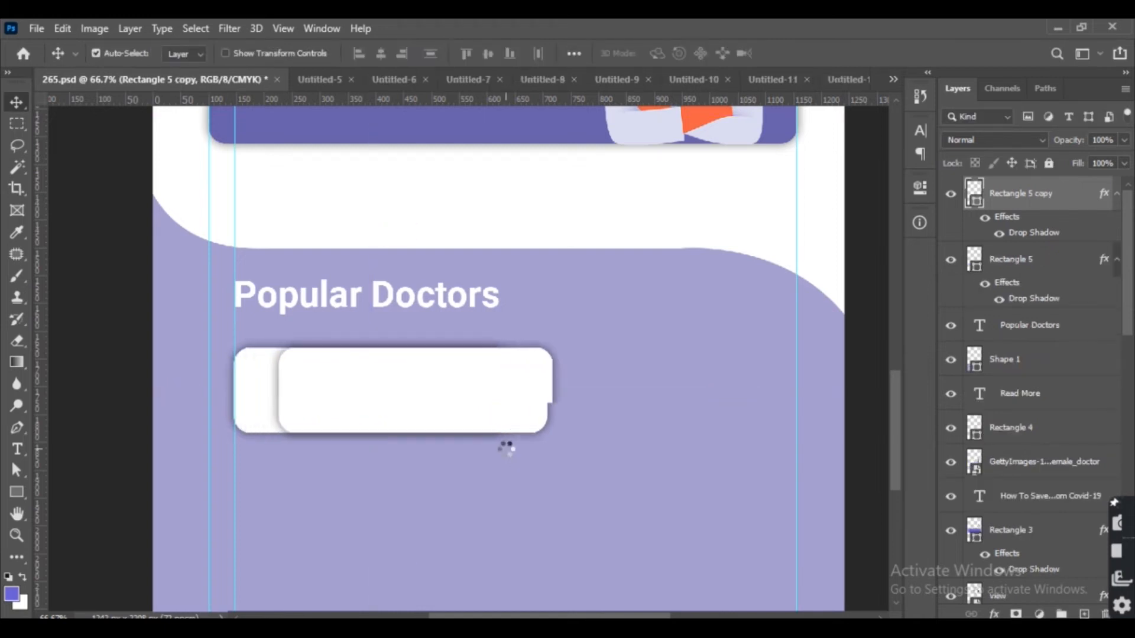
pyautogui.hotkey('shift', 'Right')
pyautogui.hotkey('shift', 'Right')
pyautogui.hotkey('shift', 'Right')
pyautogui.hotkey('shift', 'Right')
pyautogui.hotkey('shift', 'Right')
pyautogui.hotkey('shift', 'Right')
pyautogui.hotkey('shift', 'Right')
pyautogui.hotkey('shift', 'Right')
pyautogui.hotkey('shift', 'Right')
pyautogui.hotkey('shift', 'Right')
pyautogui.hotkey('shift', 'Right')
pyautogui.hotkey('shift', 'Right')
pyautogui.hotkey('shift', 'Right')
pyautogui.hotkey('shift', 'Right')
pyautogui.hotkey('shift', 'Right')
pyautogui.hotkey('shift', 'Right')
pyautogui.hotkey('shift', 'Right')
pyautogui.hotkey('shift', 'Right')
pyautogui.hotkey('shift', 'Right')
pyautogui.hotkey('shift', 'Right')
pyautogui.hotkey('shift', 'Left')
pyautogui.hotkey('shift', 'Left')
pyautogui.hotkey('shift', 'Left')
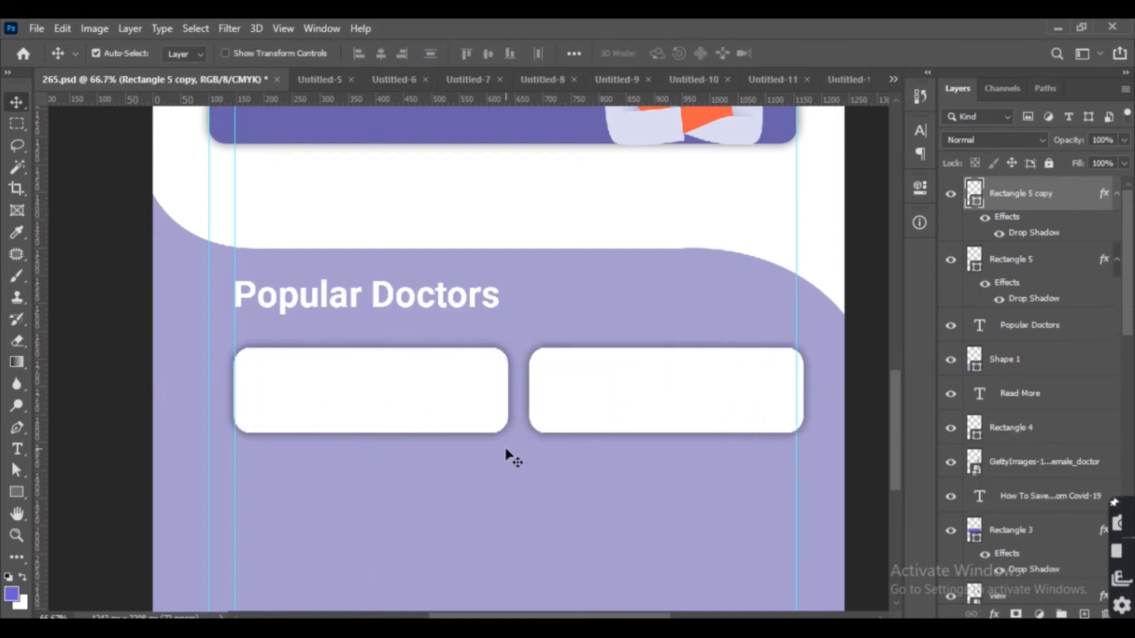
pyautogui.hotkey('shift', 'Right')
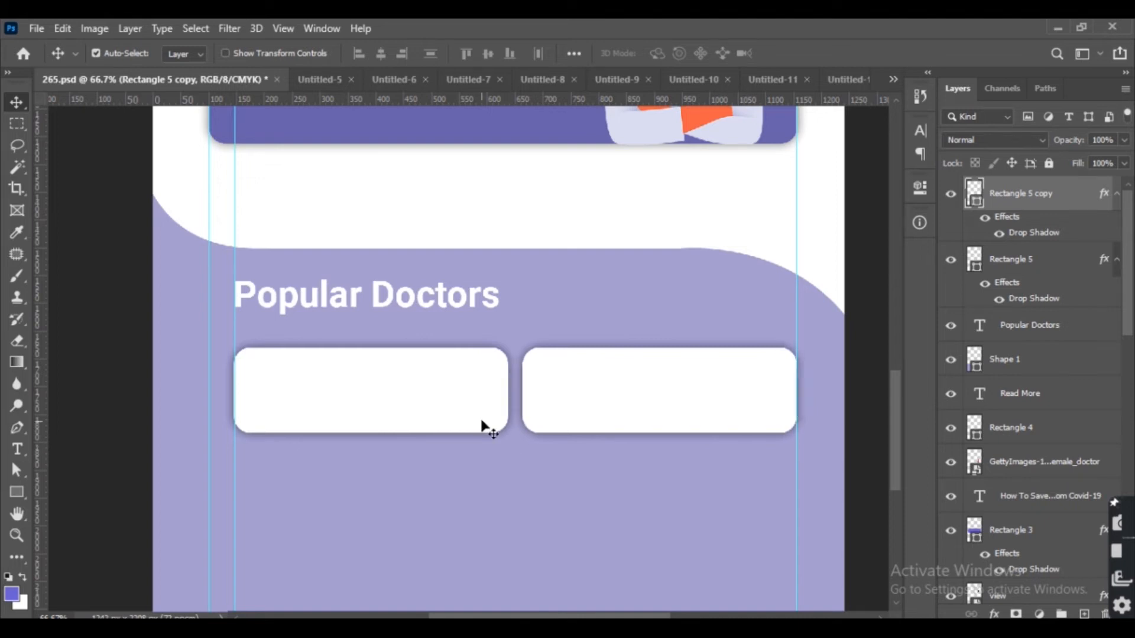
# Select both cards, duplicate them and move the copies down to form a second row.
pyautogui.click(494, 403)
pyautogui.keyDown('shift'); pyautogui.click(610, 399); pyautogui.keyUp('shift')
pyautogui.click(860, 432)
pyautogui.click(608, 404)
pyautogui.keyDown('shift'); pyautogui.click(432, 392); pyautogui.keyUp('shift')
pyautogui.hotkey('ctrl', 'j')
pyautogui.hotkey('shift', 'Down')
pyautogui.hotkey('shift', 'Down')
pyautogui.hotkey('shift', 'Down')
pyautogui.hotkey('shift', 'Down')
pyautogui.hotkey('shift', 'Down')
pyautogui.hotkey('shift', 'Down')
pyautogui.hotkey('shift', 'Down')
pyautogui.hotkey('shift', 'Down')
pyautogui.hotkey('shift', 'Down')
pyautogui.hotkey('shift', 'Down')
pyautogui.hotkey('shift', 'Down')
pyautogui.hotkey('shift', 'Down')
pyautogui.hotkey('shift', 'Down')
pyautogui.hotkey('shift', 'Down')
pyautogui.hotkey('shift', 'Down')
pyautogui.hotkey('shift', 'Down')
pyautogui.hotkey('shift', 'Down')
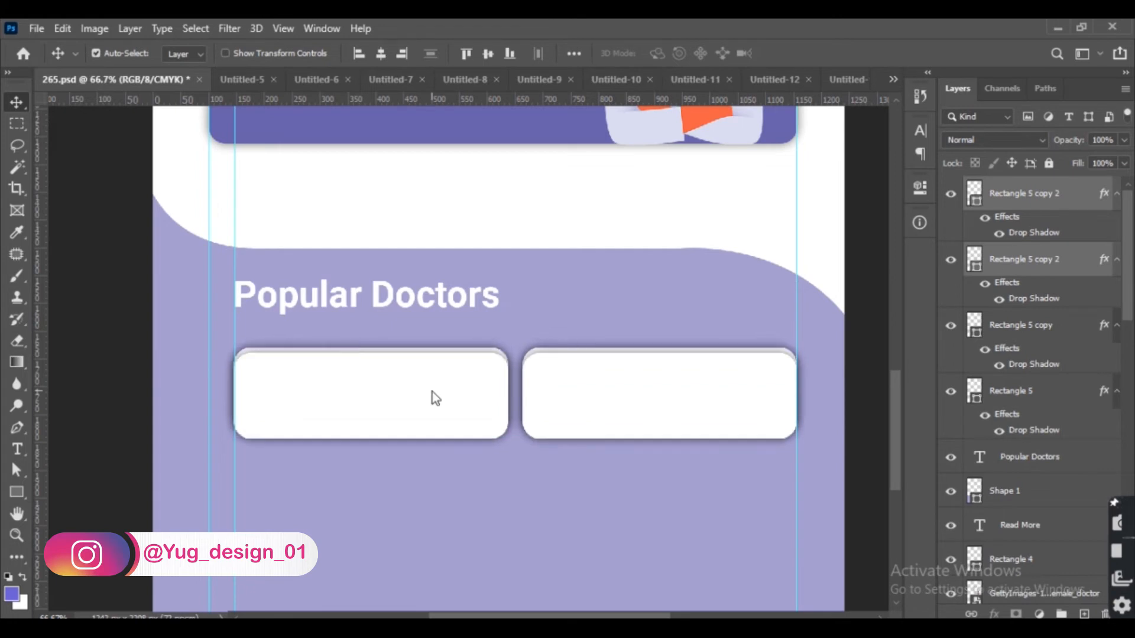
pyautogui.hotkey('shift', 'Down')
pyautogui.hotkey('shift', 'Down')
pyautogui.hotkey('shift', 'Down')
pyautogui.hotkey('shift', 'Down')
pyautogui.hotkey('shift', 'Down')
pyautogui.hotkey('shift', 'Up')
pyautogui.hotkey('shift', 'Up')
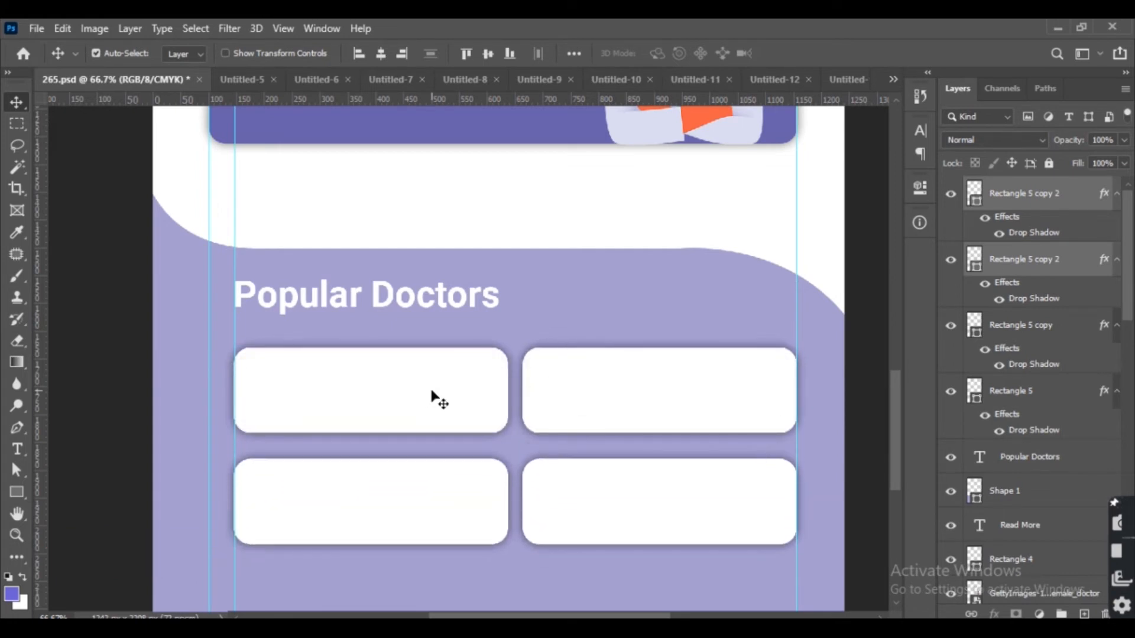
# Nudge the second row of cards up slightly.
pyautogui.scroll(-2, 500, 455)
pyautogui.scroll(1, 494, 471)
pyautogui.scroll(-1, 495, 471)
pyautogui.press('Up')
pyautogui.press('Up')
pyautogui.press('Up')
pyautogui.press('Up')
pyautogui.press('Up')
pyautogui.press('Up')
pyautogui.press('Up')
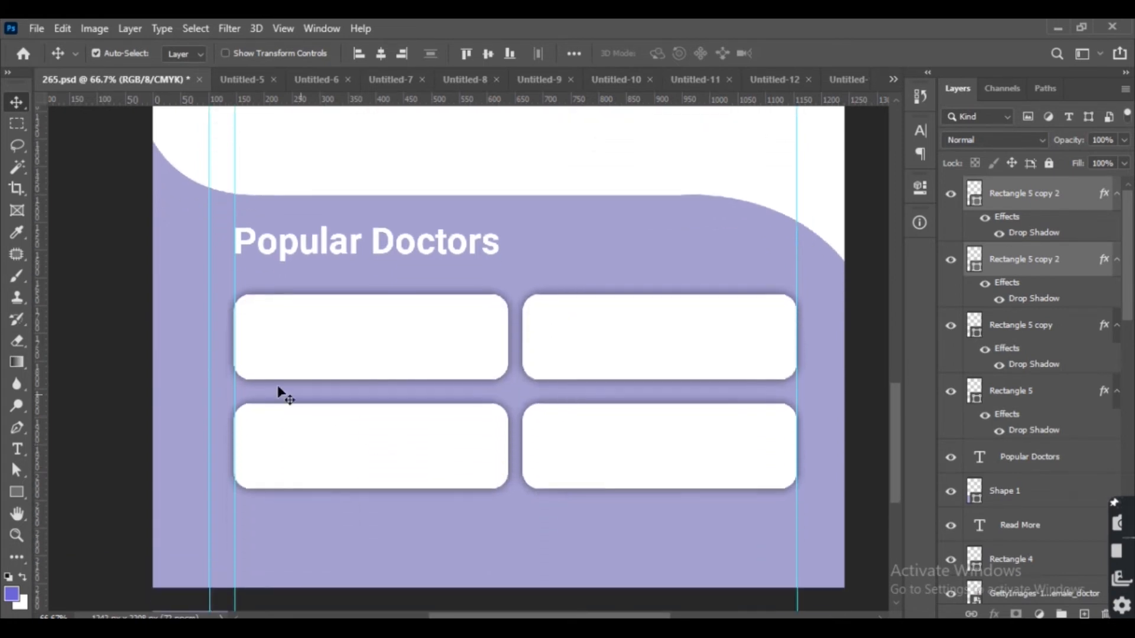
# Draw a circle about 114 px wide at the left of the first card and nudge it into place.
pyautogui.click(121, 324)
pyautogui.click(17, 492)
pyautogui.click(67, 520)
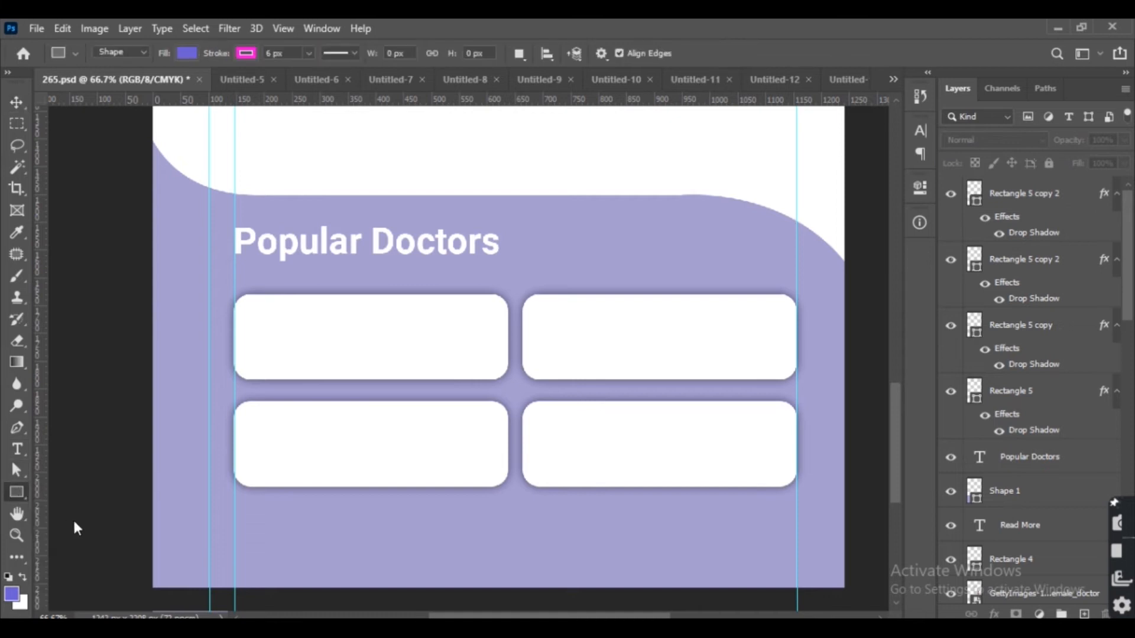
pyautogui.moveTo(246, 309); pyautogui.dragTo(312, 387)
pyautogui.press('v')
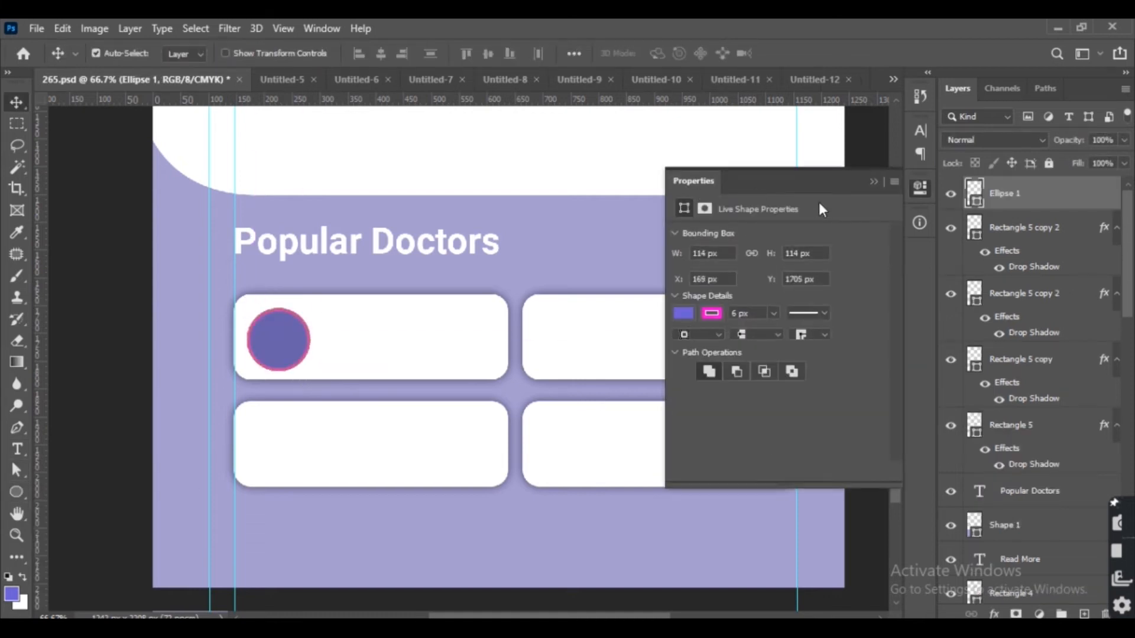
pyautogui.click(874, 182)
pyautogui.press('Left')
pyautogui.press('Left')
pyautogui.press('Left')
pyautogui.press('Left')
pyautogui.press('Left')
pyautogui.press('Left')
pyautogui.press('Left')
pyautogui.press('Left')
pyautogui.press('Up')
pyautogui.press('Up')
pyautogui.press('Up')
pyautogui.press('Up')
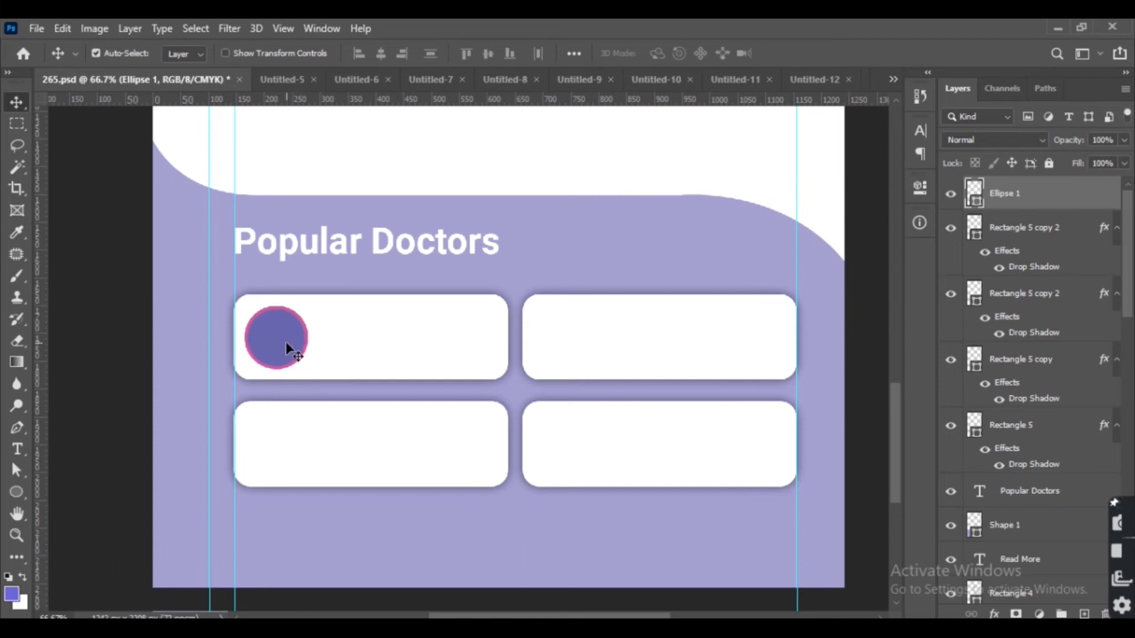
# Remove the circle's stroke.
pyautogui.press('u')
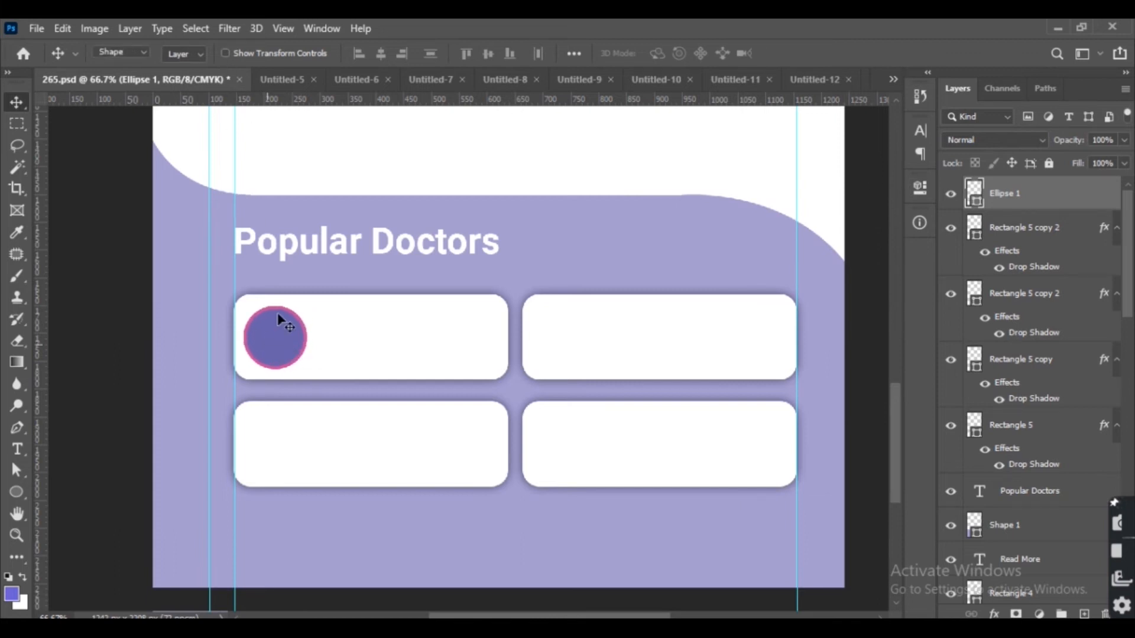
pyautogui.click(246, 53)
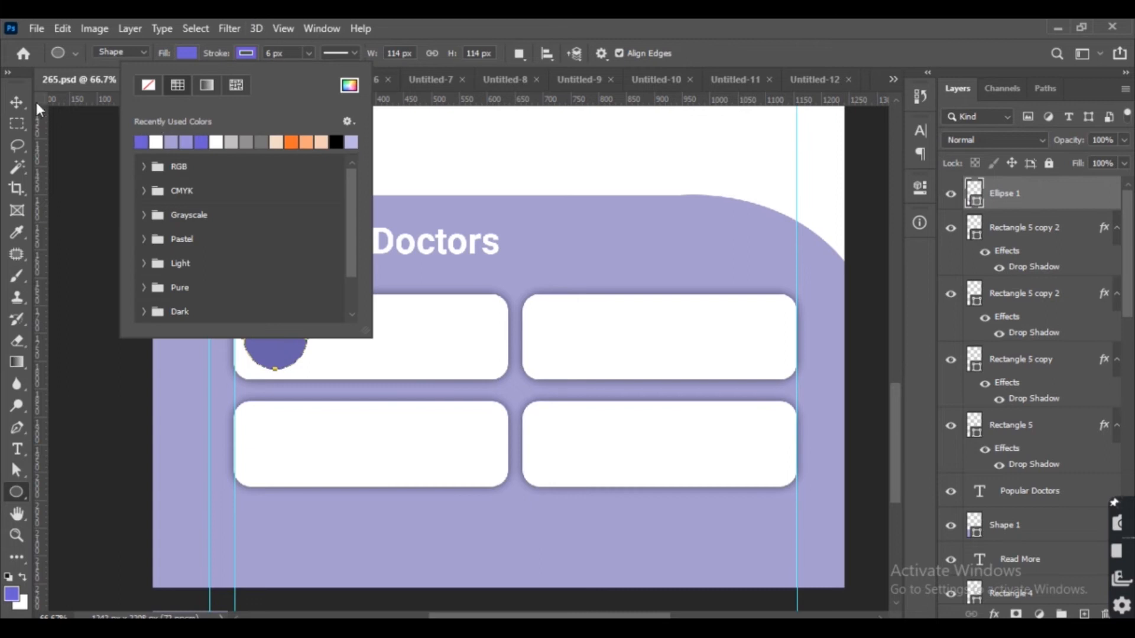
pyautogui.press('Escape')
pyautogui.press('v')
# Copy the circle into the second card and then into both cards of the second row.
pyautogui.moveTo(260, 329)
pyautogui.mouseDown()
pyautogui.moveTo(446, 345)
pyautogui.moveTo(561, 338)
pyautogui.mouseUp()
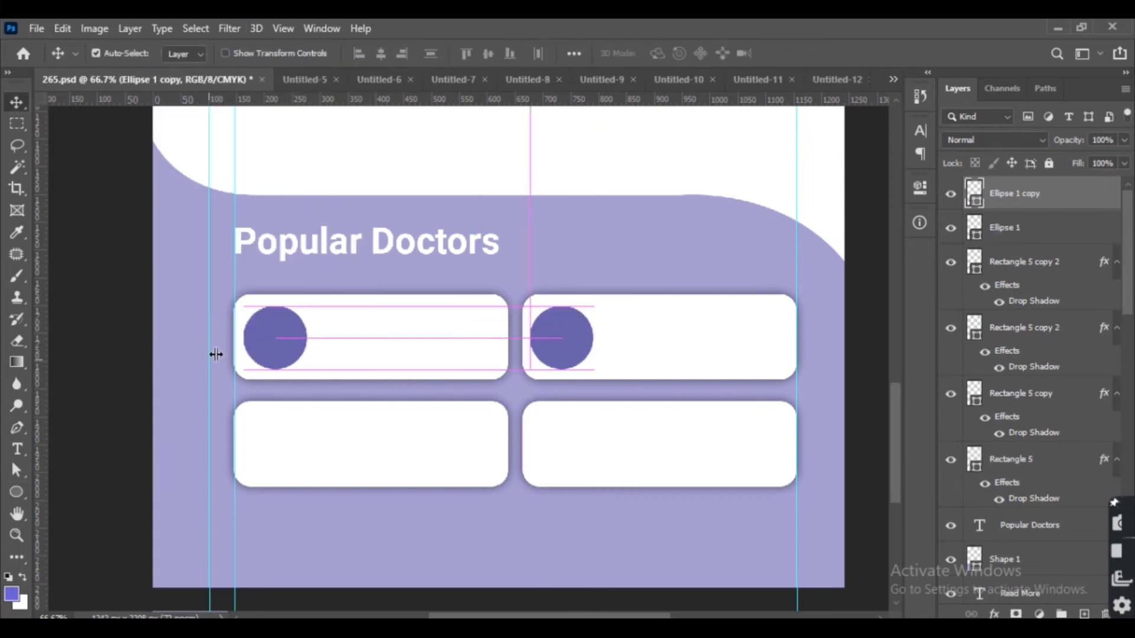
pyautogui.keyDown('shift'); pyautogui.click(283, 333); pyautogui.keyUp('shift')
pyautogui.moveTo(283, 333); pyautogui.dragTo(286, 333)
pyautogui.hotkey('shift', 'Down')
pyautogui.hotkey('shift', 'Down')
pyautogui.hotkey('shift', 'Down')
pyautogui.hotkey('shift', 'Down')
pyautogui.hotkey('shift', 'Down')
pyautogui.hotkey('shift', 'Down')
pyautogui.hotkey('shift', 'Down')
pyautogui.hotkey('shift', 'Down')
pyautogui.hotkey('shift', 'Down')
pyautogui.hotkey('shift', 'Down')
pyautogui.hotkey('shift', 'Down')
pyautogui.hotkey('shift', 'Down')
pyautogui.hotkey('shift', 'Down')
pyautogui.hotkey('shift', 'Down')
pyautogui.hotkey('shift', 'Down')
pyautogui.hotkey('shift', 'Down')
pyautogui.hotkey('shift', 'Down')
pyautogui.hotkey('shift', 'Down')
pyautogui.hotkey('shift', 'Down')
pyautogui.press('Up')
pyautogui.click(124, 333)
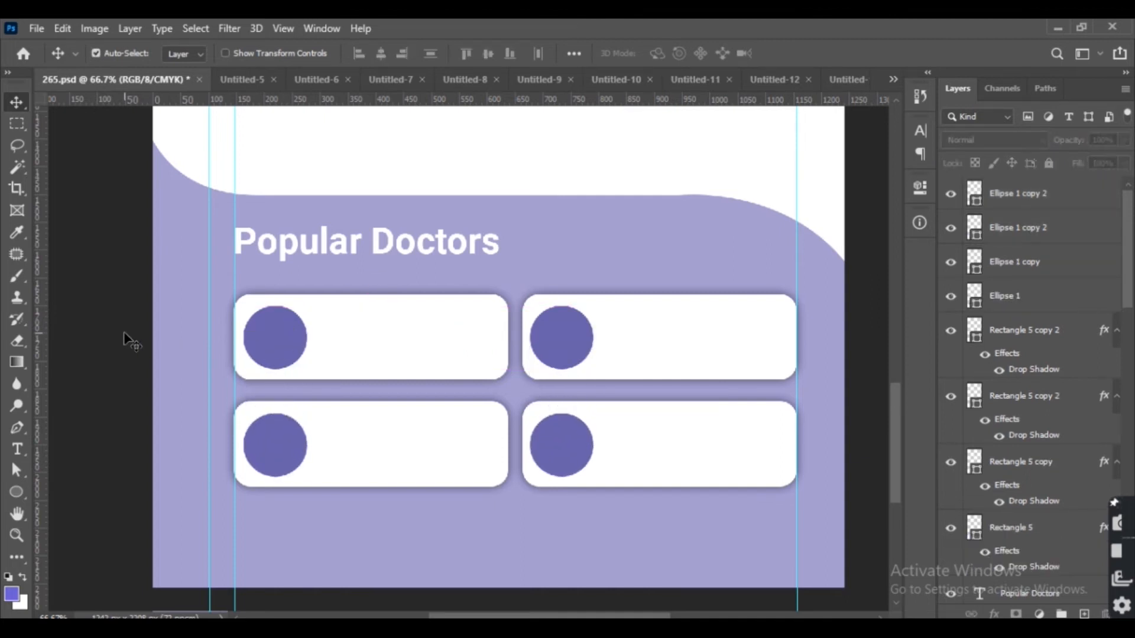
# Add a doctor's name as text beside the first circle, using the purple foreground colour.
pyautogui.press('t')
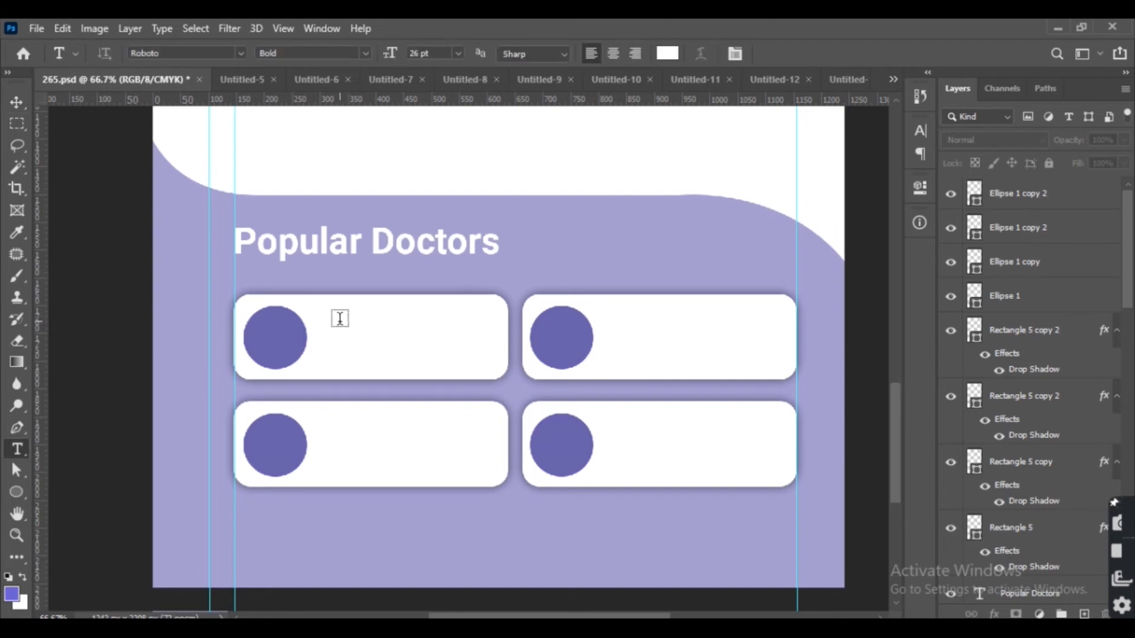
pyautogui.click(340, 318)
pyautogui.hotkey('ctrl', 't')
pyautogui.press('BackSpace')
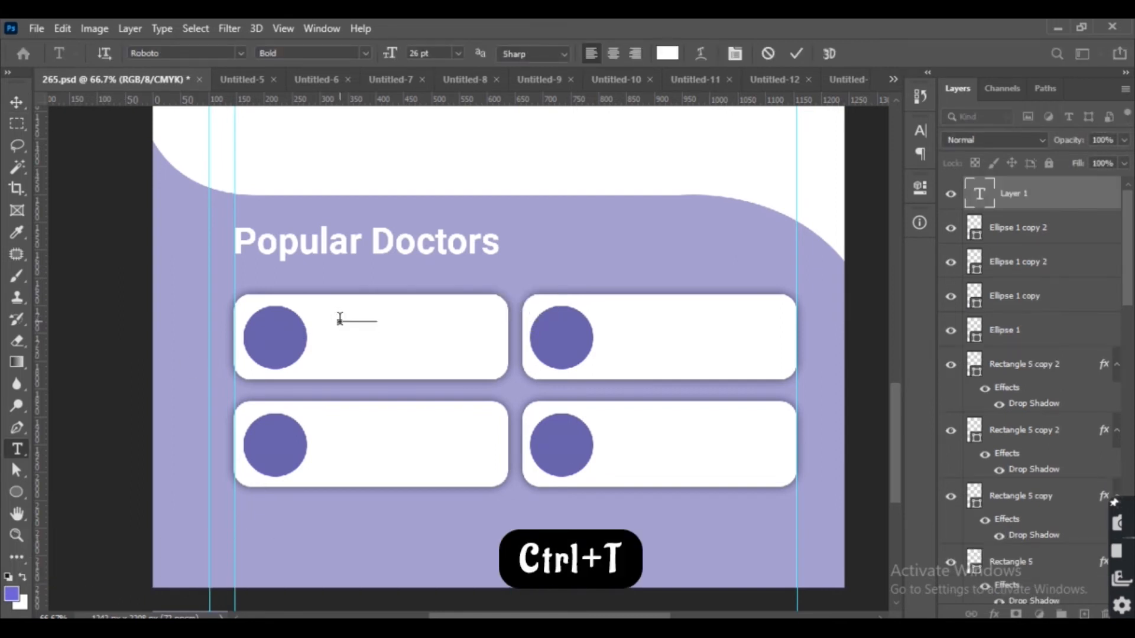
pyautogui.click(667, 53)
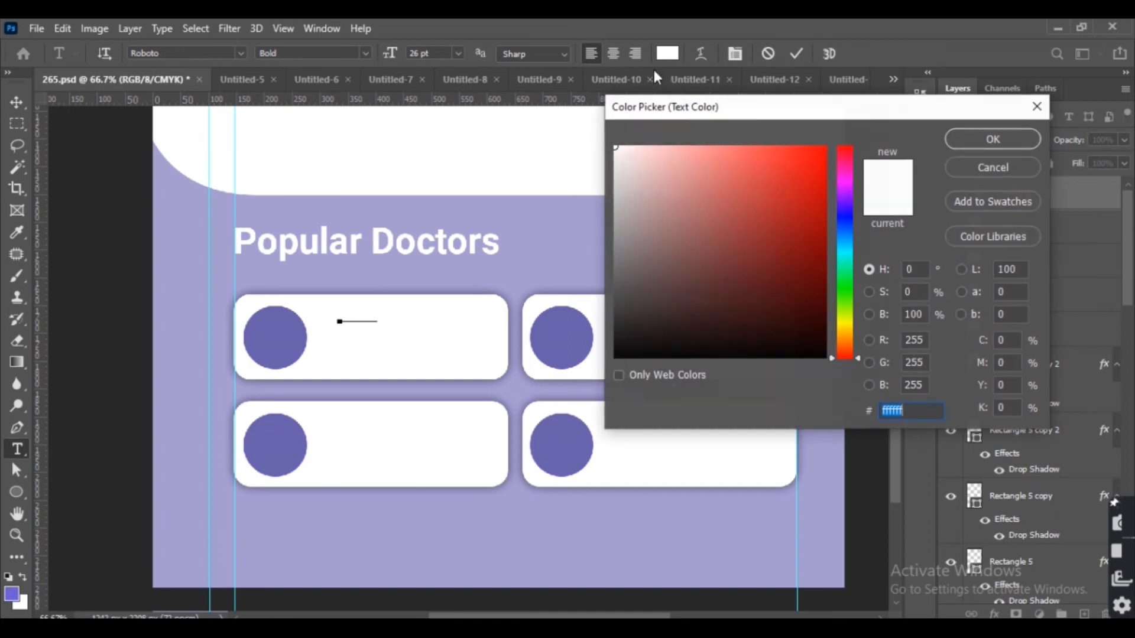
pyautogui.click(12, 592)
pyautogui.click(993, 139)
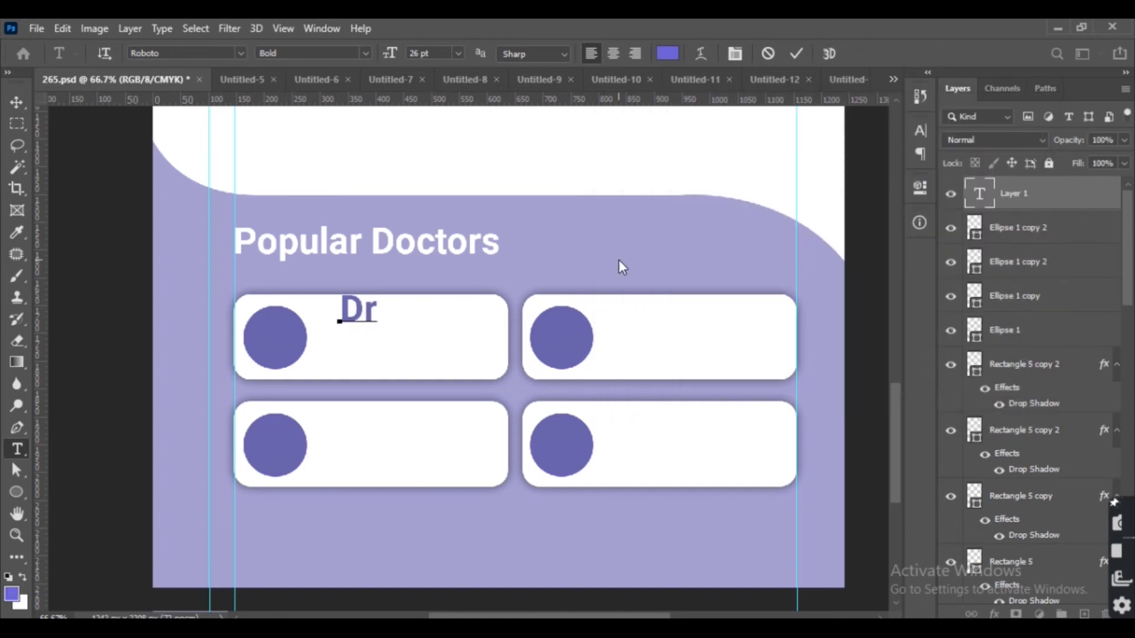
pyautogui.write('. Haylie Sinh')
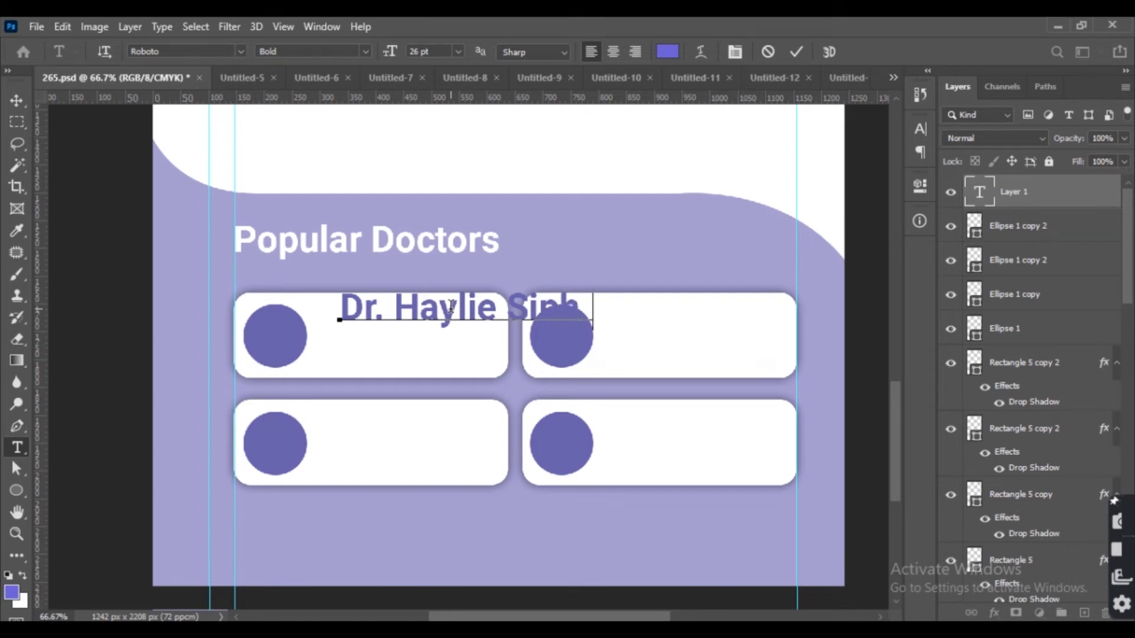
# Set the name text to 14 pt and nudge it into position beside the circle.
pyautogui.hotkey('ctrl', 'a')
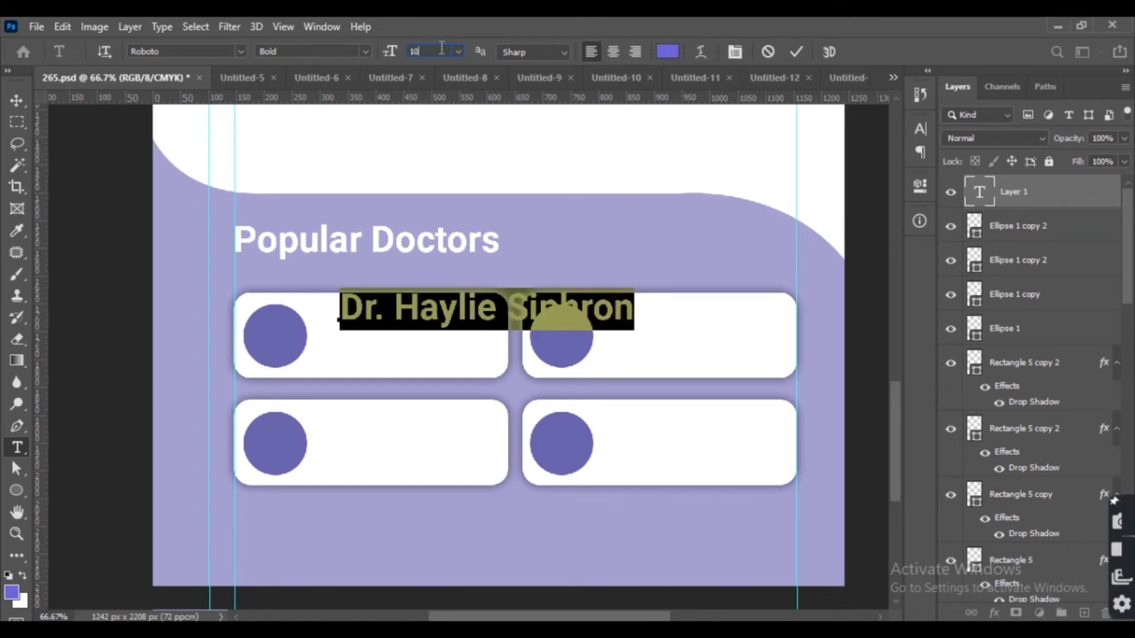
pyautogui.press('Return')
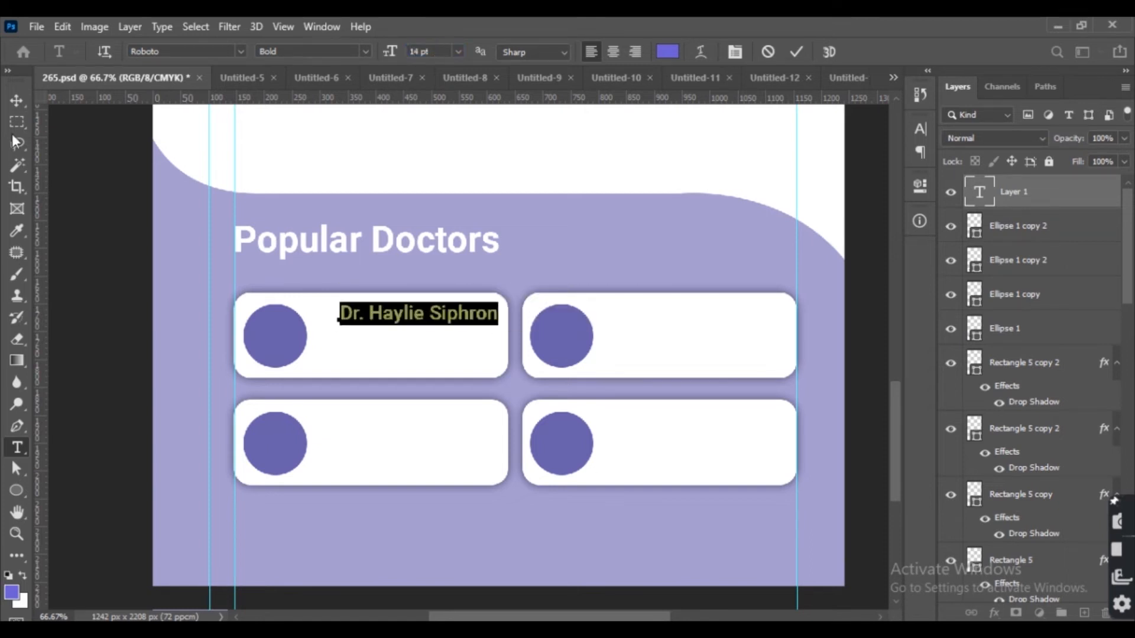
pyautogui.click(17, 101)
pyautogui.press('Left')
pyautogui.press('Left')
pyautogui.press('Left')
pyautogui.press('Left')
pyautogui.press('Left')
pyautogui.press('Left')
pyautogui.press('Left')
pyautogui.press('Left')
pyautogui.press('Left')
pyautogui.press('Left')
pyautogui.press('Left')
pyautogui.press('Left')
pyautogui.press('Left')
pyautogui.press('Left')
pyautogui.press('Left')
pyautogui.press('Left')
pyautogui.press('Left')
pyautogui.press('Left')
pyautogui.press('Left')
pyautogui.press('Left')
pyautogui.press('Down')
pyautogui.press('Down')
pyautogui.press('Down')
pyautogui.press('Down')
pyautogui.press('Down')
pyautogui.press('Down')
pyautogui.press('Down')
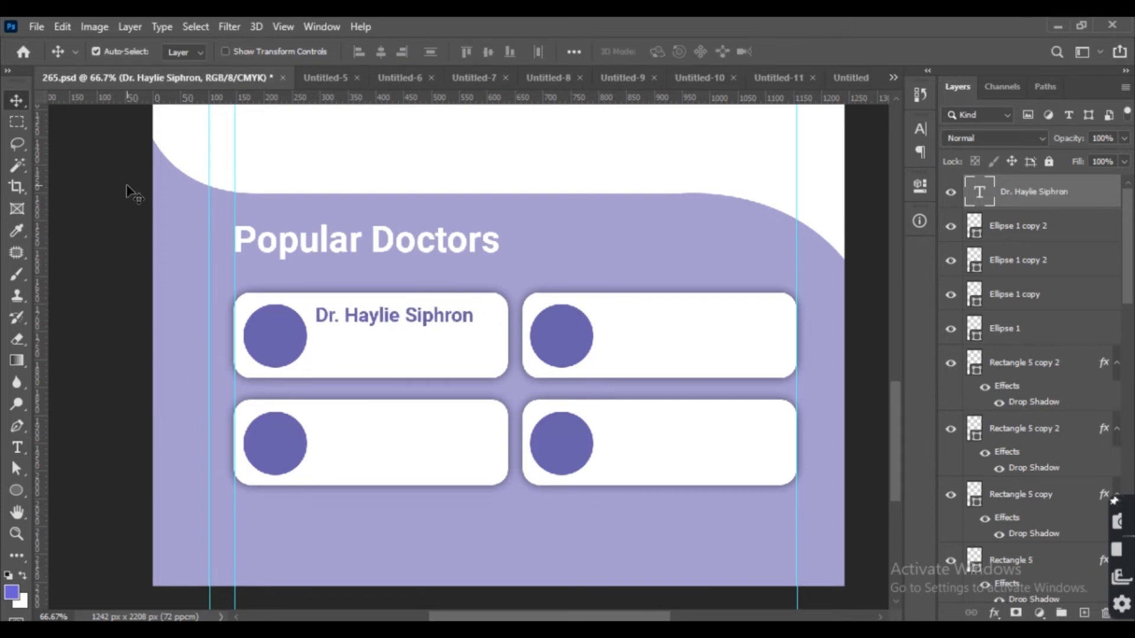
pyautogui.press('Left')
pyautogui.press('Left')
pyautogui.press('Left')
pyautogui.press('Left')
# Enlarge the name text to 16 pt.
pyautogui.doubleClick(410, 318)
pyautogui.click(420, 52)
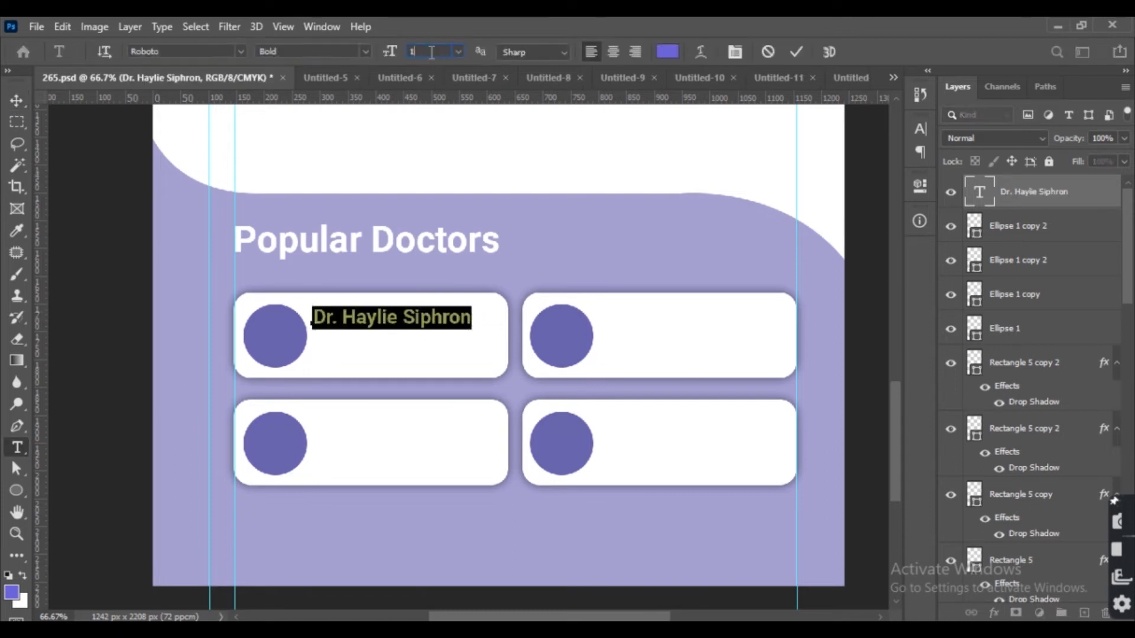
pyautogui.write('16')
pyautogui.press('Return')
pyautogui.click(16, 95)
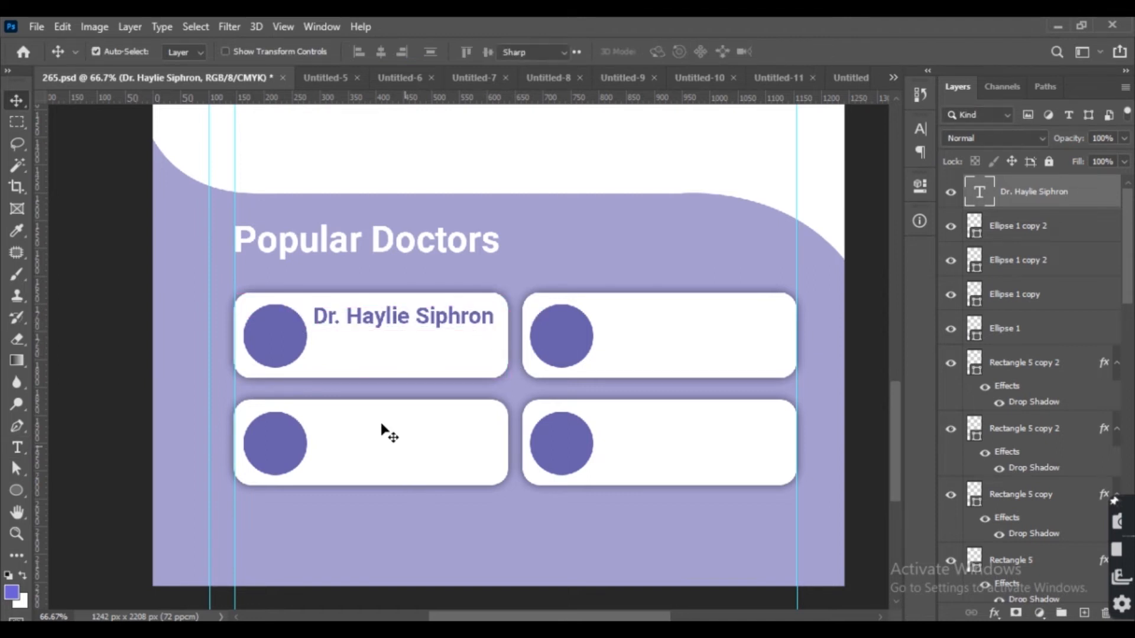
# Paste a two-line 'Dermatologrsts' and '540 Review' text block below the name.
pyautogui.press('t')
pyautogui.click(324, 350)
pyautogui.write('Dermatologrsts   540 Review')
pyautogui.click(16, 100)
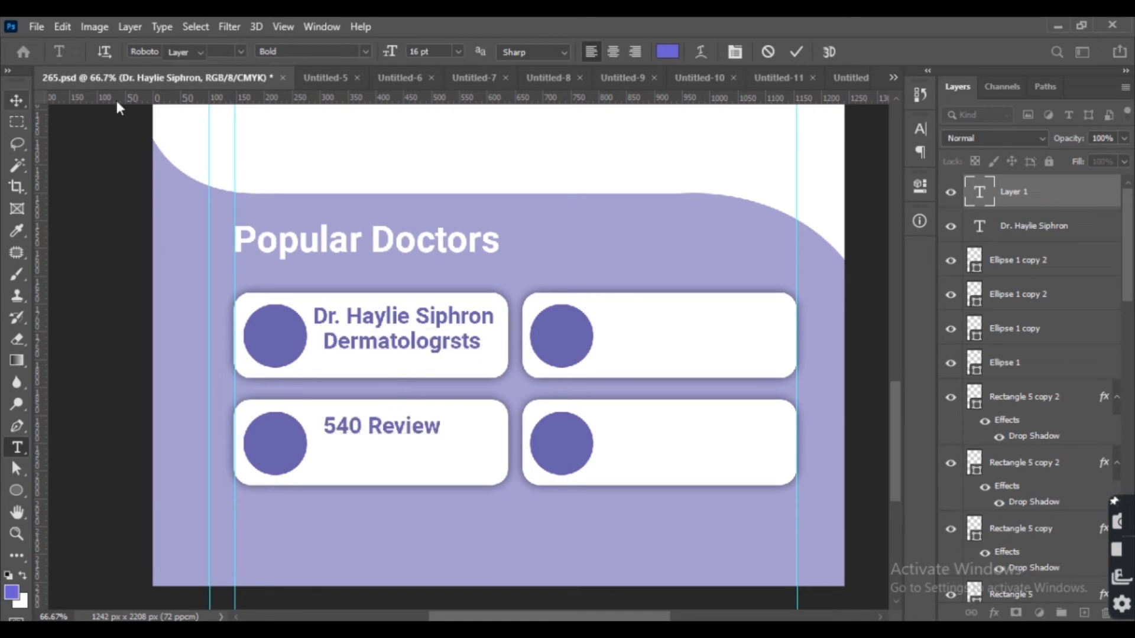
# Set the pasted text's leading to 10 pt.
pyautogui.click(920, 128)
pyautogui.click(859, 169)
pyautogui.write('10')
pyautogui.press('Return')
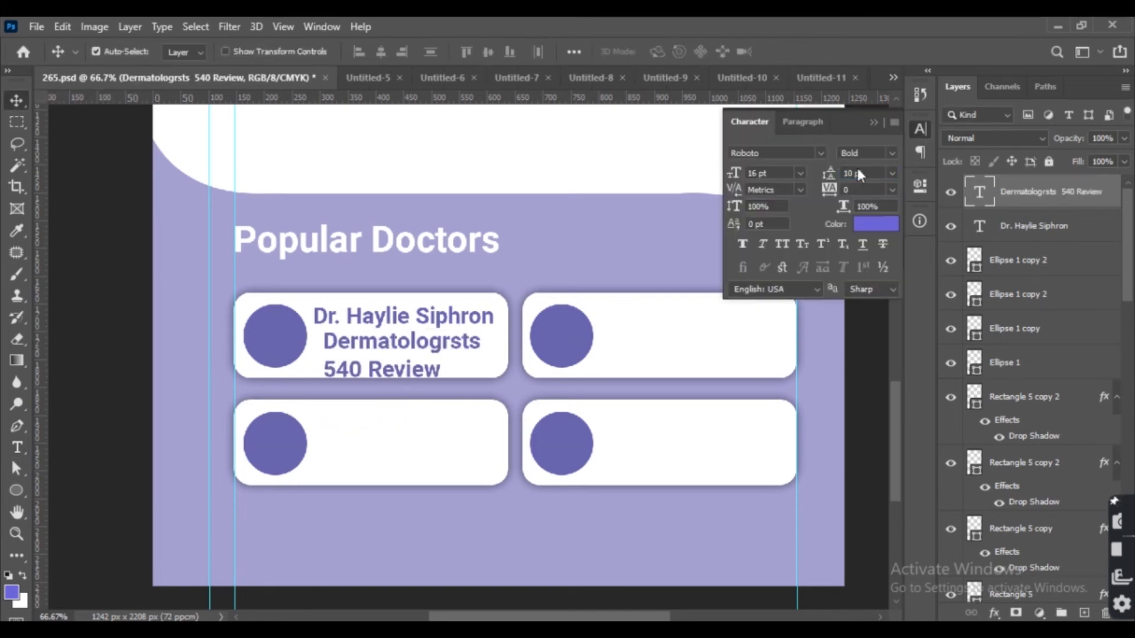
# Set the background colour to grey #aaa9a9.
pyautogui.click(21, 608)
pyautogui.click(613, 213)
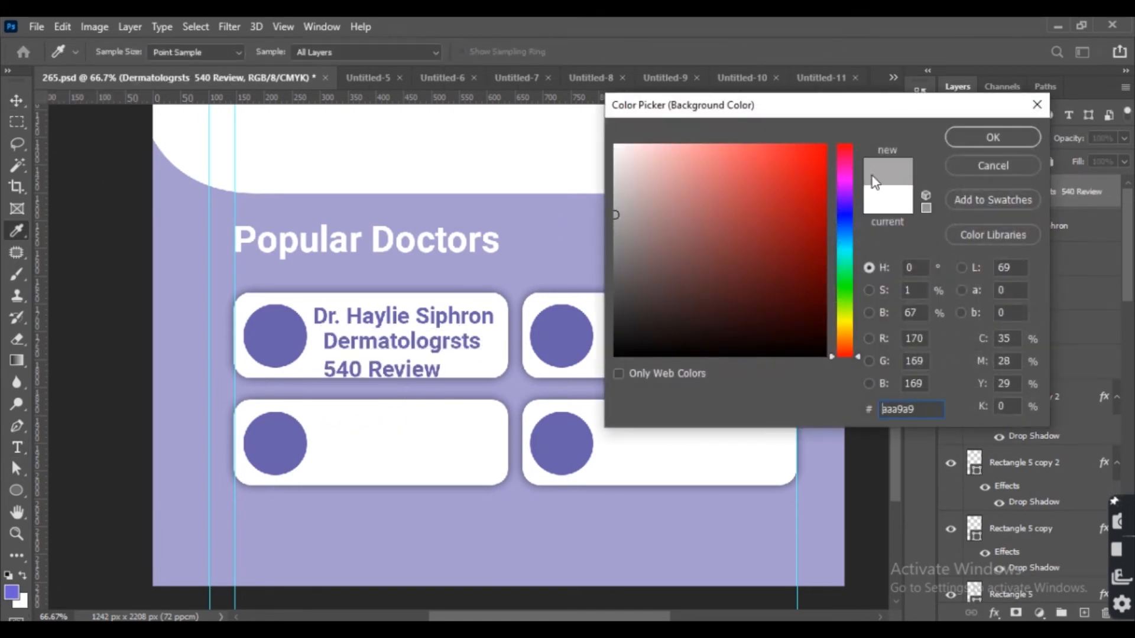
pyautogui.click(990, 137)
pyautogui.click(1041, 136)
# Recolour the specialty and review text grey at 10 pt and move it up just under the name.
pyautogui.click(436, 346)
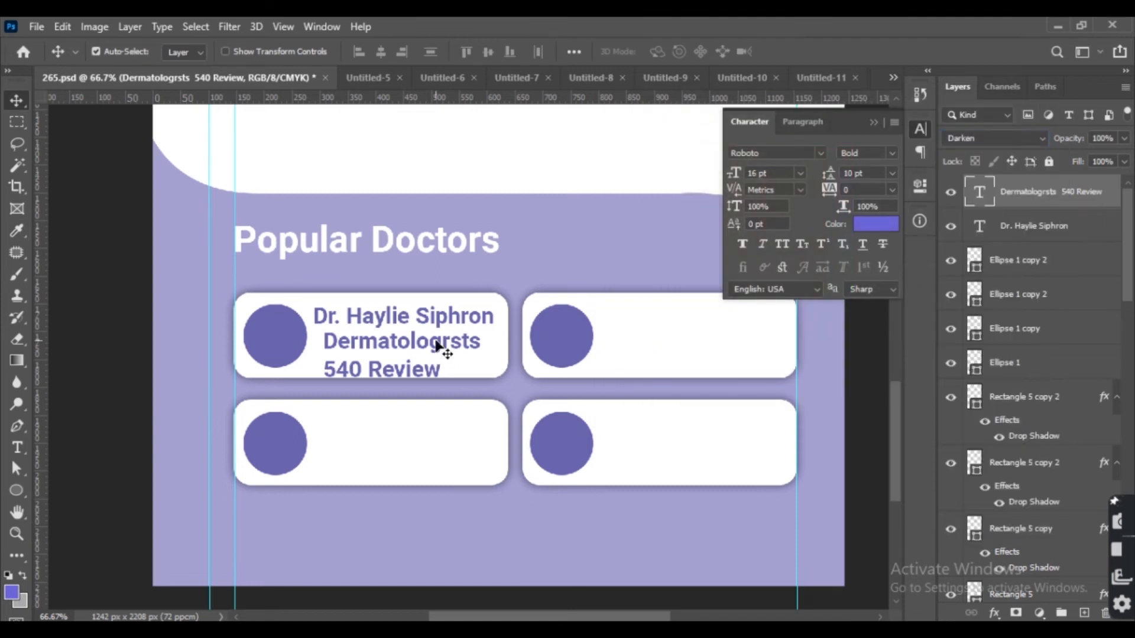
pyautogui.doubleClick(441, 347)
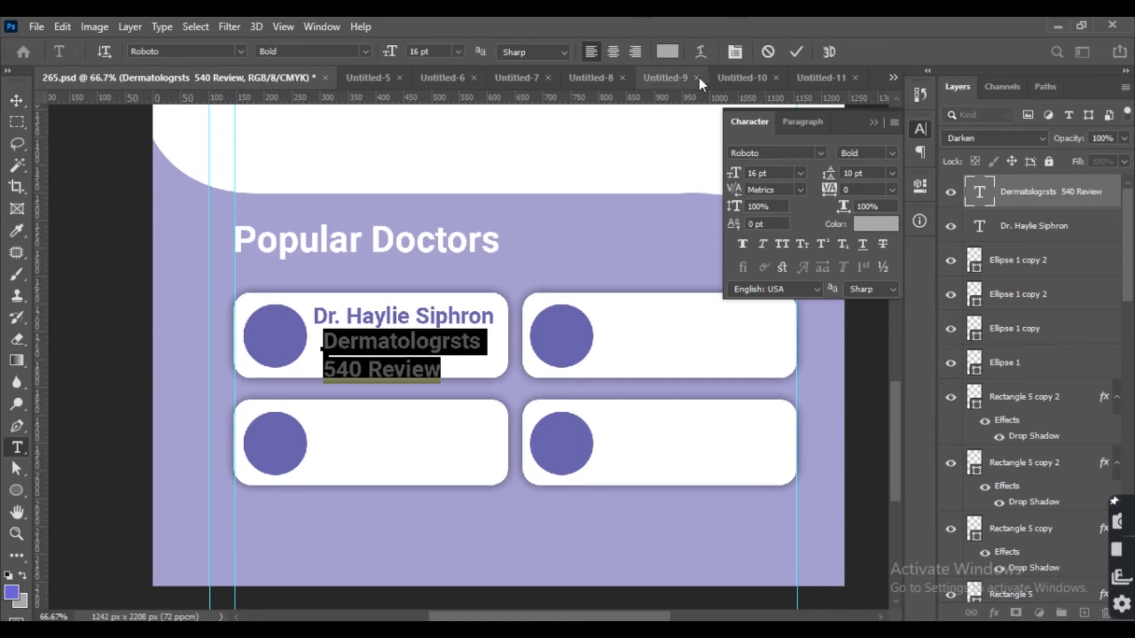
pyautogui.click(666, 51)
pyautogui.click(615, 224)
pyautogui.click(993, 137)
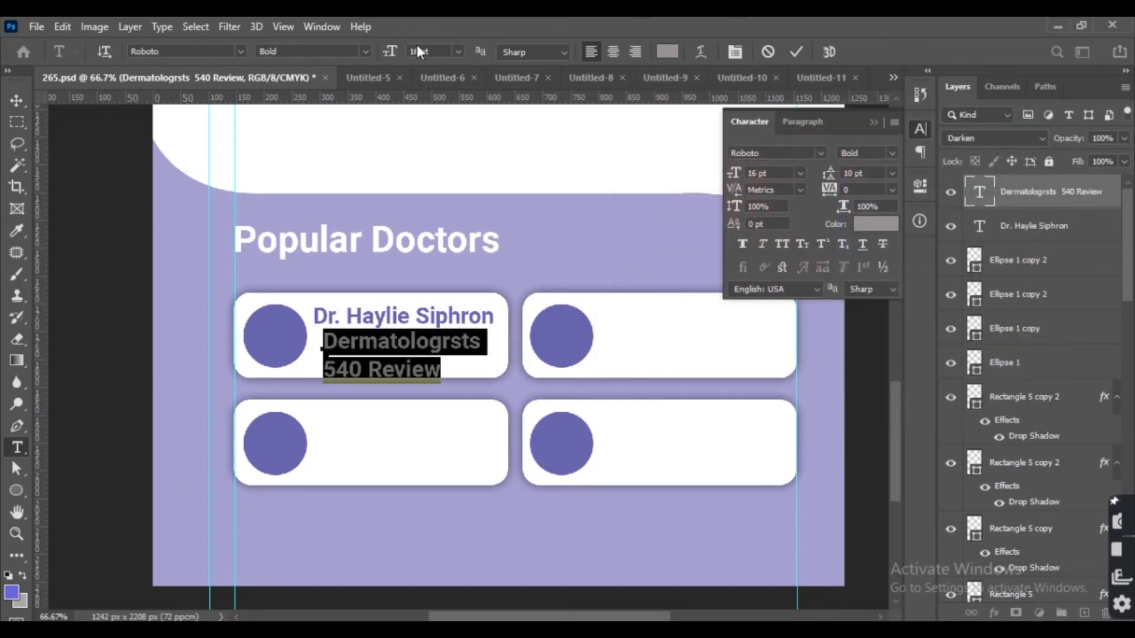
pyautogui.click(16, 100)
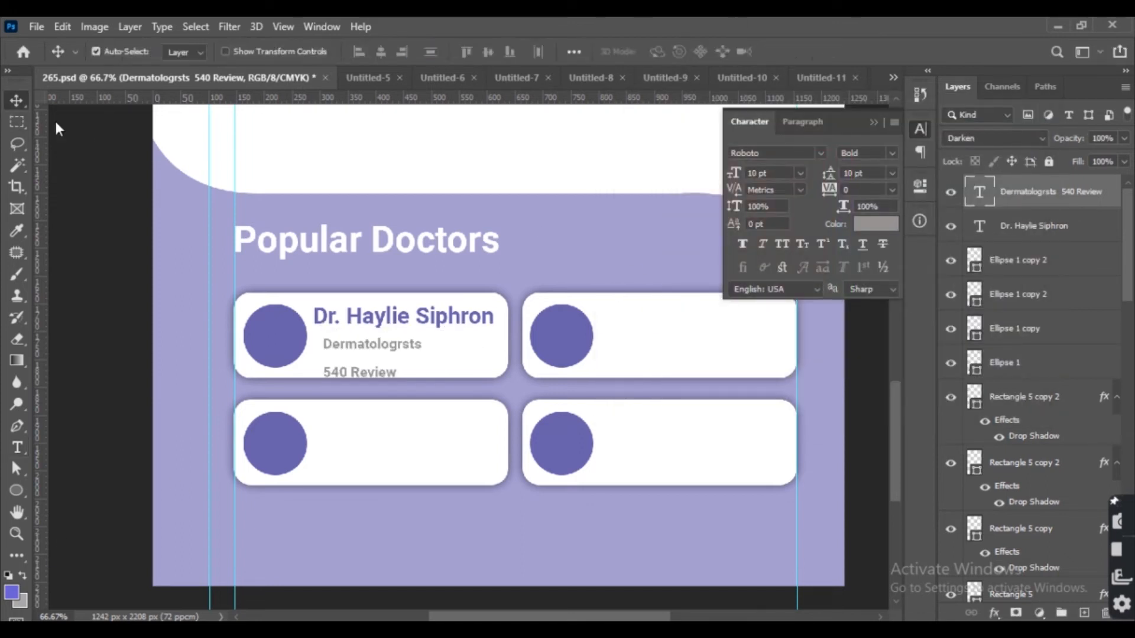
pyautogui.moveTo(419, 364); pyautogui.dragTo(407, 357)
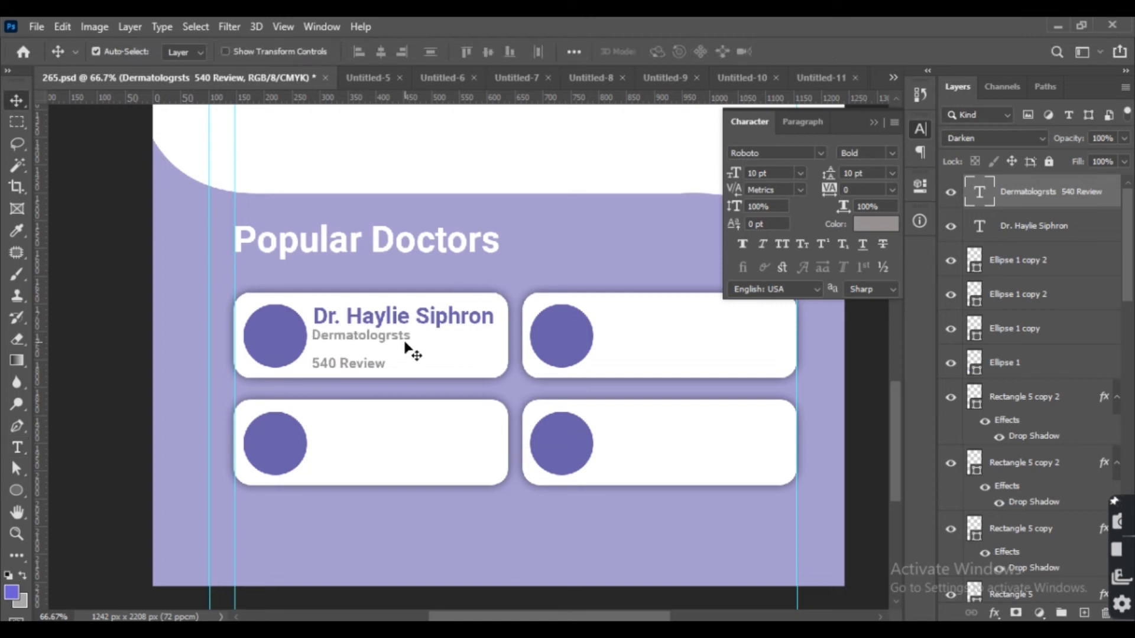
# Set the specialty and review text to 12 pt with 8 pt leading.
pyautogui.doubleClick(407, 337)
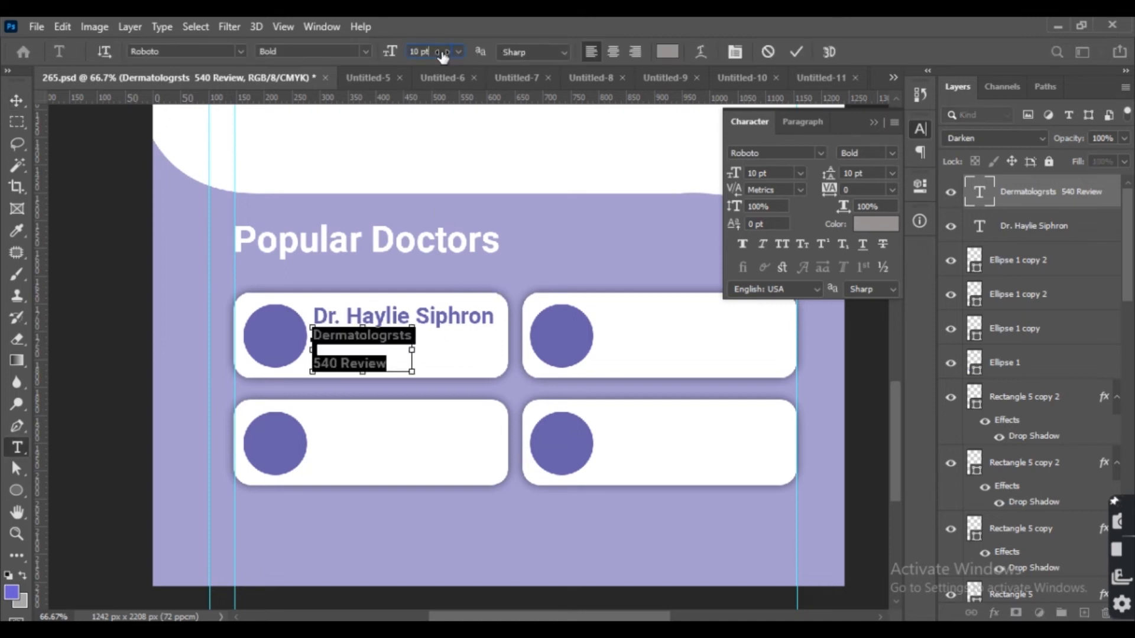
pyautogui.press('Return')
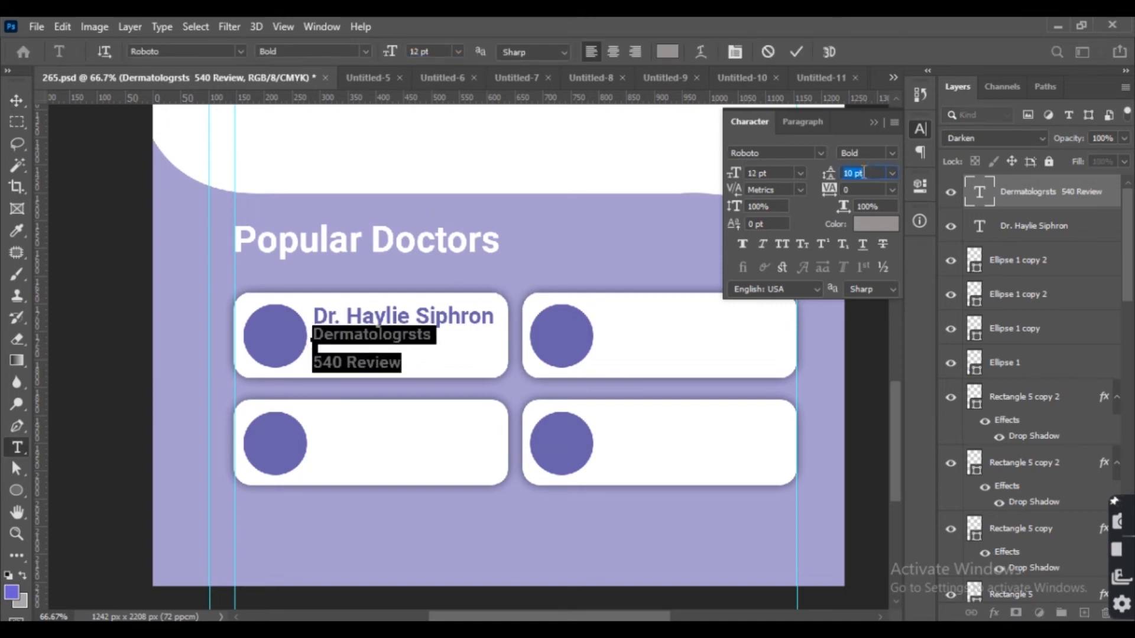
pyautogui.write('8')
pyautogui.press('Return')
pyautogui.click(14, 102)
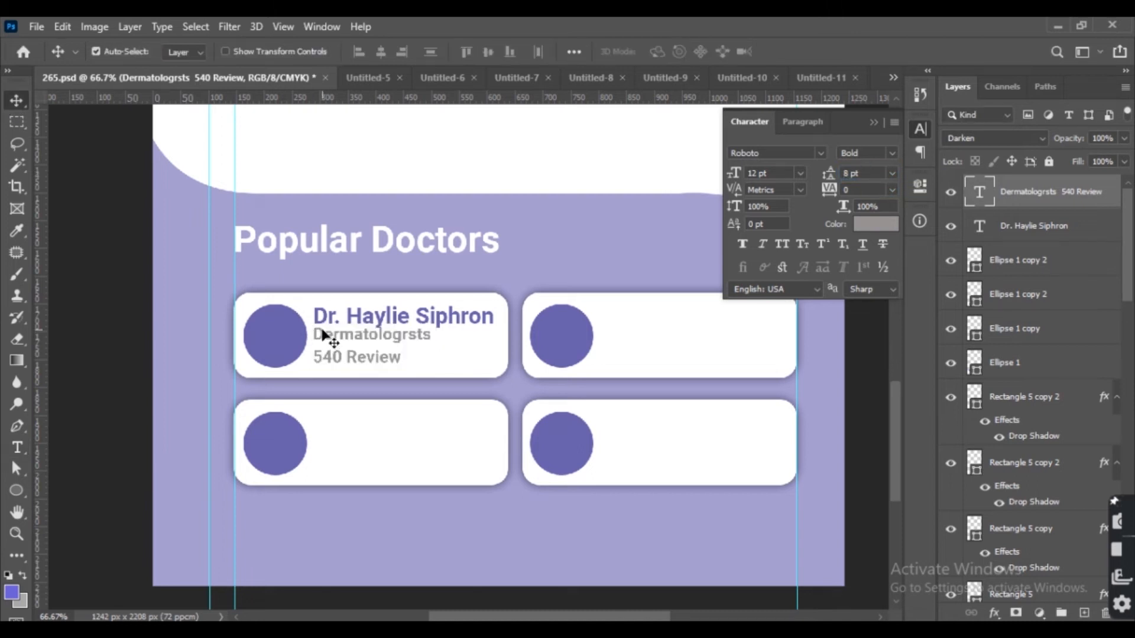
# Duplicate the doctor's name and specialty text into the second card at the same height.
pyautogui.keyDown('shift'); pyautogui.click(322, 323); pyautogui.keyUp('shift')
pyautogui.click(356, 55)
pyautogui.click(60, 340)
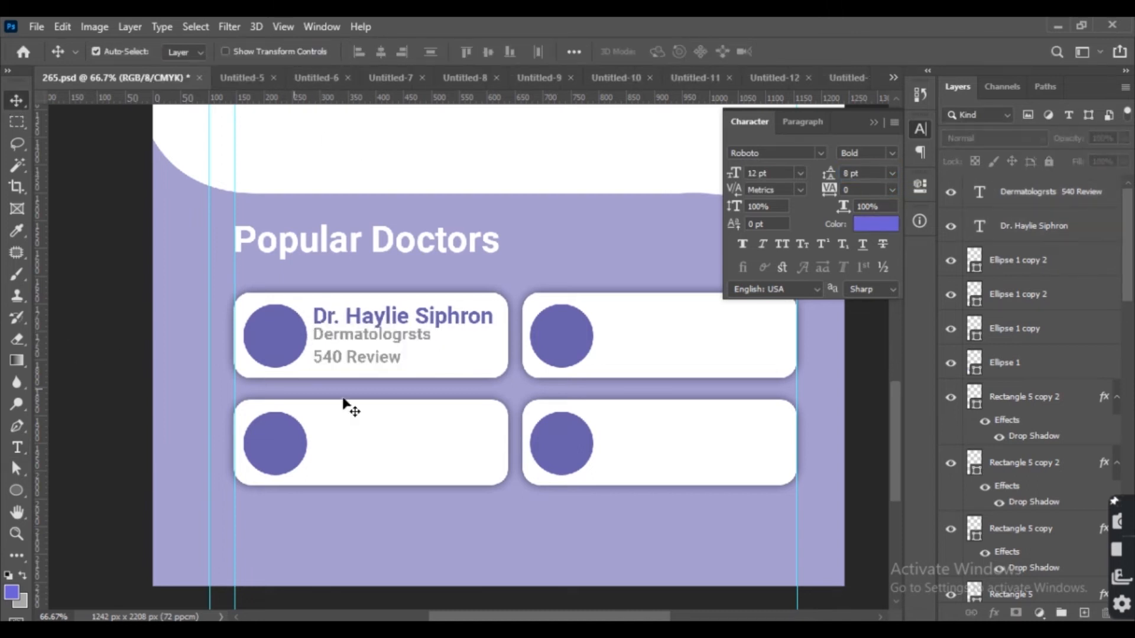
pyautogui.click(408, 322)
pyautogui.keyDown('shift'); pyautogui.click(405, 347); pyautogui.keyUp('shift')
pyautogui.moveTo(405, 347); pyautogui.dragTo(692, 339)
pyautogui.press('Left')
pyautogui.press('Left')
pyautogui.keyDown('shift'); pyautogui.click(440, 322); pyautogui.keyUp('shift')
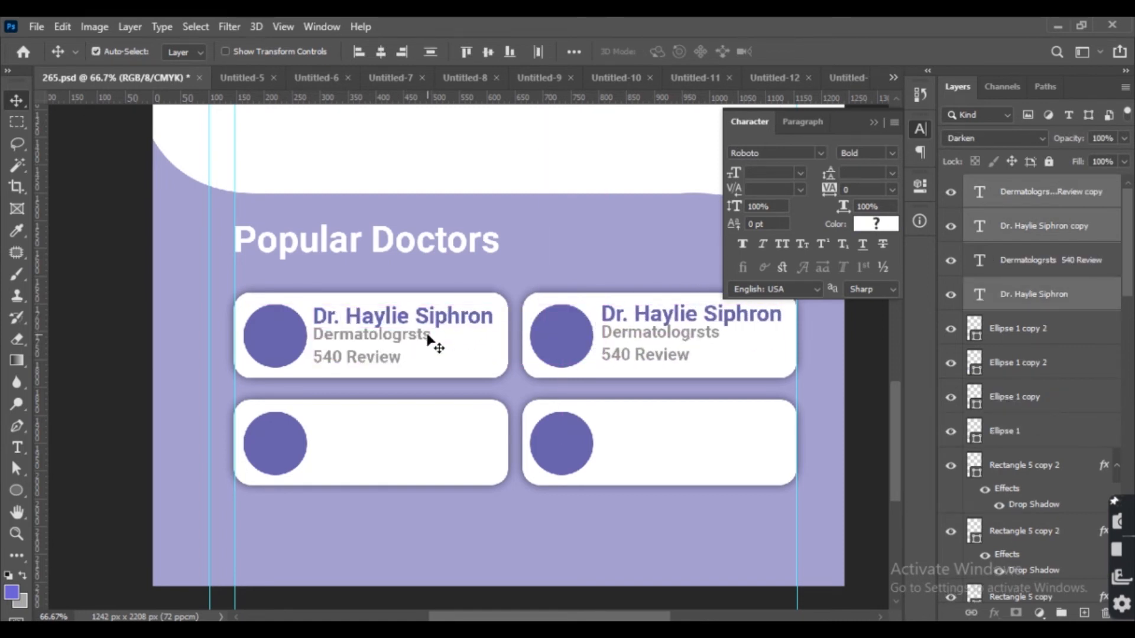
# Duplicate both cards' name and specialty text down into the lower two cards.
pyautogui.keyDown('shift'); pyautogui.click(429, 340); pyautogui.keyUp('shift')
pyautogui.moveTo(429, 339); pyautogui.dragTo(429, 447)
pyautogui.press('Up')
pyautogui.press('Up')
pyautogui.press('Up')
pyautogui.press('Up')
pyautogui.press('Left')
pyautogui.press('Left')
pyautogui.click(274, 372)
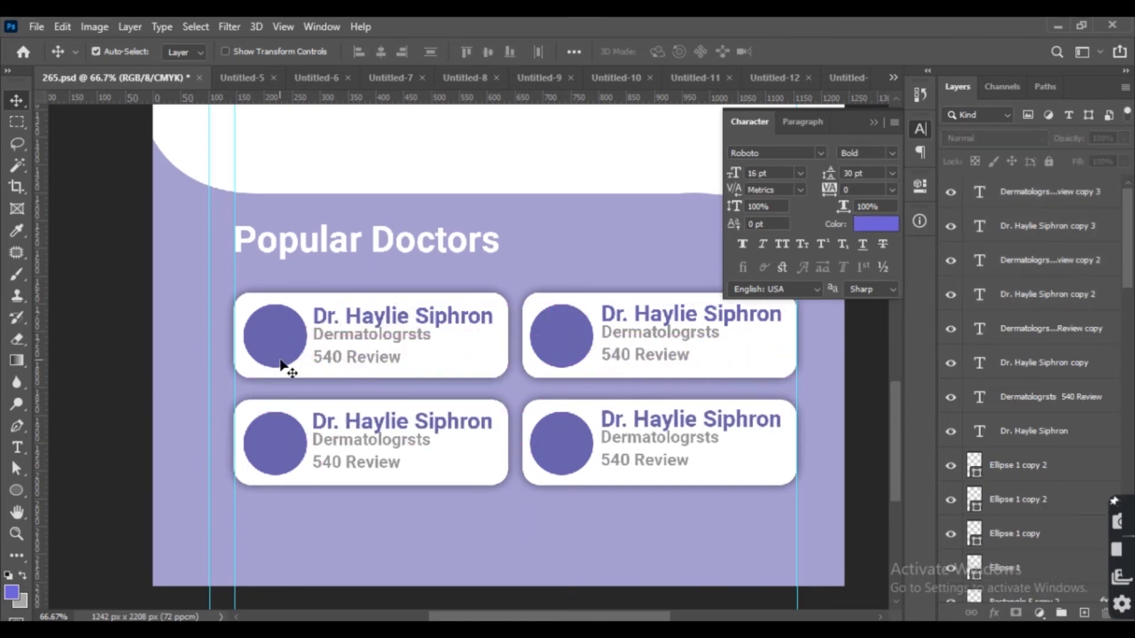
# Replace the second card's doctor name with another doctor's full name.
pyautogui.doubleClick(655, 319)
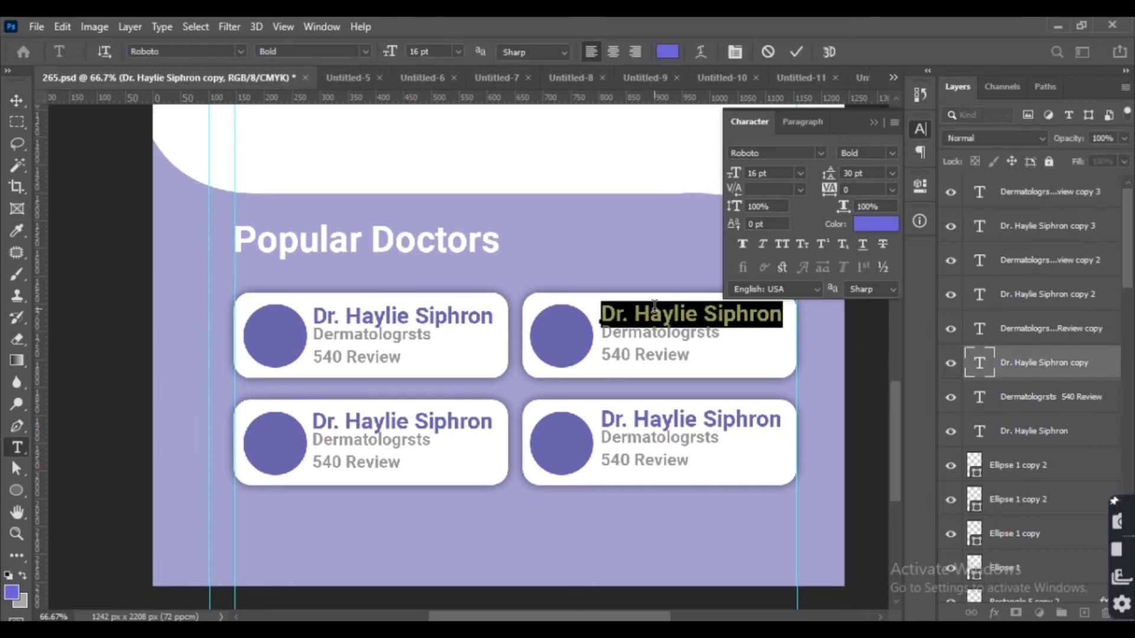
pyautogui.moveTo(631, 313); pyautogui.dragTo(811, 325)
pyautogui.write('Vikash Gupta')
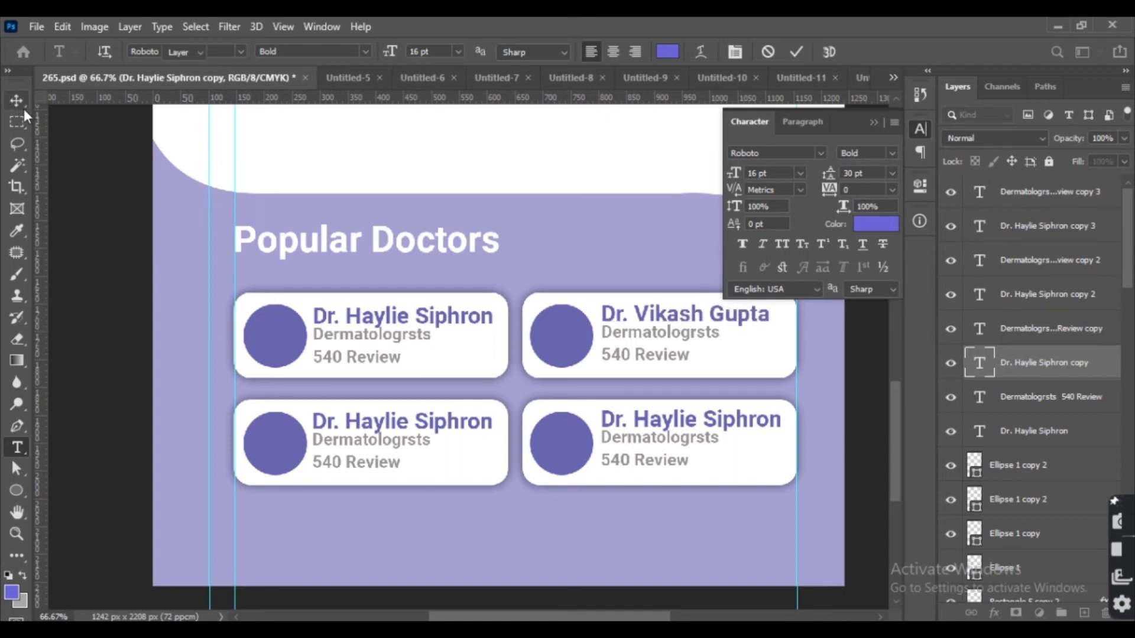
pyautogui.click(347, 421)
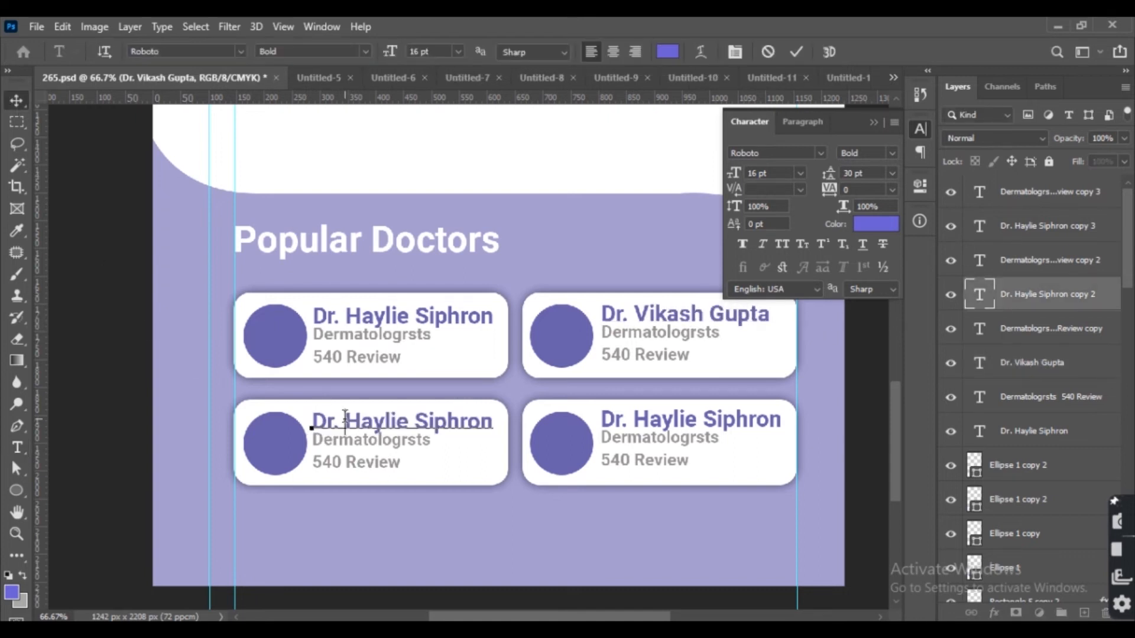
pyautogui.moveTo(458, 412); pyautogui.dragTo(517, 412)
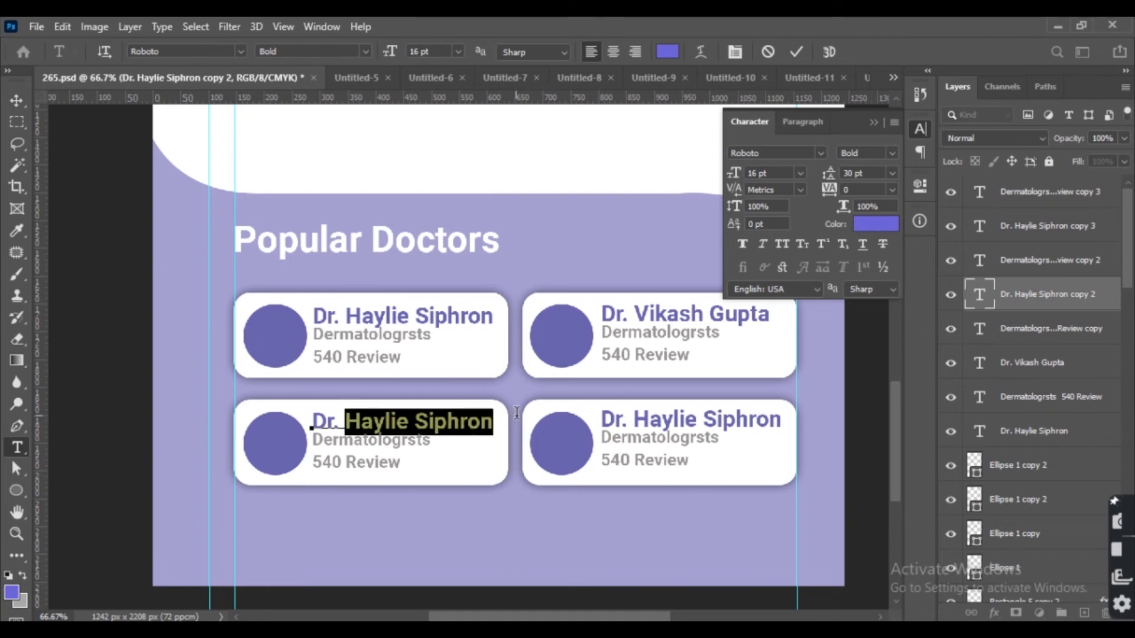
pyautogui.click(14, 102)
# Change the second card's review line to '640 Review'.
pyautogui.doubleClick(615, 353)
pyautogui.click(613, 355)
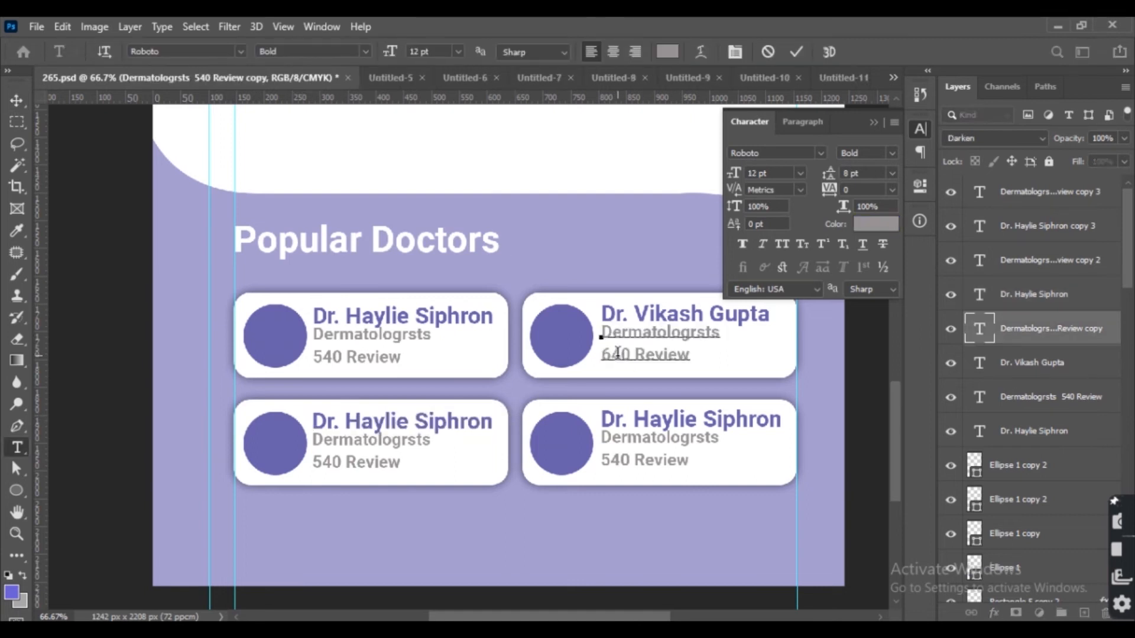
pyautogui.click(17, 101)
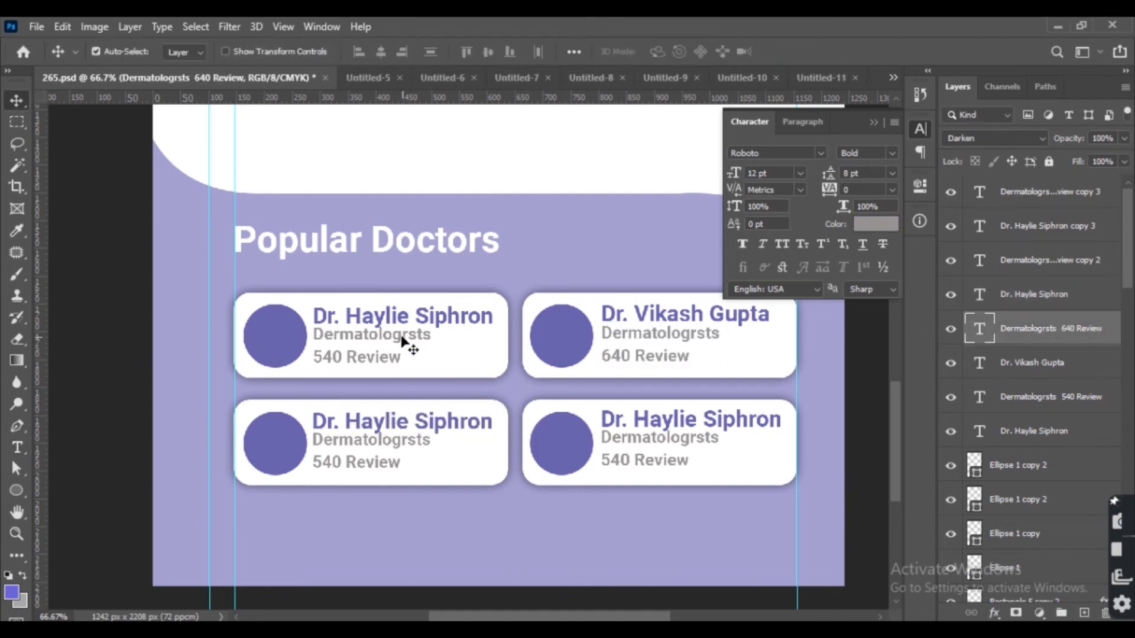
# Replace the third card's doctor name with a different doctor's name.
pyautogui.click(378, 421)
pyautogui.press('t')
pyautogui.moveTo(348, 421); pyautogui.dragTo(526, 418)
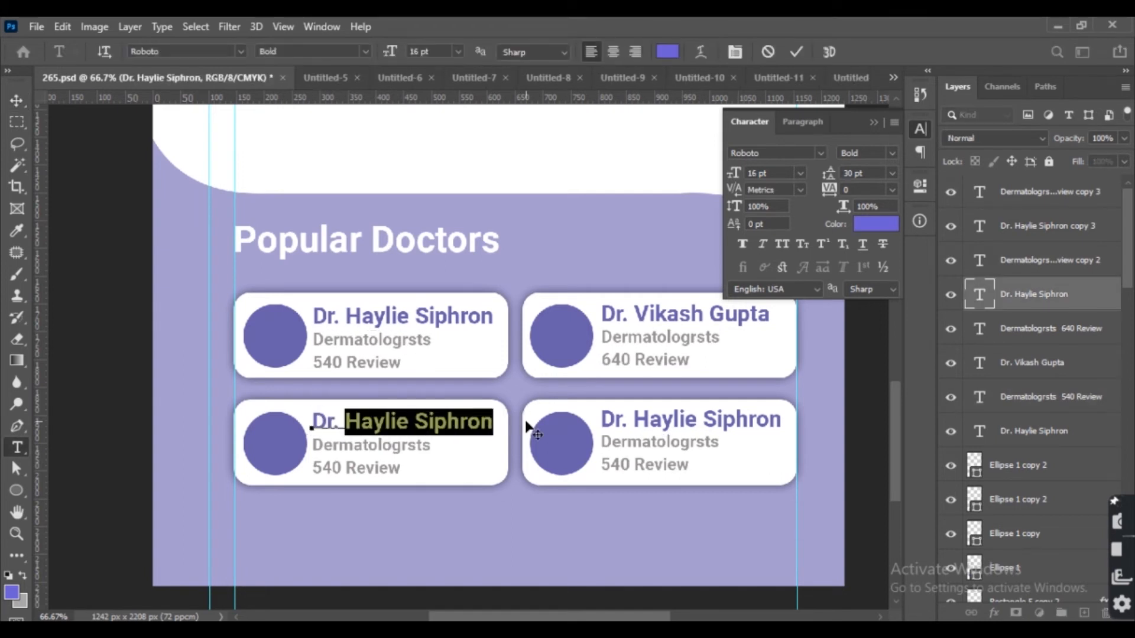
pyautogui.write('Yogesh')
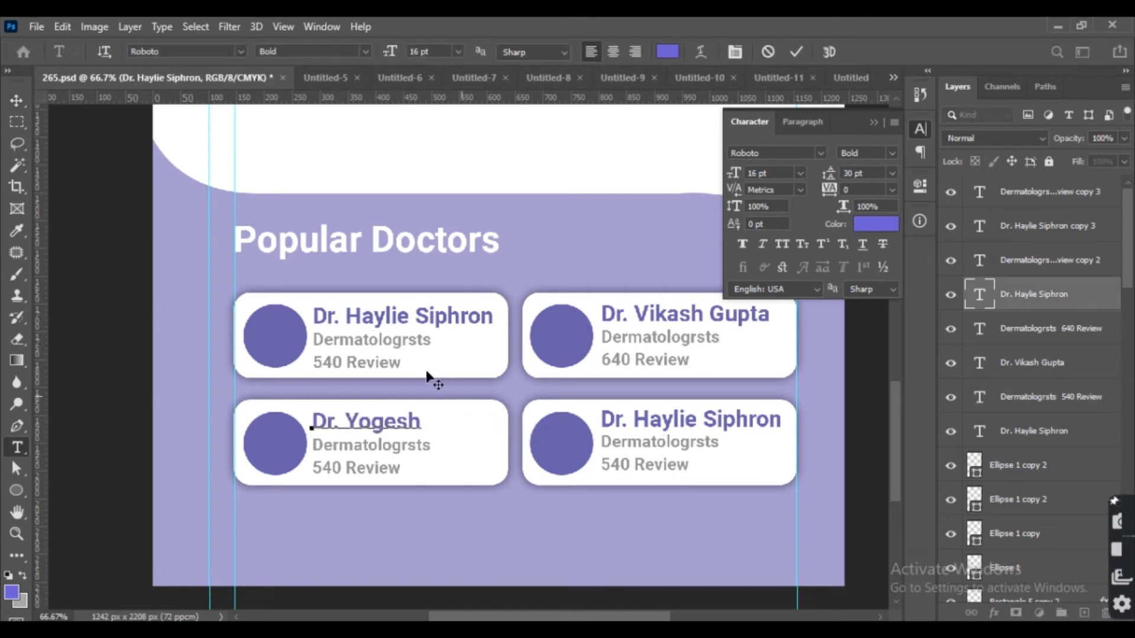
pyautogui.click(17, 101)
# Replace the fourth card's doctor name with a different doctor's name.
pyautogui.doubleClick(680, 421)
pyautogui.moveTo(634, 420); pyautogui.dragTo(829, 407)
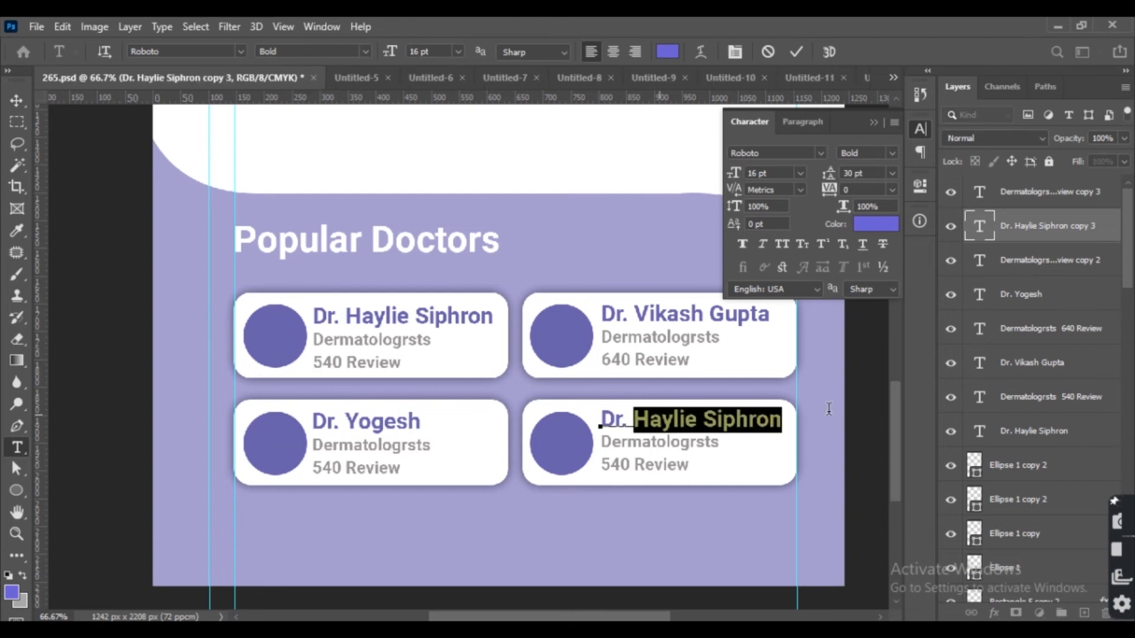
pyautogui.write('Kapil')
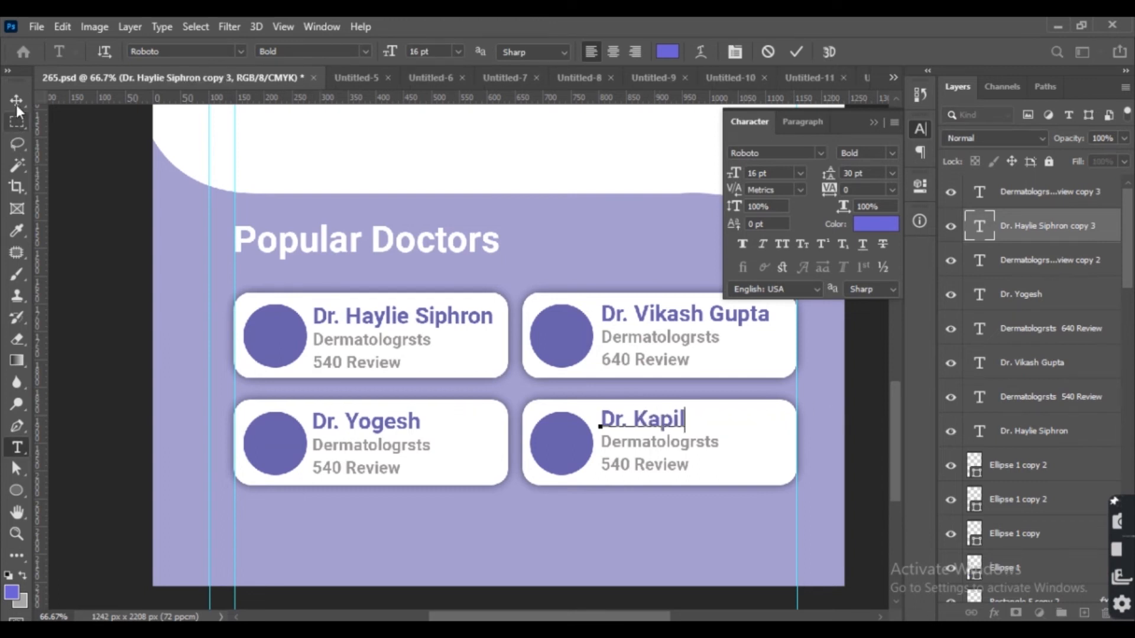
pyautogui.click(17, 102)
# Change the fourth card's review line to '640 Review'.
pyautogui.doubleClick(609, 464)
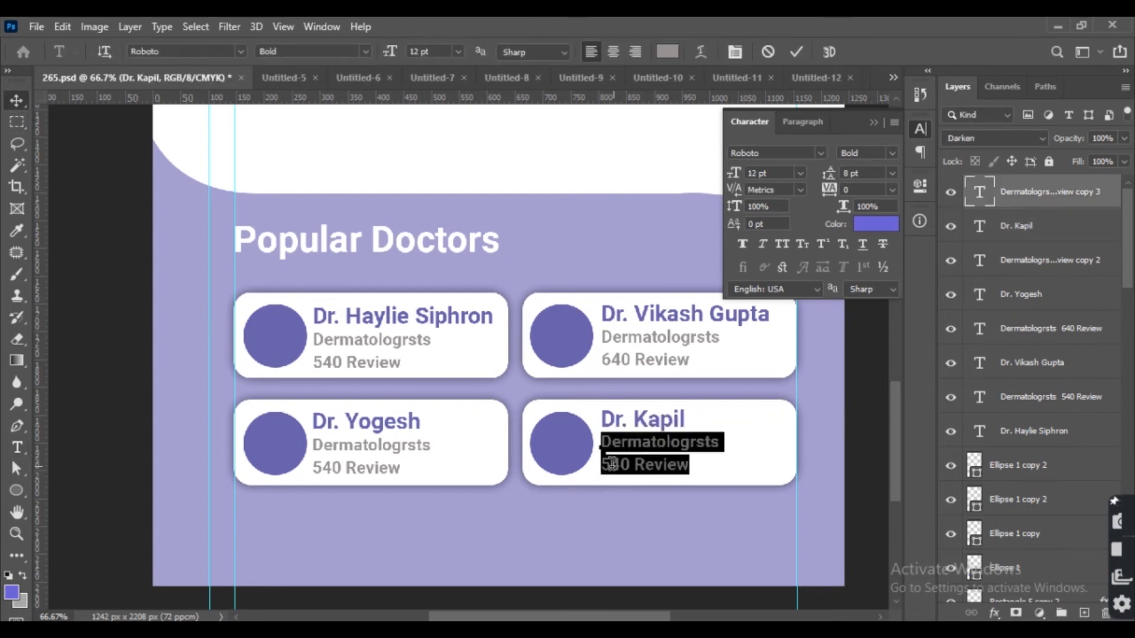
pyautogui.moveTo(601, 465); pyautogui.dragTo(632, 465)
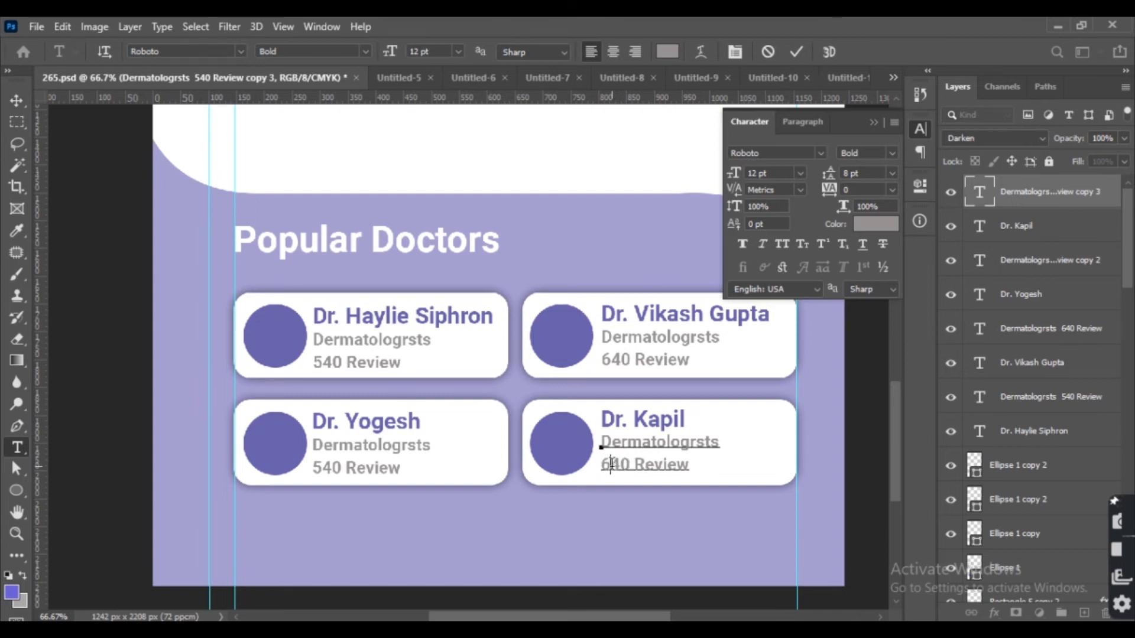
pyautogui.click(16, 100)
# Place the female doctor photo into the design and scale it over the first card's circle.
pyautogui.click(268, 324)
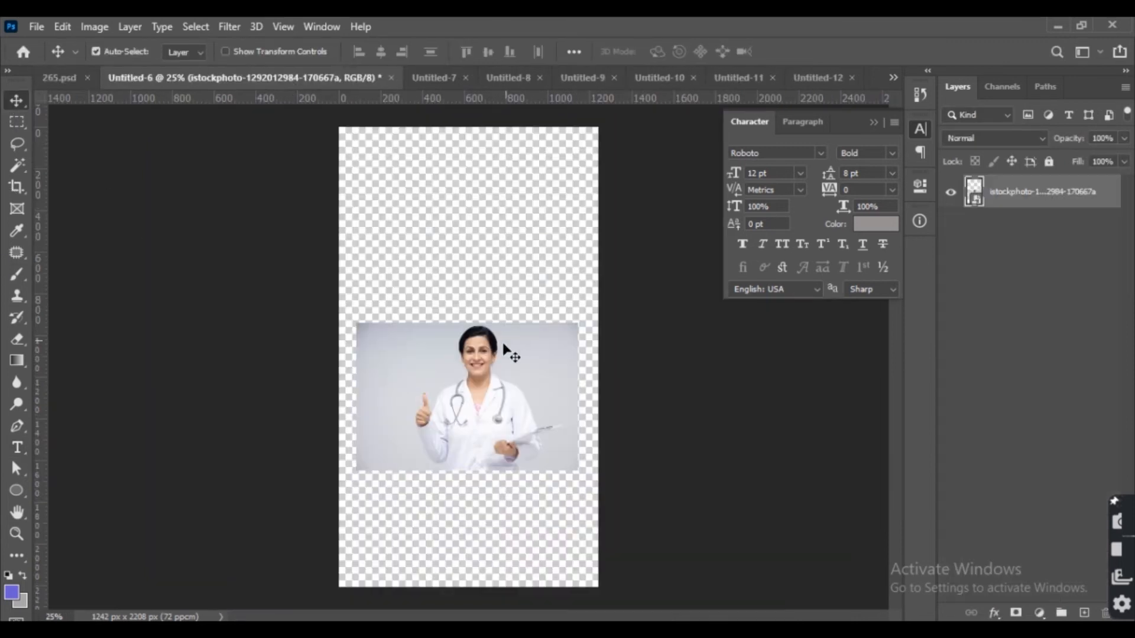
pyautogui.moveTo(507, 353); pyautogui.dragTo(169, 198)
pyautogui.hotkey('ctrl', 't')
pyautogui.moveTo(583, 524); pyautogui.dragTo(363, 383)
pyautogui.press('Return')
pyautogui.hotkey('ctrl', '+')
pyautogui.moveTo(488, 389); pyautogui.dragTo(598, 442)
pyautogui.moveTo(280, 402); pyautogui.dragTo(264, 438)
pyautogui.hotkey('ctrl', 't')
pyautogui.moveTo(405, 498); pyautogui.dragTo(365, 480)
pyautogui.moveTo(323, 444); pyautogui.dragTo(309, 435)
pyautogui.press('Return')
pyautogui.scroll(-3, 1035, 413)
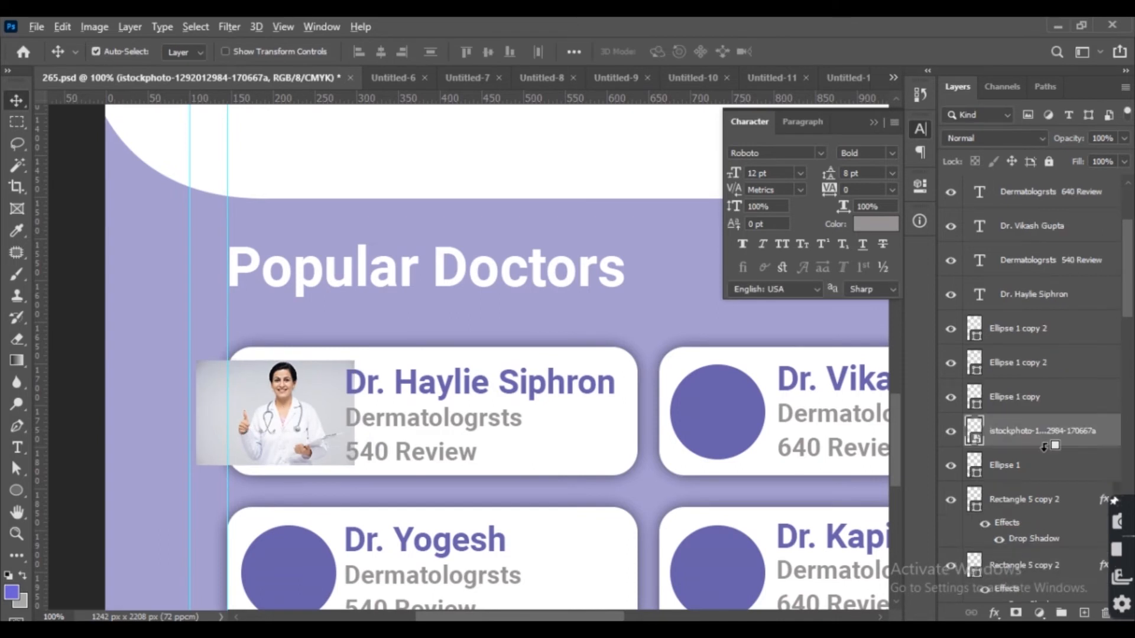
# Clip the female doctor photo into the first card's circle and nudge it right.
pyautogui.keyDown('alt'); pyautogui.click(1017, 448); pyautogui.keyUp('alt')
pyautogui.press('Right')
pyautogui.press('Right')
pyautogui.press('Right')
pyautogui.press('Right')
# Place the surgeon photo at 10% scale over the second card's circle and clip it into the circle.
pyautogui.click(745, 442)
pyautogui.moveTo(747, 443); pyautogui.dragTo(443, 457)
pyautogui.click(331, 78)
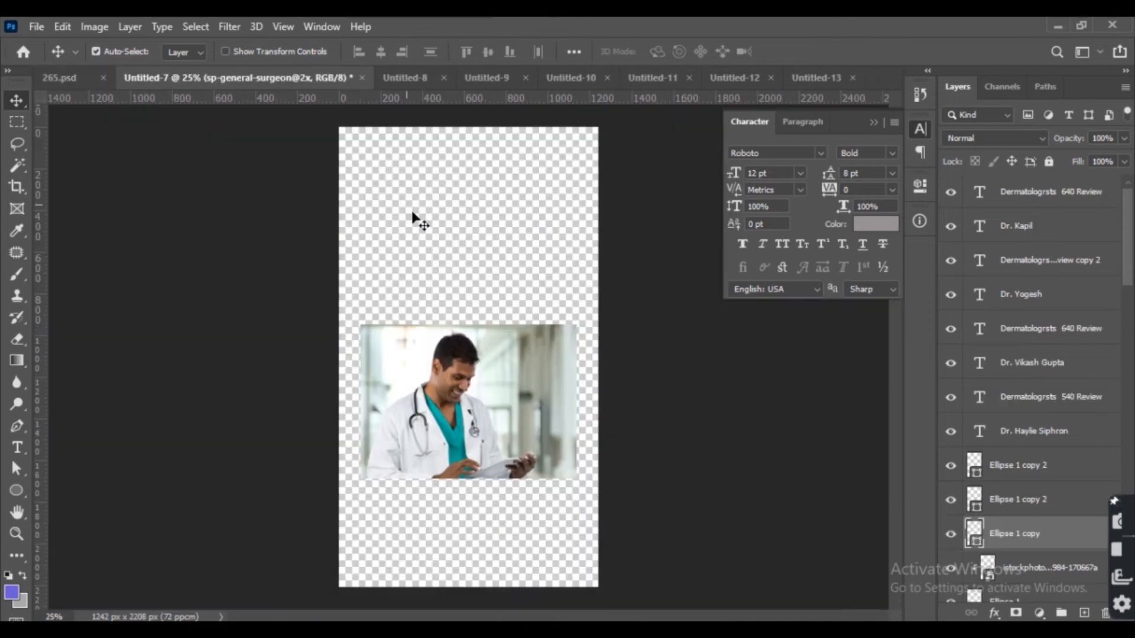
pyautogui.moveTo(413, 216); pyautogui.dragTo(355, 349)
pyautogui.hotkey('ctrl', 't')
pyautogui.click(398, 51)
pyautogui.write('2')
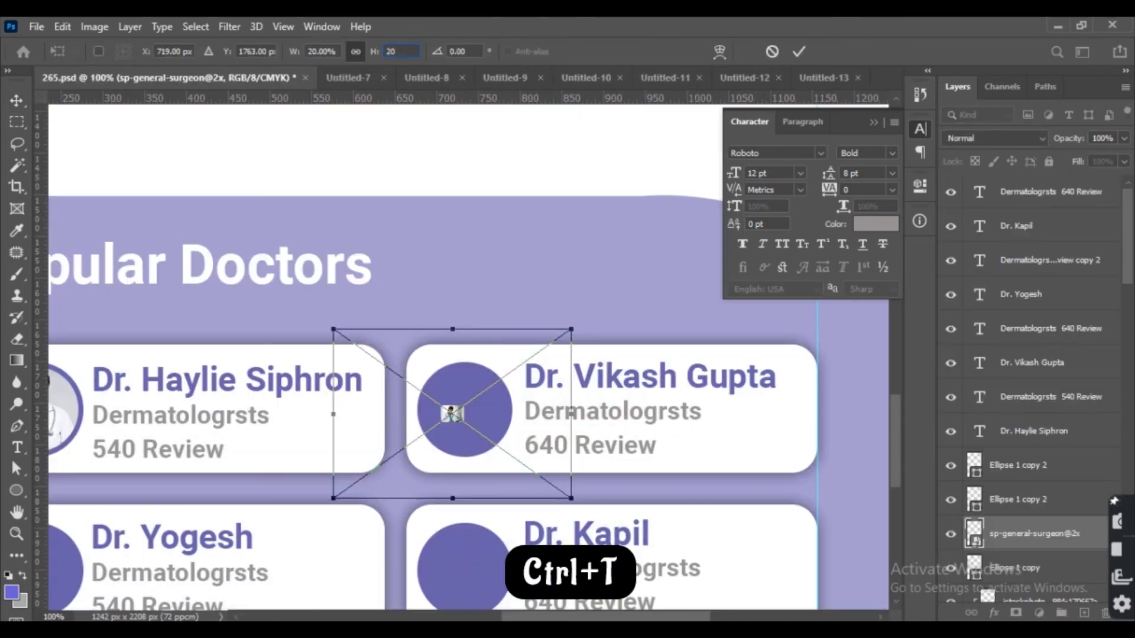
pyautogui.press('BackSpace')
pyautogui.write('10')
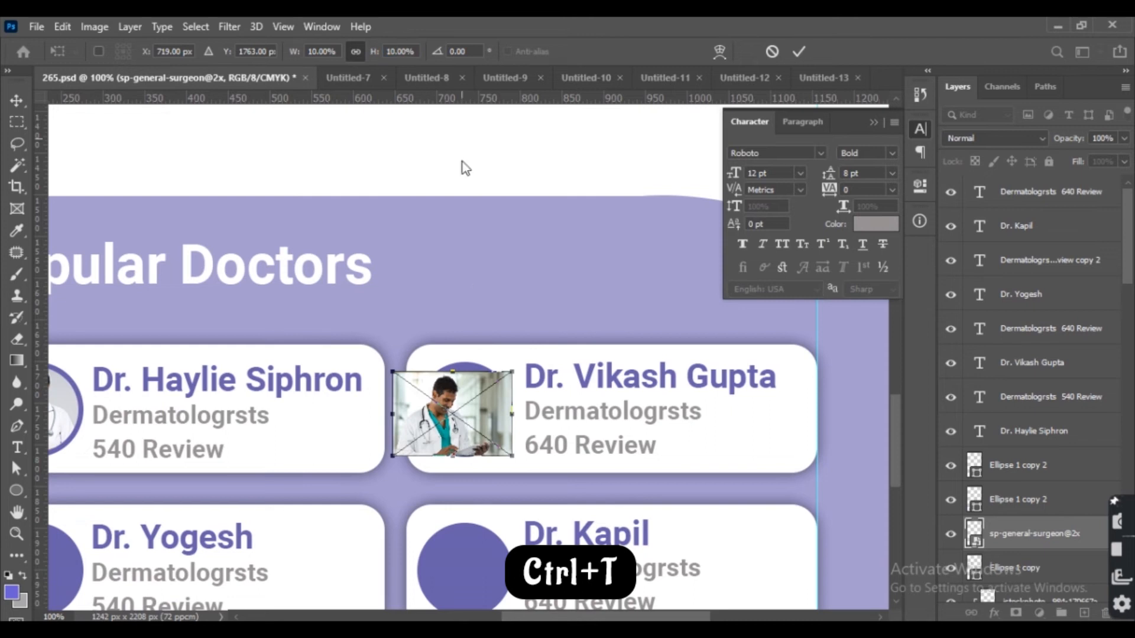
pyautogui.moveTo(512, 456); pyautogui.dragTo(518, 462)
pyautogui.moveTo(488, 412); pyautogui.dragTo(497, 406)
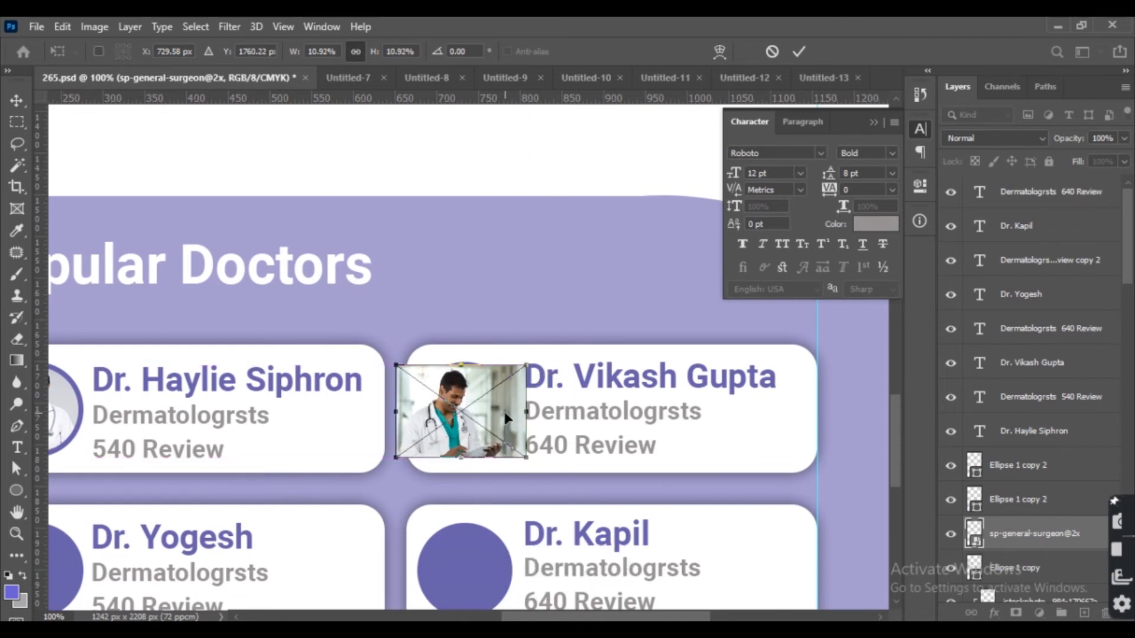
pyautogui.press('Up')
pyautogui.keyDown('alt'); pyautogui.click(1043, 547); pyautogui.keyUp('alt')
pyautogui.moveTo(473, 409); pyautogui.dragTo(602, 349)
# Place the mature male doctor photo at 10% scale over the third card's circle.
pyautogui.click(186, 504)
pyautogui.click(351, 77)
pyautogui.moveTo(451, 347); pyautogui.dragTo(374, 481)
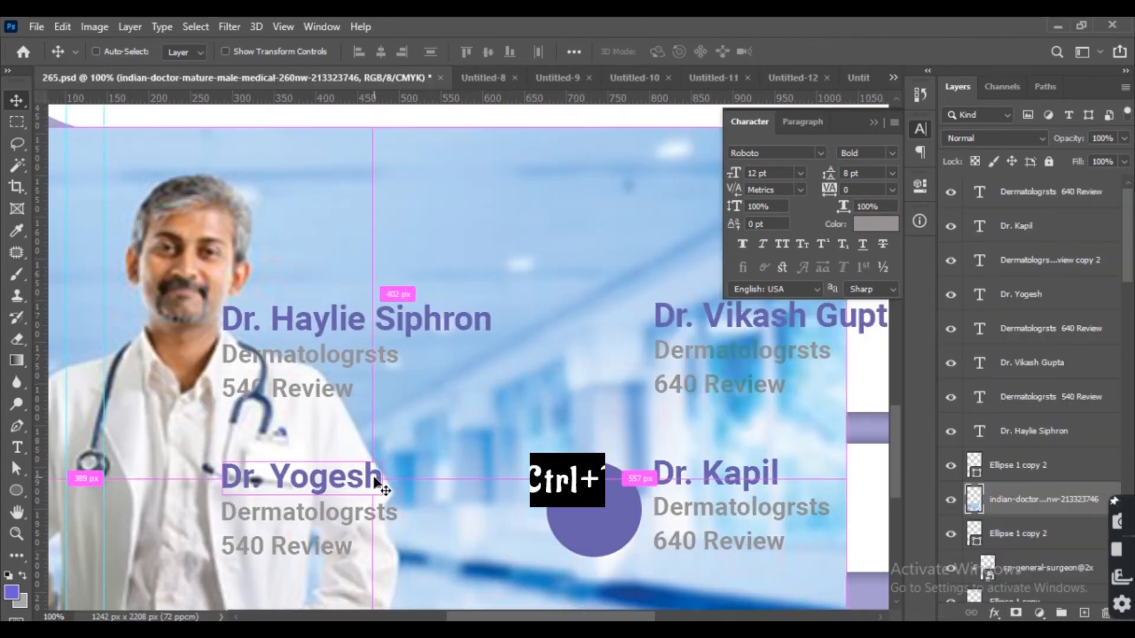
pyautogui.hotkey('ctrl', 't')
pyautogui.write('10')
pyautogui.press('Return')
pyautogui.moveTo(398, 495); pyautogui.dragTo(265, 572)
pyautogui.moveTo(197, 538); pyautogui.dragTo(179, 526)
pyautogui.press('Return')
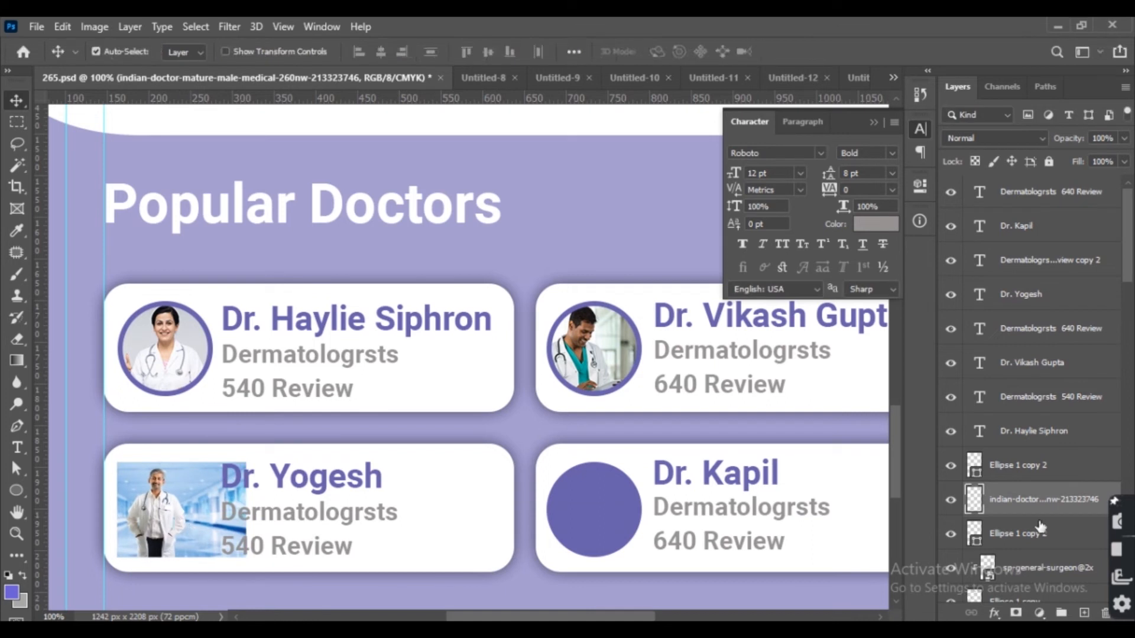
# Clip the mature male doctor photo into the third card's circle.
pyautogui.keyDown('alt'); pyautogui.click(1042, 515); pyautogui.keyUp('alt')
pyautogui.click(628, 519)
pyautogui.moveTo(668, 505); pyautogui.dragTo(434, 407)
# Place the banner doctor photo and scale it to 15% over the fourth card.
pyautogui.click(353, 84)
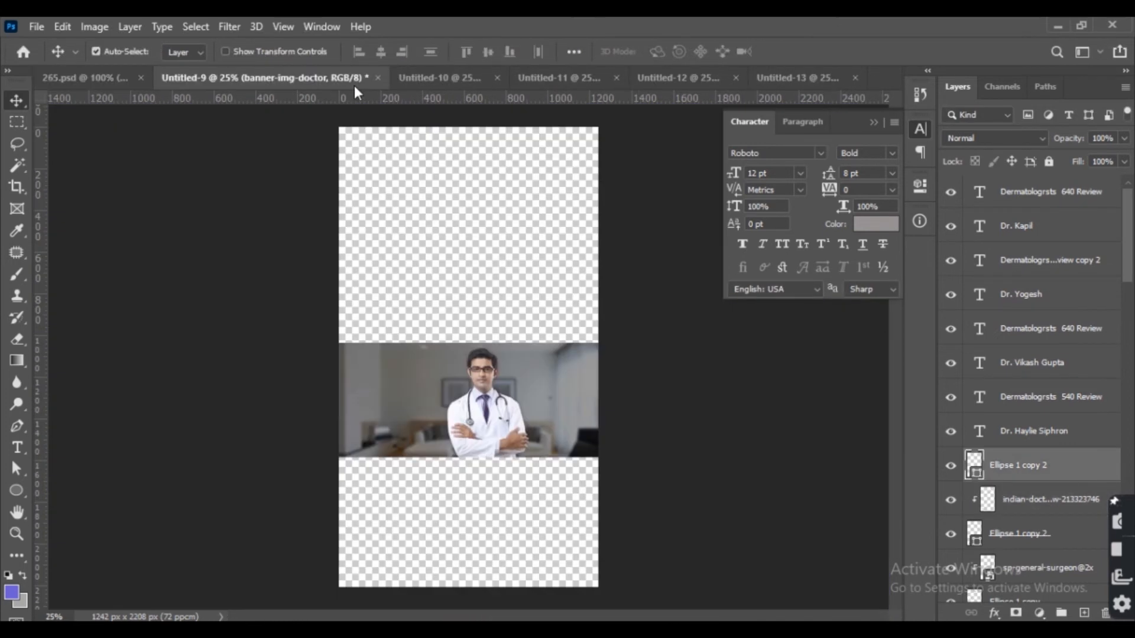
pyautogui.moveTo(476, 409); pyautogui.dragTo(419, 428)
pyautogui.hotkey('ctrl', 'z')
pyautogui.click(509, 526)
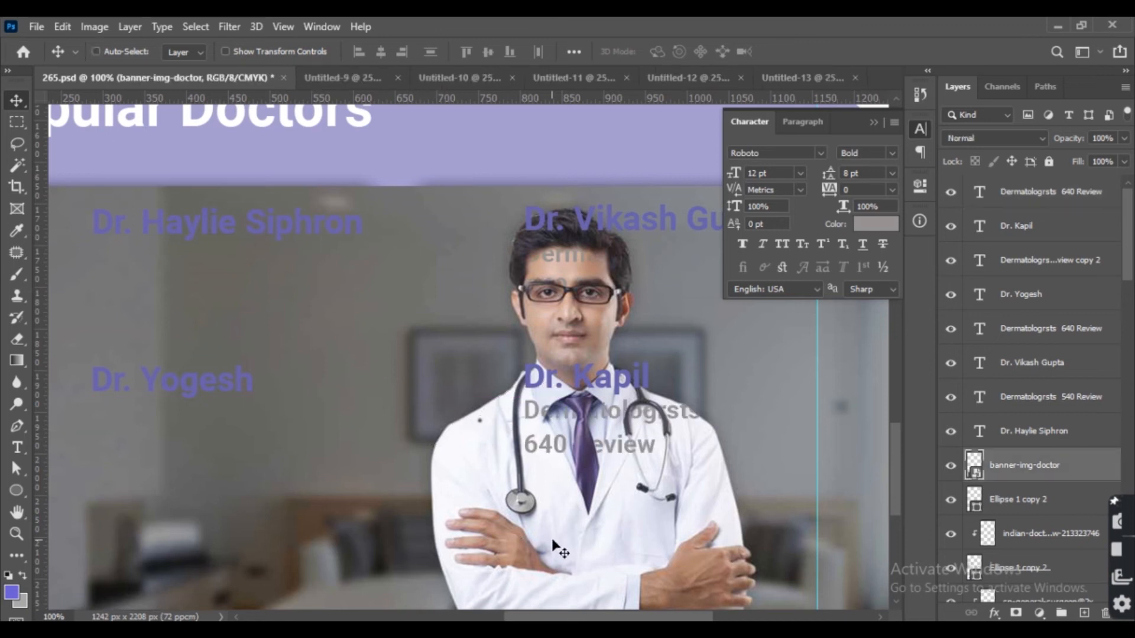
pyautogui.hotkey('ctrl', 't')
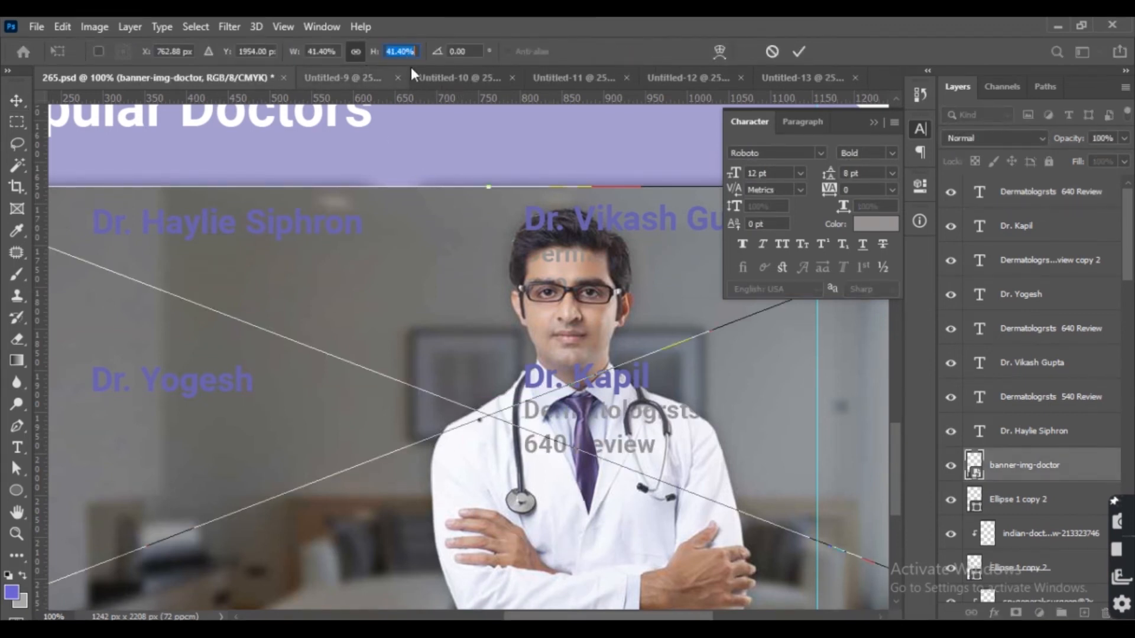
pyautogui.write('20')
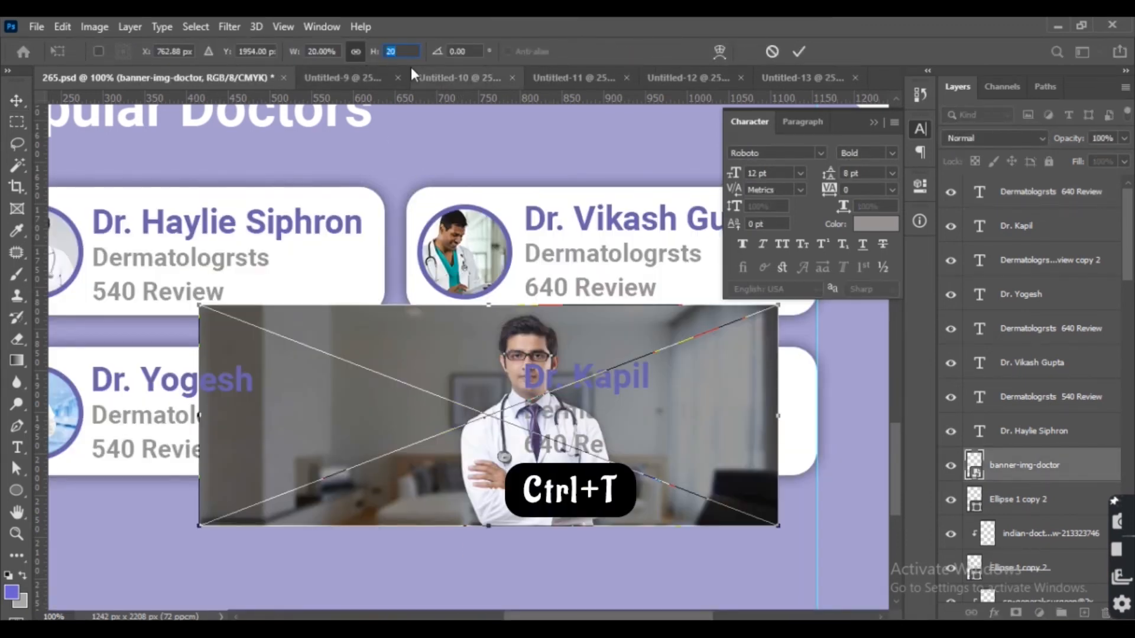
pyautogui.write('15')
pyautogui.press('Return')
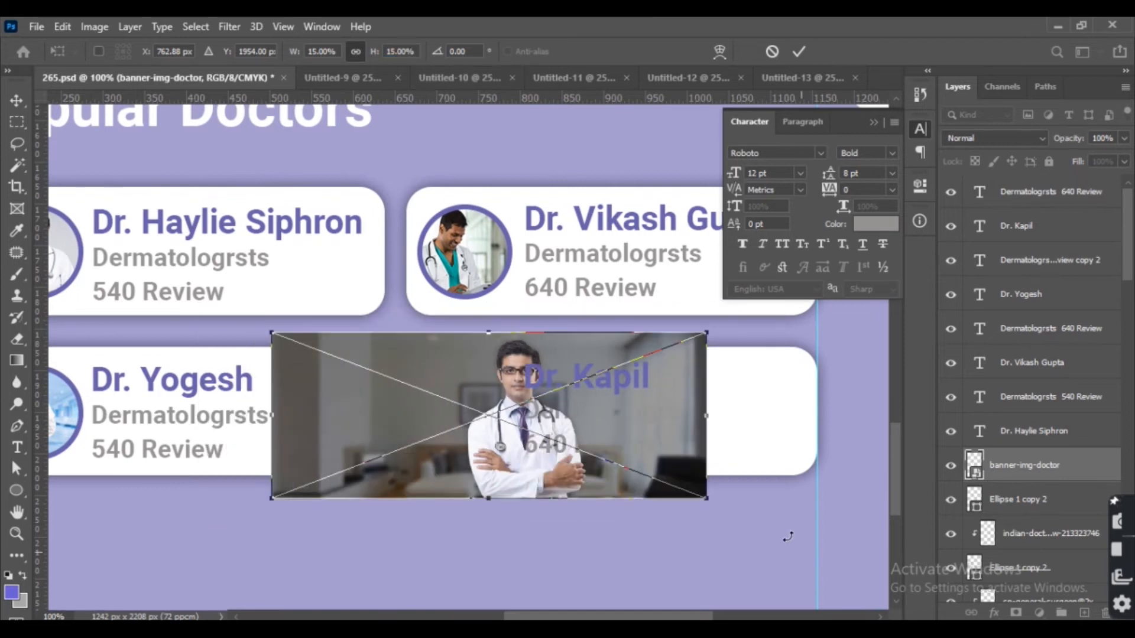
pyautogui.moveTo(711, 503); pyautogui.dragTo(633, 489)
pyautogui.press('Return')
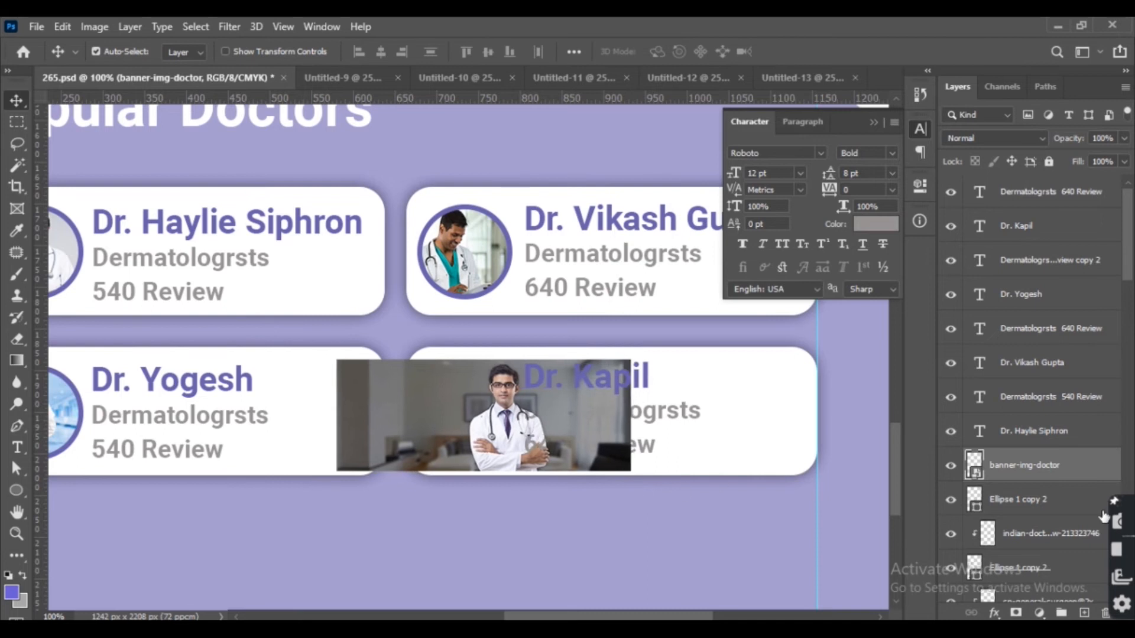
# Clip the banner doctor photo into the fourth card's circle and nudge it left and down.
pyautogui.keyDown('alt'); pyautogui.click(1080, 481); pyautogui.keyUp('alt')
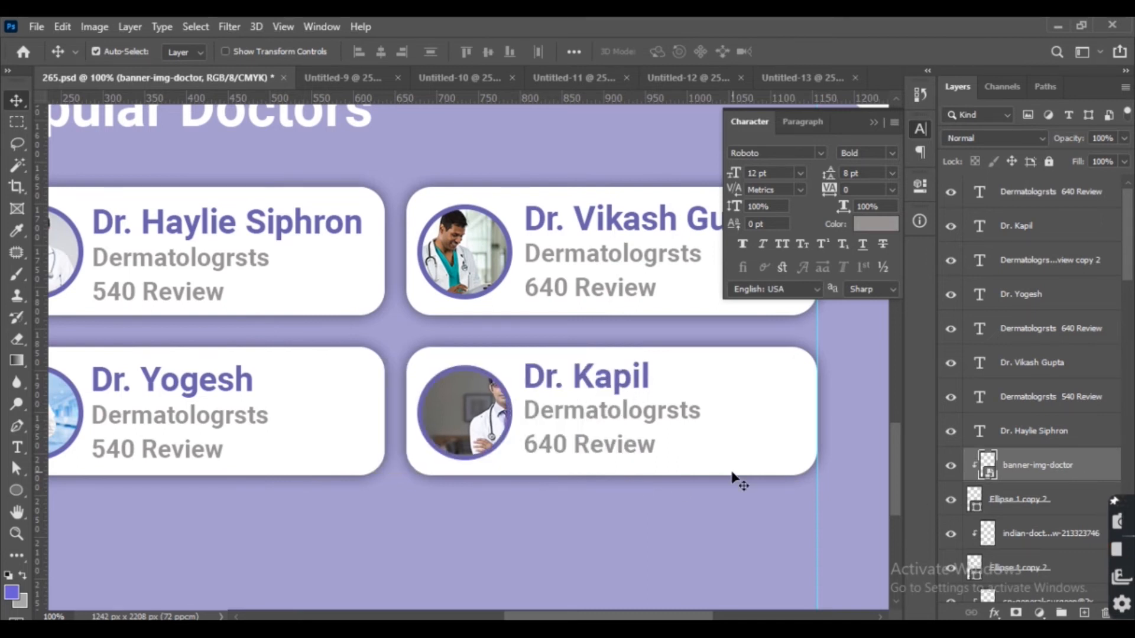
pyautogui.press('Left')
pyautogui.press('Left')
pyautogui.press('Left')
pyautogui.press('Left')
pyautogui.press('Left')
pyautogui.press('Left')
pyautogui.press('Left')
pyautogui.press('Left')
pyautogui.press('Left')
pyautogui.press('Left')
pyautogui.press('Left')
pyautogui.press('Left')
pyautogui.press('Left')
pyautogui.press('Left')
pyautogui.press('Left')
pyautogui.press('Left')
pyautogui.press('Left')
pyautogui.press('Left')
pyautogui.press('Left')
pyautogui.press('Left')
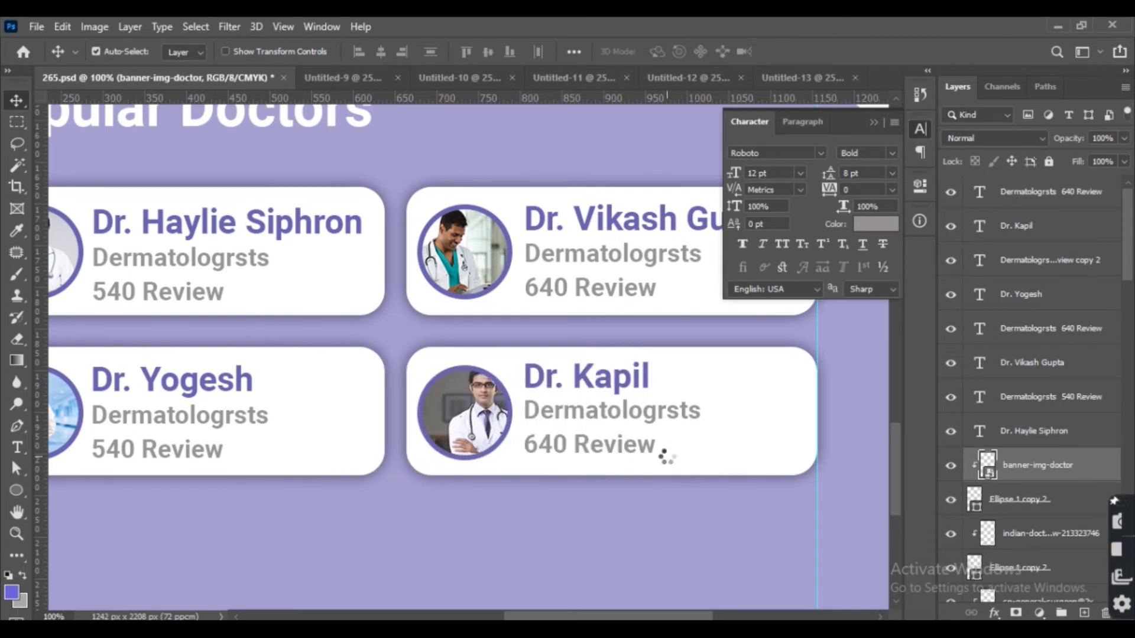
pyautogui.press('Left')
pyautogui.press('Left')
pyautogui.press('Left')
pyautogui.press('Left')
pyautogui.press('Left')
pyautogui.press('Left')
pyautogui.press('Left')
pyautogui.press('Down')
pyautogui.press('Down')
pyautogui.press('Down')
pyautogui.press('Down')
pyautogui.press('Down')
pyautogui.press('Down')
pyautogui.press('Down')
pyautogui.press('Down')
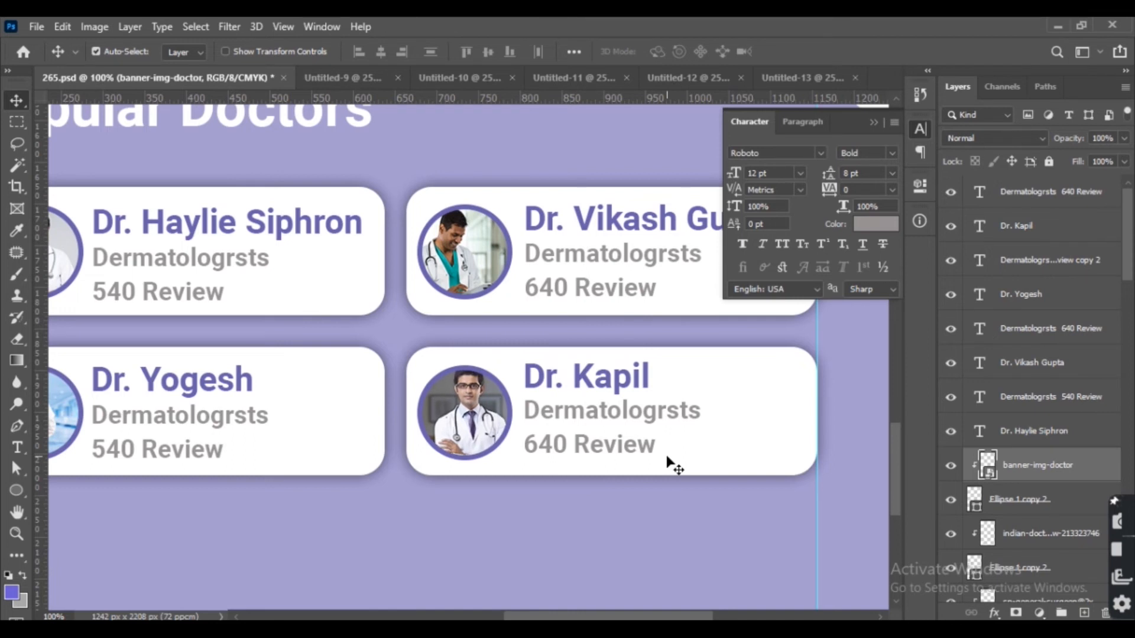
pyautogui.hotkey('ctrl', '-')
pyautogui.hotkey('ctrl', '-')
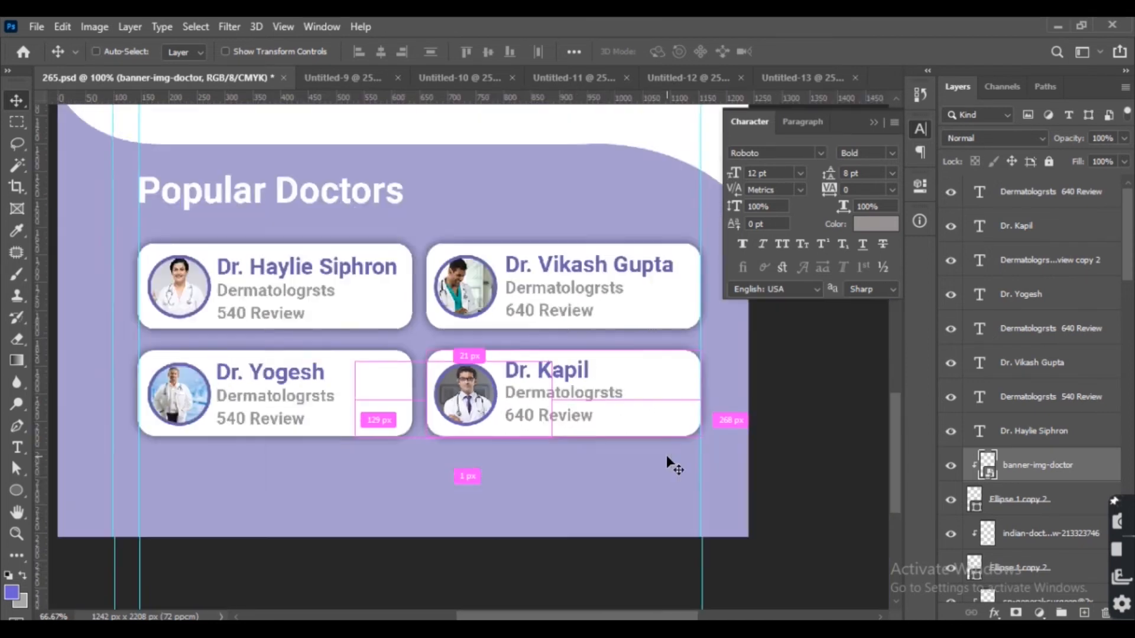
pyautogui.moveTo(23, 488); pyautogui.dragTo(695, 447)
pyautogui.press('b')
pyautogui.click(528, 231)
pyautogui.click(576, 254)
pyautogui.press('v')
pyautogui.click(566, 228)
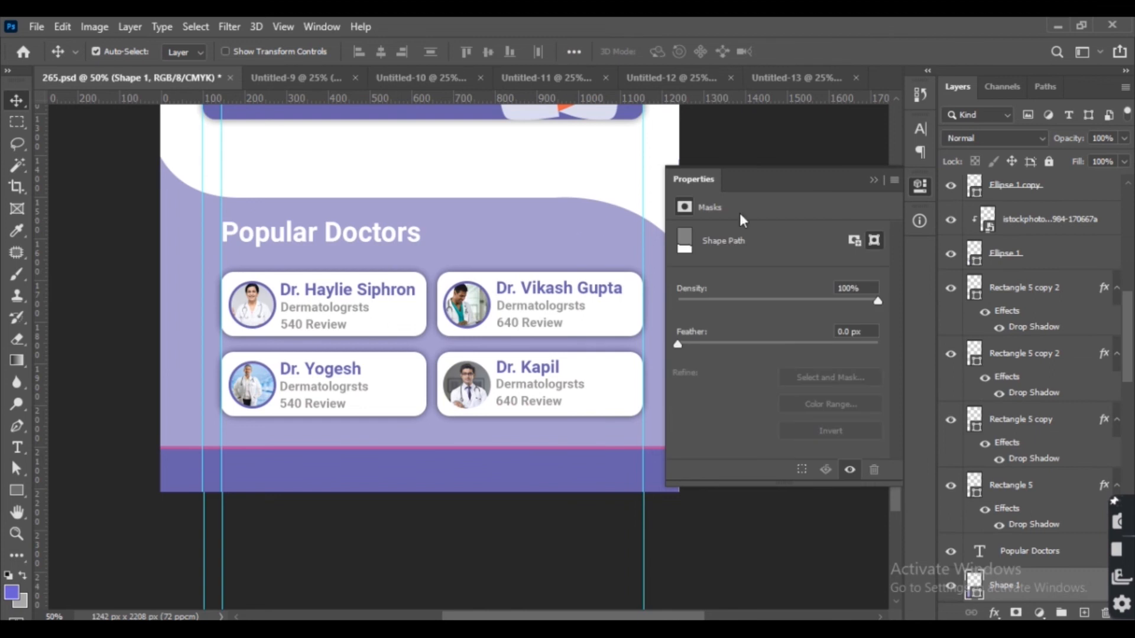
pyautogui.click(874, 180)
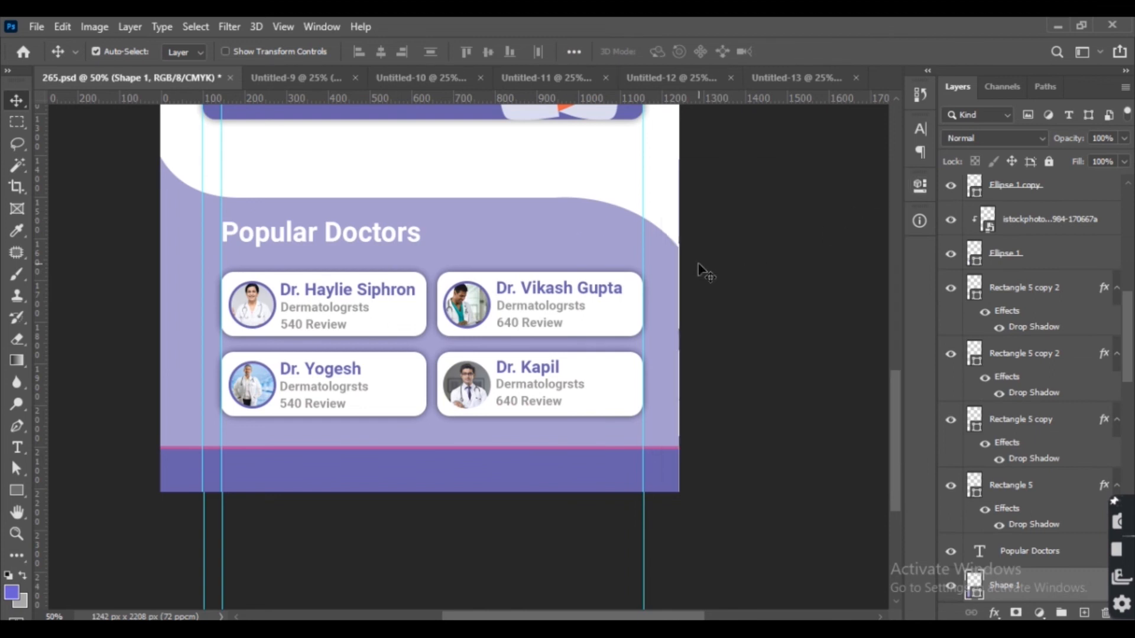
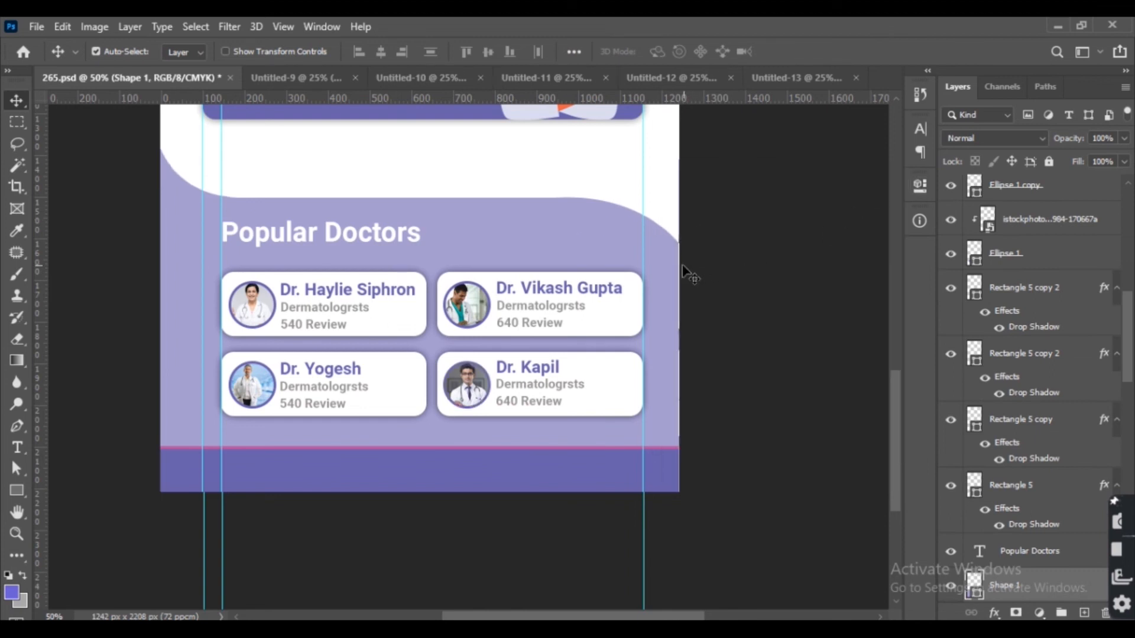
# Nudge the selected shape upward and select the purple bottom bar rectangle.
pyautogui.press('Up')
pyautogui.press('Up')
pyautogui.press('Up')
pyautogui.press('Up')
pyautogui.press('Up')
pyautogui.press('Up')
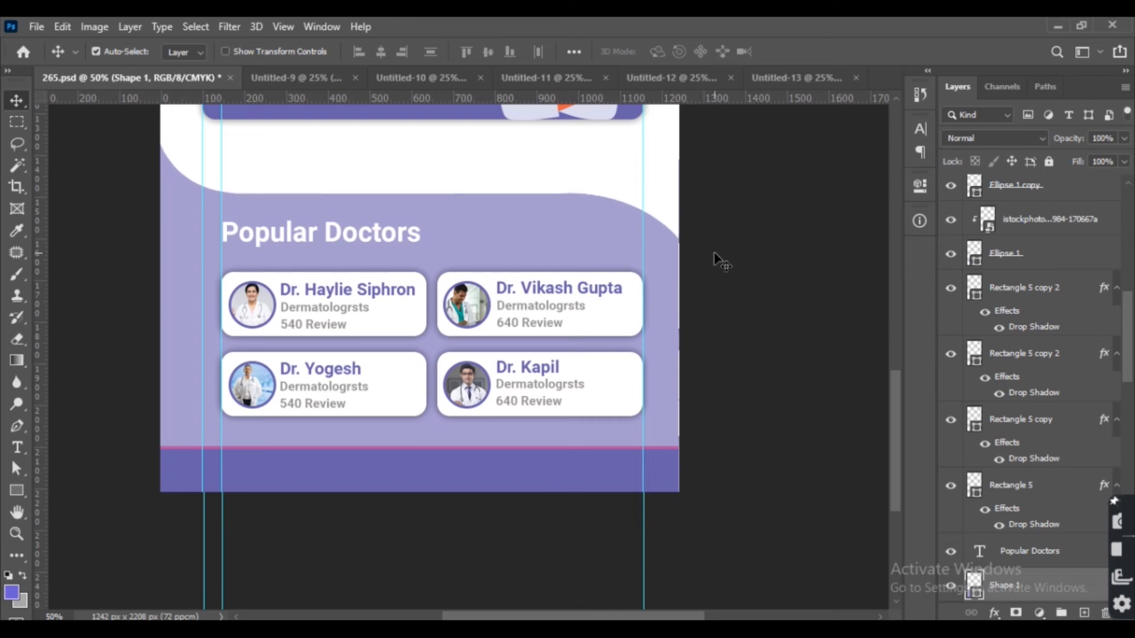
pyautogui.click(425, 466)
pyautogui.click(424, 466)
pyautogui.press('u')
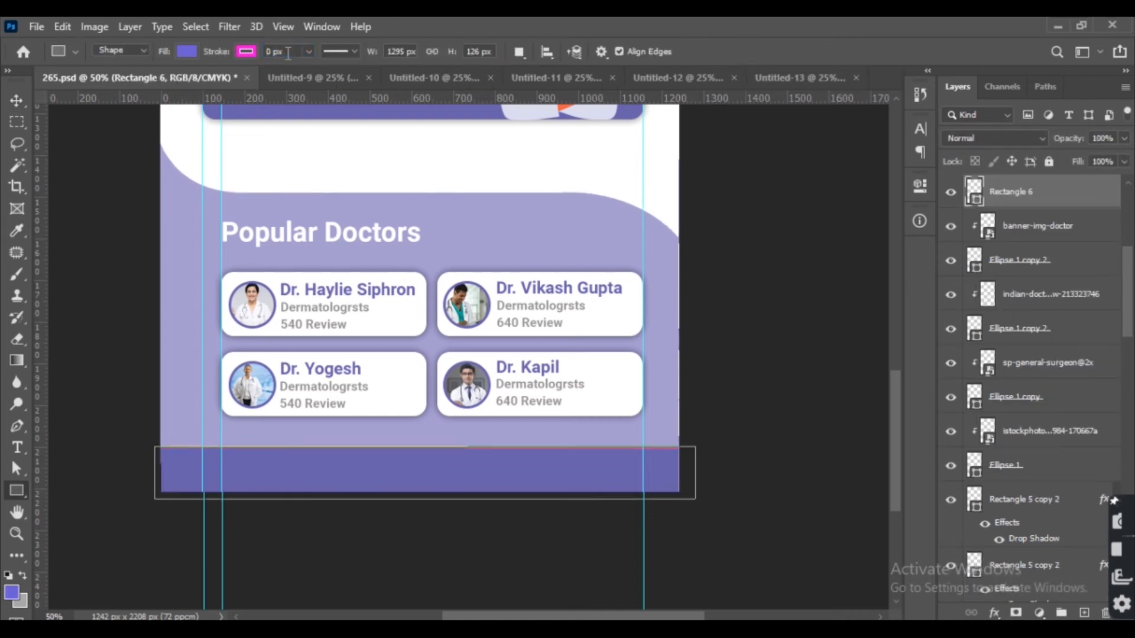
pyautogui.click(18, 102)
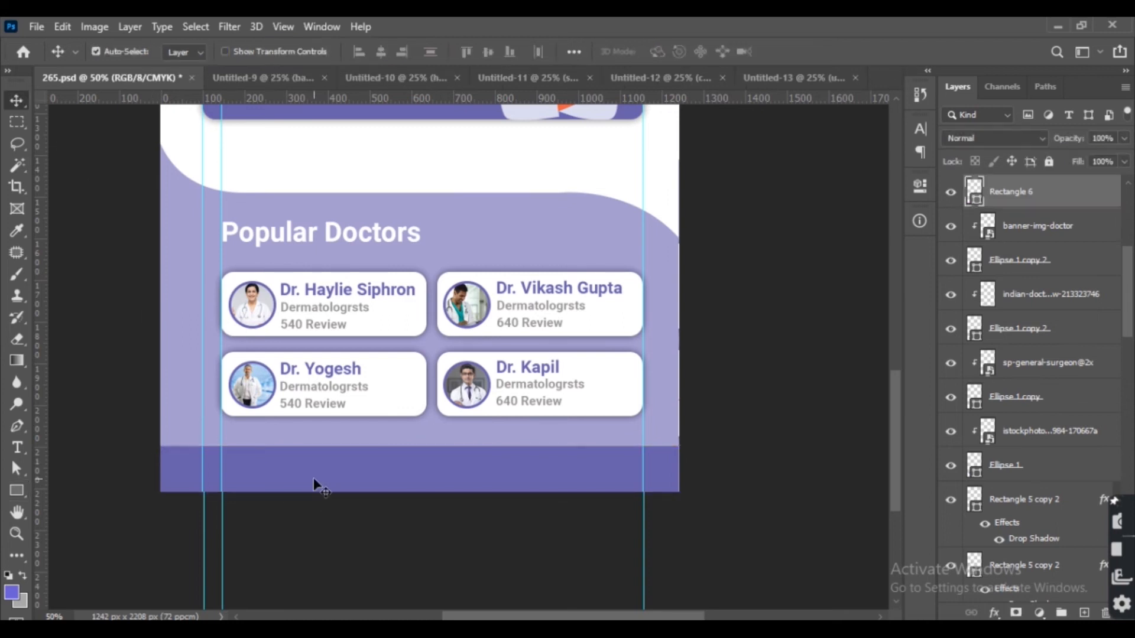
# Select the Popular Doctors cards and their texts and nudge them slightly upward.
pyautogui.moveTo(117, 284); pyautogui.dragTo(671, 404)
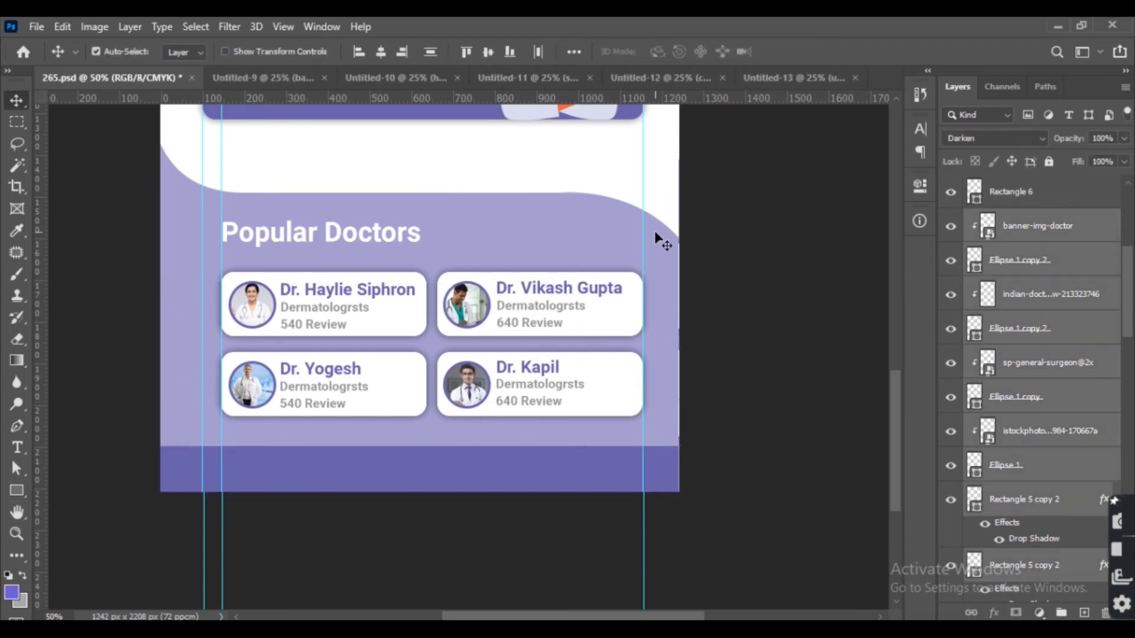
pyautogui.press('Up')
pyautogui.press('Up')
pyautogui.press('Up')
pyautogui.press('Up')
pyautogui.press('Up')
pyautogui.press('Up')
pyautogui.press('Up')
pyautogui.press('Up')
pyautogui.press('Down')
pyautogui.press('Down')
pyautogui.press('Down')
pyautogui.press('Down')
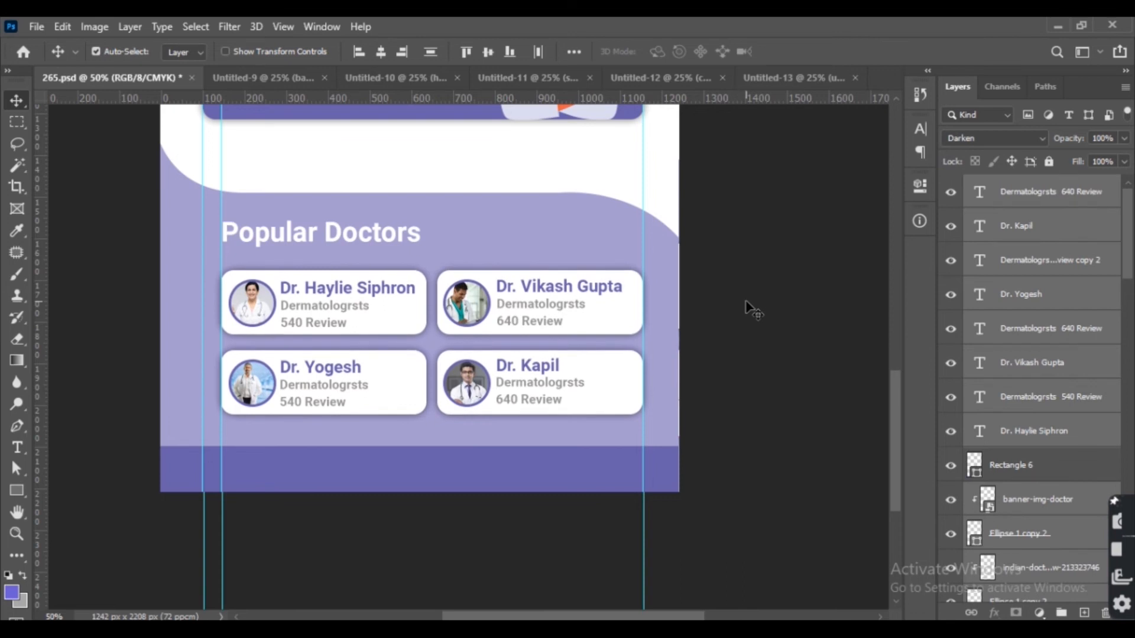
pyautogui.click(739, 304)
# Stretch the bottom bar rectangle wider and taller with Free Transform.
pyautogui.click(413, 469)
pyautogui.hotkey('ctrl', 't')
pyautogui.moveTo(423, 448); pyautogui.dragTo(583, 453)
pyautogui.press('Return')
pyautogui.hotkey('ctrl', '+')
# Draw a 109 px circle with the Ellipse tool and set its fill to white.
pyautogui.rightClick(26, 488)
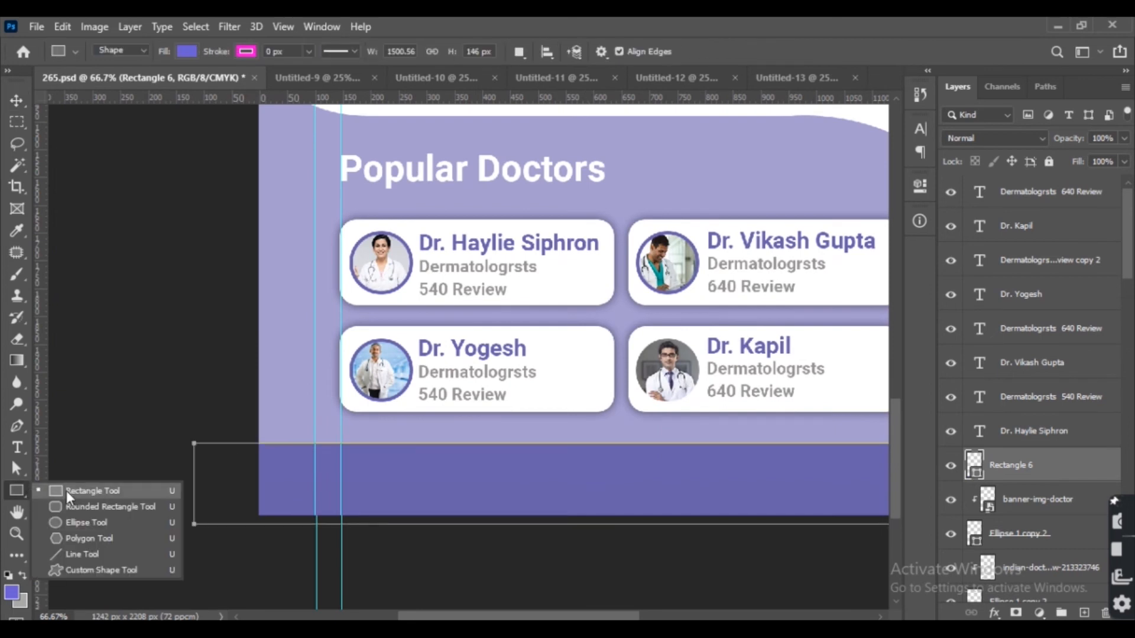
pyautogui.click(99, 520)
pyautogui.moveTo(271, 240); pyautogui.dragTo(333, 310)
pyautogui.press('v')
pyautogui.click(684, 312)
pyautogui.click(685, 312)
pyautogui.click(686, 312)
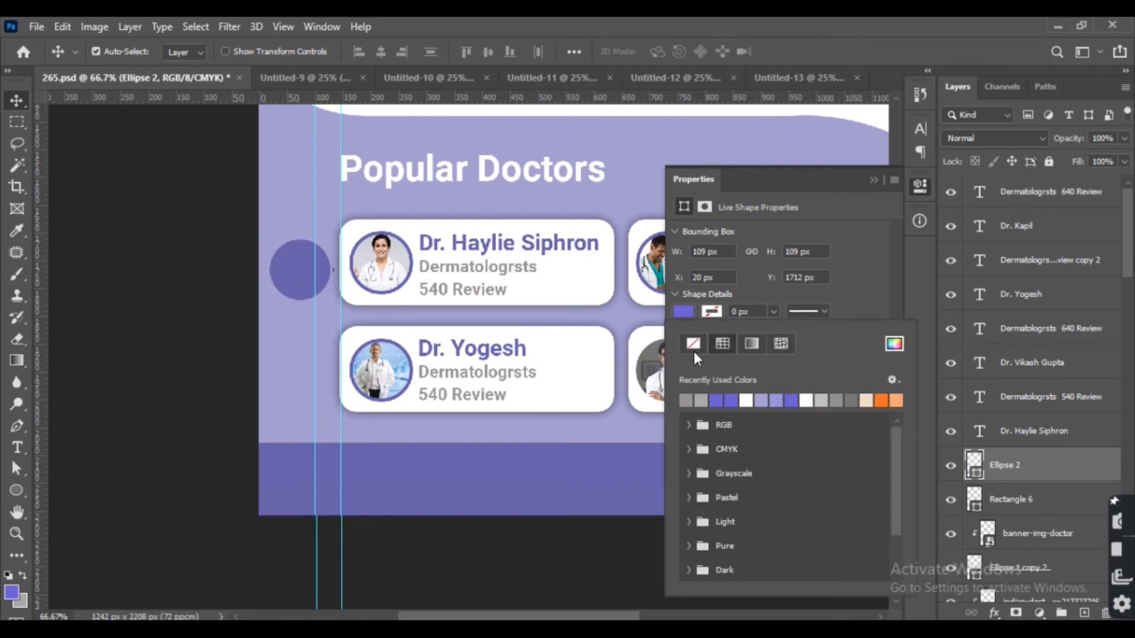
pyautogui.click(686, 312)
pyautogui.click(686, 311)
pyautogui.click(746, 400)
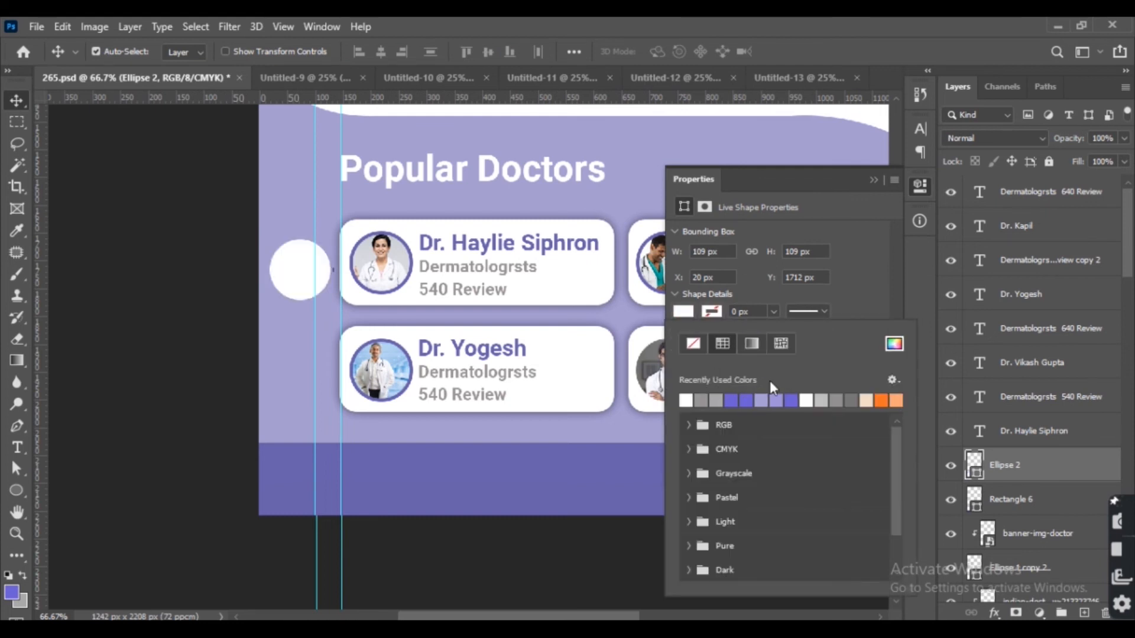
pyautogui.click(874, 180)
# Move the white circle into the bottom bar's left end and duplicate it one step to the right.
pyautogui.moveTo(300, 275); pyautogui.dragTo(371, 488)
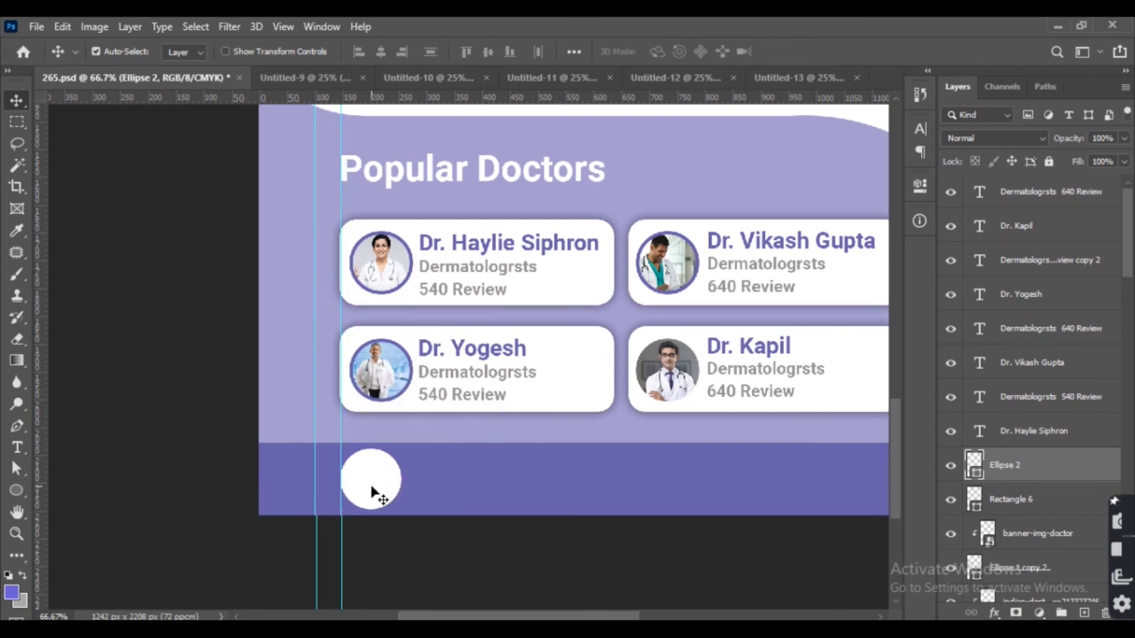
pyautogui.moveTo(389, 480); pyautogui.dragTo(248, 464)
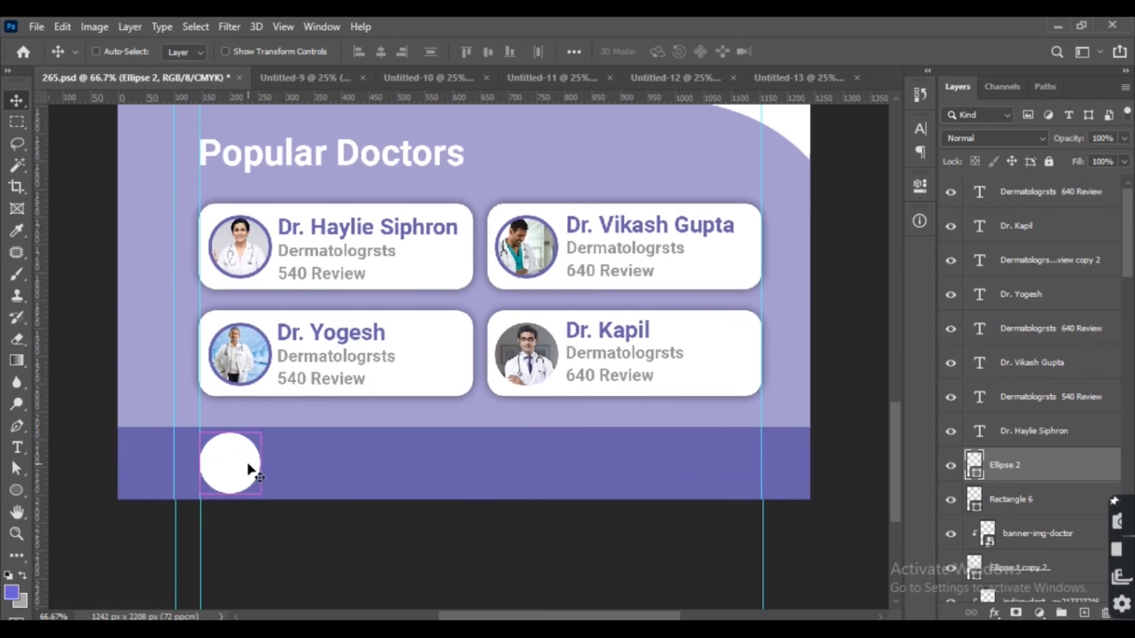
pyautogui.hotkey('ctrl', 'j')
pyautogui.hotkey('shift', 'Right')
pyautogui.hotkey('shift', 'Right')
pyautogui.hotkey('shift', 'Right')
pyautogui.hotkey('shift', 'Right')
pyautogui.hotkey('shift', 'Right')
pyautogui.hotkey('shift', 'Right')
pyautogui.hotkey('shift', 'Right')
pyautogui.hotkey('shift', 'Right')
pyautogui.hotkey('shift', 'Right')
pyautogui.hotkey('shift', 'Right')
pyautogui.hotkey('shift', 'Right')
pyautogui.hotkey('shift', 'Right')
pyautogui.hotkey('shift', 'Right')
pyautogui.hotkey('shift', 'Right')
pyautogui.hotkey('shift', 'Right')
pyautogui.hotkey('shift', 'Right')
pyautogui.hotkey('shift', 'Right')
pyautogui.hotkey('shift', 'Right')
pyautogui.hotkey('shift', 'Right')
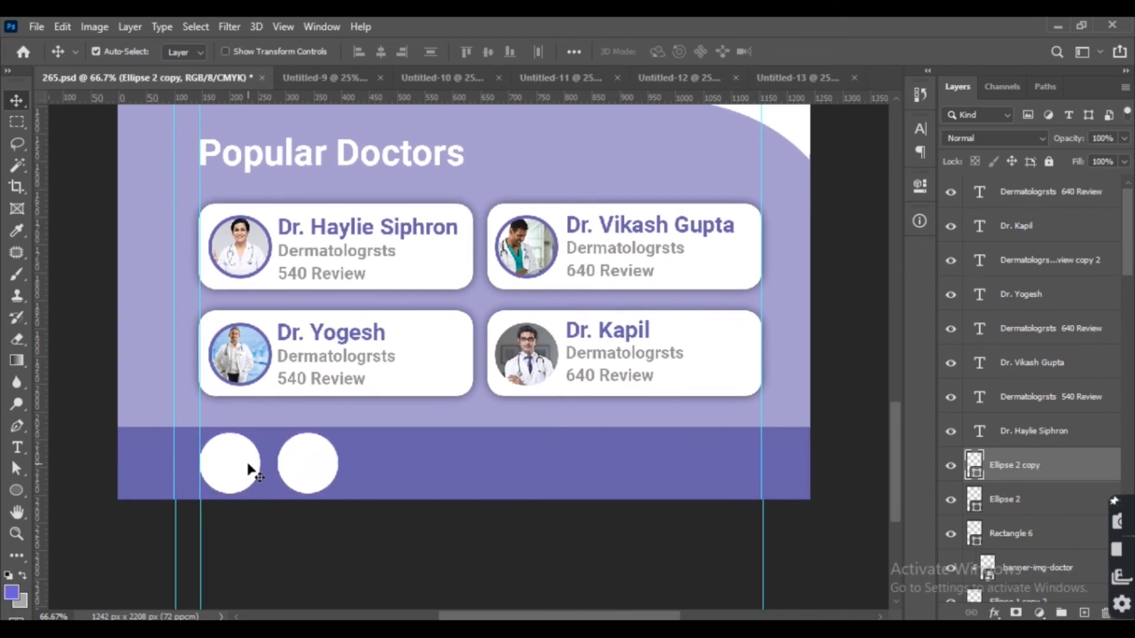
# Duplicate both circles and move the copies to the bottom bar's right end.
pyautogui.keyDown('shift'); pyautogui.click(248, 470); pyautogui.keyUp('shift')
pyautogui.hotkey('ctrl', 'j')
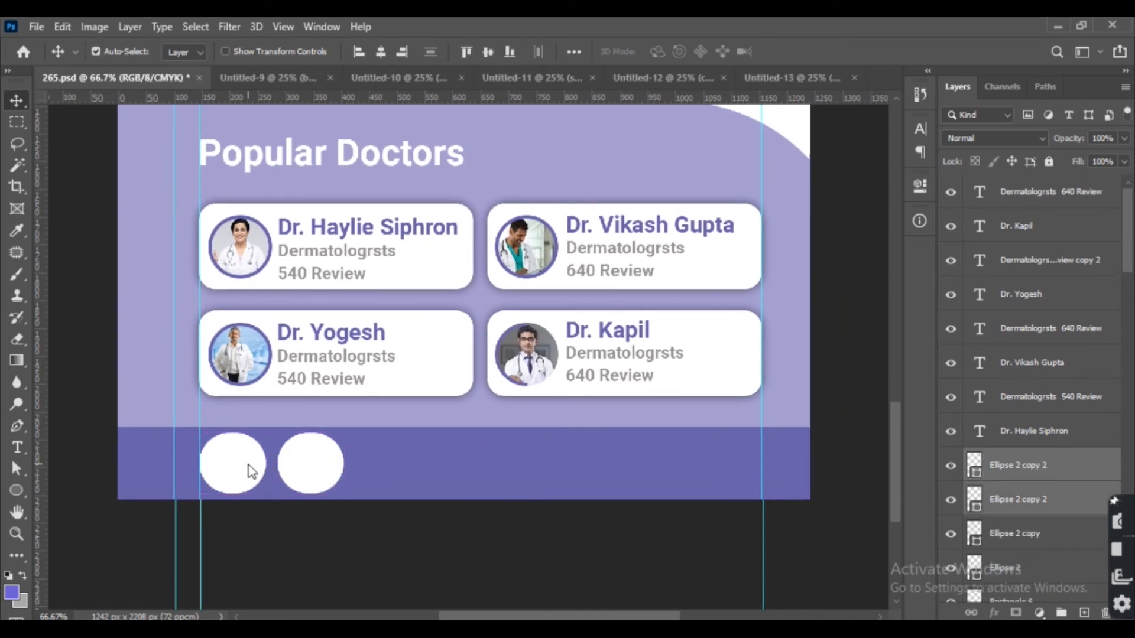
pyautogui.hotkey('shift', 'Right')
pyautogui.hotkey('shift', 'Right')
pyautogui.hotkey('shift', 'Right')
pyautogui.hotkey('shift', 'Right')
pyautogui.hotkey('shift', 'Right')
pyautogui.hotkey('shift', 'Right')
pyautogui.hotkey('shift', 'Right')
pyautogui.hotkey('shift', 'Right')
pyautogui.hotkey('shift', 'Right')
pyautogui.hotkey('shift', 'Right')
pyautogui.hotkey('shift', 'Right')
pyautogui.hotkey('shift', 'Right')
pyautogui.hotkey('shift', 'Right')
pyautogui.hotkey('shift', 'Right')
pyautogui.hotkey('shift', 'Right')
pyautogui.hotkey('shift', 'Right')
pyautogui.hotkey('shift', 'Right')
pyautogui.hotkey('shift', 'Right')
pyautogui.hotkey('shift', 'Right')
pyautogui.hotkey('shift', 'Right')
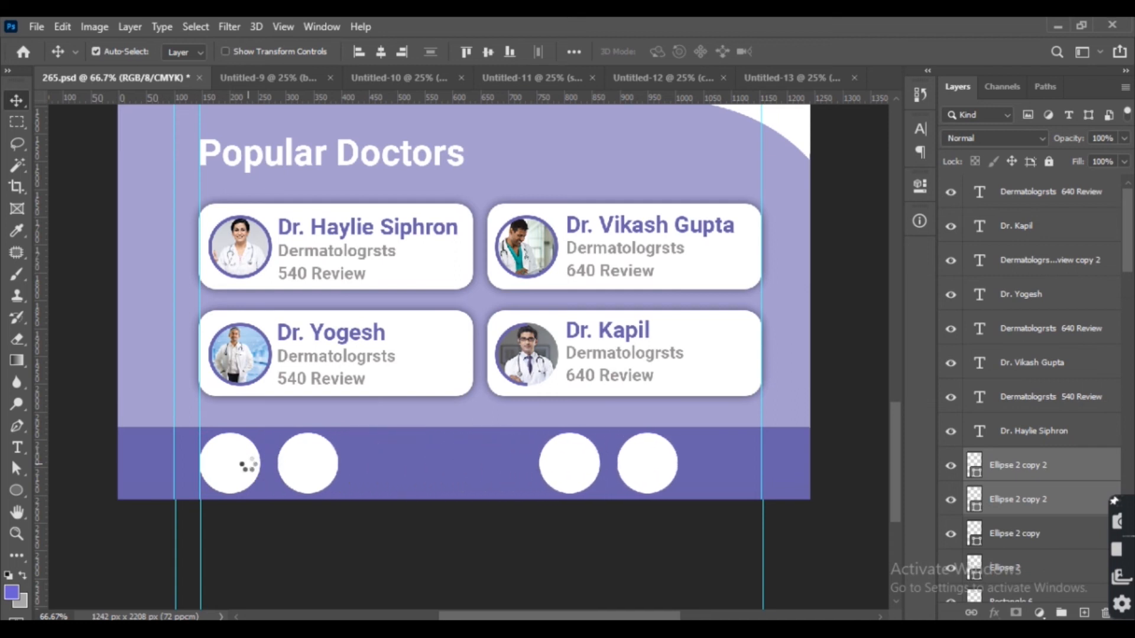
pyautogui.hotkey('shift', 'Right')
pyautogui.hotkey('shift', 'Right')
pyautogui.hotkey('shift', 'Right')
pyautogui.hotkey('shift', 'Right')
pyautogui.hotkey('shift', 'Right')
pyautogui.hotkey('shift', 'Right')
pyautogui.hotkey('shift', 'Right')
pyautogui.hotkey('shift', 'Right')
pyautogui.hotkey('shift', 'Right')
pyautogui.hotkey('shift', 'Right')
pyautogui.hotkey('shift', 'Right')
pyautogui.hotkey('shift', 'Right')
pyautogui.hotkey('shift', 'Right')
pyautogui.hotkey('shift', 'Right')
pyautogui.hotkey('shift', 'Right')
pyautogui.hotkey('shift', 'Right')
pyautogui.hotkey('shift', 'Right')
pyautogui.hotkey('shift', 'Right')
pyautogui.hotkey('shift', 'Right')
pyautogui.hotkey('shift', 'Right')
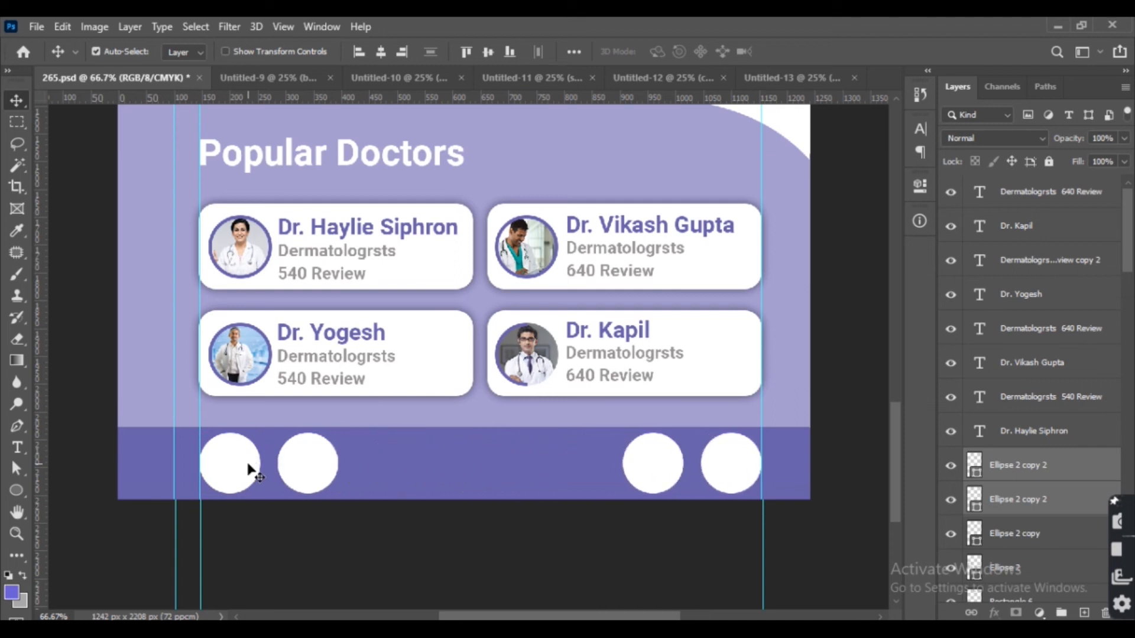
# Select the Popular Doctors section layers and nudge them upward.
pyautogui.moveTo(300, 393); pyautogui.dragTo(352, 469)
pyautogui.moveTo(138, 293); pyautogui.dragTo(823, 445)
pyautogui.moveTo(121, 209); pyautogui.dragTo(861, 454)
pyautogui.press('Up')
pyautogui.press('Up')
pyautogui.press('Up')
pyautogui.press('Up')
pyautogui.press('Up')
pyautogui.press('Up')
pyautogui.press('Up')
pyautogui.press('Up')
pyautogui.press('Up')
pyautogui.press('Up')
pyautogui.press('Up')
pyautogui.press('Up')
pyautogui.press('Up')
pyautogui.press('Up')
pyautogui.press('Up')
pyautogui.press('Up')
pyautogui.press('Up')
pyautogui.press('Up')
pyautogui.press('Up')
pyautogui.press('Up')
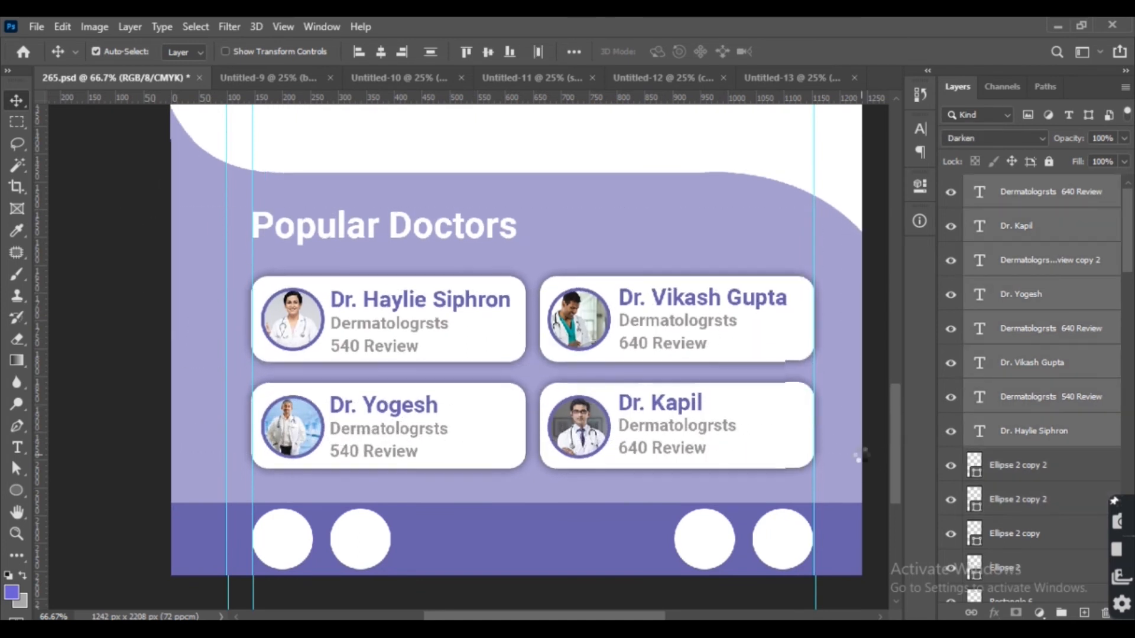
pyautogui.press('Up')
pyautogui.press('Up')
pyautogui.press('Up')
pyautogui.press('Up')
pyautogui.press('Up')
pyautogui.hotkey('ctrl', '-')
pyautogui.hotkey('ctrl', '-')
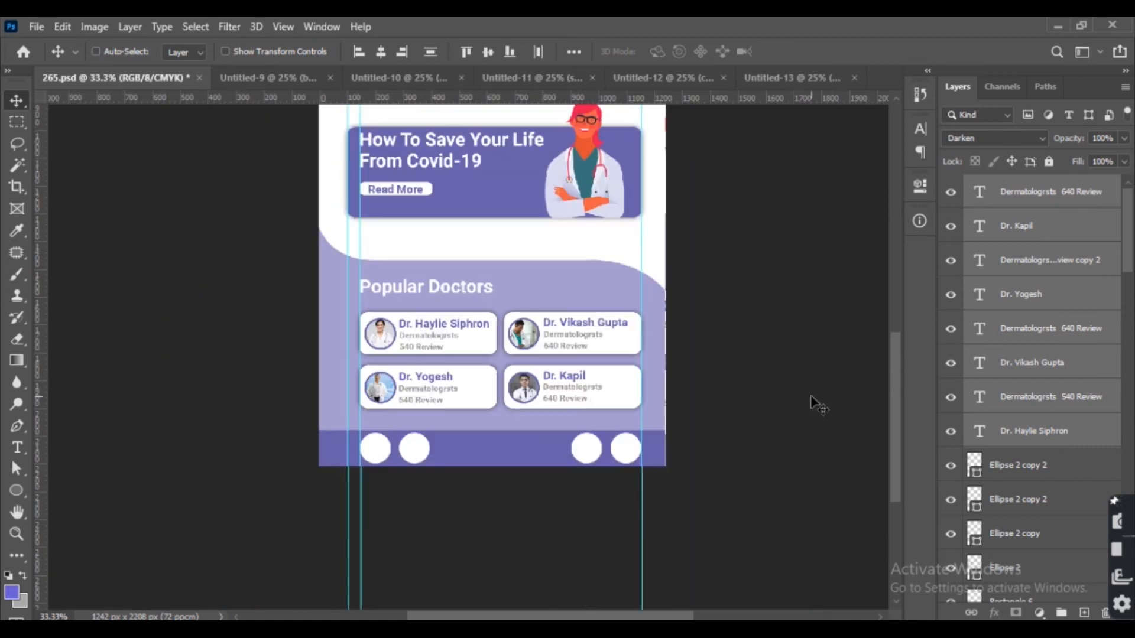
pyautogui.hotkey('ctrl', '+')
pyautogui.hotkey('shift', 'Up')
pyautogui.hotkey('shift', 'Up')
pyautogui.hotkey('shift', 'Up')
pyautogui.hotkey('shift', 'Up')
pyautogui.hotkey('shift', 'Up')
pyautogui.hotkey('shift', 'Up')
pyautogui.hotkey('shift', 'Up')
pyautogui.hotkey('shift', 'Up')
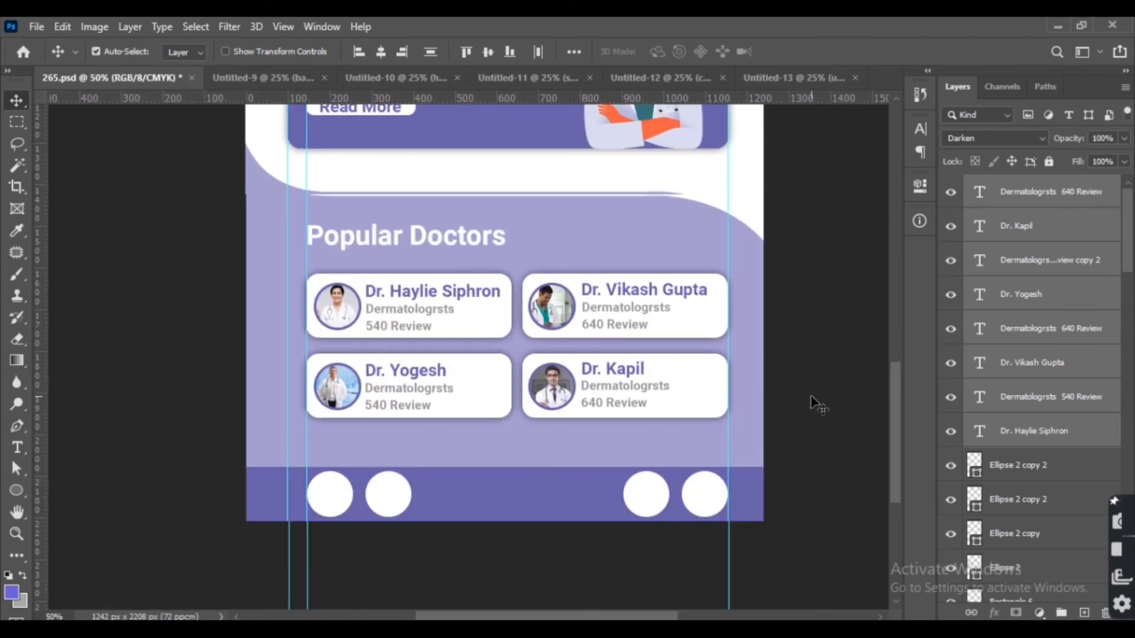
# Extend the bottom bar's top edge slightly upward with Free Transform.
pyautogui.click(557, 470)
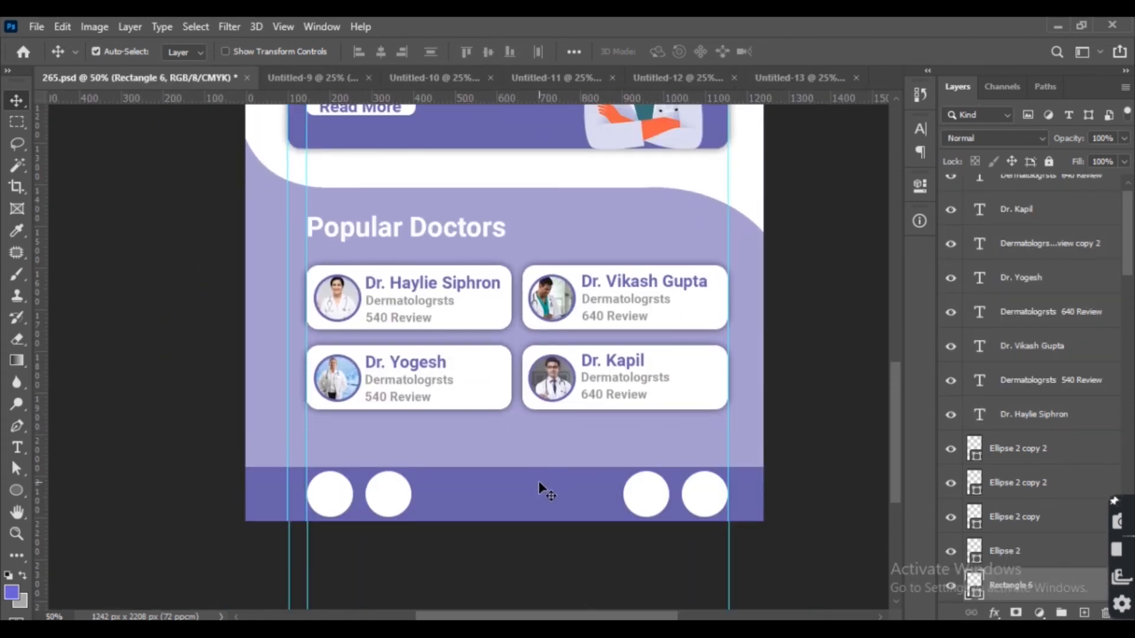
pyautogui.hotkey('ctrl', 't')
pyautogui.moveTo(510, 468)
pyautogui.mouseDown()
pyautogui.moveTo(512, 448)
pyautogui.moveTo(511, 458)
pyautogui.mouseUp()
pyautogui.press('Return')
# Delete the duplicate circles in the bottom bar, keeping only the leftmost one.
pyautogui.click(336, 485)
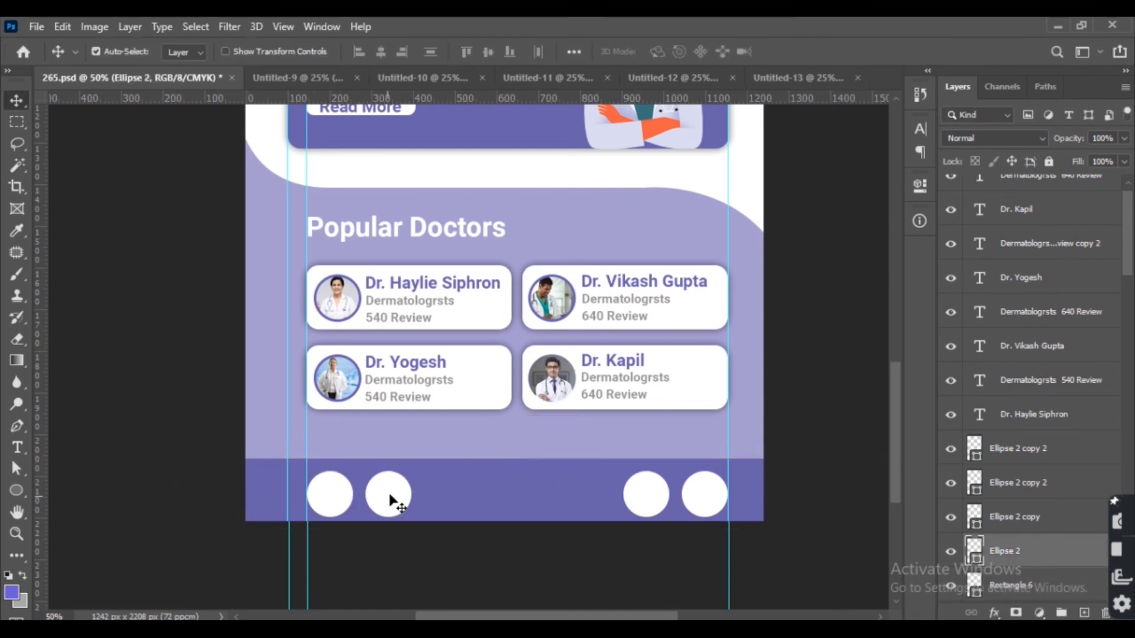
pyautogui.keyDown('shift'); pyautogui.click(374, 497); pyautogui.keyUp('shift')
pyautogui.click(445, 533)
pyautogui.click(387, 507)
pyautogui.press('Delete')
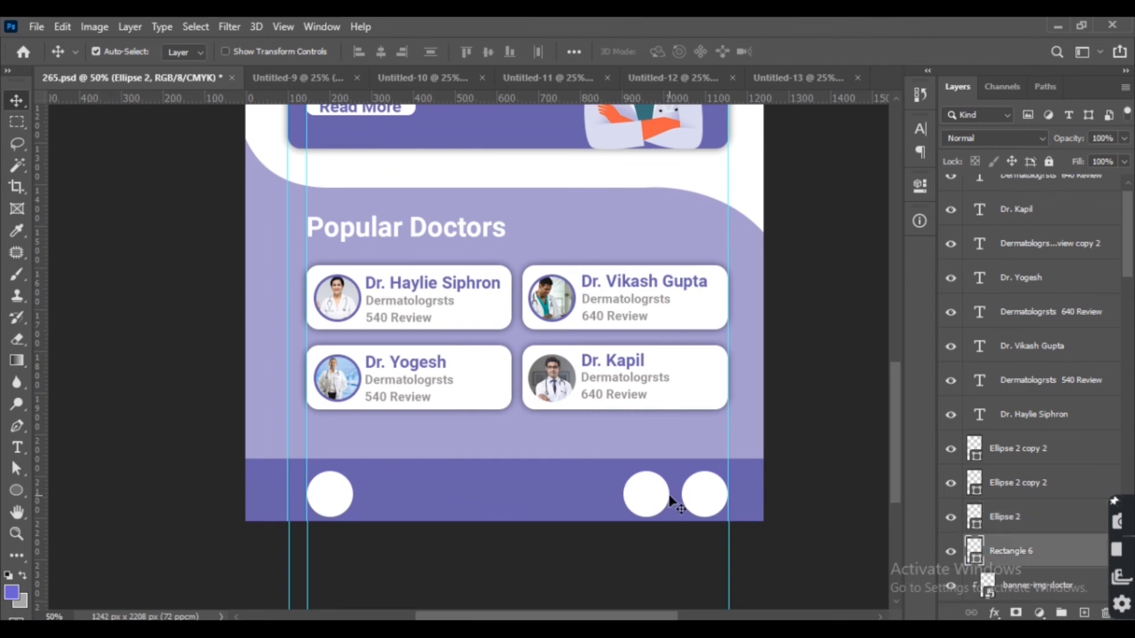
pyautogui.click(671, 497)
pyautogui.press('Delete')
pyautogui.click(711, 497)
pyautogui.hotkey('ctrl', 'z')
pyautogui.click(652, 510)
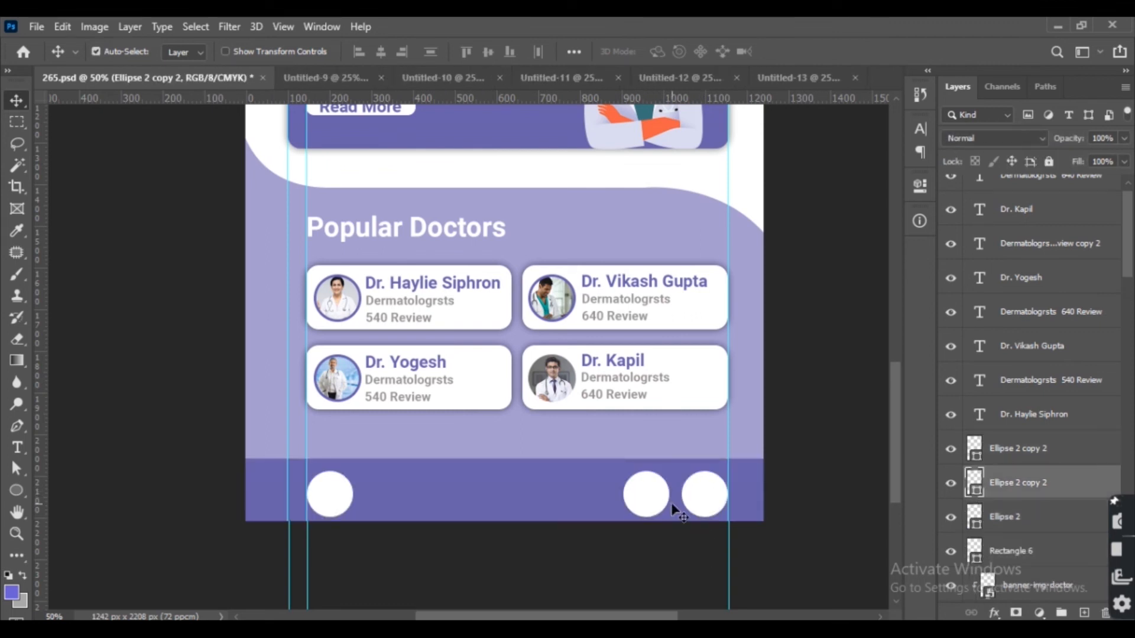
pyautogui.press('Delete')
pyautogui.click(695, 500)
pyautogui.press('Delete')
# Reposition the remaining circle slightly and duplicate it one circle-width to the right.
pyautogui.hotkey('ctrl', 't')
pyautogui.moveTo(354, 471); pyautogui.dragTo(362, 464)
pyautogui.press('Return')
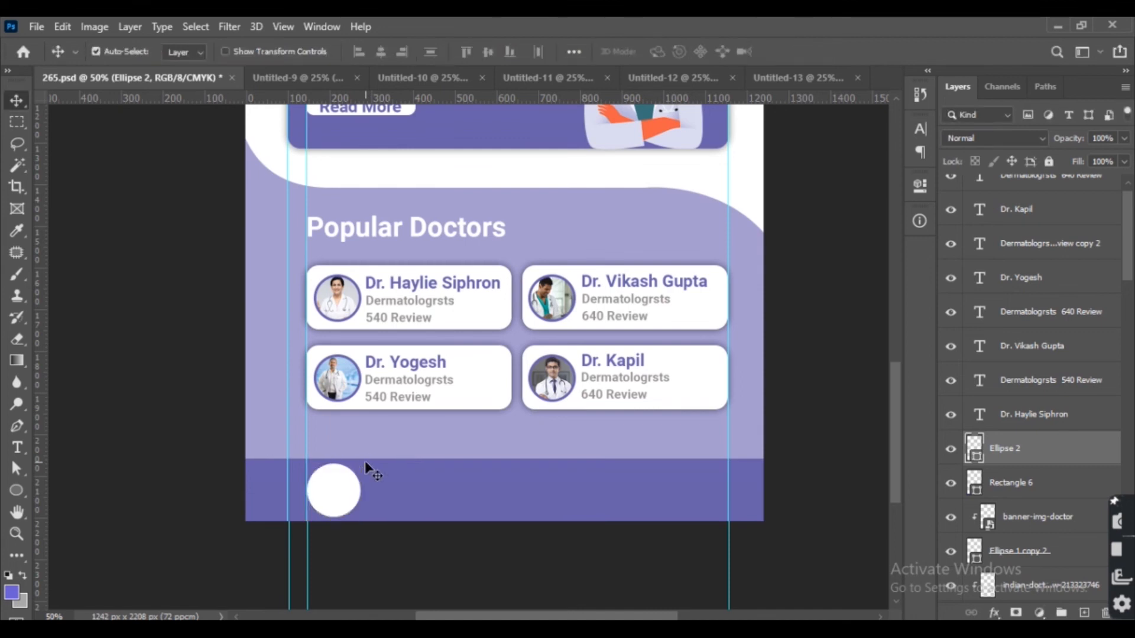
pyautogui.hotkey('ctrl', 'j')
pyautogui.hotkey('shift', 'Right')
pyautogui.hotkey('shift', 'Right')
pyautogui.hotkey('shift', 'Right')
pyautogui.hotkey('shift', 'Right')
pyautogui.hotkey('shift', 'Right')
pyautogui.hotkey('shift', 'Right')
pyautogui.hotkey('shift', 'Right')
pyautogui.hotkey('shift', 'Right')
pyautogui.hotkey('shift', 'Right')
pyautogui.hotkey('shift', 'Right')
pyautogui.hotkey('shift', 'Right')
pyautogui.hotkey('shift', 'Right')
pyautogui.hotkey('shift', 'Right')
pyautogui.hotkey('shift', 'Right')
pyautogui.hotkey('shift', 'Right')
pyautogui.hotkey('shift', 'Right')
pyautogui.hotkey('shift', 'Right')
pyautogui.hotkey('shift', 'Right')
pyautogui.hotkey('shift', 'Right')
pyautogui.hotkey('shift', 'Right')
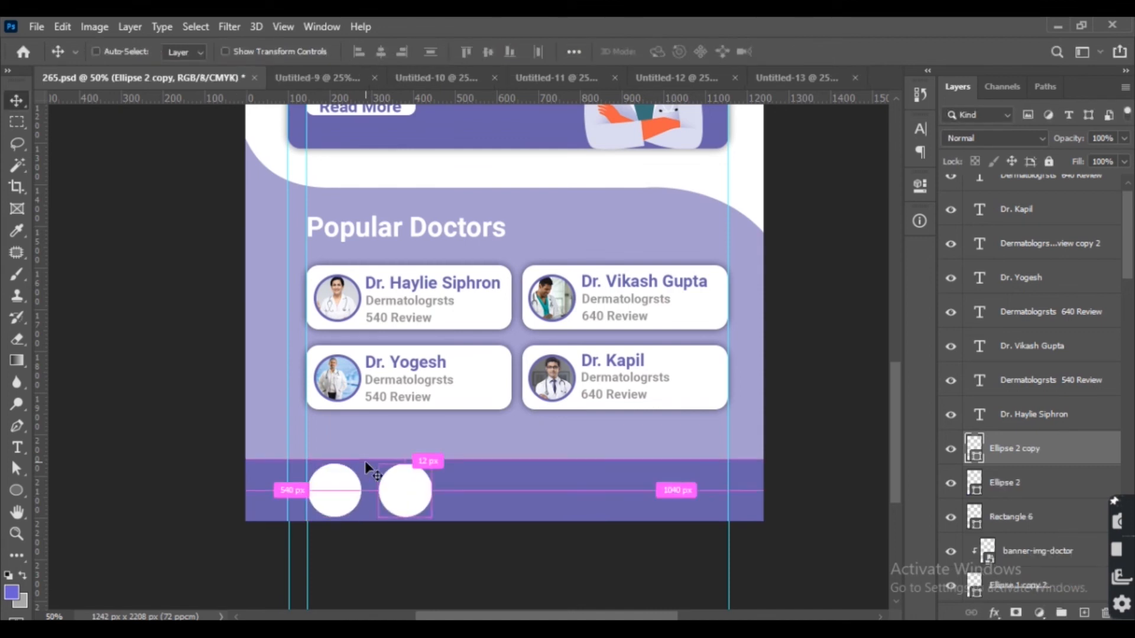
# Duplicate the circle and move the copy to the bottom bar's right end.
pyautogui.hotkey('ctrl', 'j')
pyautogui.hotkey('shift', 'Right')
pyautogui.hotkey('shift', 'Right')
pyautogui.hotkey('shift', 'Right')
pyautogui.hotkey('shift', 'Right')
pyautogui.hotkey('shift', 'Right')
pyautogui.hotkey('shift', 'Right')
pyautogui.hotkey('shift', 'Right')
pyautogui.hotkey('shift', 'Right')
pyautogui.hotkey('shift', 'Right')
pyautogui.hotkey('shift', 'Right')
pyautogui.hotkey('shift', 'Right')
pyautogui.hotkey('shift', 'Right')
pyautogui.hotkey('shift', 'Right')
pyautogui.hotkey('shift', 'Right')
pyautogui.hotkey('shift', 'Right')
pyautogui.hotkey('shift', 'Right')
pyautogui.hotkey('shift', 'Right')
pyautogui.hotkey('shift', 'Right')
pyautogui.hotkey('shift', 'Right')
pyautogui.hotkey('shift', 'Right')
pyautogui.hotkey('shift', 'Right')
pyautogui.hotkey('shift', 'Right')
pyautogui.hotkey('shift', 'Right')
pyautogui.hotkey('shift', 'Right')
pyautogui.hotkey('shift', 'Right')
pyautogui.hotkey('shift', 'Right')
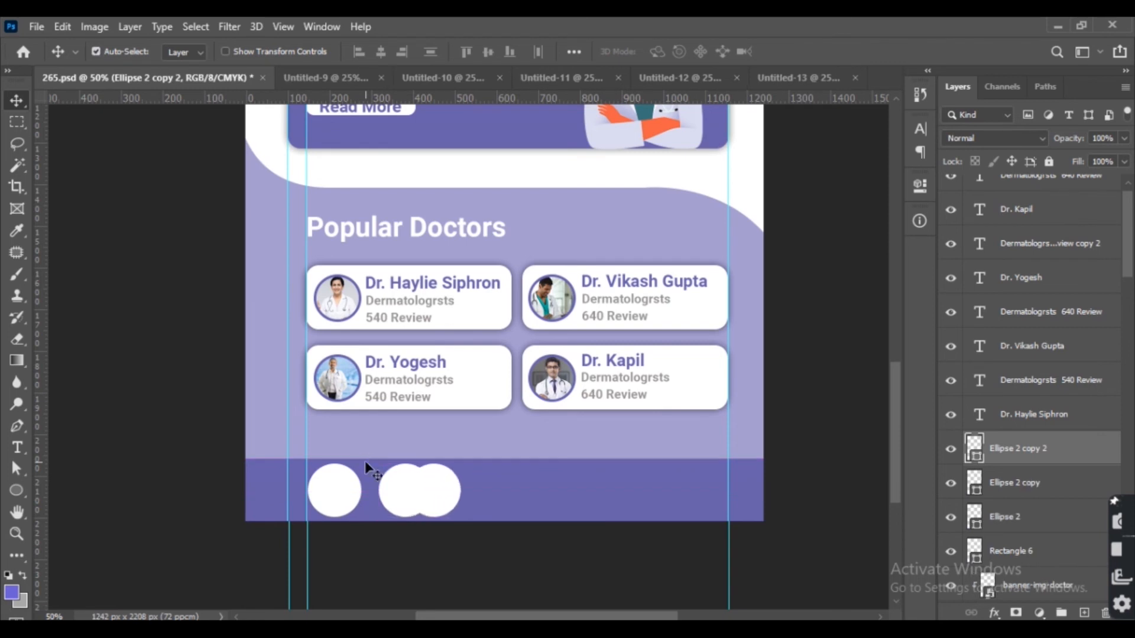
pyautogui.hotkey('shift', 'Right')
pyautogui.hotkey('shift', 'Right')
pyautogui.hotkey('shift', 'Right')
pyautogui.hotkey('shift', 'Right')
pyautogui.hotkey('shift', 'Right')
pyautogui.hotkey('shift', 'Right')
pyautogui.hotkey('shift', 'Right')
pyautogui.hotkey('shift', 'Right')
pyautogui.hotkey('shift', 'Right')
pyautogui.hotkey('shift', 'Right')
pyautogui.hotkey('shift', 'Right')
pyautogui.hotkey('shift', 'Right')
pyautogui.hotkey('shift', 'Right')
pyautogui.hotkey('shift', 'Right')
pyautogui.hotkey('shift', 'Right')
pyautogui.hotkey('shift', 'Right')
pyautogui.hotkey('shift', 'Right')
pyautogui.hotkey('shift', 'Right')
pyautogui.hotkey('shift', 'Right')
pyautogui.hotkey('shift', 'Right')
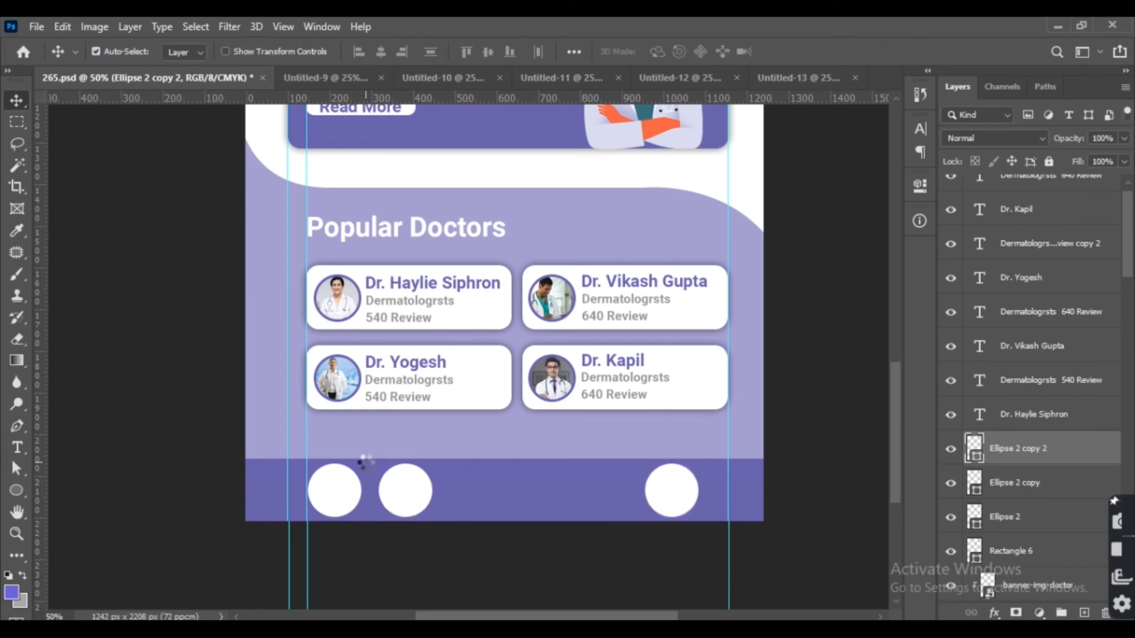
pyautogui.press('Right')
pyautogui.press('Right')
pyautogui.press('Right')
pyautogui.press('Right')
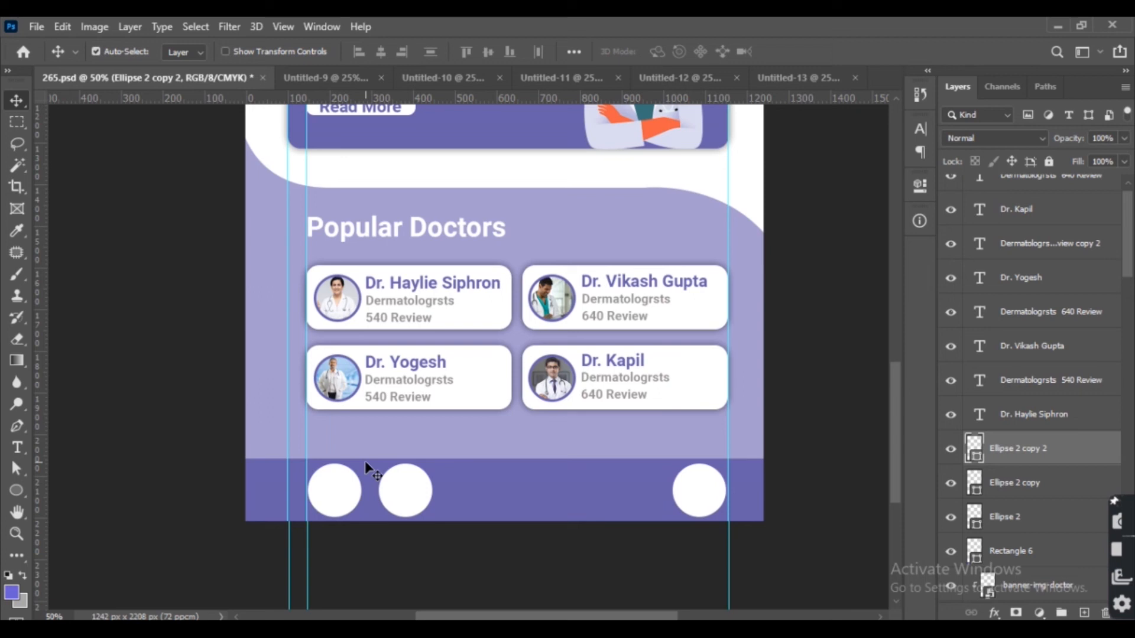
# Duplicate the right-end circle and place the copy just to its left.
pyautogui.hotkey('ctrl', 'j')
pyautogui.hotkey('shift', 'Left')
pyautogui.hotkey('shift', 'Left')
pyautogui.hotkey('shift', 'Left')
pyautogui.hotkey('shift', 'Left')
pyautogui.hotkey('shift', 'Left')
pyautogui.hotkey('shift', 'Left')
pyautogui.hotkey('shift', 'Left')
pyautogui.hotkey('shift', 'Left')
pyautogui.hotkey('shift', 'Left')
pyautogui.hotkey('shift', 'Left')
pyautogui.hotkey('shift', 'Left')
pyautogui.hotkey('shift', 'Left')
pyautogui.hotkey('shift', 'Left')
pyautogui.hotkey('shift', 'Left')
pyautogui.hotkey('shift', 'Left')
pyautogui.hotkey('shift', 'Left')
pyautogui.hotkey('shift', 'Left')
pyautogui.hotkey('shift', 'Left')
pyautogui.hotkey('shift', 'Left')
pyautogui.hotkey('shift', 'Left')
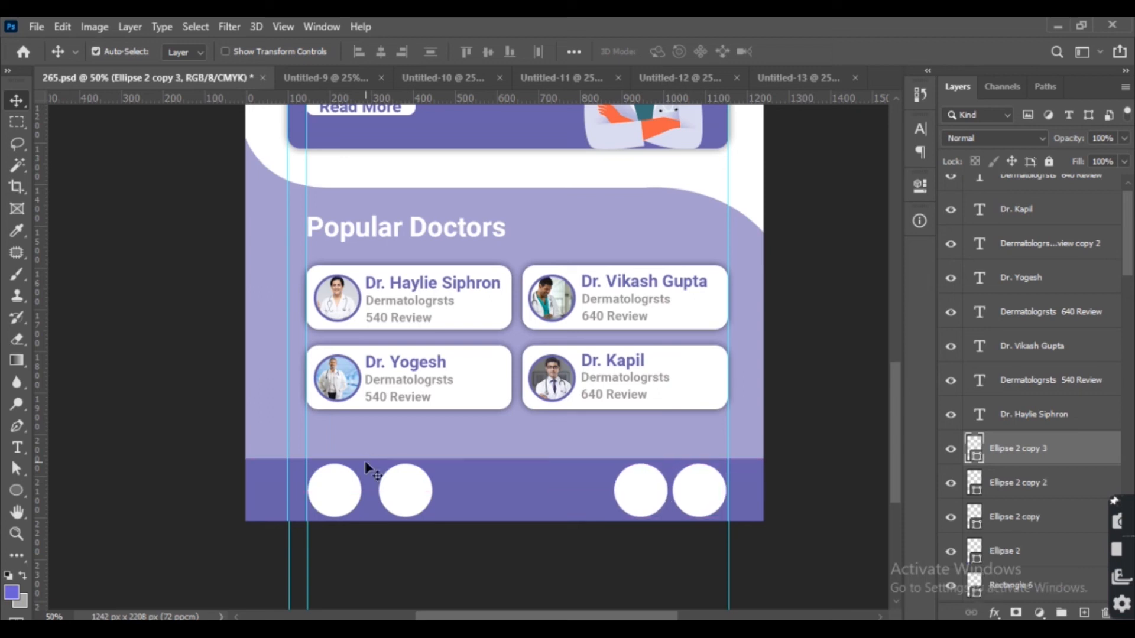
pyautogui.press('Left')
pyautogui.press('Left')
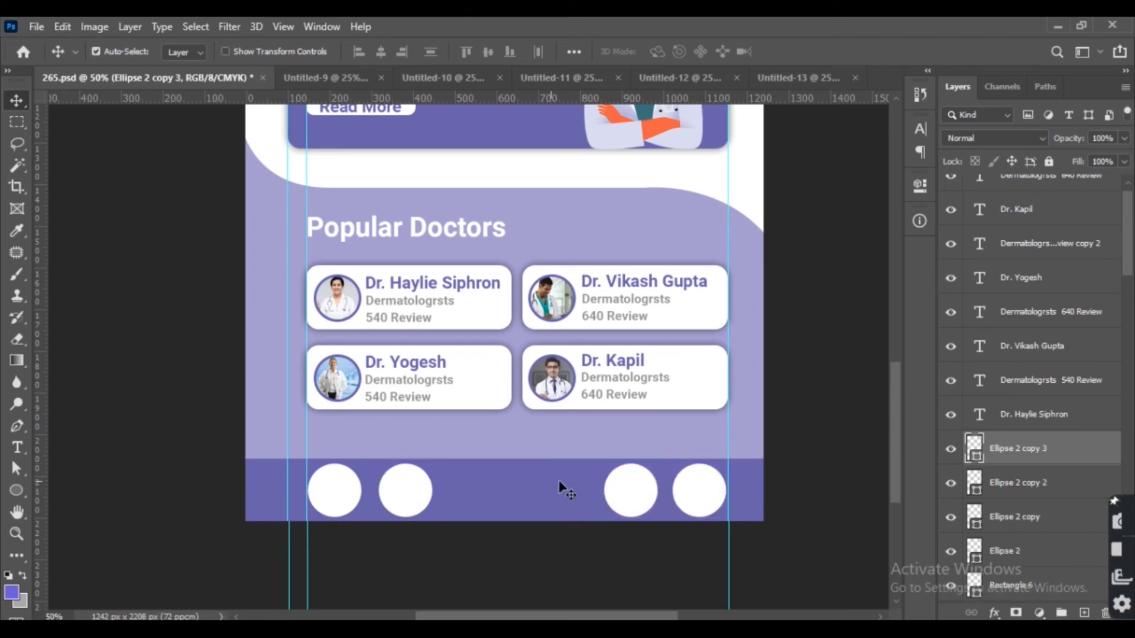
# Duplicate a circle into the bar's centre, raised above the bar's top edge.
pyautogui.moveTo(642, 488); pyautogui.dragTo(553, 494)
pyautogui.hotkey('ctrl', 't')
pyautogui.press('Return')
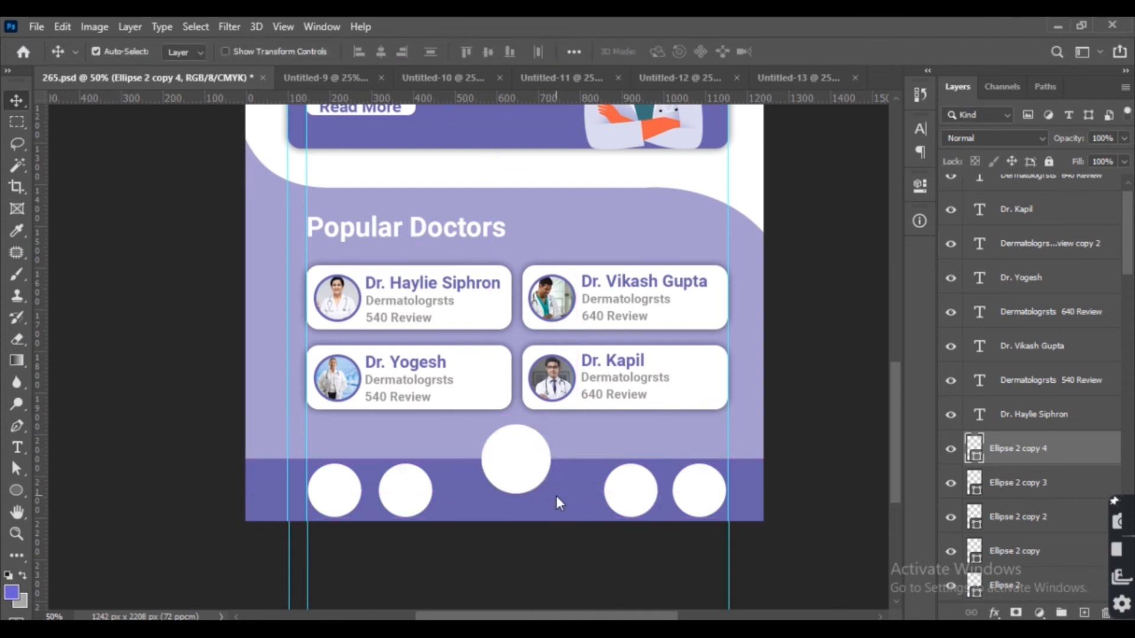
# Fill the centre circle with the purple colour sampled by the eyedropper.
pyautogui.press('i')
pyautogui.press('v')
pyautogui.hotkey('alt', 'BackSpace')
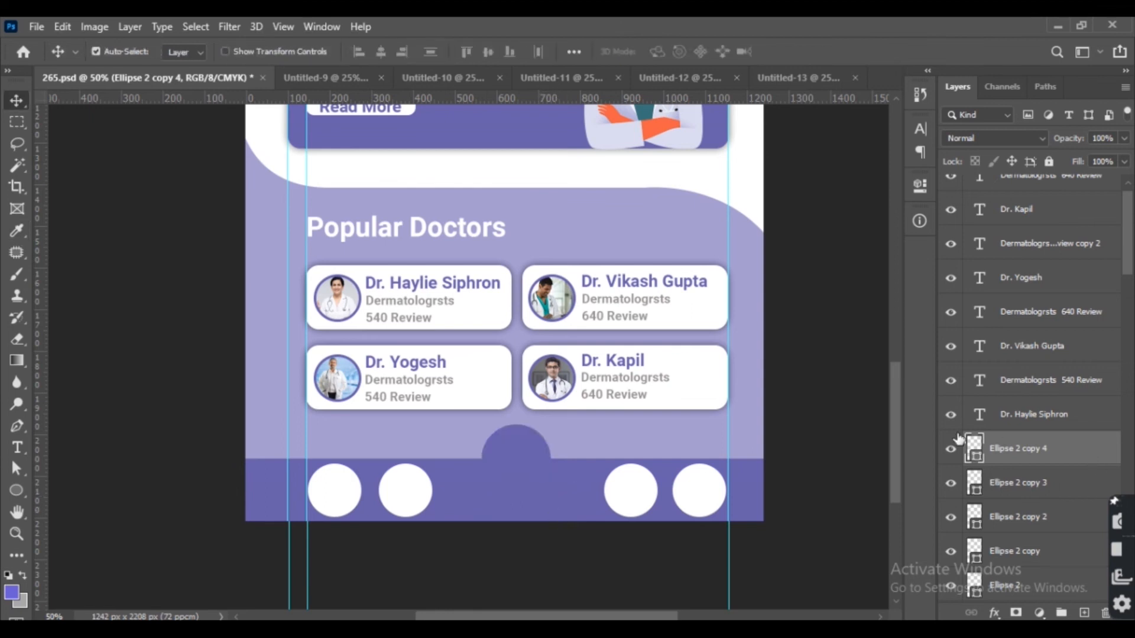
# Add a drop shadow to the raised centre circle.
pyautogui.doubleClick(1100, 449)
pyautogui.click(532, 535)
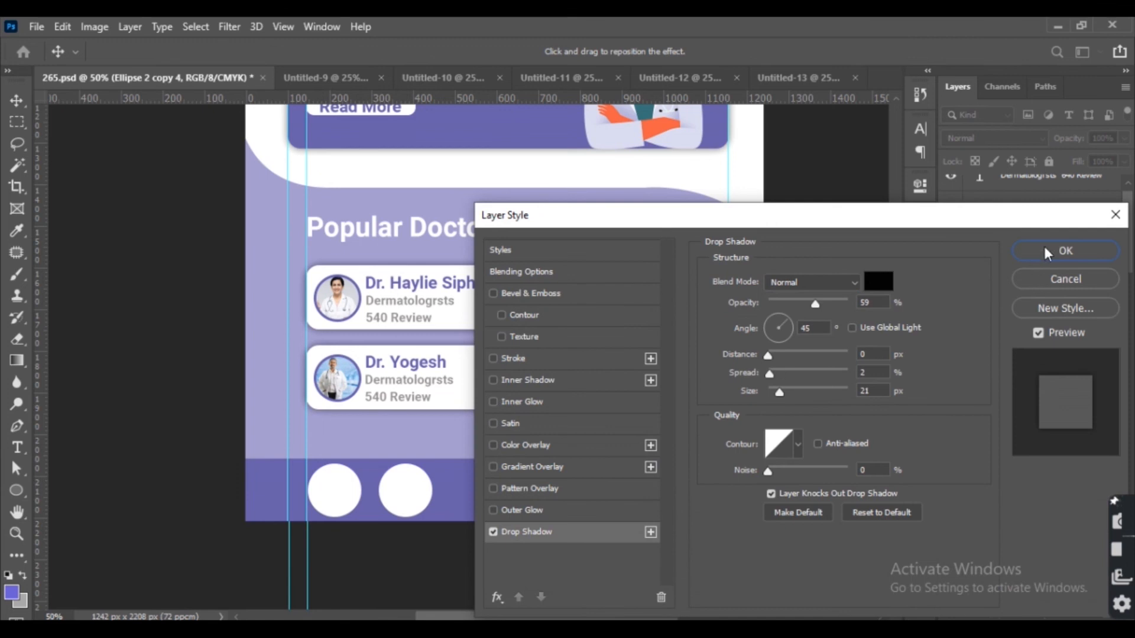
pyautogui.click(1066, 250)
# Add a drop shadow to the inner right circle.
pyautogui.click(636, 498)
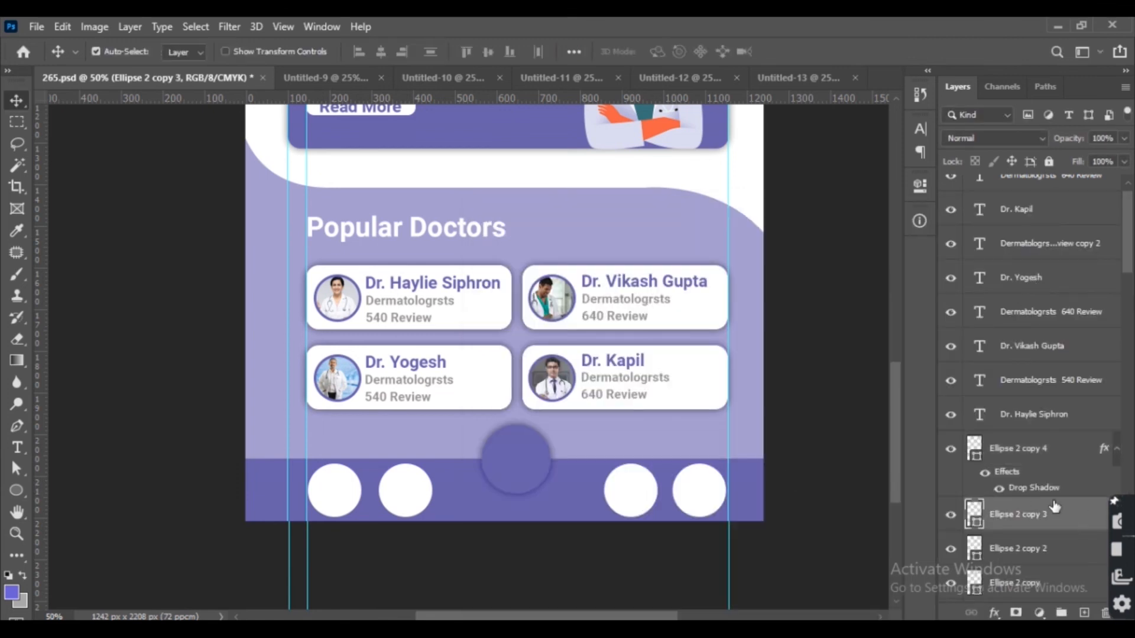
pyautogui.doubleClick(983, 515)
pyautogui.click(532, 532)
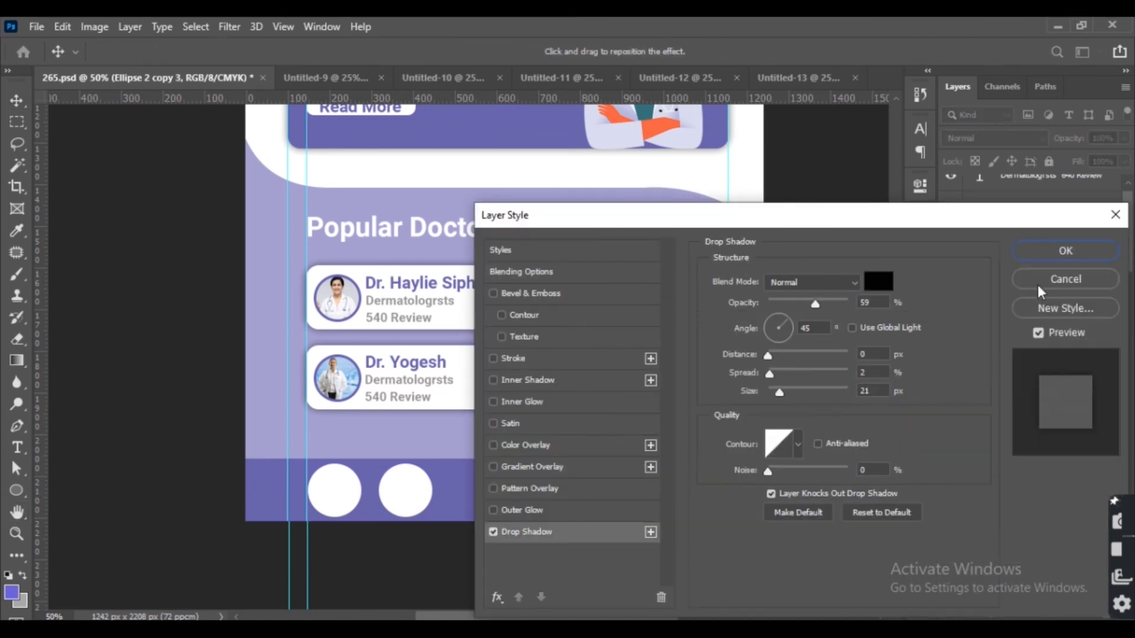
pyautogui.click(1066, 250)
# Add a drop shadow to the inner left circle of the navigation bar.
pyautogui.click(1021, 516)
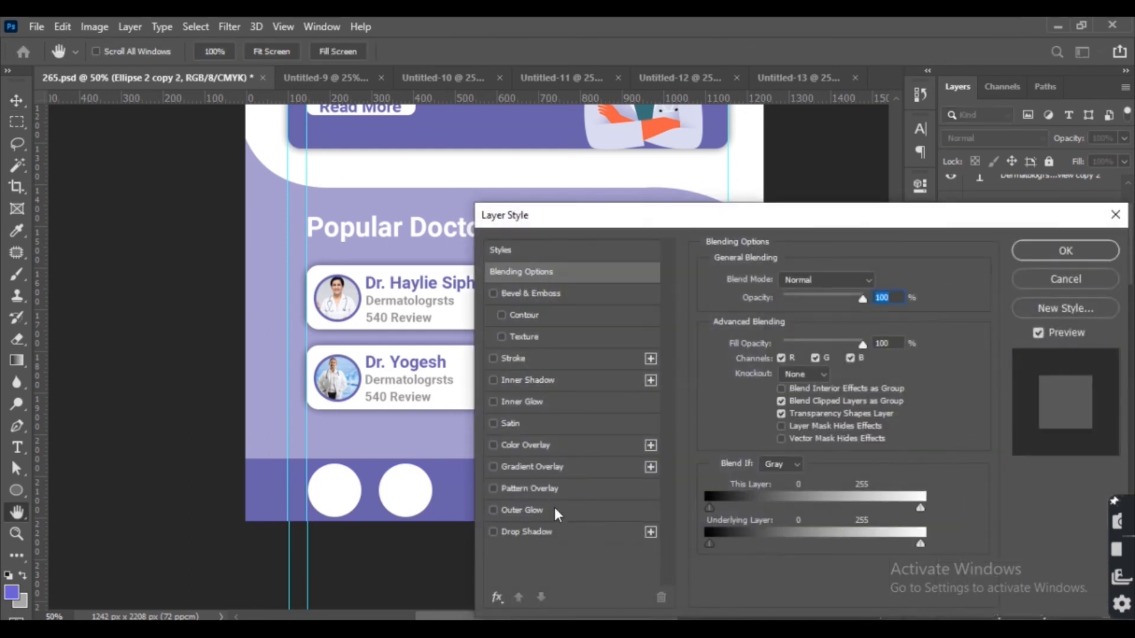
pyautogui.click(569, 531)
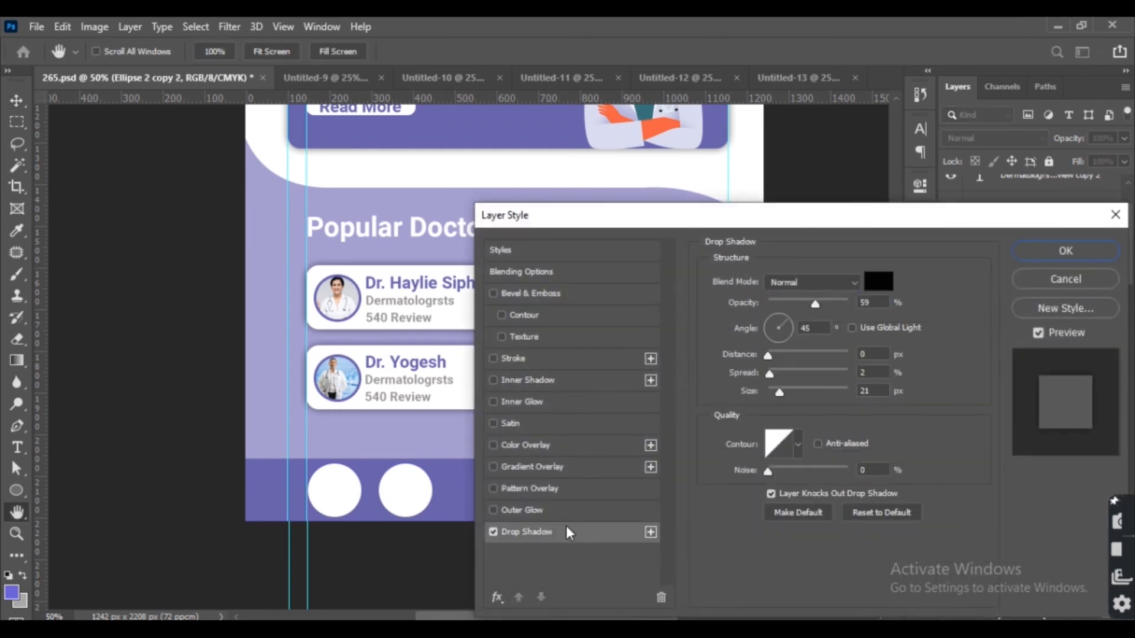
pyautogui.click(1043, 252)
# Add drop shadows to the two remaining left circles of the navigation bar.
pyautogui.scroll(-1, 1058, 514)
pyautogui.click(1065, 519)
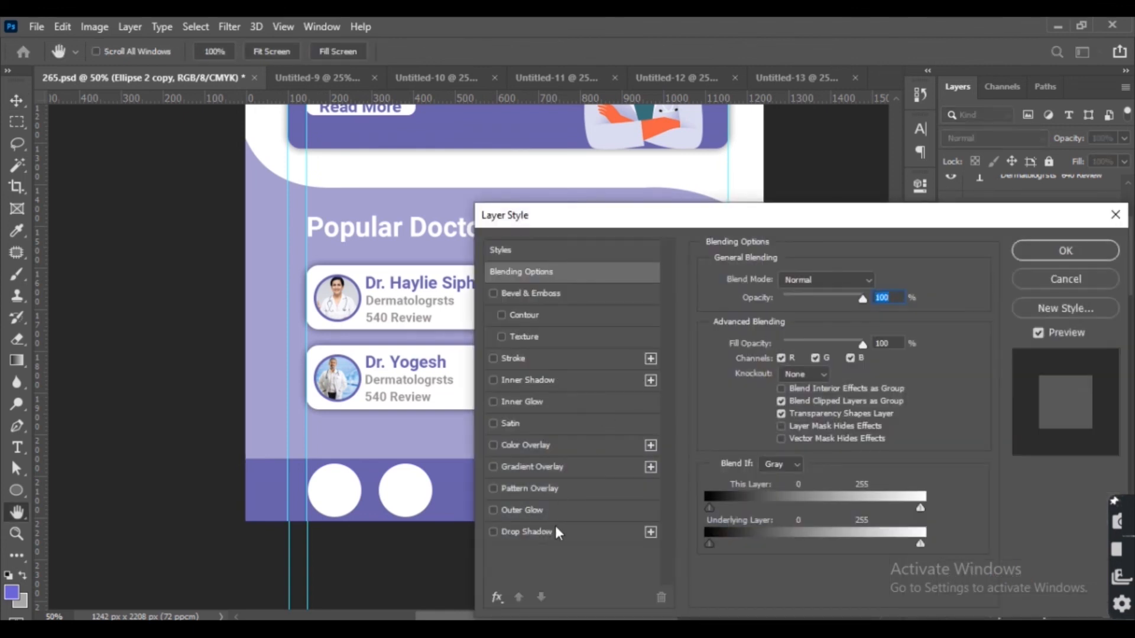
pyautogui.click(555, 531)
pyautogui.click(1055, 253)
pyautogui.click(1061, 509)
pyautogui.doubleClick(1042, 504)
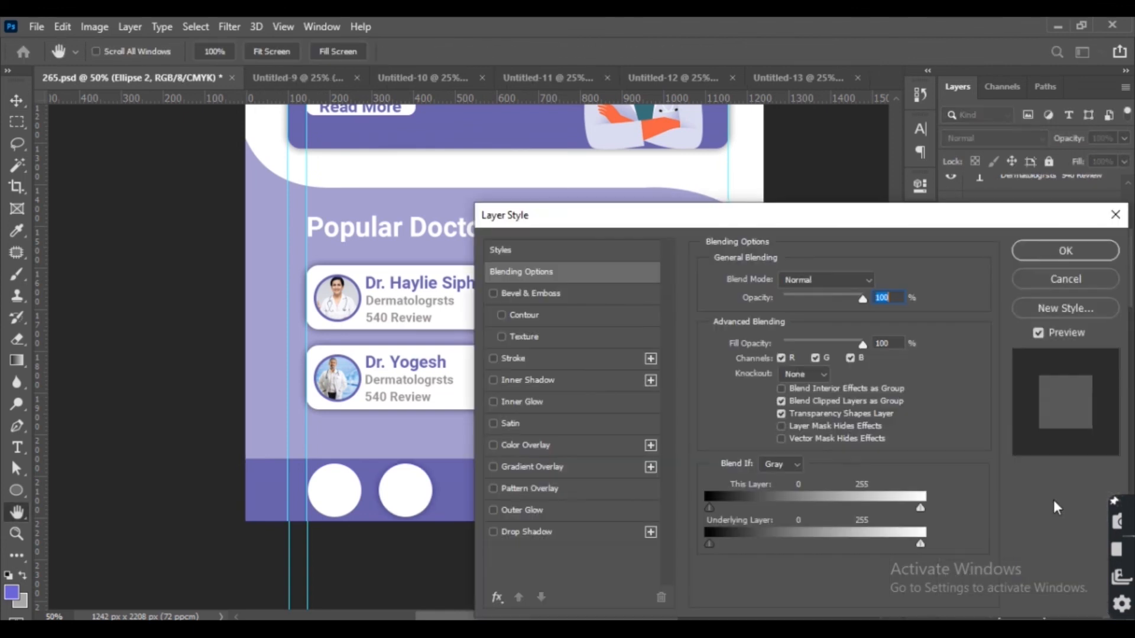
pyautogui.click(609, 532)
pyautogui.click(1055, 252)
# Bring the home icon into the design and scale it down to fit inside the first bar circle.
pyautogui.click(177, 300)
pyautogui.click(303, 83)
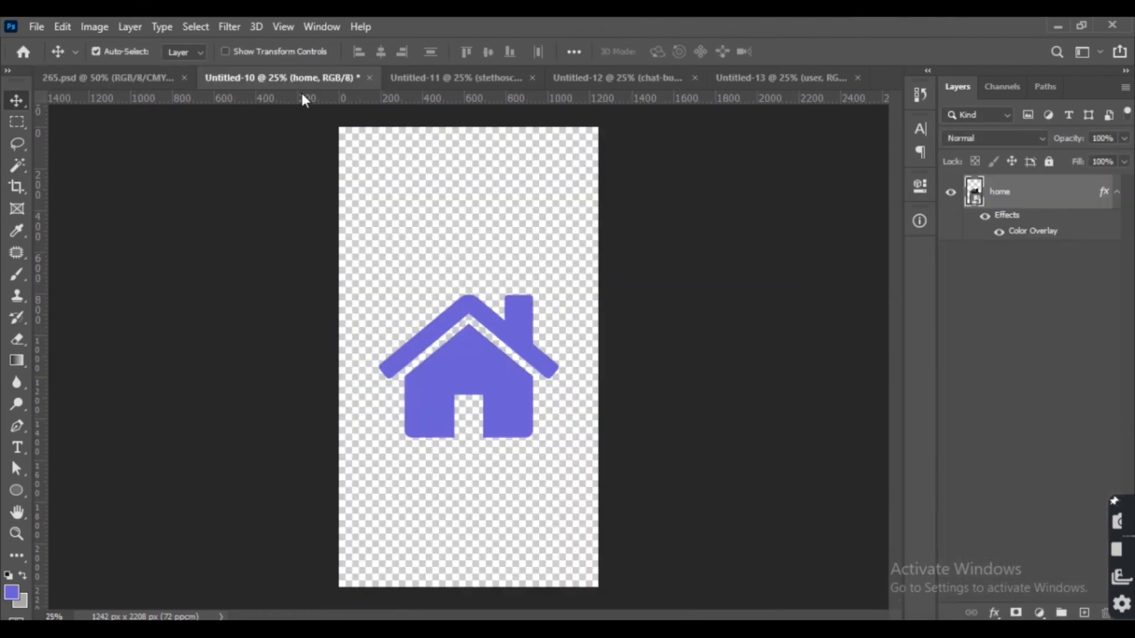
pyautogui.moveTo(426, 332); pyautogui.dragTo(362, 552)
pyautogui.hotkey('ctrl', 't')
pyautogui.moveTo(542, 367); pyautogui.dragTo(420, 553)
pyautogui.scroll(-1, 419, 553)
pyautogui.scroll(-1, 419, 552)
pyautogui.moveTo(388, 494); pyautogui.dragTo(346, 549)
pyautogui.scroll(-1, 346, 549)
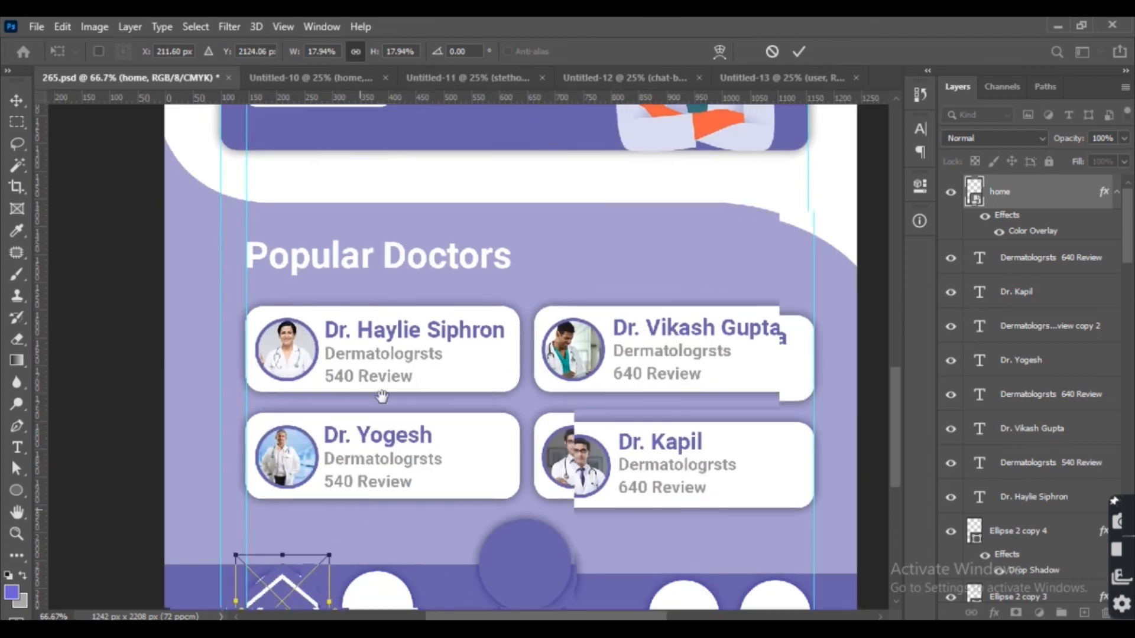
pyautogui.scroll(1, 363, 385)
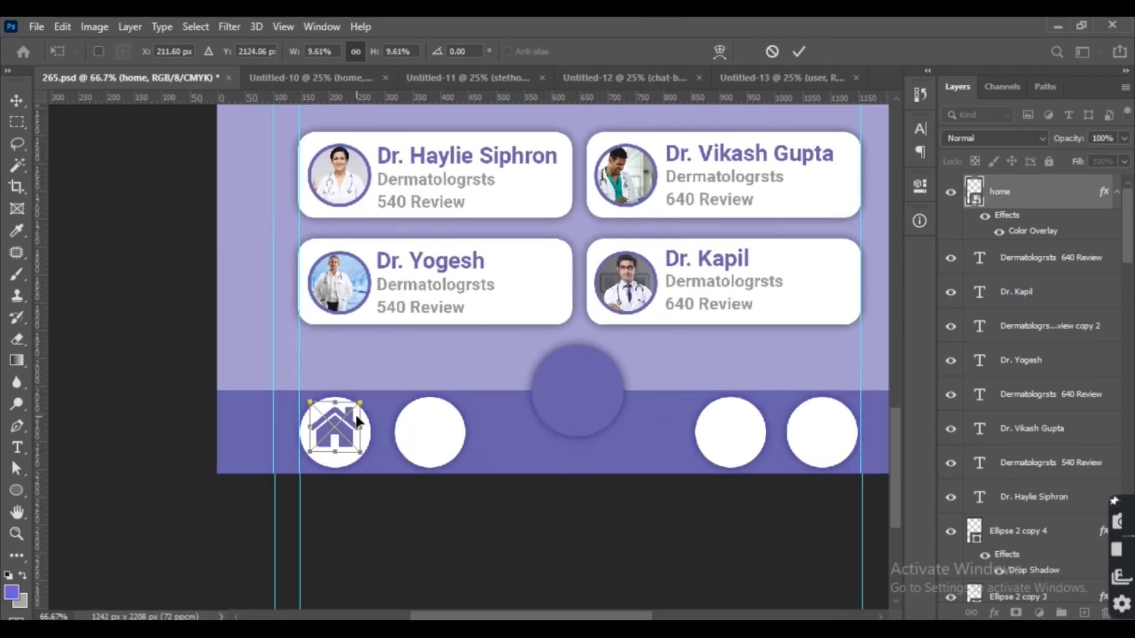
pyautogui.press('Return')
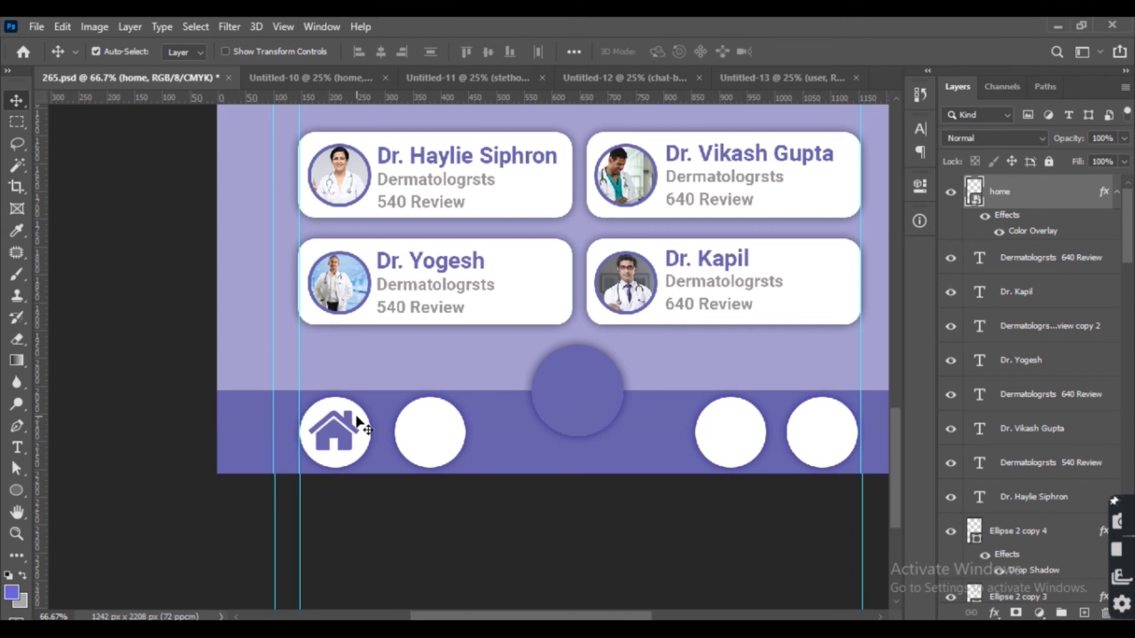
# Bring the stethoscope icon in, scale it to 8%, and position it inside the second bar circle.
pyautogui.click(312, 81)
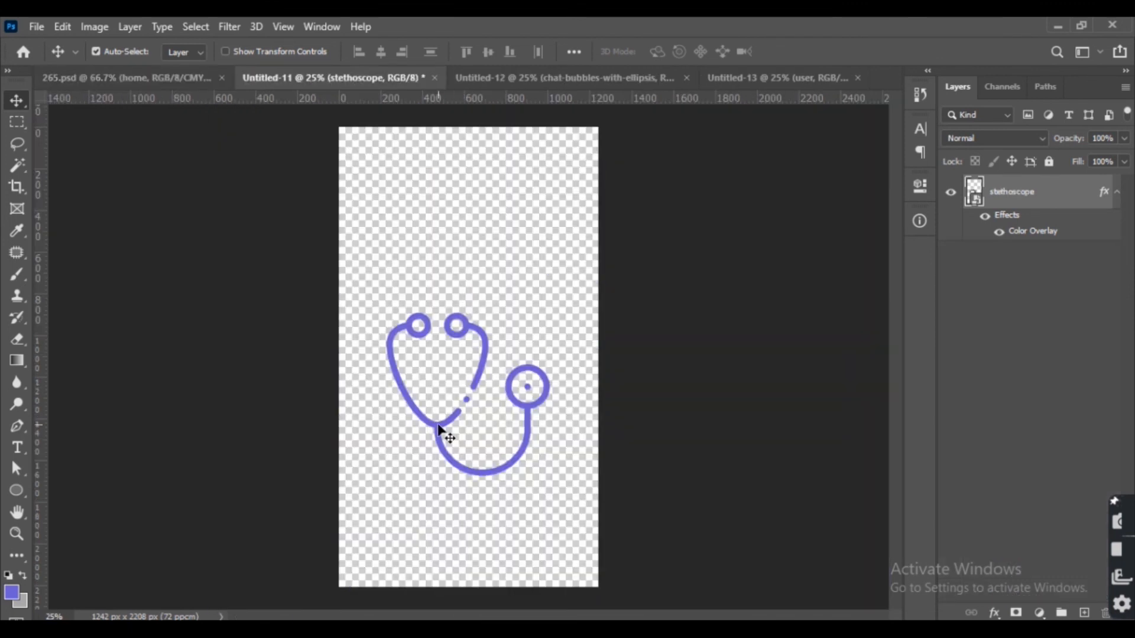
pyautogui.moveTo(439, 429); pyautogui.dragTo(420, 561)
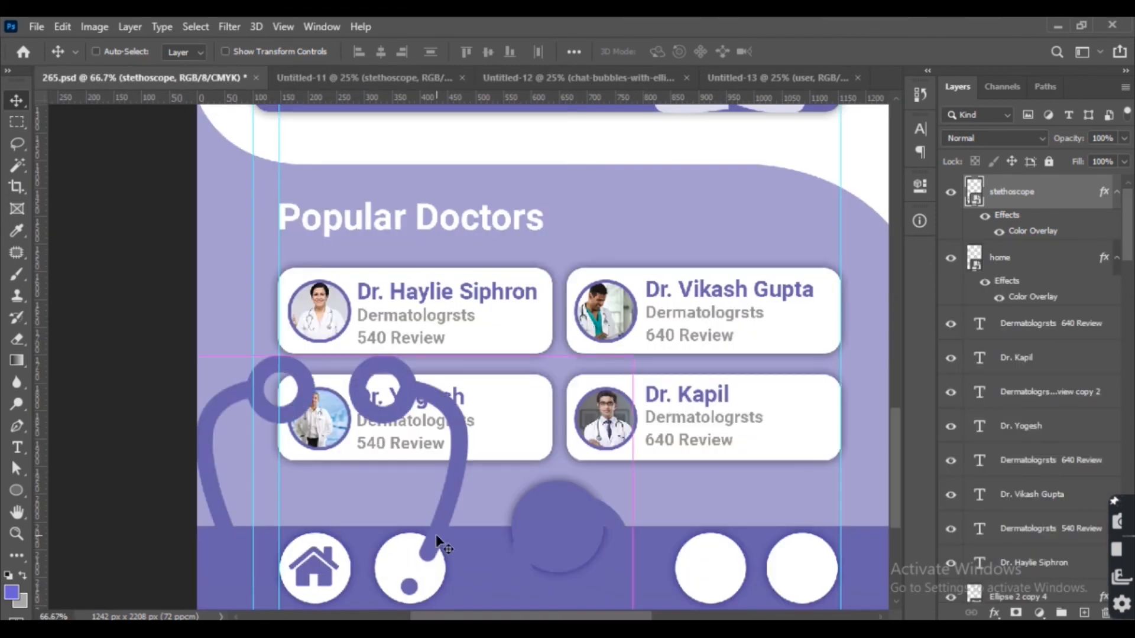
pyautogui.hotkey('ctrl', 't')
pyautogui.click(405, 52)
pyautogui.write('20')
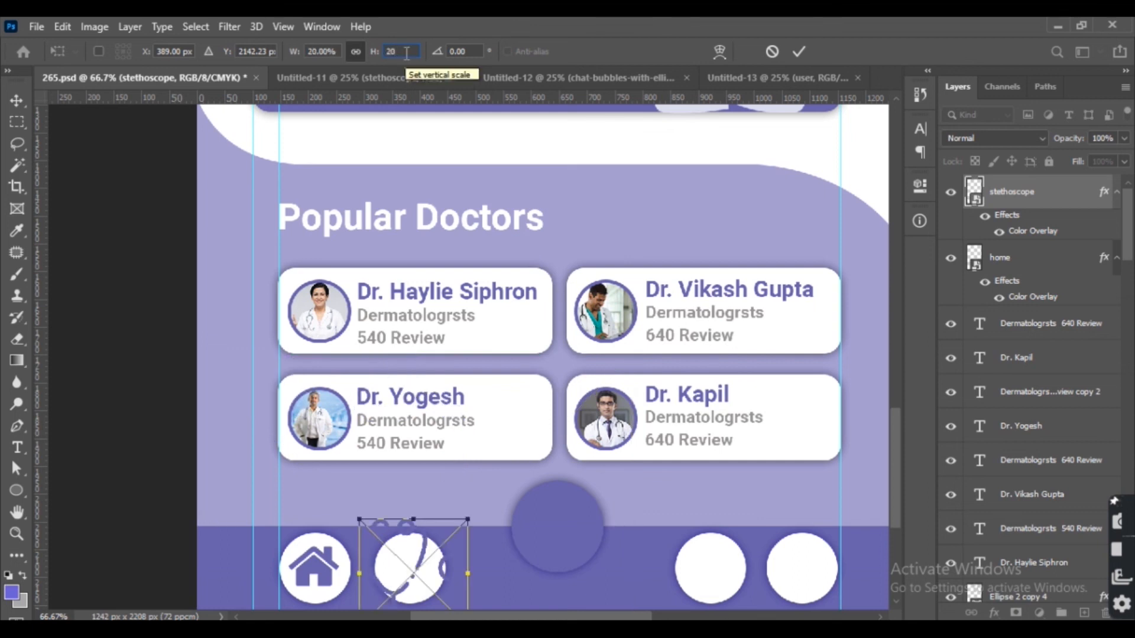
pyautogui.write('8')
pyautogui.press('Return')
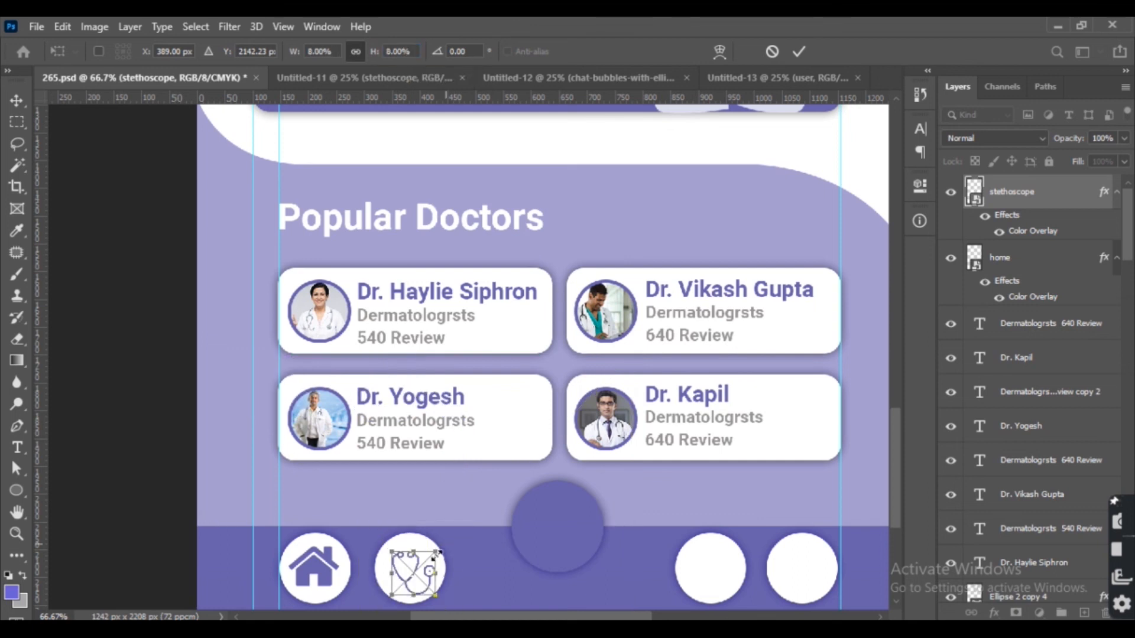
pyautogui.moveTo(406, 576); pyautogui.dragTo(406, 574)
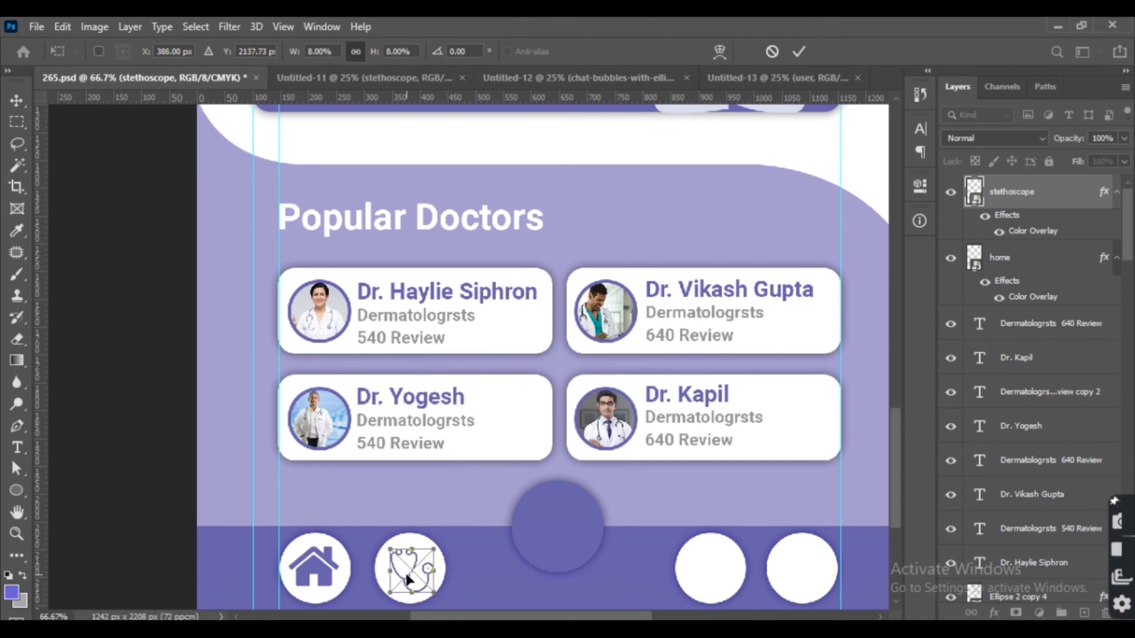
pyautogui.press('Return')
# Bring the chat-bubbles icon in, then scale and nudge it to sit inside the third bar circle.
pyautogui.hscroll(4, 446, 502)
pyautogui.scroll(-1, 446, 502)
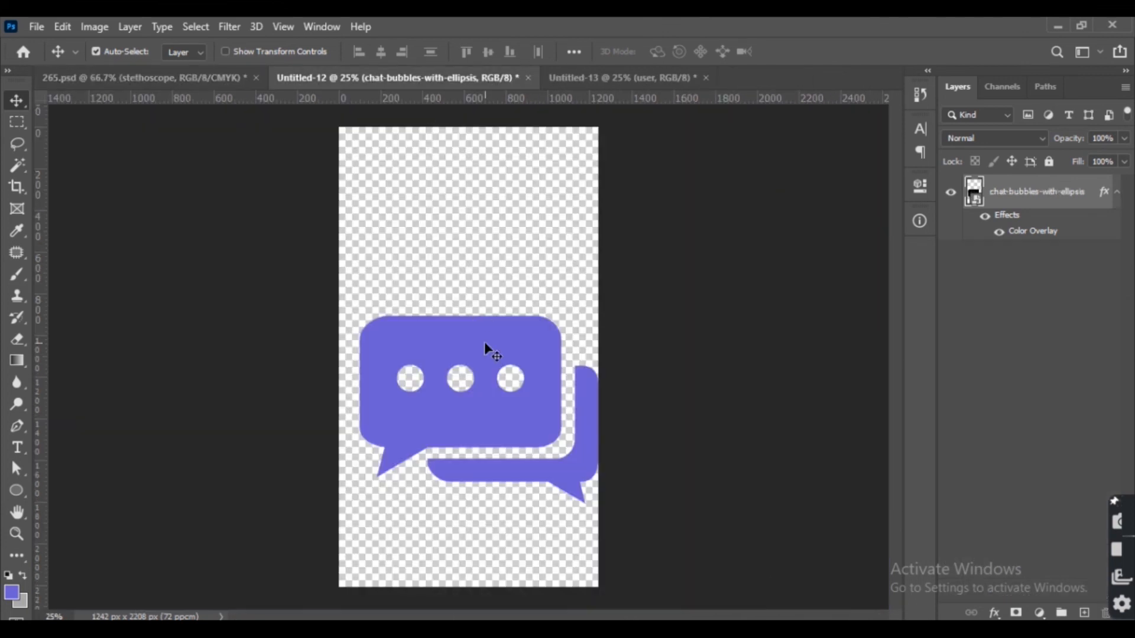
pyautogui.moveTo(484, 342); pyautogui.dragTo(515, 420)
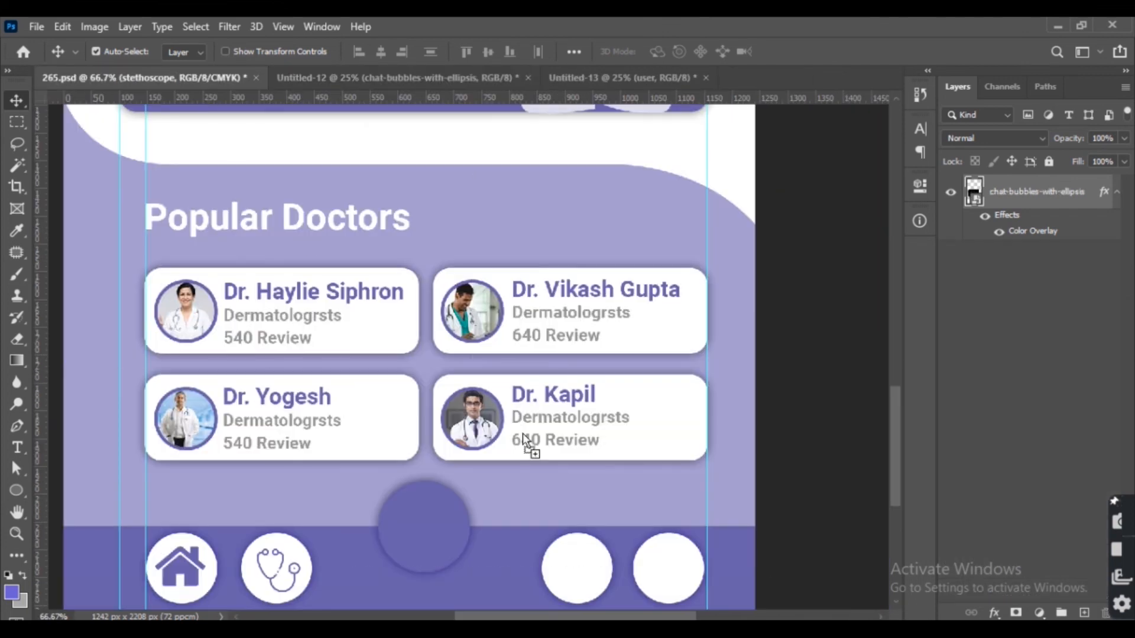
pyautogui.moveTo(591, 587); pyautogui.dragTo(591, 586)
pyautogui.hotkey('ctrl', 't')
pyautogui.doubleClick(401, 52)
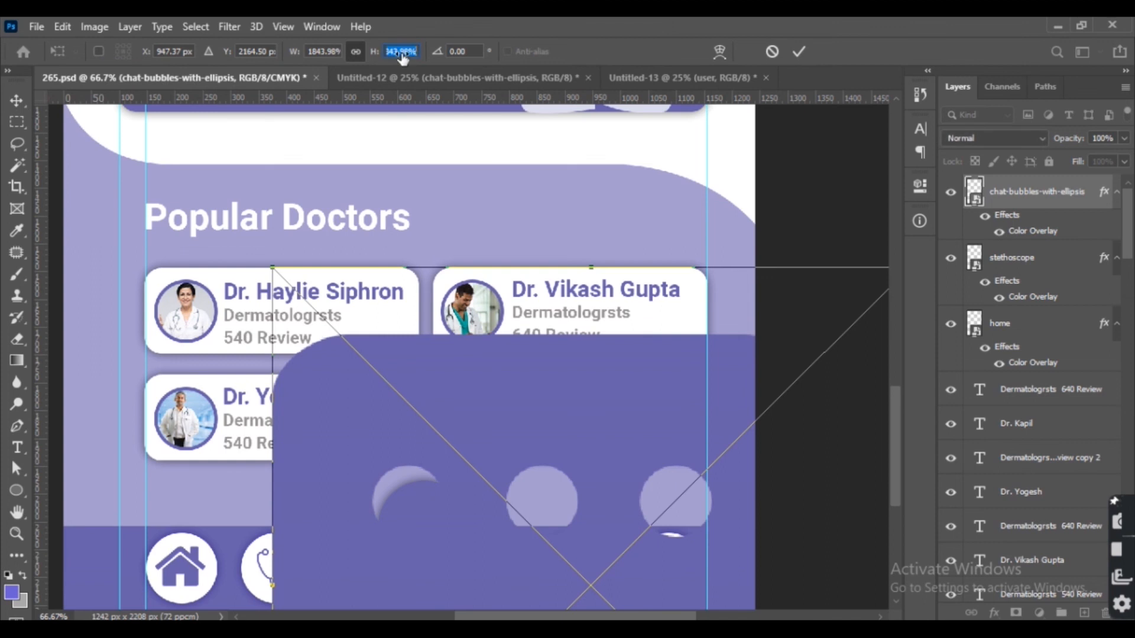
pyautogui.write('8')
pyautogui.scroll(-2, 408, 118)
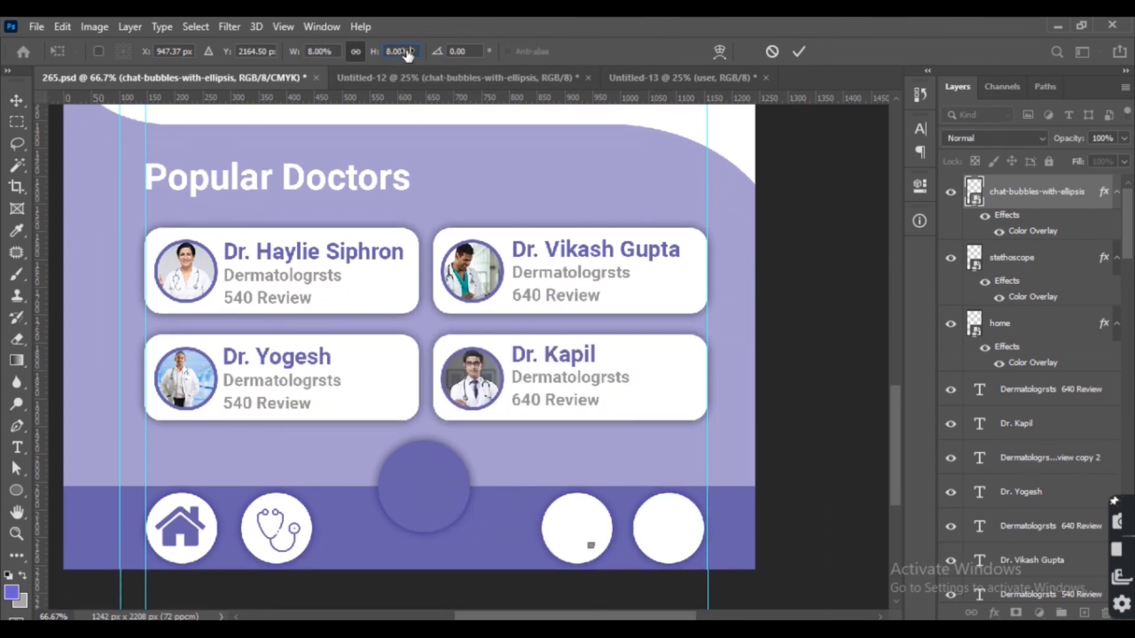
pyautogui.write('15')
pyautogui.press('Return')
pyautogui.click(408, 51)
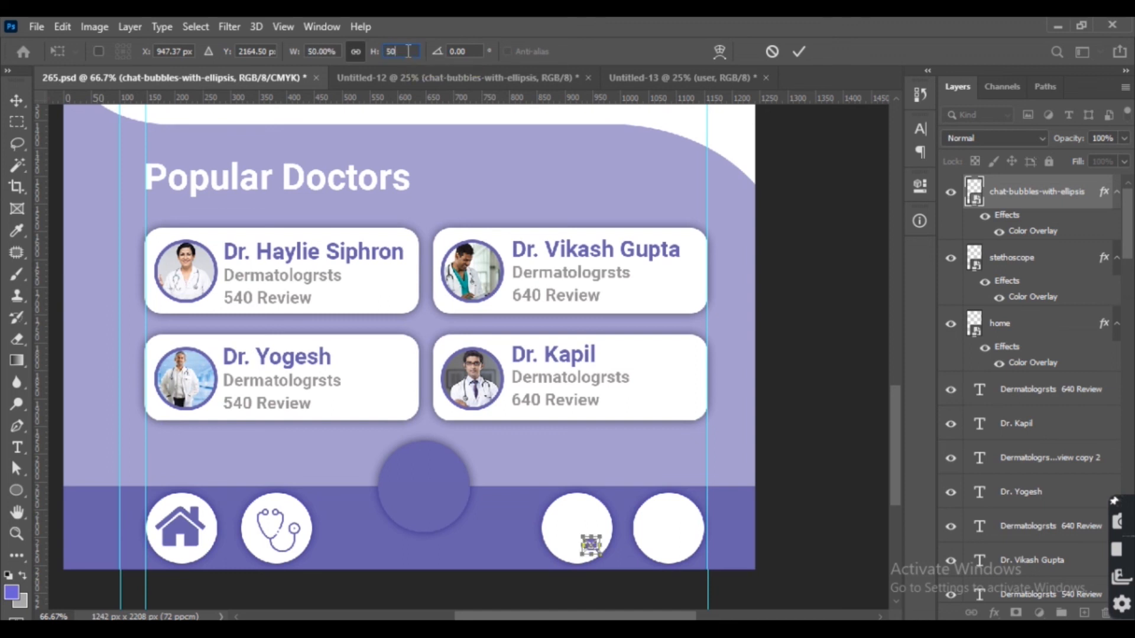
pyautogui.write('100')
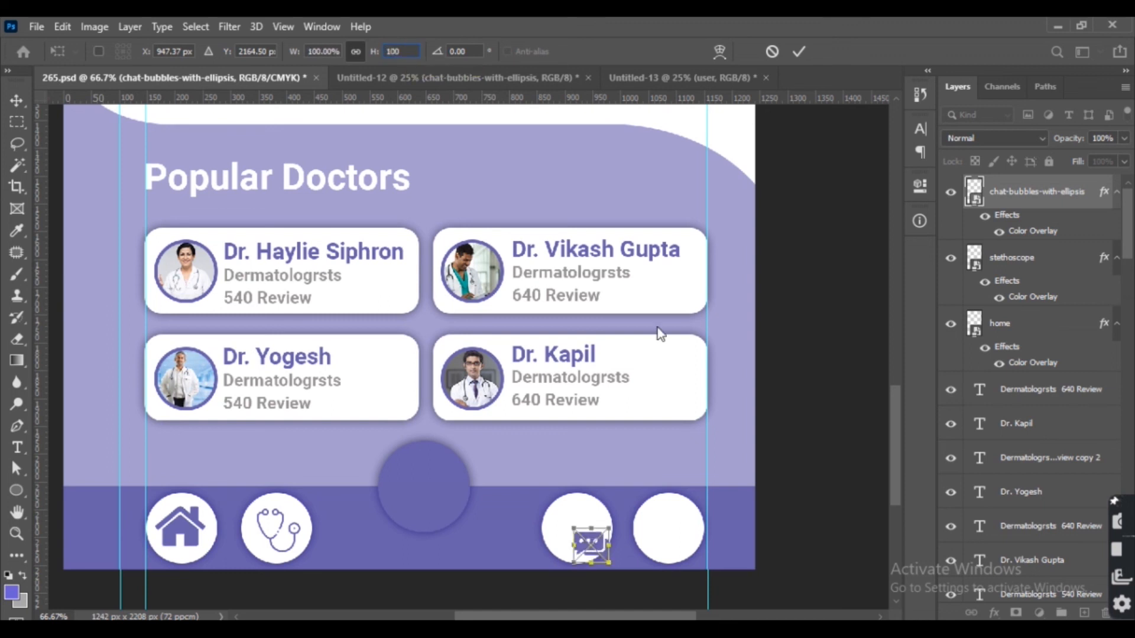
pyautogui.moveTo(604, 526)
pyautogui.mouseDown()
pyautogui.moveTo(626, 520)
pyautogui.moveTo(616, 520)
pyautogui.mouseUp()
pyautogui.hotkey('ctrl', 'z')
pyautogui.moveTo(596, 539); pyautogui.dragTo(583, 530)
pyautogui.hotkey('ctrl', '+')
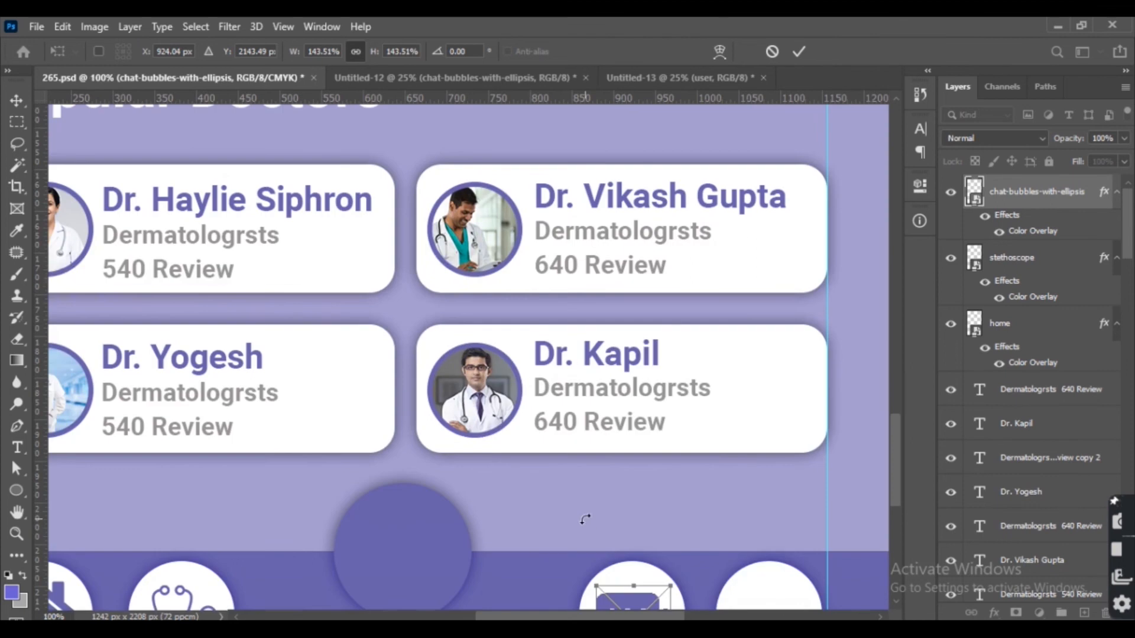
pyautogui.moveTo(619, 488); pyautogui.dragTo(504, 317)
pyautogui.press('Up')
pyautogui.press('Up')
pyautogui.press('Up')
pyautogui.press('Left')
pyautogui.press('Left')
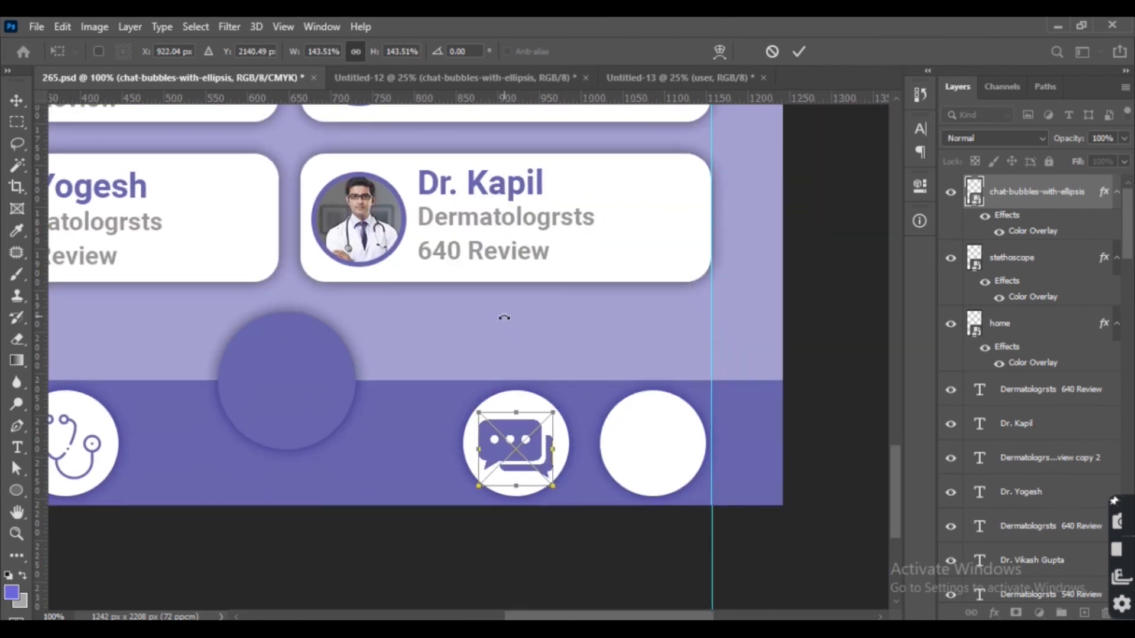
pyautogui.press('Return')
# Bring the user icon in, scale it to 8%, and position it inside the fourth bar circle.
pyautogui.click(663, 77)
pyautogui.moveTo(519, 338); pyautogui.dragTo(753, 526)
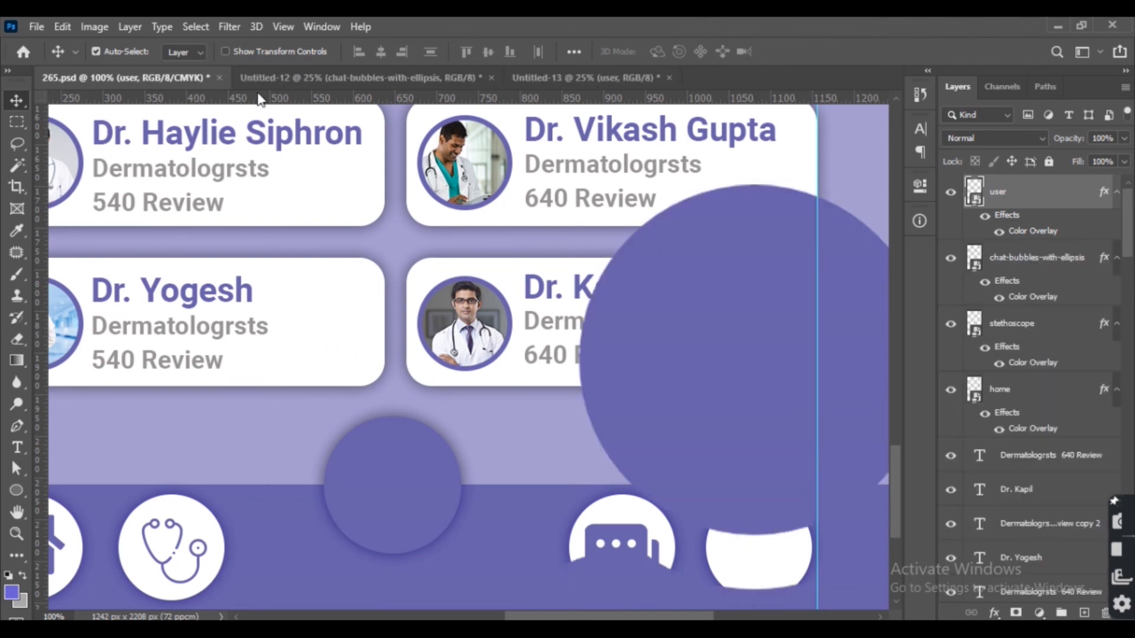
pyautogui.hotkey('ctrl', 't')
pyautogui.write('20')
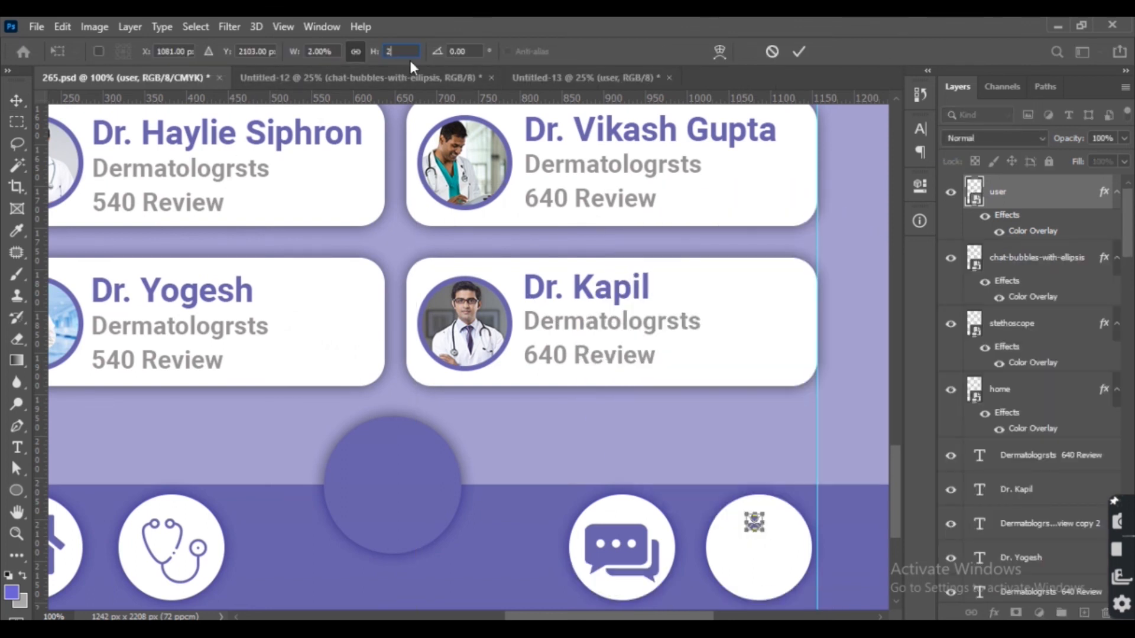
pyautogui.write('8')
pyautogui.press('Return')
pyautogui.moveTo(753, 539); pyautogui.dragTo(758, 551)
pyautogui.press('Return')
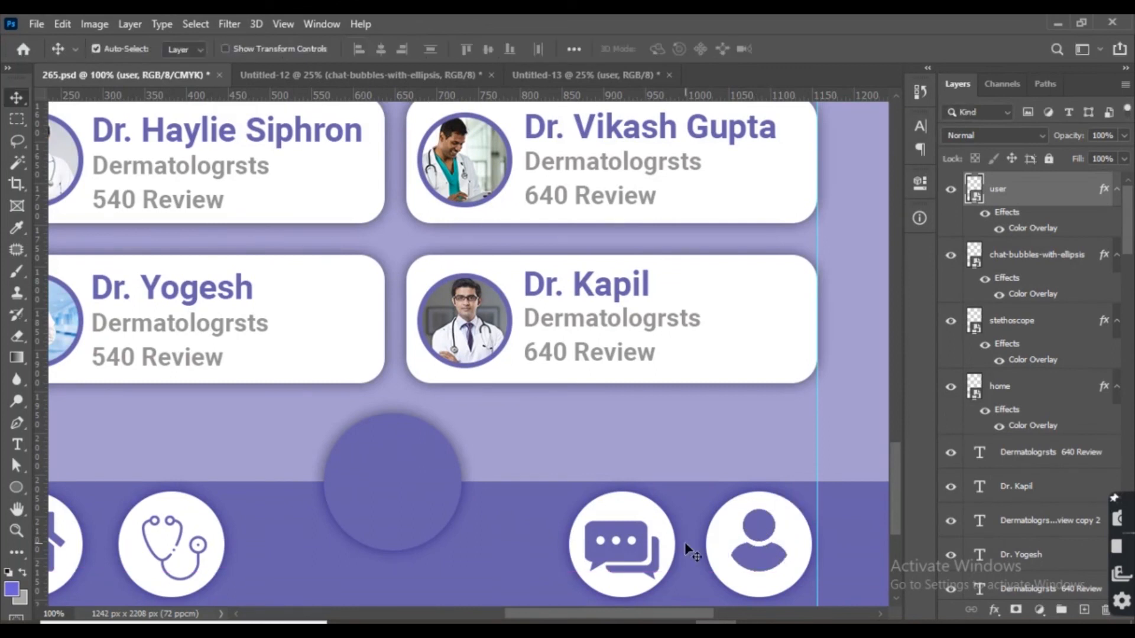
# Draw a small white circle about 26 px wide inside the raised centre circle and resize it.
pyautogui.click(609, 546)
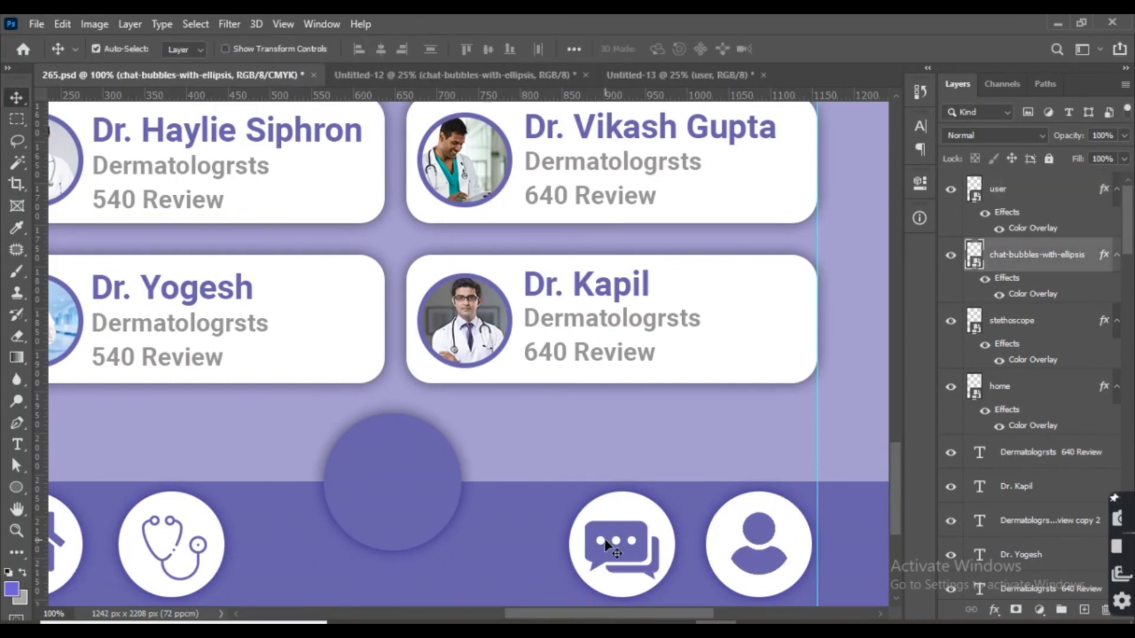
pyautogui.moveTo(605, 541); pyautogui.dragTo(604, 540)
pyautogui.click(16, 488)
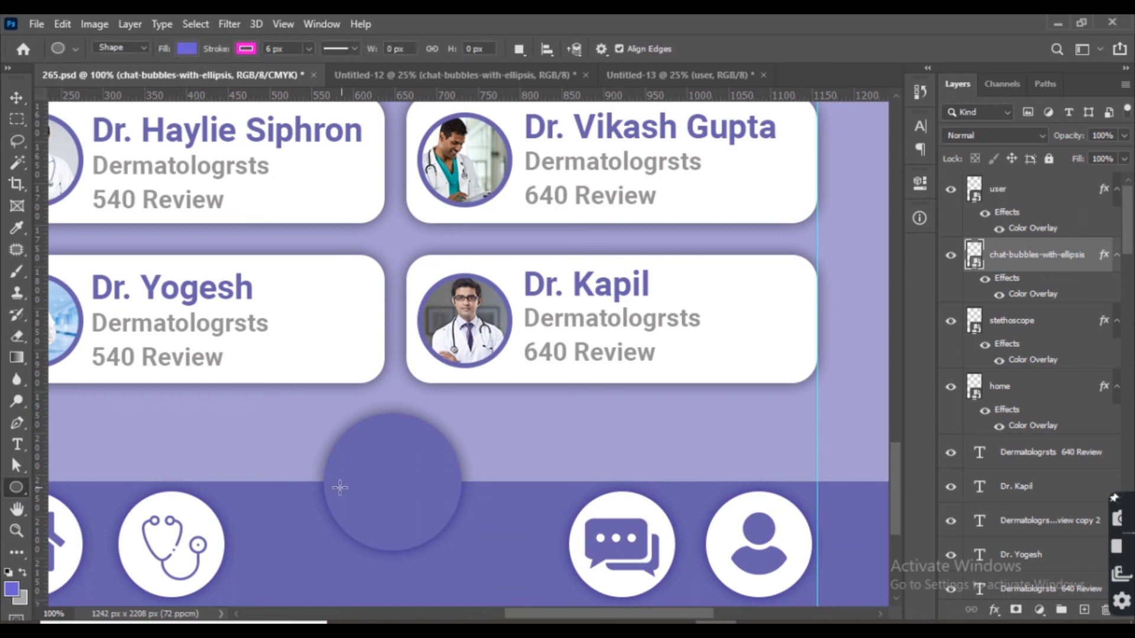
pyautogui.moveTo(345, 473); pyautogui.dragTo(367, 493)
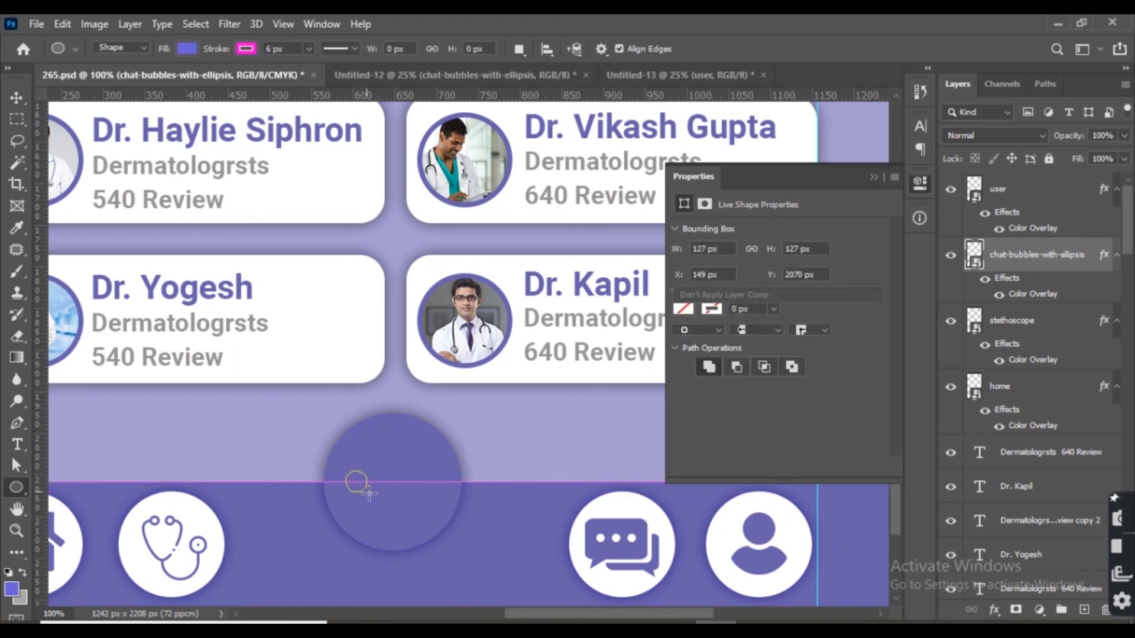
pyautogui.click(711, 309)
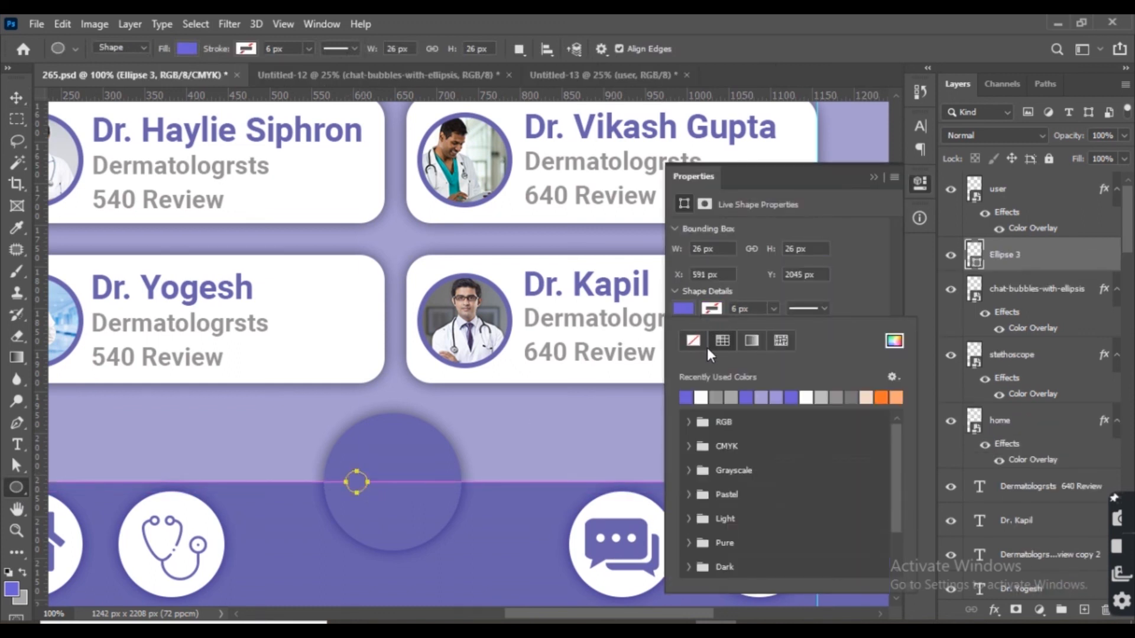
pyautogui.click(685, 397)
pyautogui.click(868, 183)
pyautogui.click(874, 177)
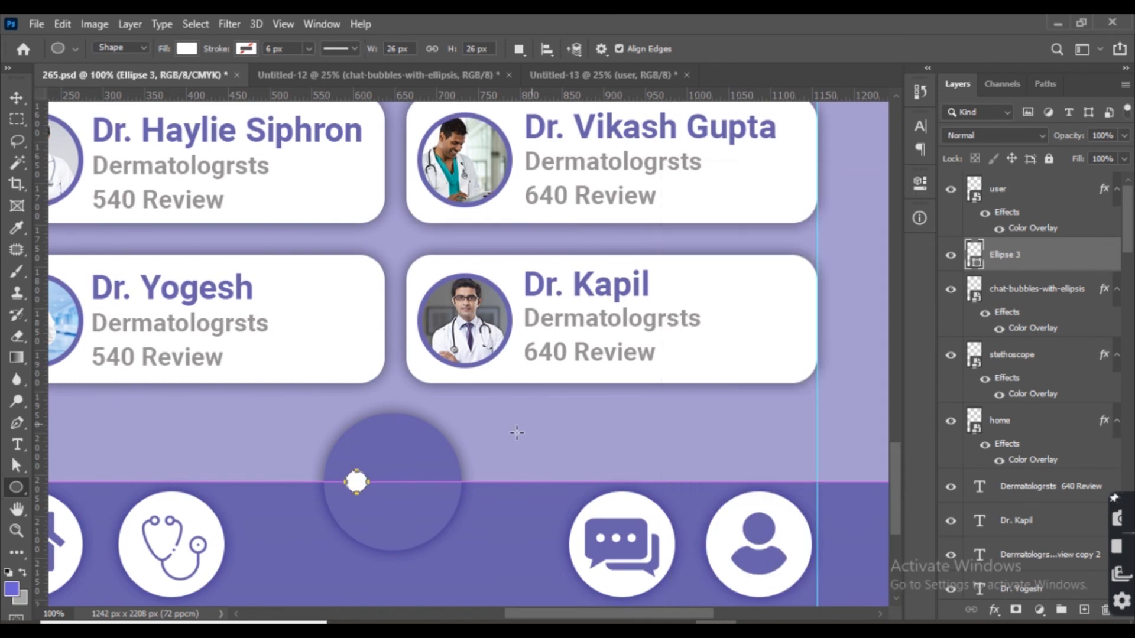
pyautogui.hotkey('ctrl', 't')
pyautogui.moveTo(363, 475); pyautogui.dragTo(374, 463)
pyautogui.press('Return')
pyautogui.press('v')
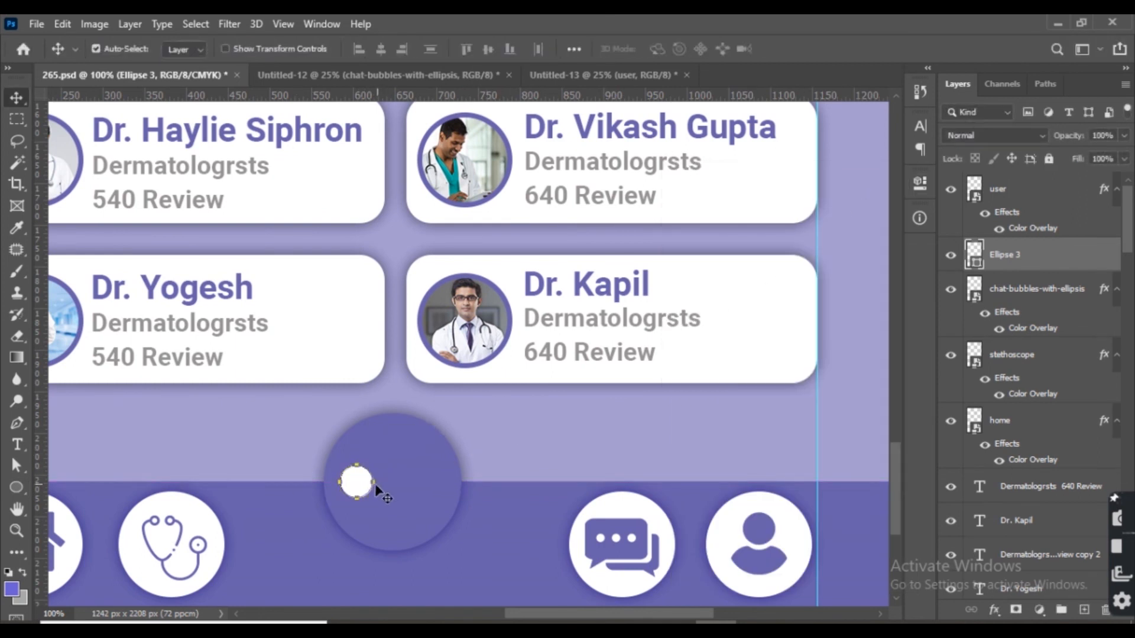
# Duplicate the white dot and shift the copy to the right, selecting both dots.
pyautogui.hotkey('ctrl', 'j')
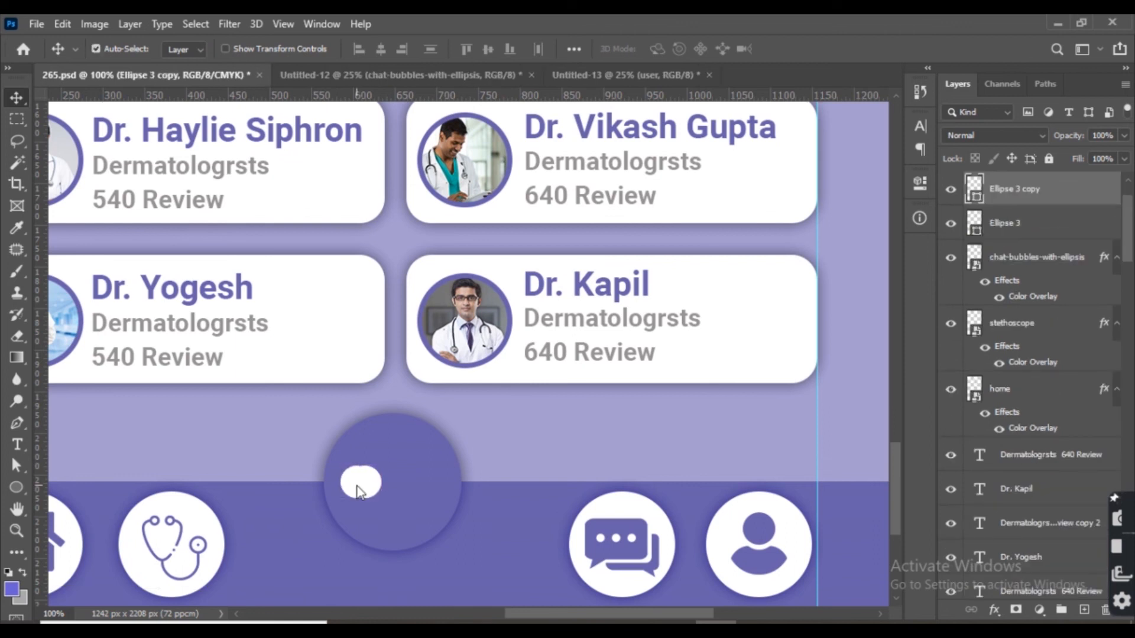
pyautogui.hotkey('shift', 'Right')
pyautogui.hotkey('shift', 'Right')
pyautogui.hotkey('shift', 'Right')
pyautogui.hotkey('shift', 'Right')
pyautogui.keyDown('shift'); pyautogui.click(358, 491); pyautogui.keyUp('shift')
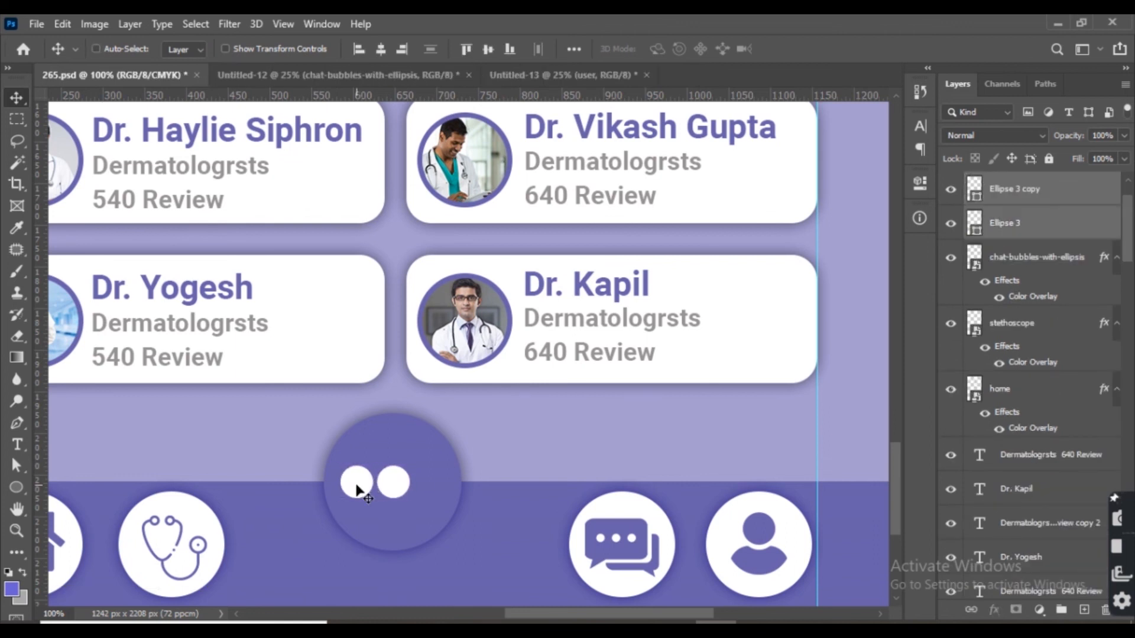
pyautogui.hotkey('ctrl', 't')
pyautogui.moveTo(407, 468); pyautogui.dragTo(400, 467)
pyautogui.press('Return')
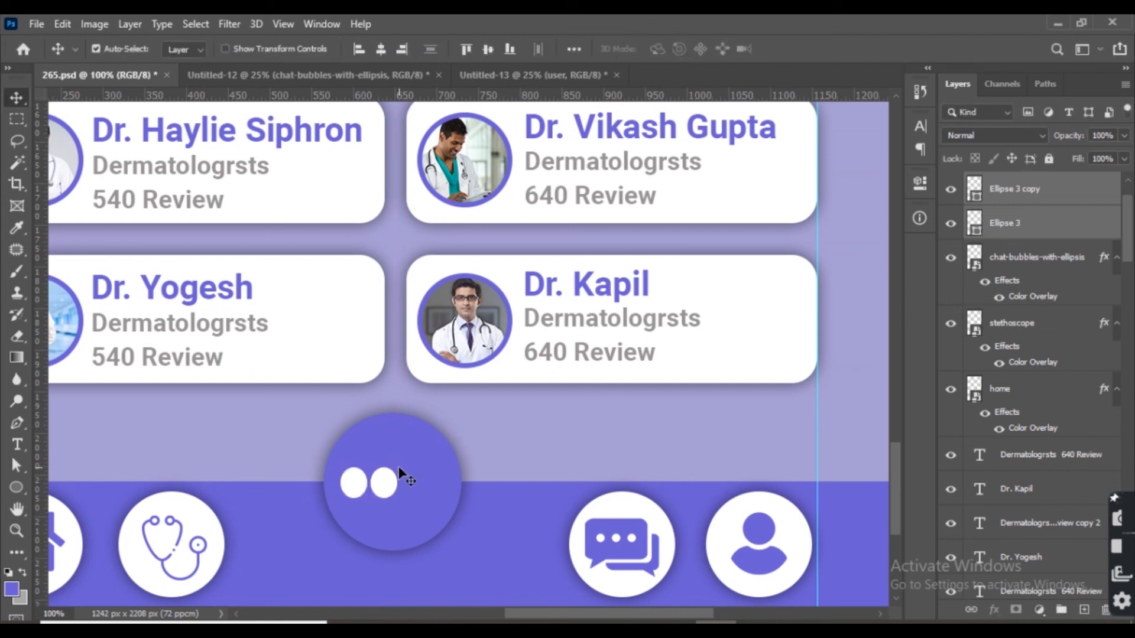
pyautogui.hotkey('ctrl', 'z')
# Scale both white dots to about 67% and nudge them left within the centre circle.
pyautogui.hotkey('ctrl', 't')
pyautogui.moveTo(410, 466); pyautogui.dragTo(406, 473)
pyautogui.press('Left')
pyautogui.press('Left')
pyautogui.press('Left')
pyautogui.press('Left')
pyautogui.press('Left')
pyautogui.press('Left')
pyautogui.press('Left')
pyautogui.press('Left')
pyautogui.press('Left')
pyautogui.press('Left')
pyautogui.press('Left')
pyautogui.press('Left')
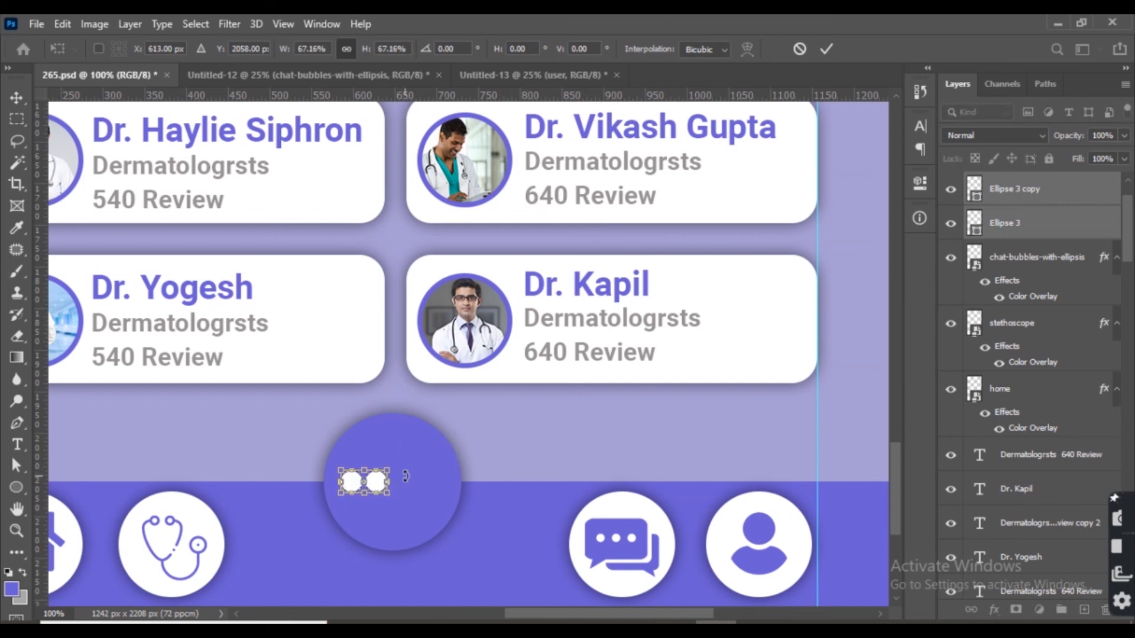
pyautogui.press('Return')
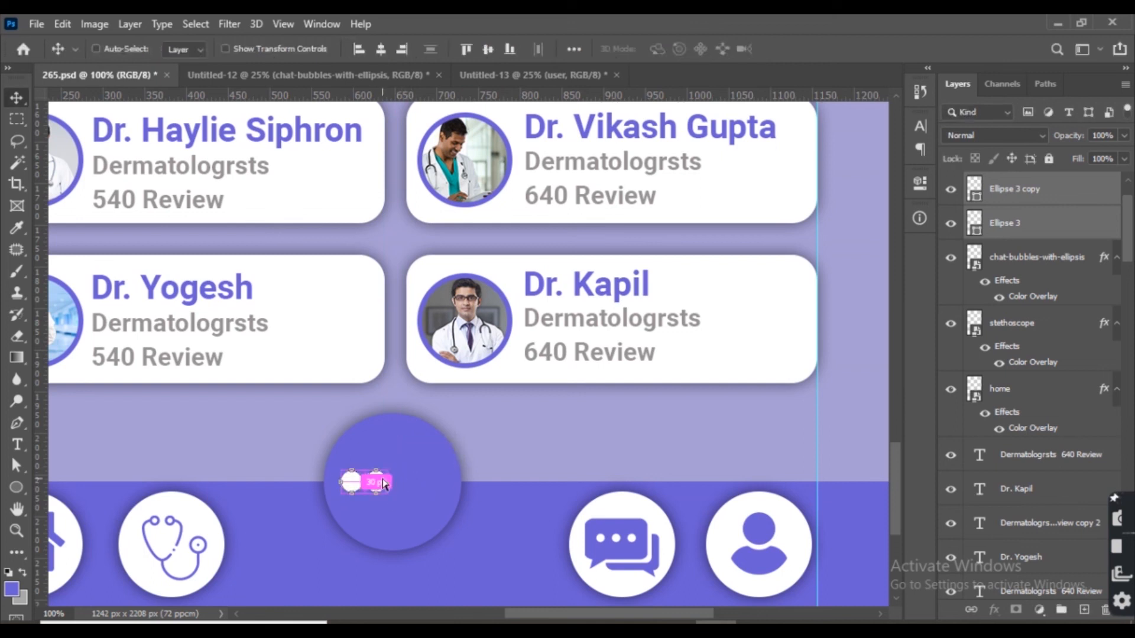
pyautogui.hotkey('ctrl', 'j')
pyautogui.hotkey('shift', 'Right')
pyautogui.hotkey('shift', 'Right')
pyautogui.hotkey('shift', 'Right')
pyautogui.hotkey('shift', 'Right')
pyautogui.hotkey('shift', 'Right')
pyautogui.hotkey('ctrl', 'z')
pyautogui.hotkey('ctrl', 'z')
# Duplicate a dot to make a third and space the three dots evenly as an ellipsis in the centre circle.
pyautogui.keyDown('ctrl'); pyautogui.click(383, 494); pyautogui.keyUp('ctrl')
pyautogui.keyDown('ctrl'); pyautogui.click(379, 483); pyautogui.keyUp('ctrl')
pyautogui.hotkey('ctrl', 'j')
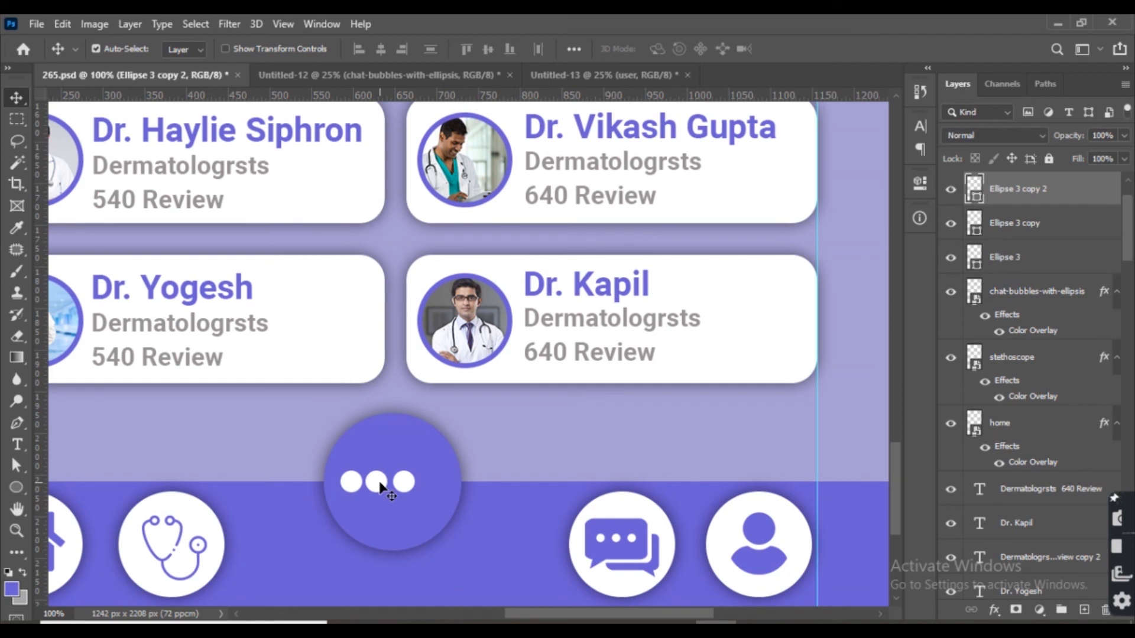
pyautogui.keyDown('shift'); pyautogui.click(380, 483); pyautogui.keyUp('shift')
pyautogui.keyDown('shift'); pyautogui.click(353, 487); pyautogui.keyUp('shift')
pyautogui.press('Right')
pyautogui.press('Right')
pyautogui.press('Right')
pyautogui.press('Right')
pyautogui.press('Right')
pyautogui.press('Right')
pyautogui.press('Right')
pyautogui.press('Right')
pyautogui.press('Right')
pyautogui.press('Right')
pyautogui.press('Right')
pyautogui.press('Right')
pyautogui.press('Right')
pyautogui.press('Right')
pyautogui.press('Right')
pyautogui.press('Right')
pyautogui.press('Right')
pyautogui.press('Right')
pyautogui.press('Right')
pyautogui.hotkey('ctrl', '0')
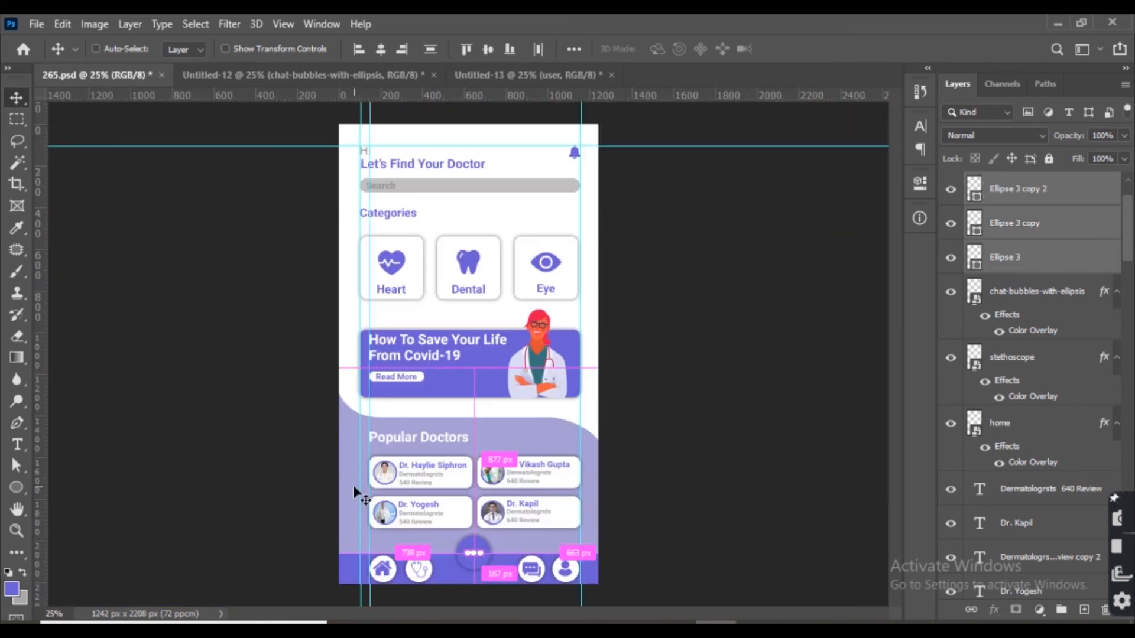
pyautogui.hotkey('ctrl', 'y')
pyautogui.hotkey('ctrl', 'y')
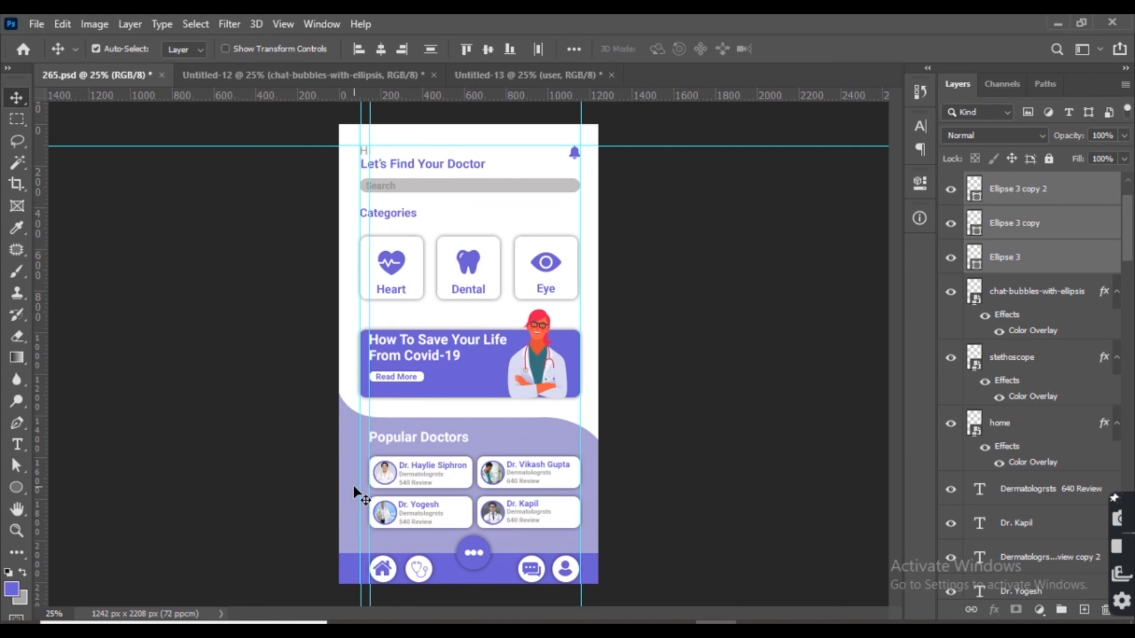